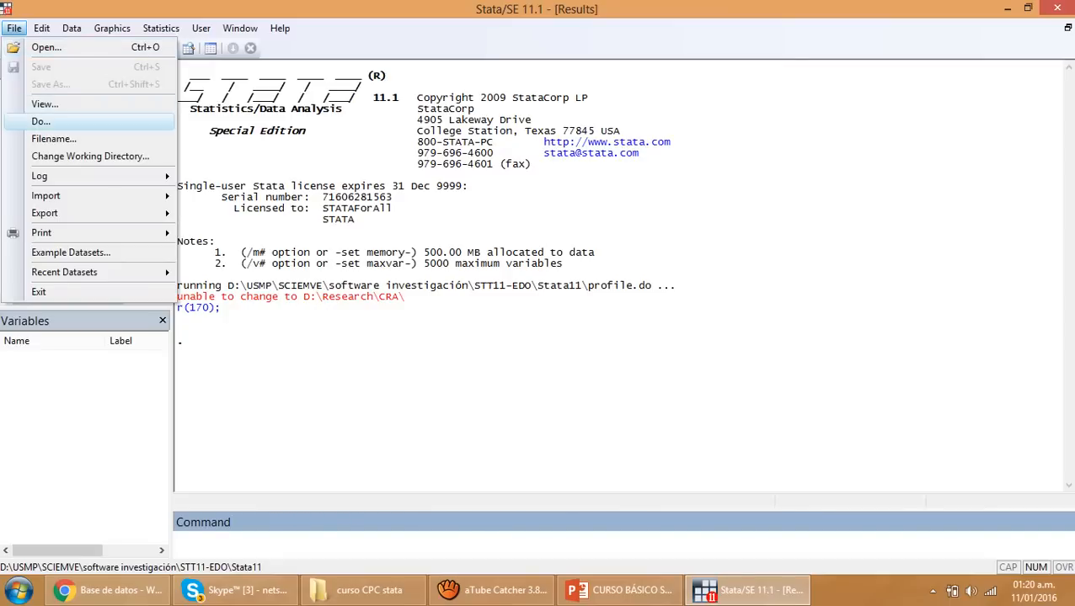
pyautogui.moveTo(42, 28)
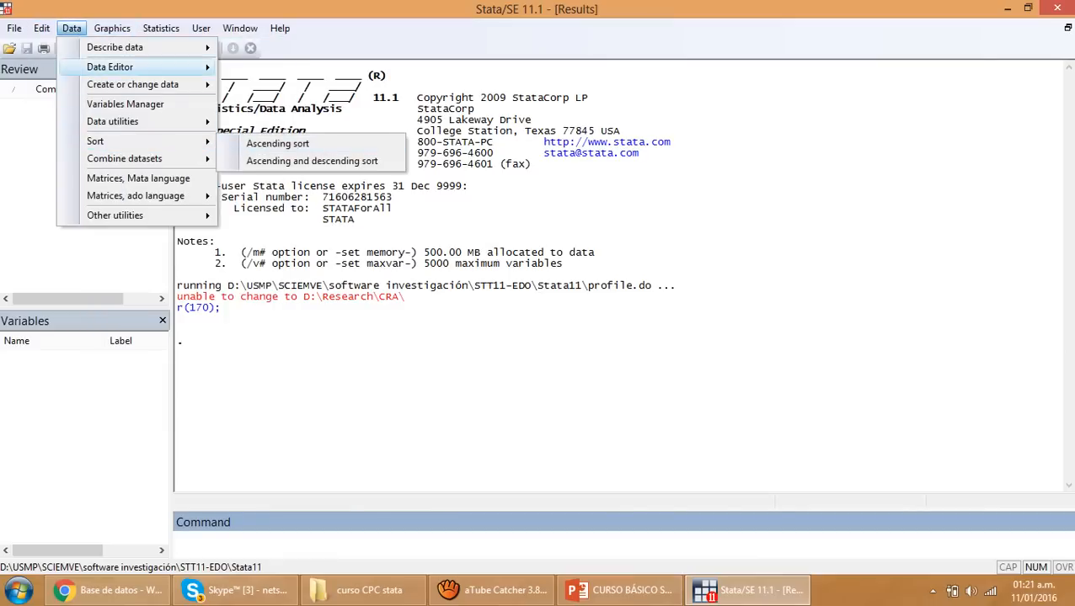
pyautogui.moveTo(112, 28)
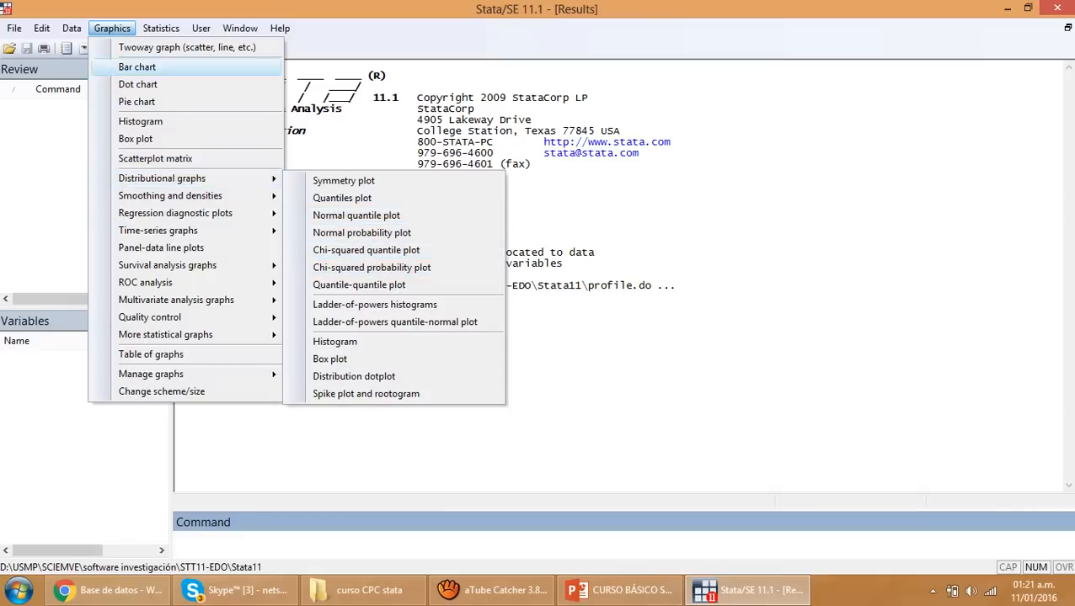
pyautogui.moveTo(161, 28)
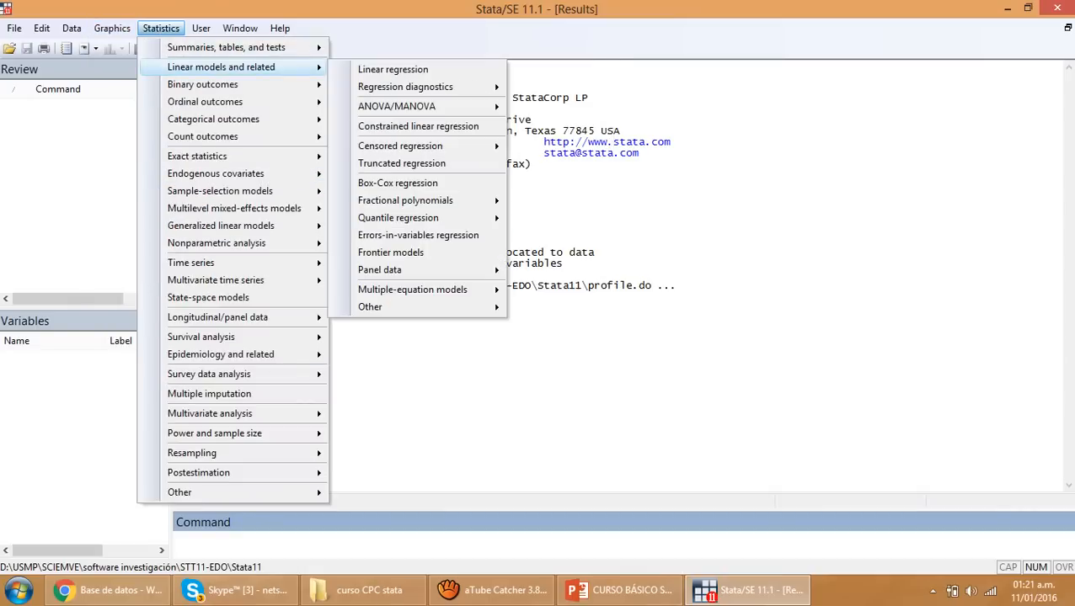
pyautogui.moveTo(211, 84)
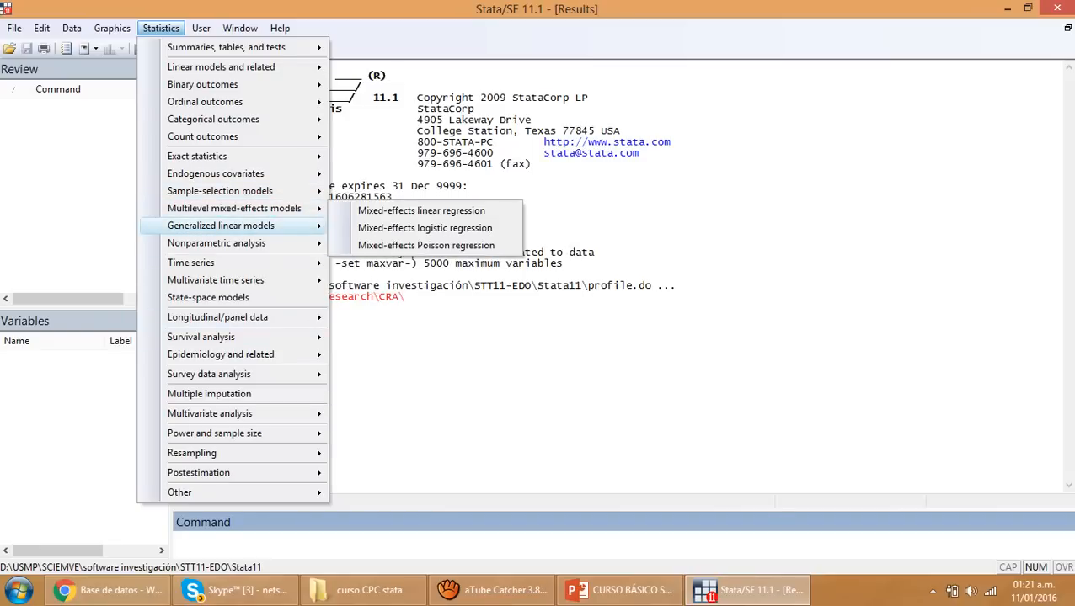
pyautogui.moveTo(200, 28)
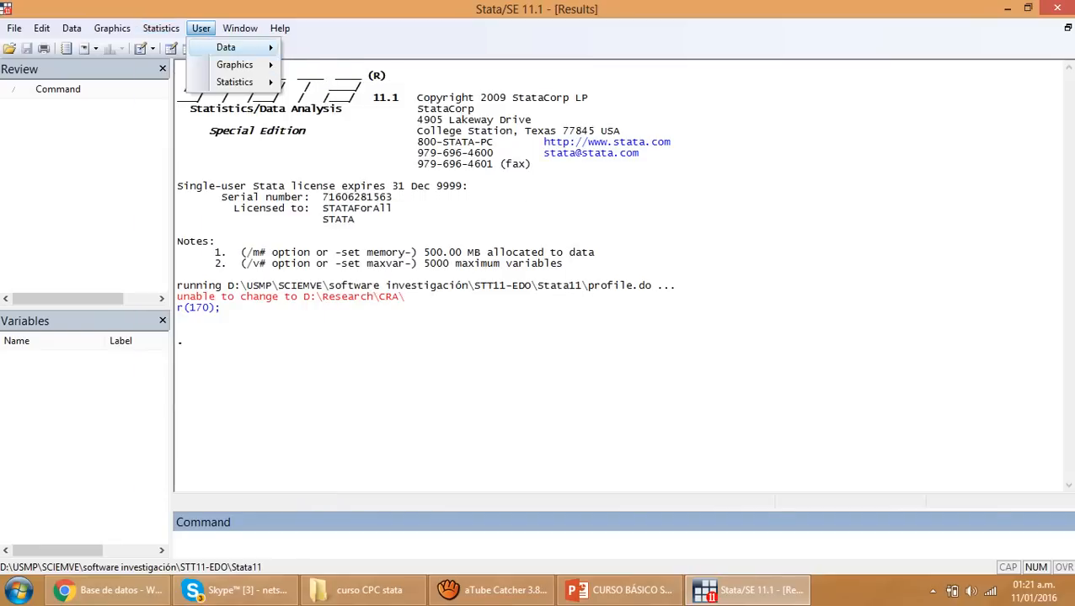
pyautogui.moveTo(240, 28)
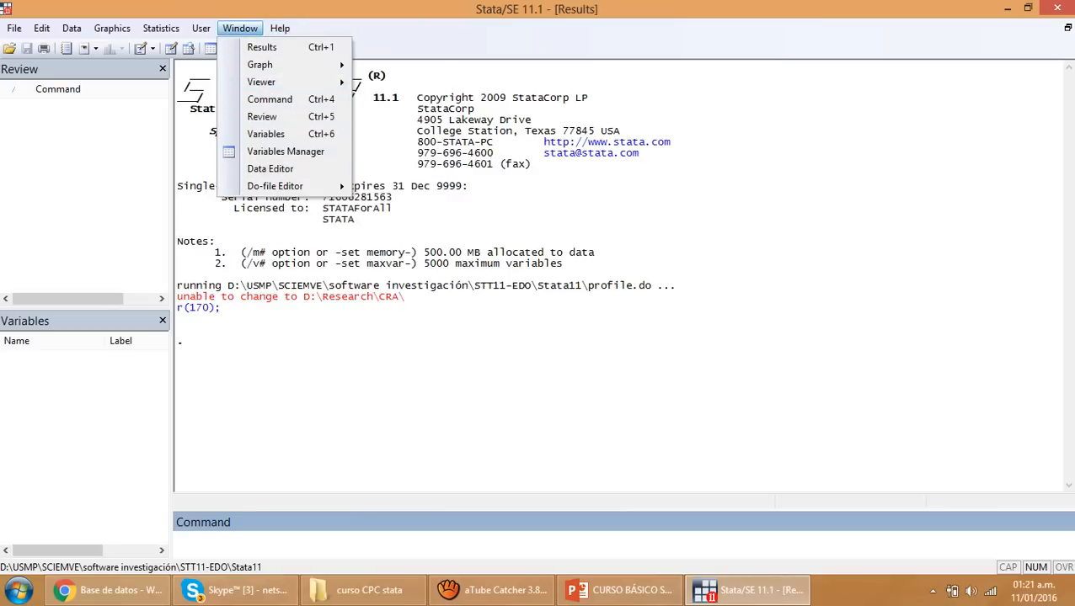
pyautogui.moveTo(279, 28)
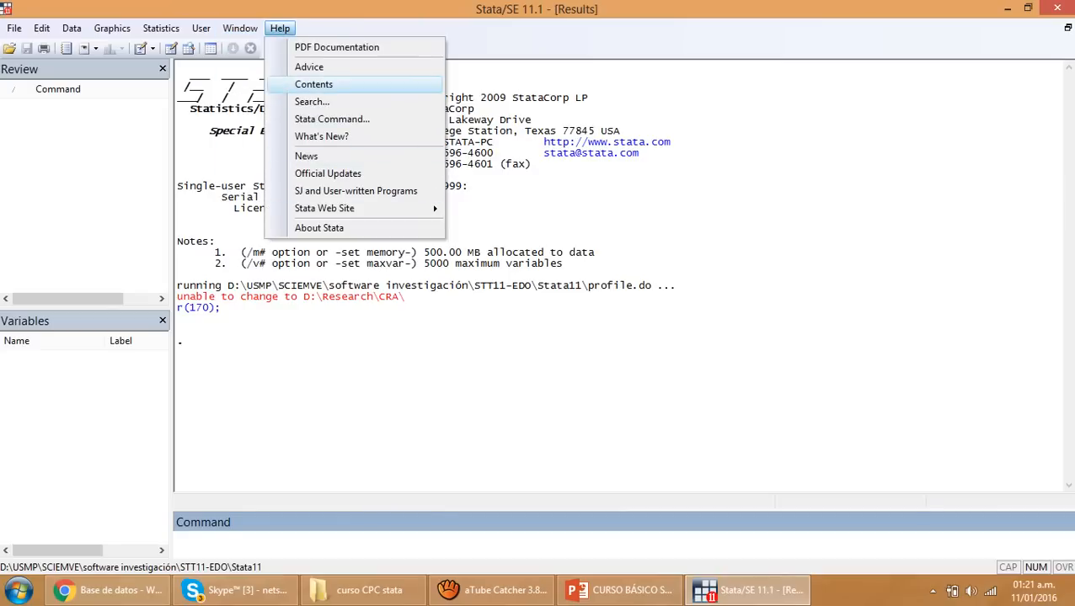
pyautogui.click(363, 362)
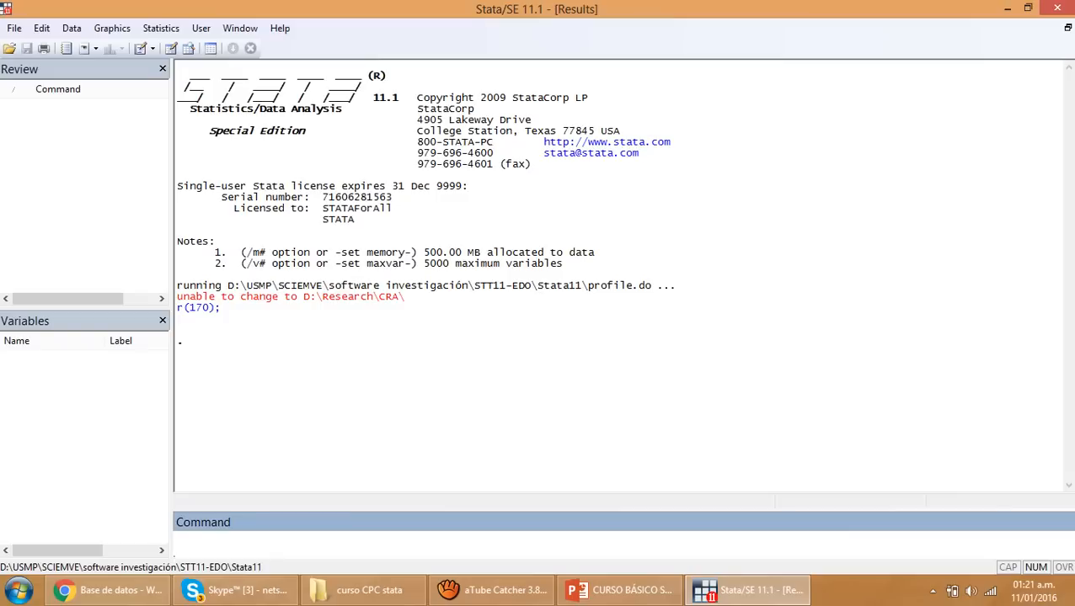
# Run the help command, read the Basic command syntax topic under Basics > Syntax, and close the help viewer
pyautogui.write('help')
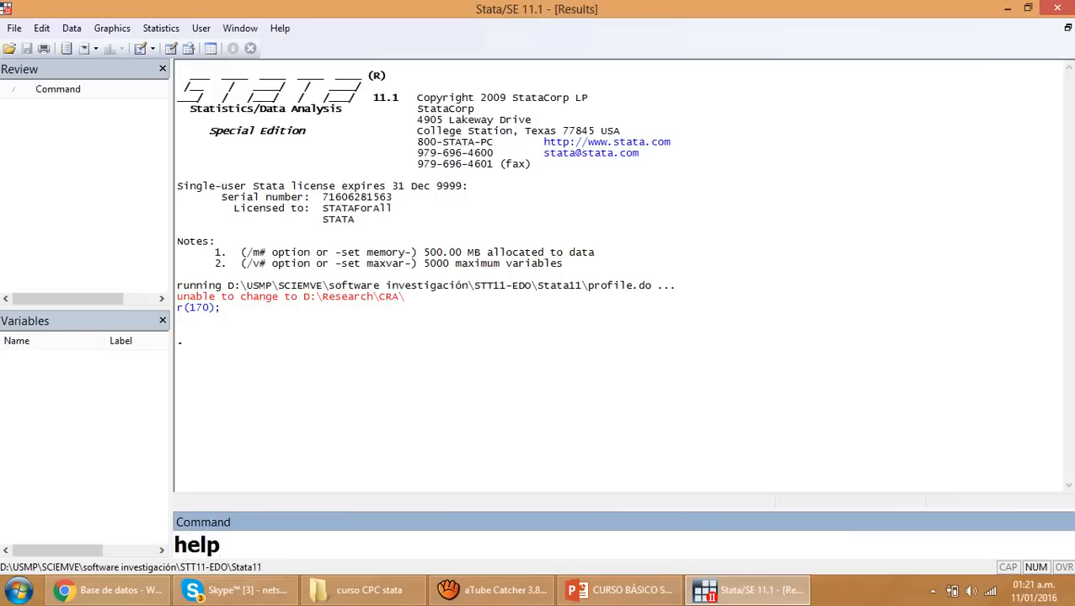
pyautogui.press('Return')
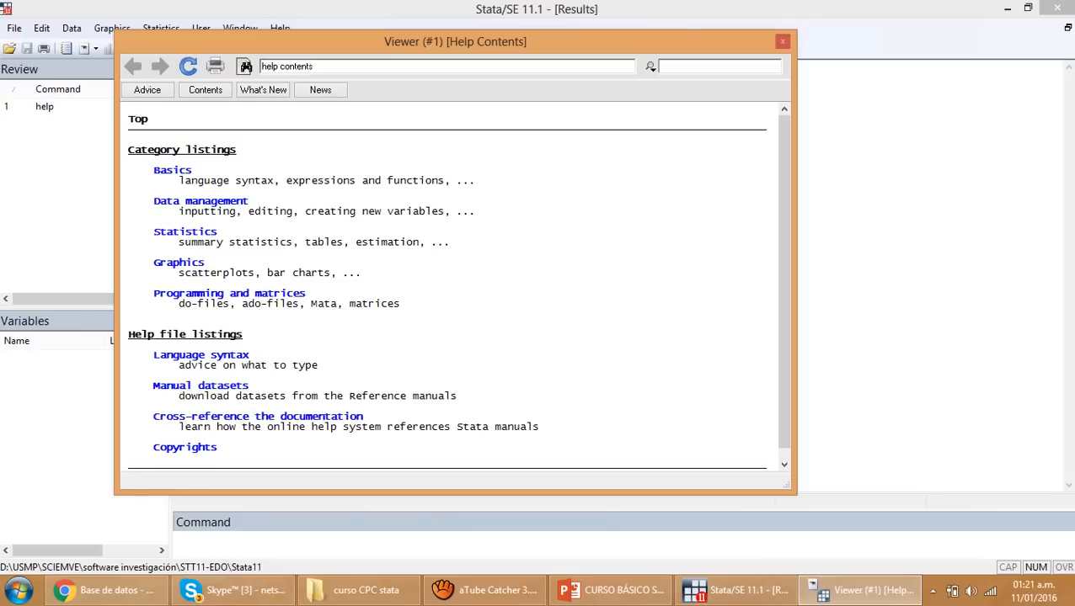
pyautogui.click(171, 170)
pyautogui.click(172, 170)
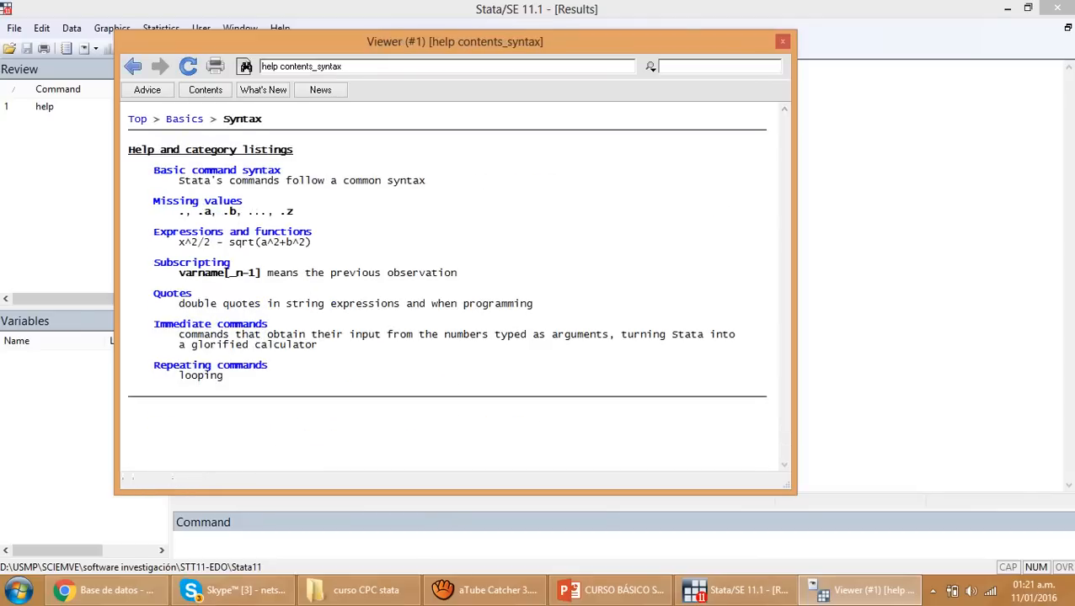
pyautogui.click(174, 170)
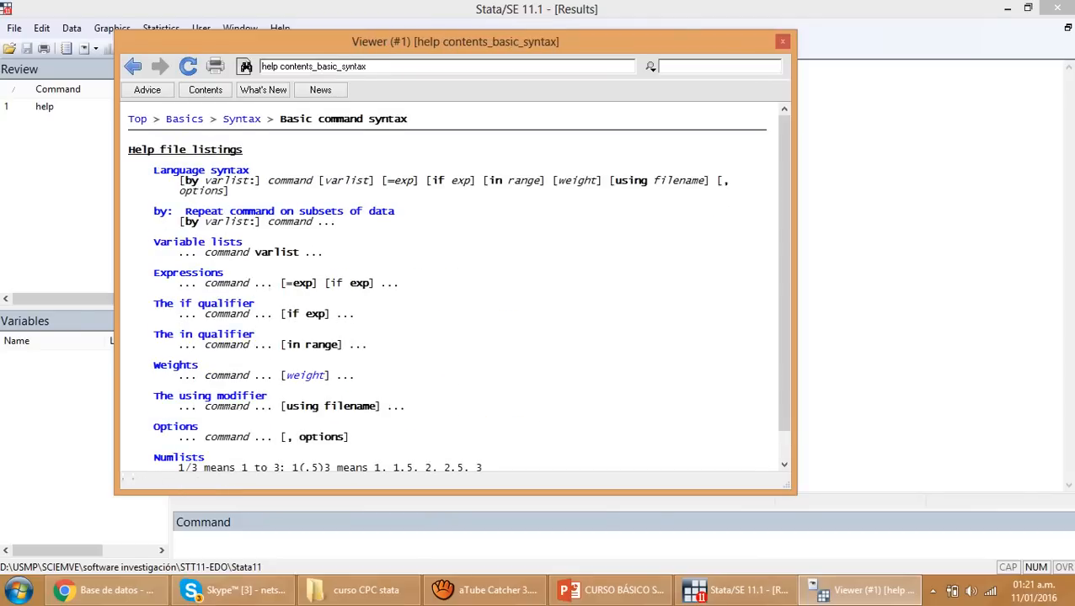
pyautogui.scroll(-1, 451, 291)
pyautogui.scroll(1, 452, 290)
pyautogui.click(783, 41)
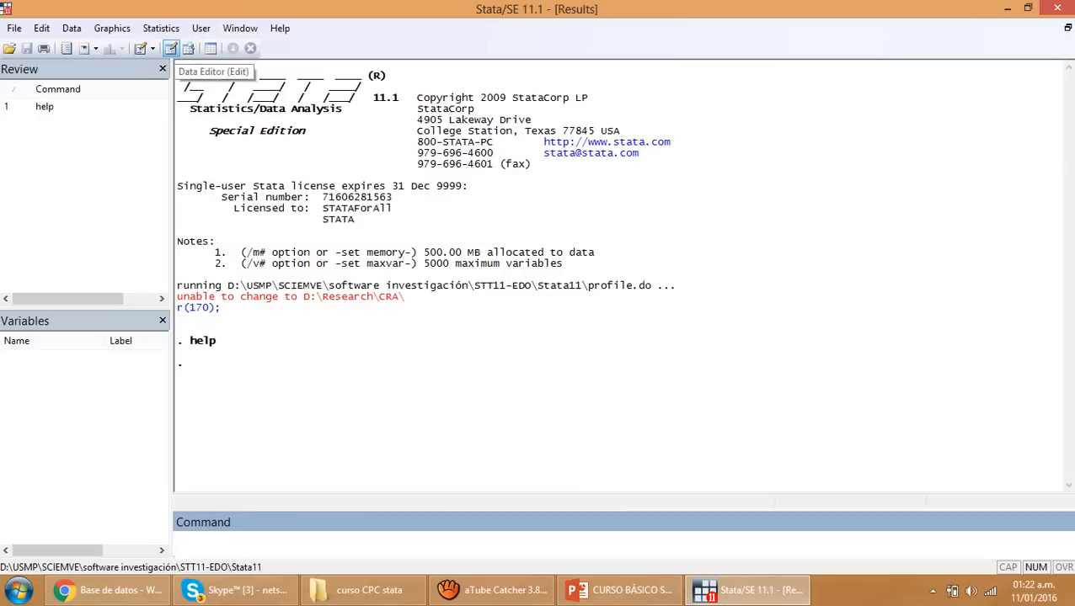
# View the empty Data Editor in edit mode and in browse mode, closing it each time
pyautogui.click(170, 48)
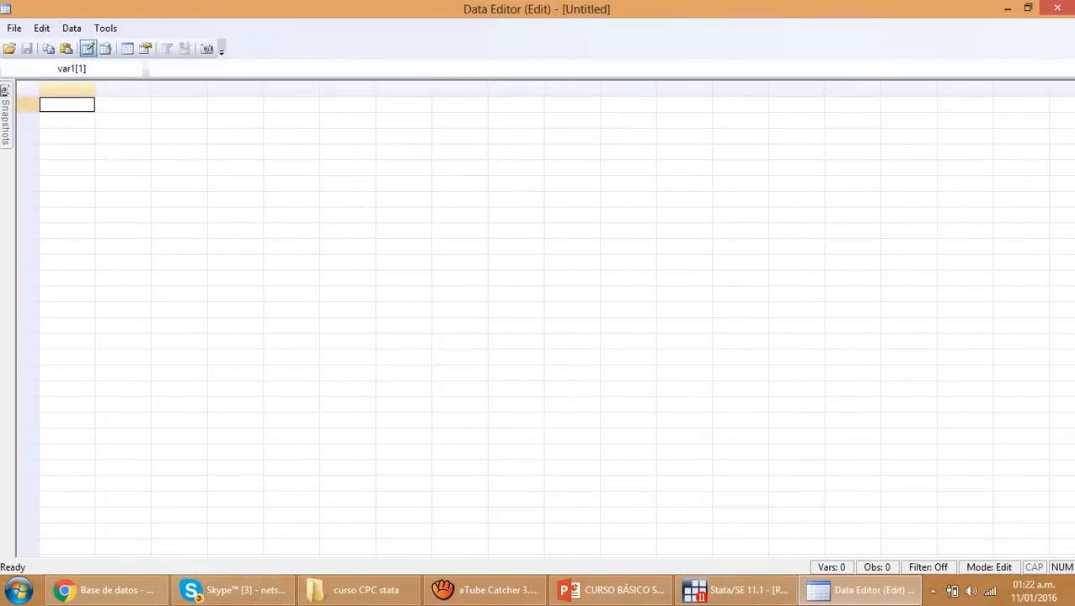
pyautogui.click(1060, 7)
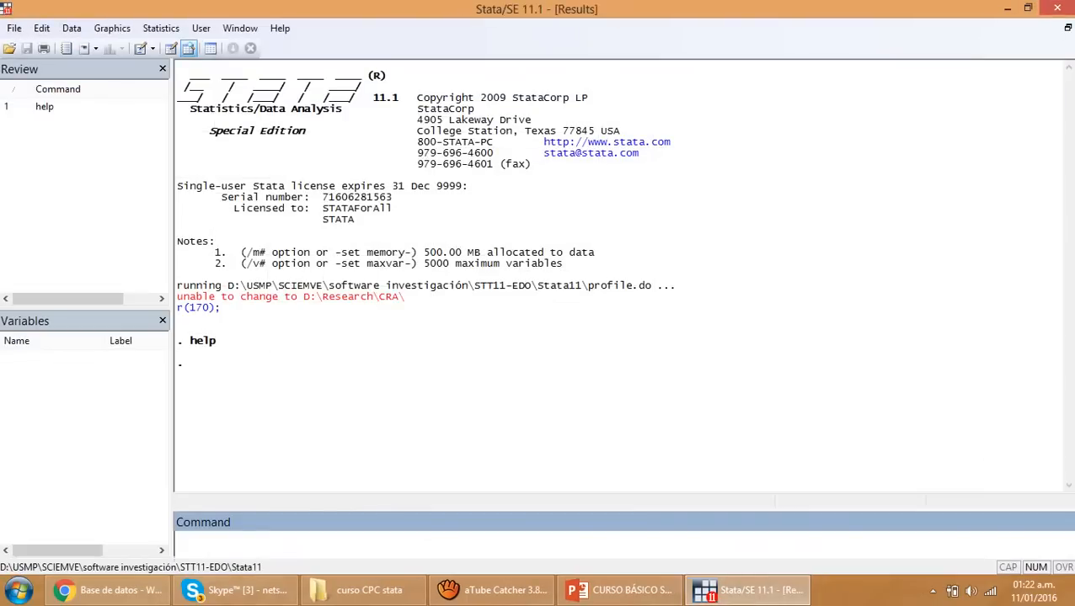
pyautogui.click(188, 48)
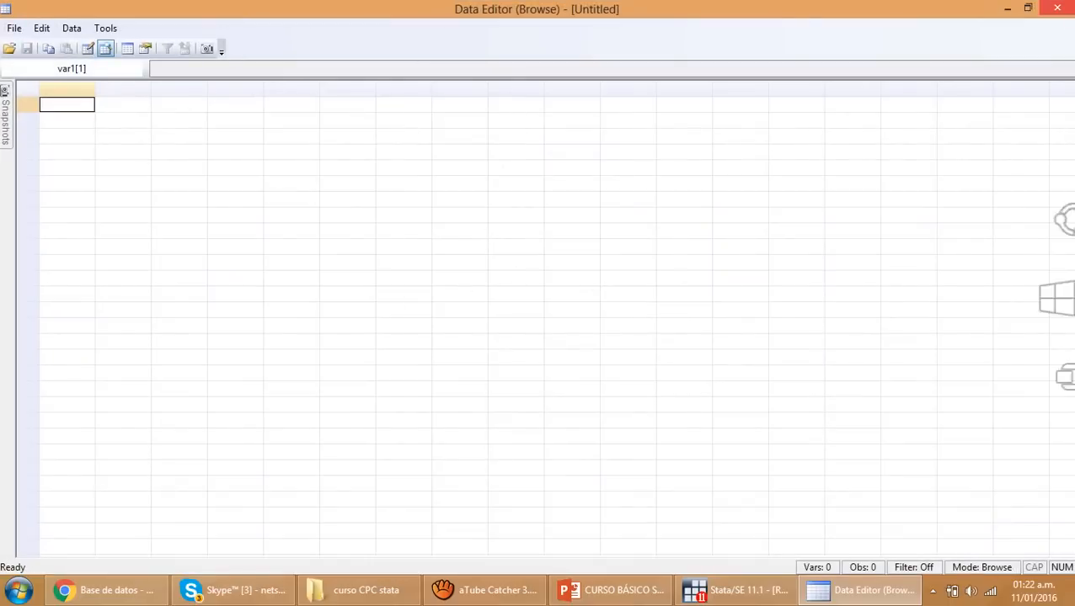
pyautogui.click(1057, 8)
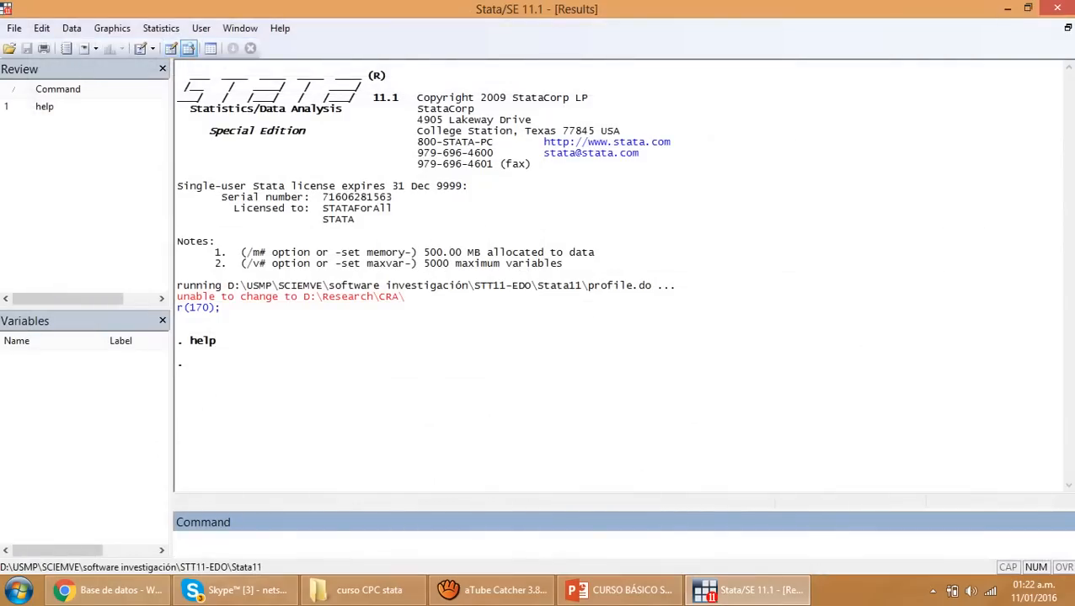
# View the Variables Manager and close it
pyautogui.click(211, 48)
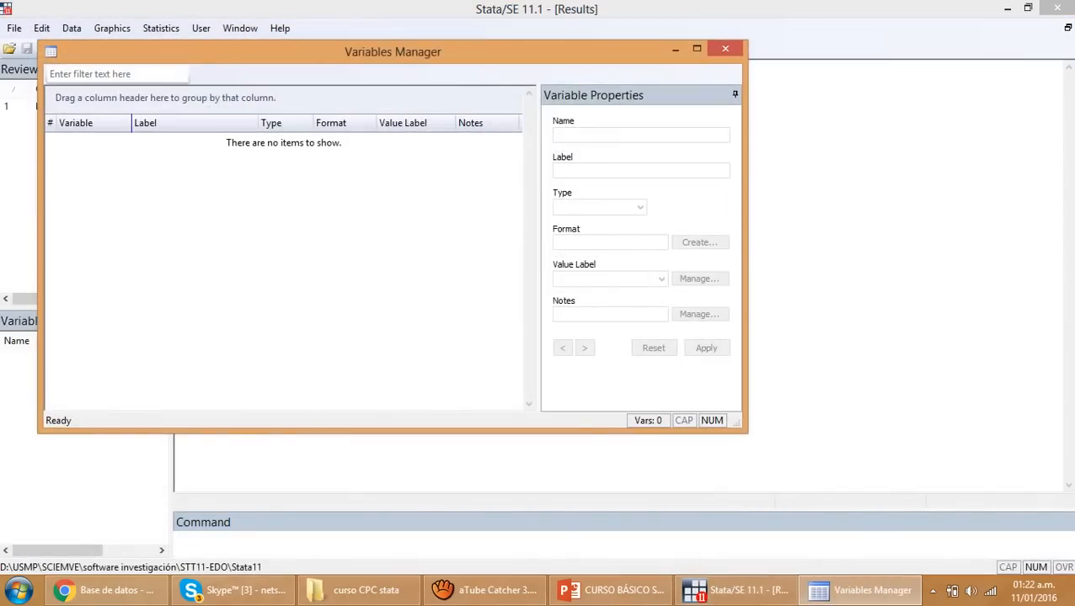
pyautogui.click(725, 49)
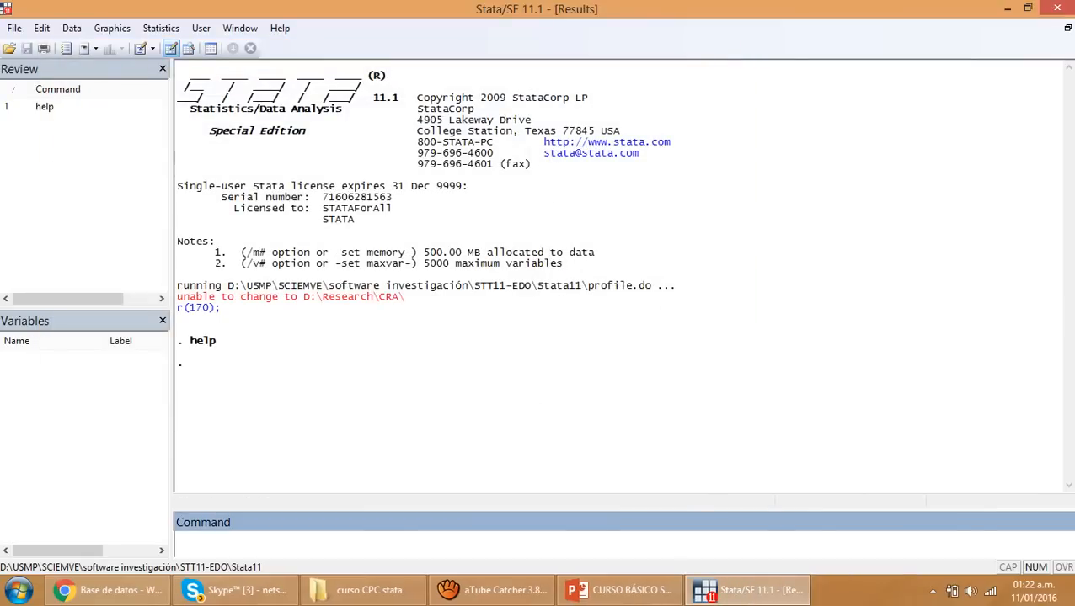
pyautogui.click(171, 49)
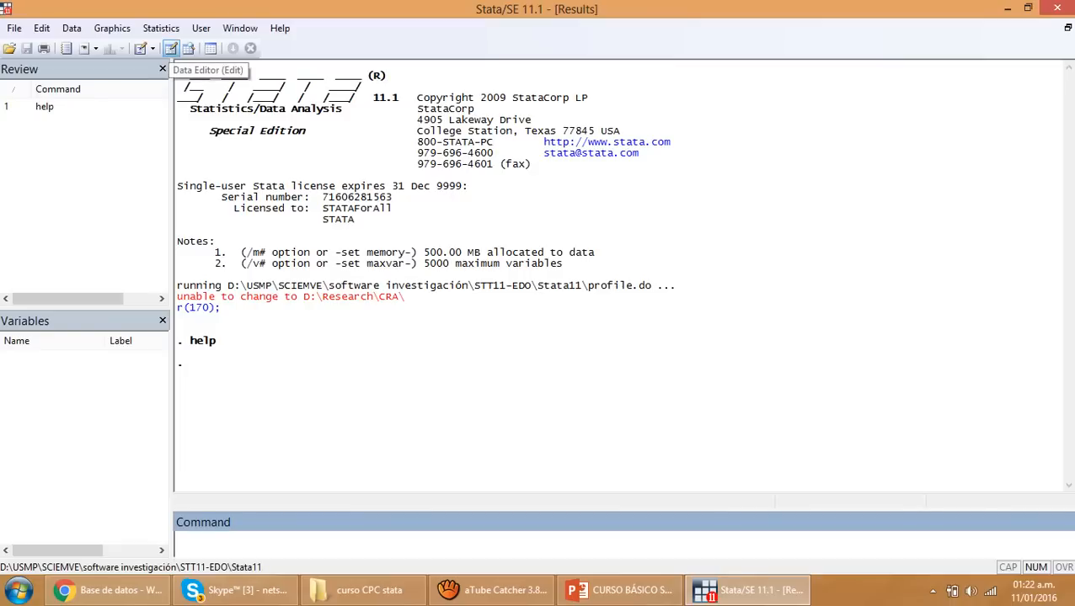
# Open the Data Editor in edit mode with the edit command and close it
pyautogui.click(181, 544)
pyautogui.write('edit')
pyautogui.press('Return')
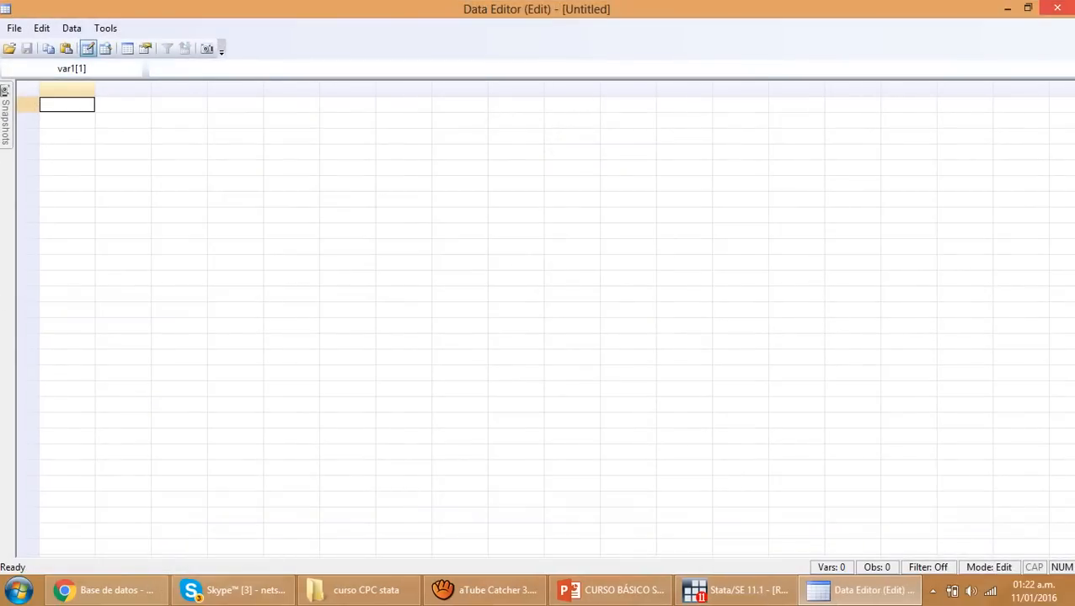
pyautogui.click(1058, 7)
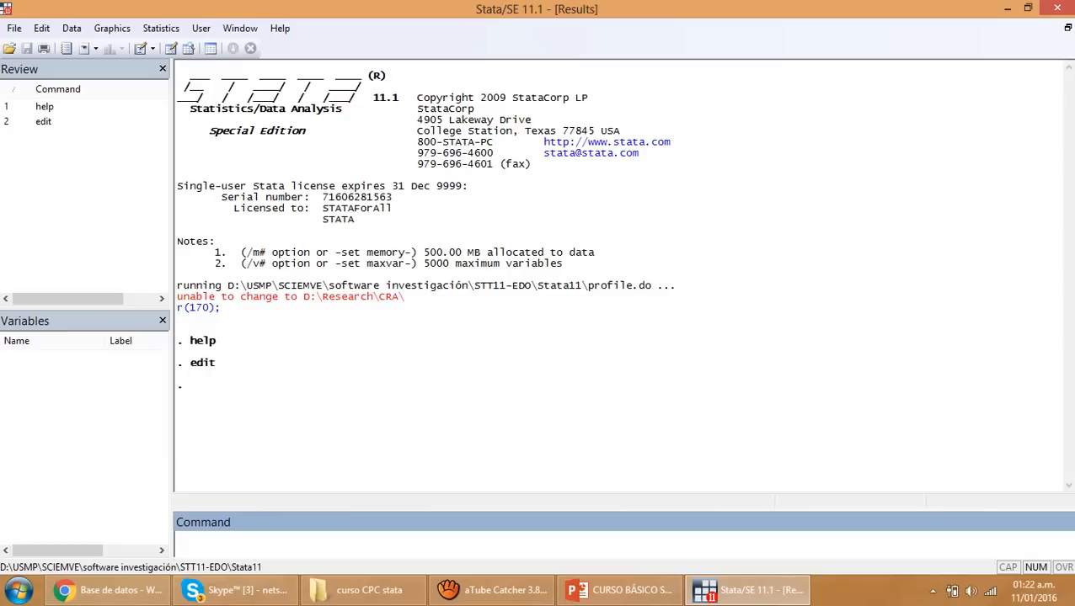
# Open the Data Editor with the abbreviated command ed, select some empty cells in the grid, and close the editor
pyautogui.write('ed')
pyautogui.press('Return')
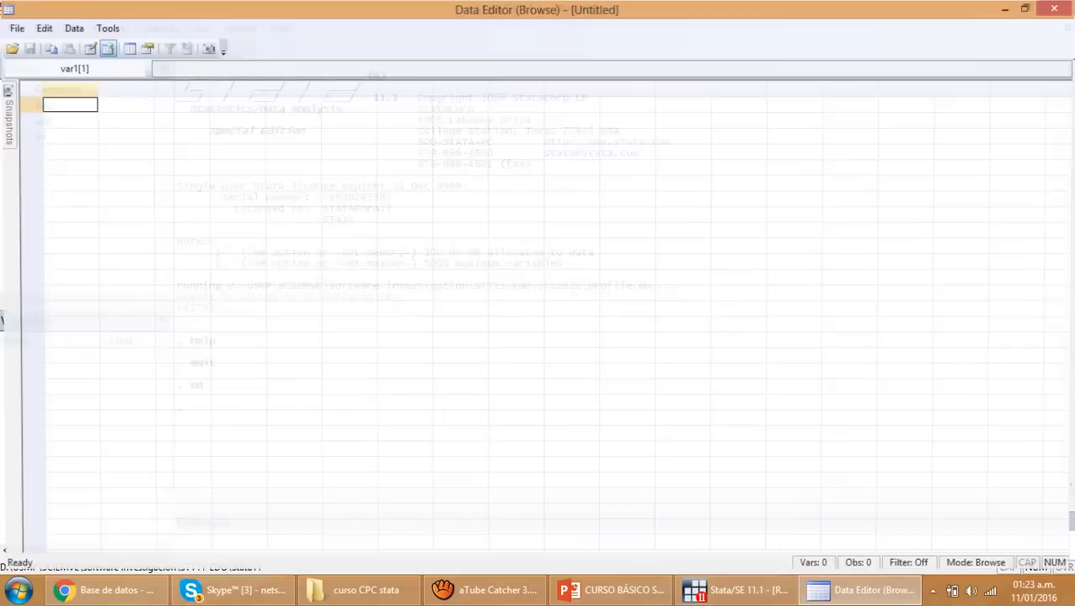
pyautogui.moveTo(178, 183); pyautogui.dragTo(628, 357)
pyautogui.click(684, 247)
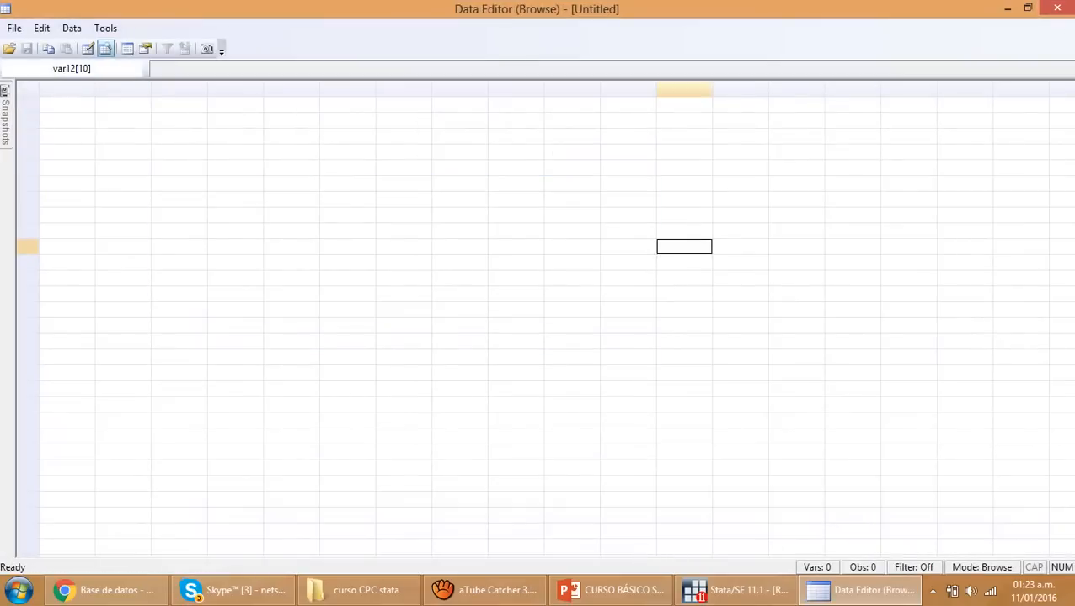
pyautogui.click(1057, 8)
# Open the Data Editor in read-only mode with the browse command and close it
pyautogui.write('browse')
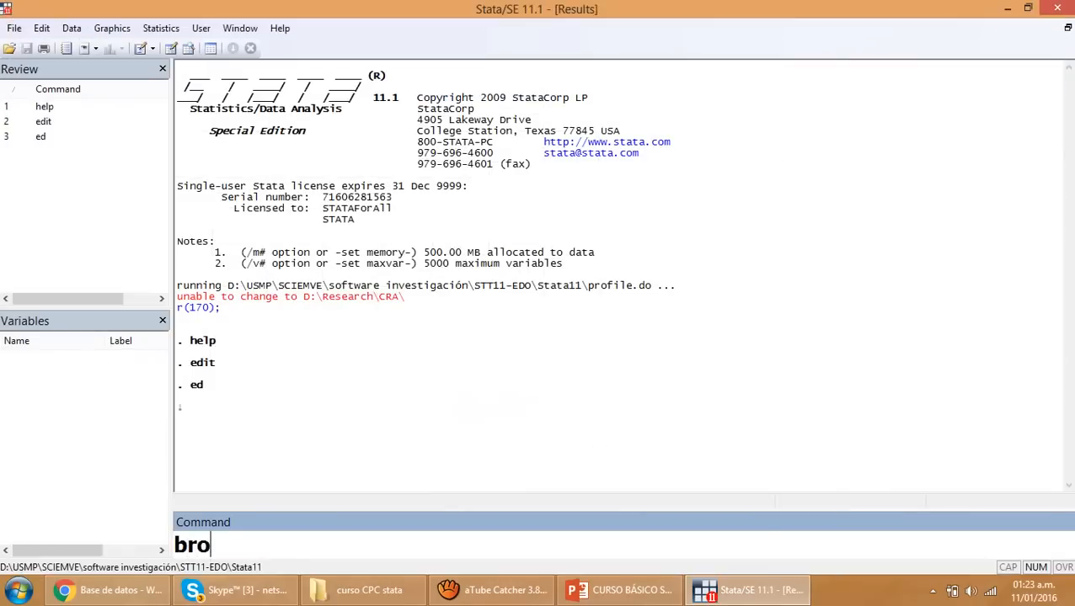
pyautogui.press('Return')
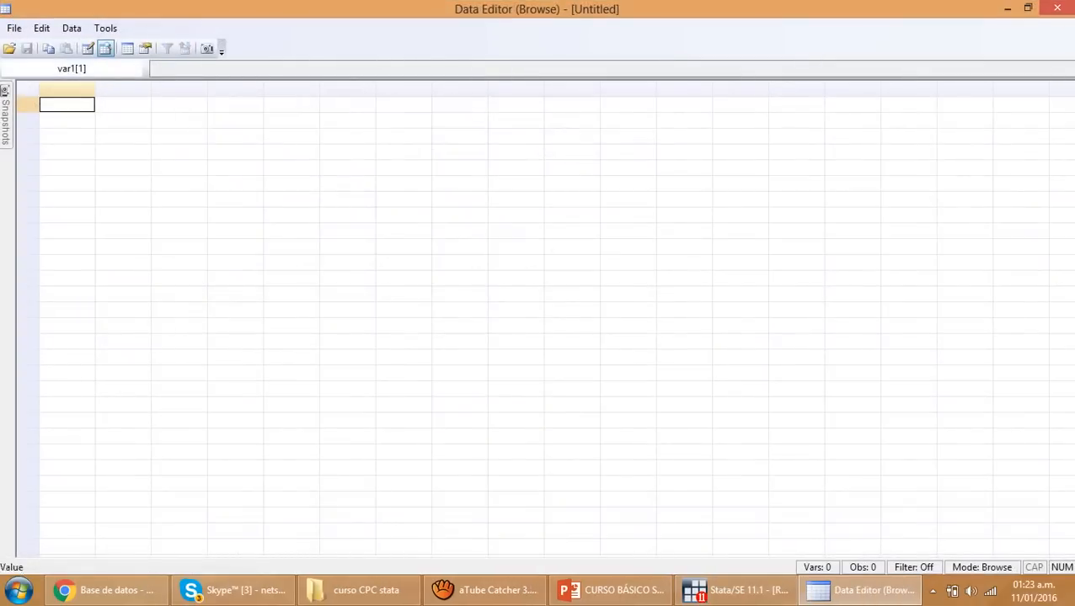
pyautogui.moveTo(459, 342); pyautogui.dragTo(516, 326)
pyautogui.click(1057, 8)
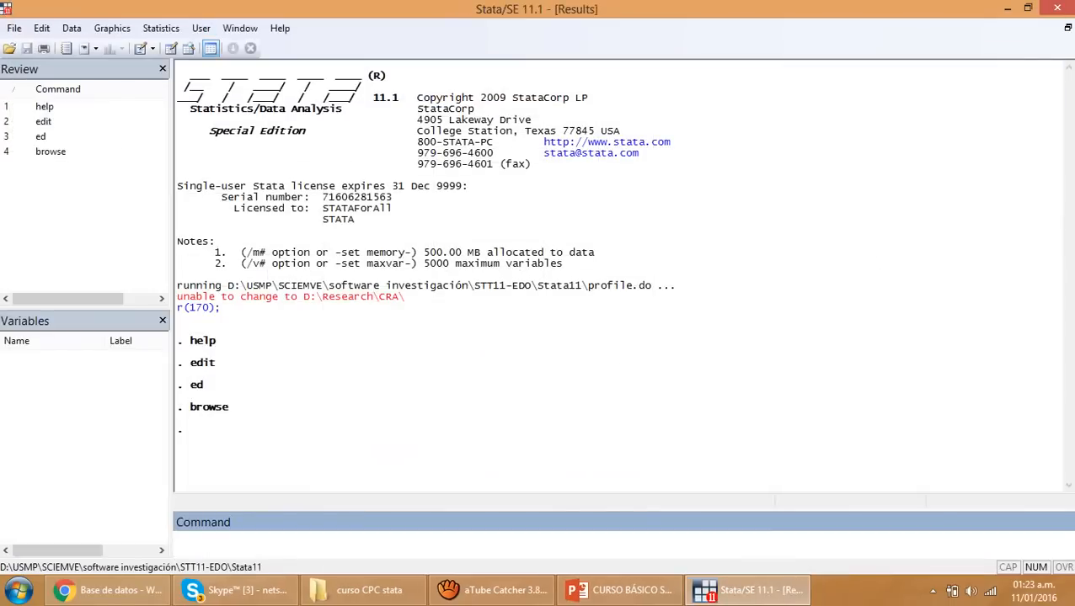
# Run ed, view the generate dialog for creating a variable in the third column, cancel it and close the Data Editor
pyautogui.write('ed')
pyautogui.press('Return')
pyautogui.doubleClick(180, 90)
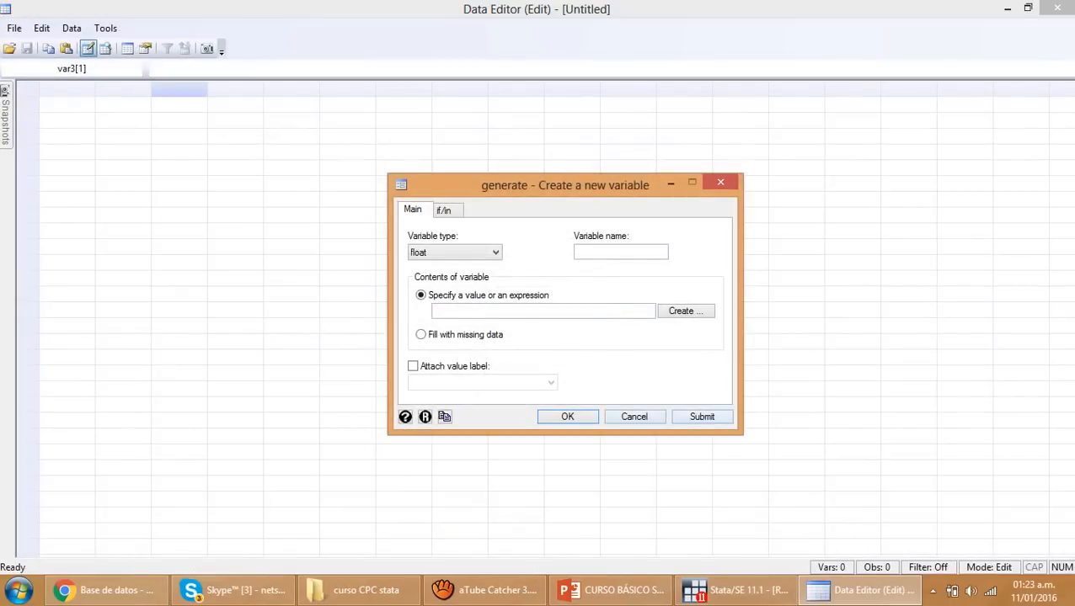
pyautogui.click(634, 417)
pyautogui.click(1057, 8)
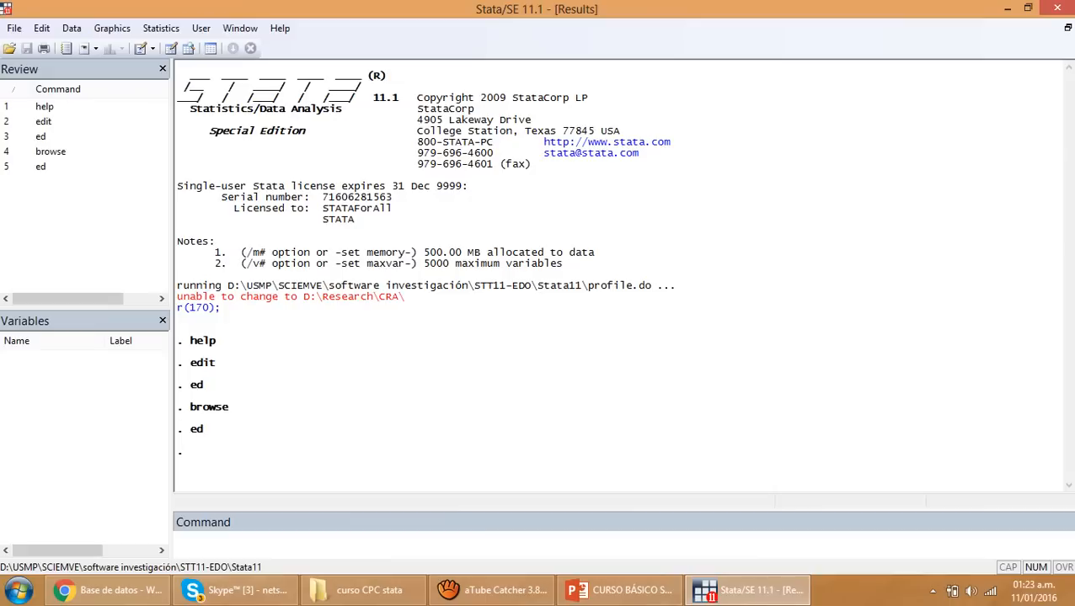
# Switch to the STATA course presentation in PowerPoint and start the slide show from slide 6 about databases
pyautogui.moveTo(74, 551)
pyautogui.mouseDown()
pyautogui.moveTo(128, 551)
pyautogui.moveTo(58, 551)
pyautogui.mouseUp()
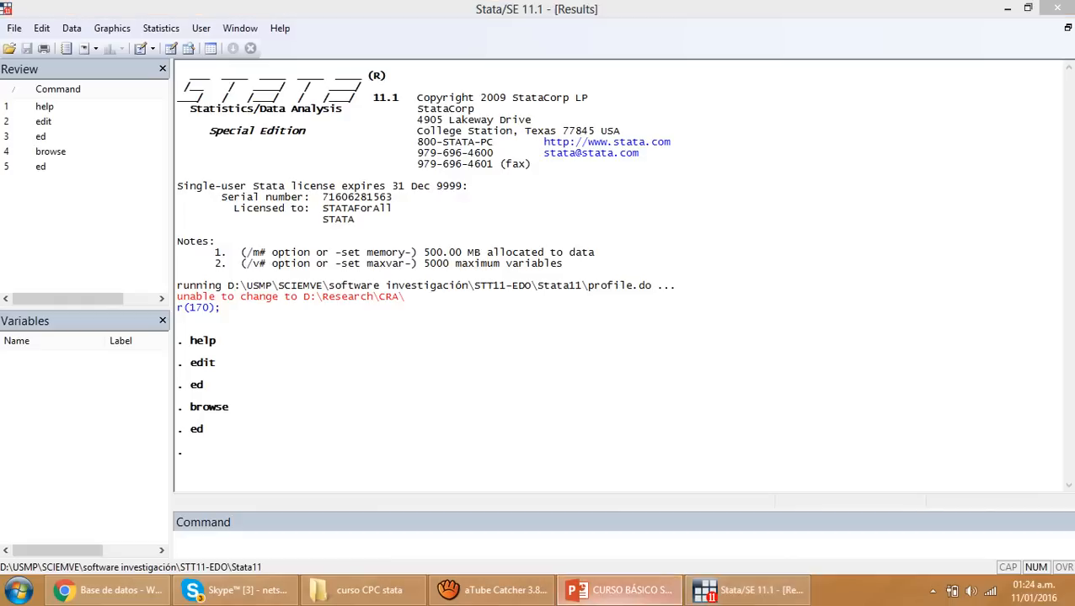
pyautogui.click(623, 590)
pyautogui.press('pagedown')
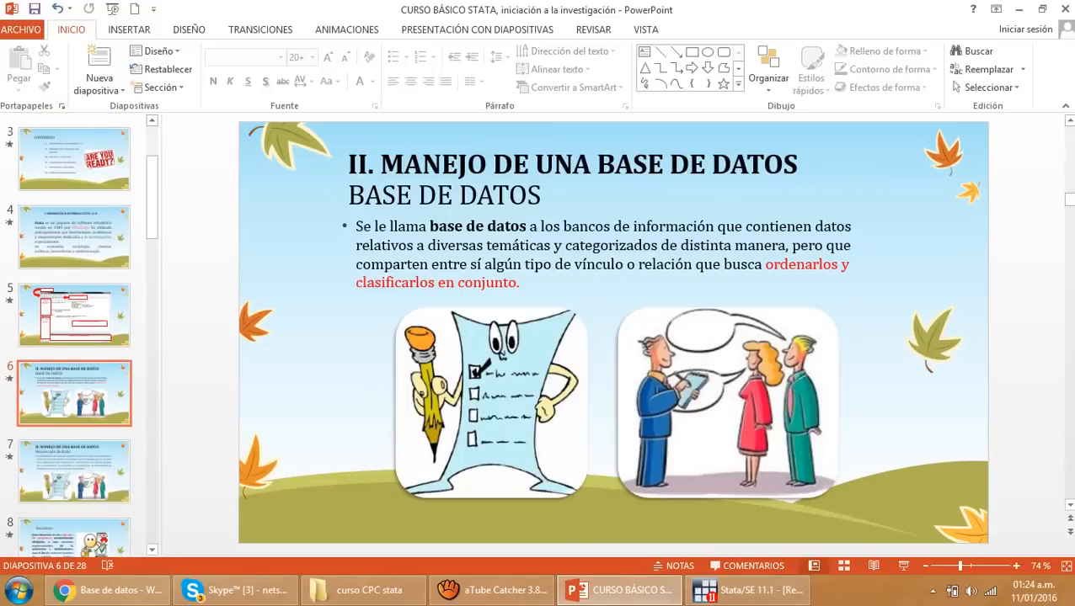
pyautogui.click(903, 566)
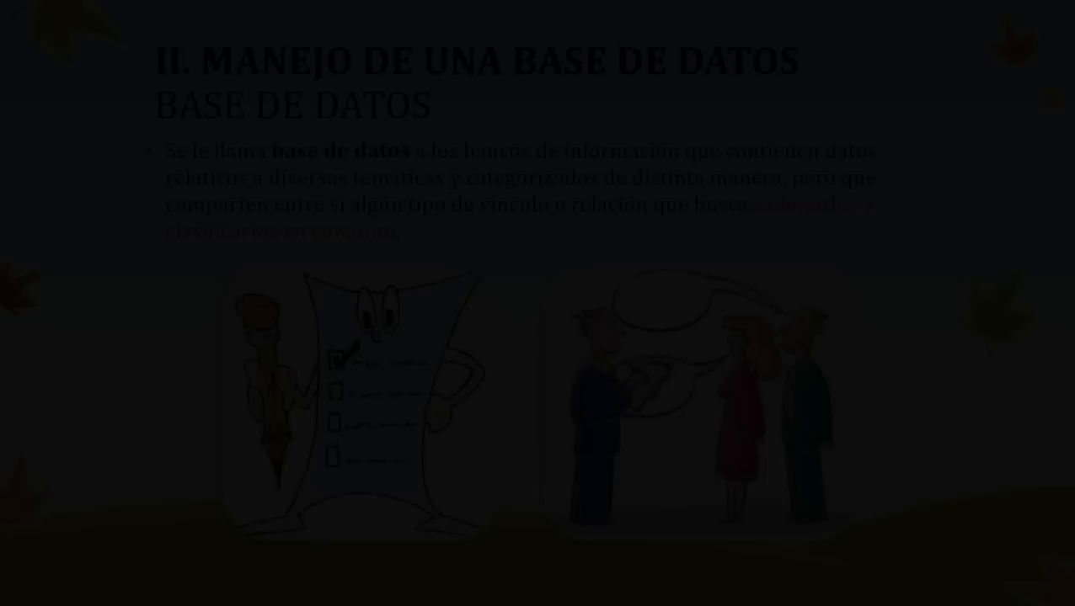
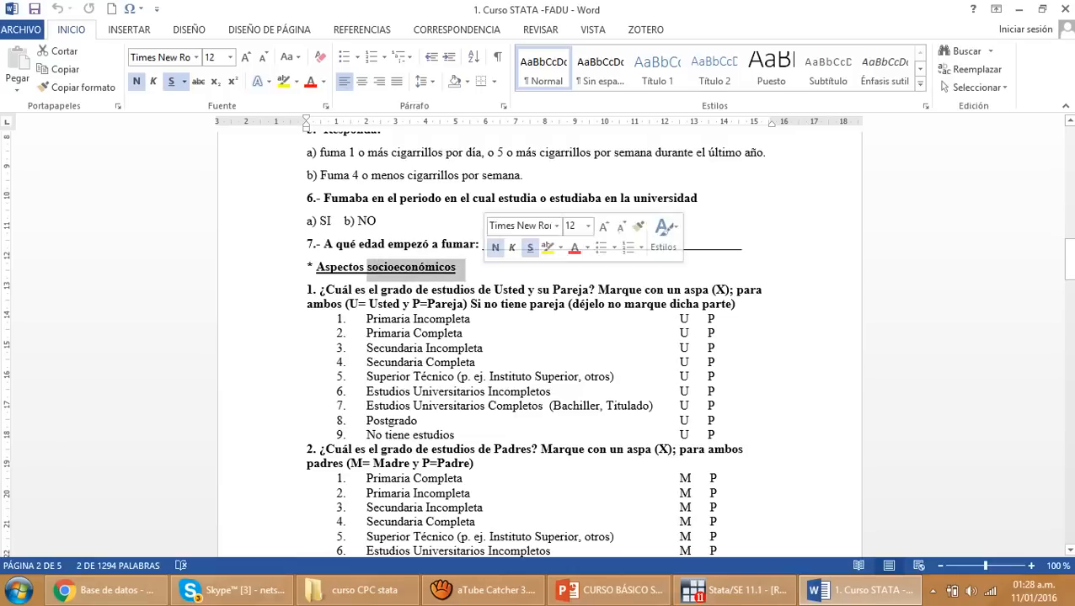
# Review the individual and socioeconomic questions of the questionnaire on factors associated with dropout, down to the academic section
pyautogui.scroll(-20, 539, 337)
pyautogui.scroll(2, 421, 253)
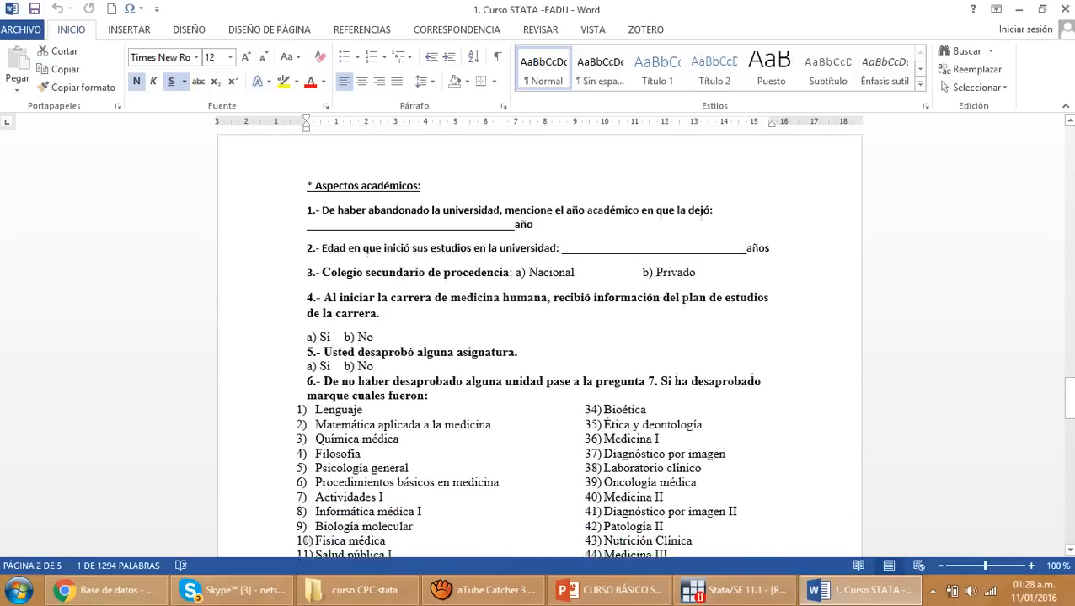
pyautogui.moveTo(313, 192); pyautogui.dragTo(426, 193)
pyautogui.scroll(13, 426, 193)
pyautogui.scroll(20, 539, 337)
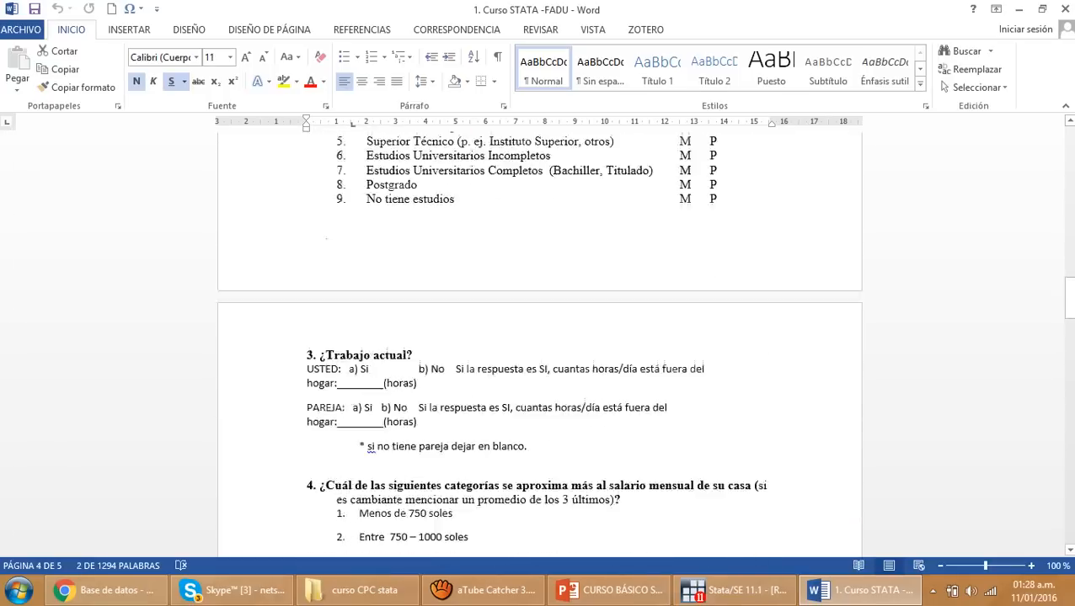
pyautogui.scroll(-2, 539, 337)
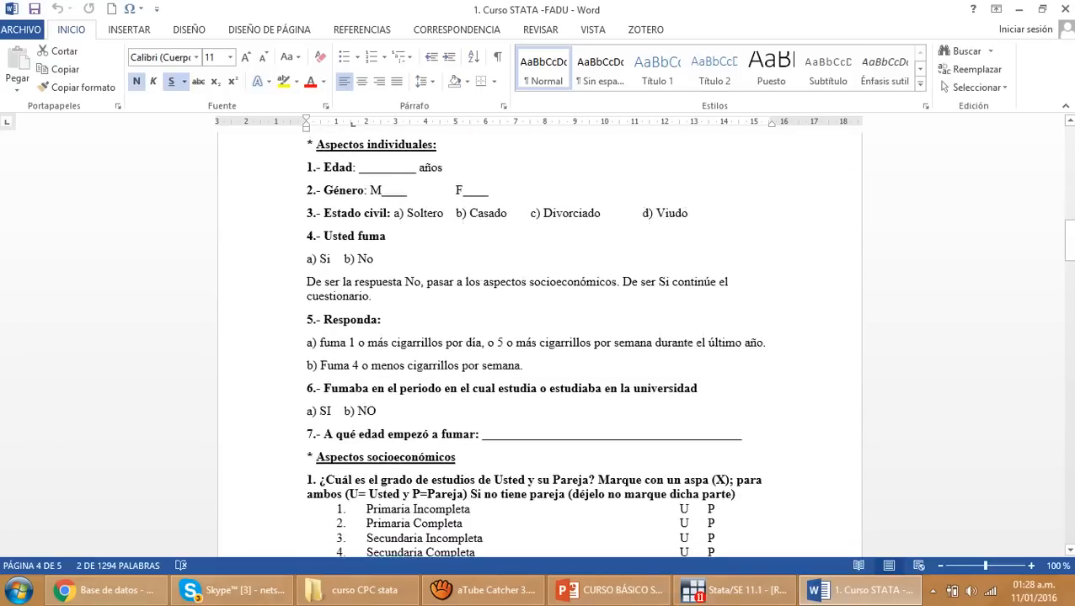
pyautogui.scroll(1, 539, 337)
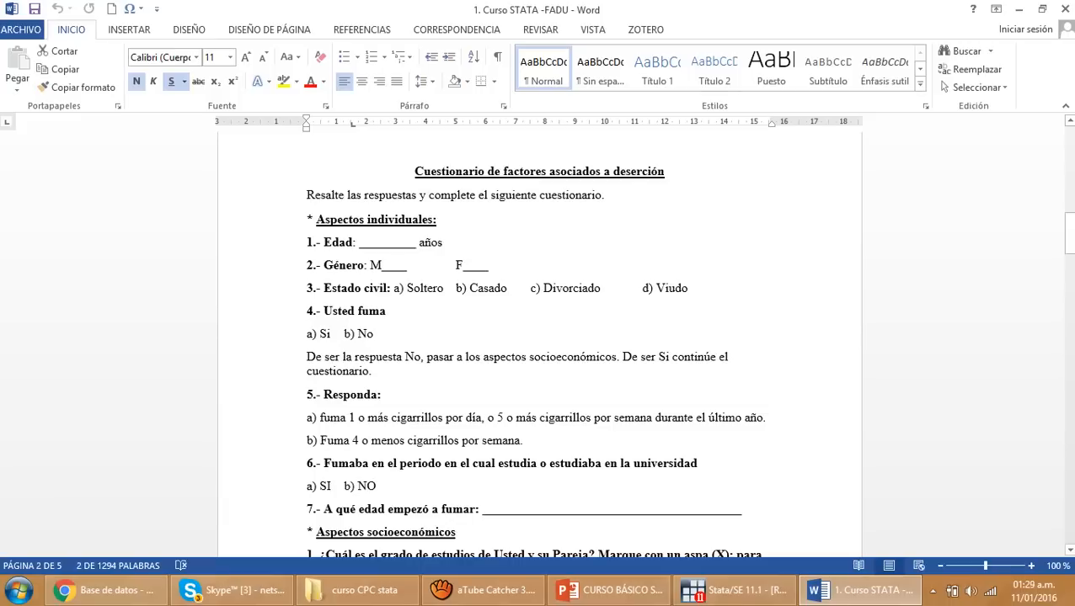
pyautogui.scroll(-5, 539, 345)
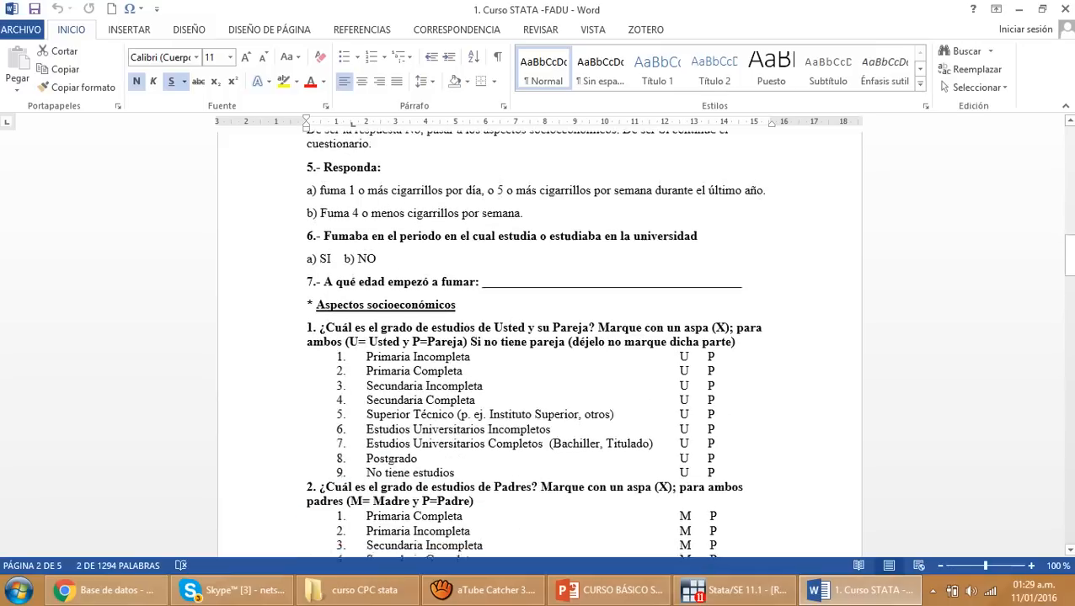
pyautogui.scroll(-2, 539, 346)
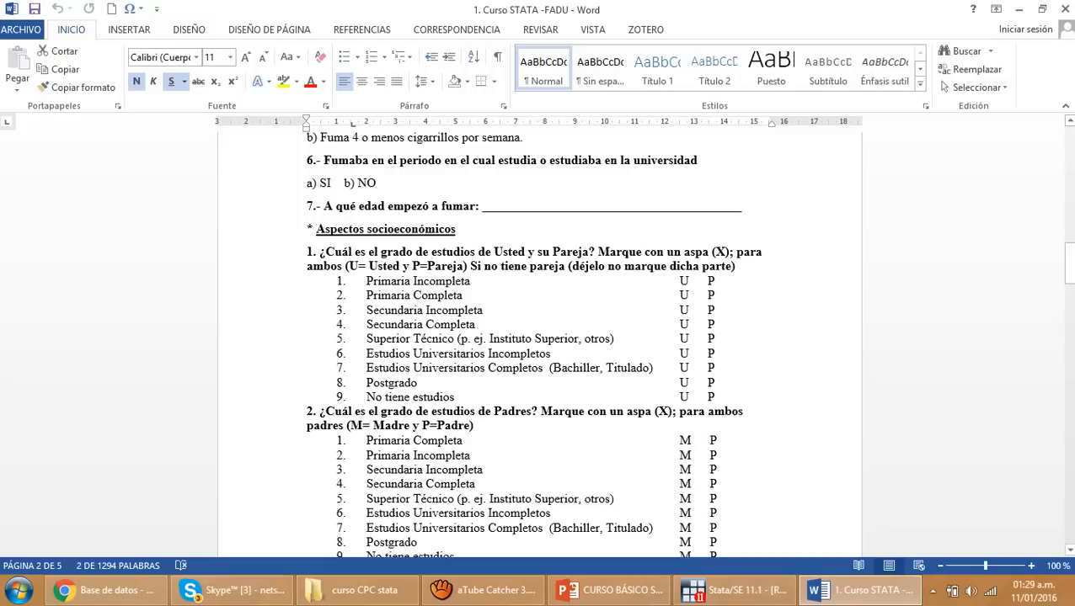
pyautogui.scroll(-15, 539, 336)
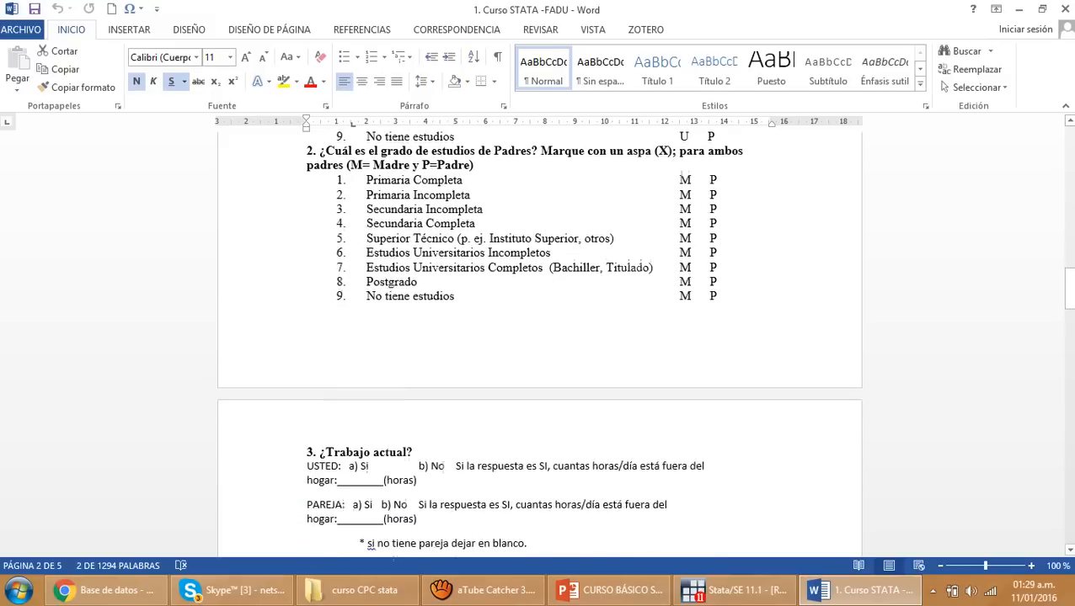
pyautogui.scroll(-15, 539, 337)
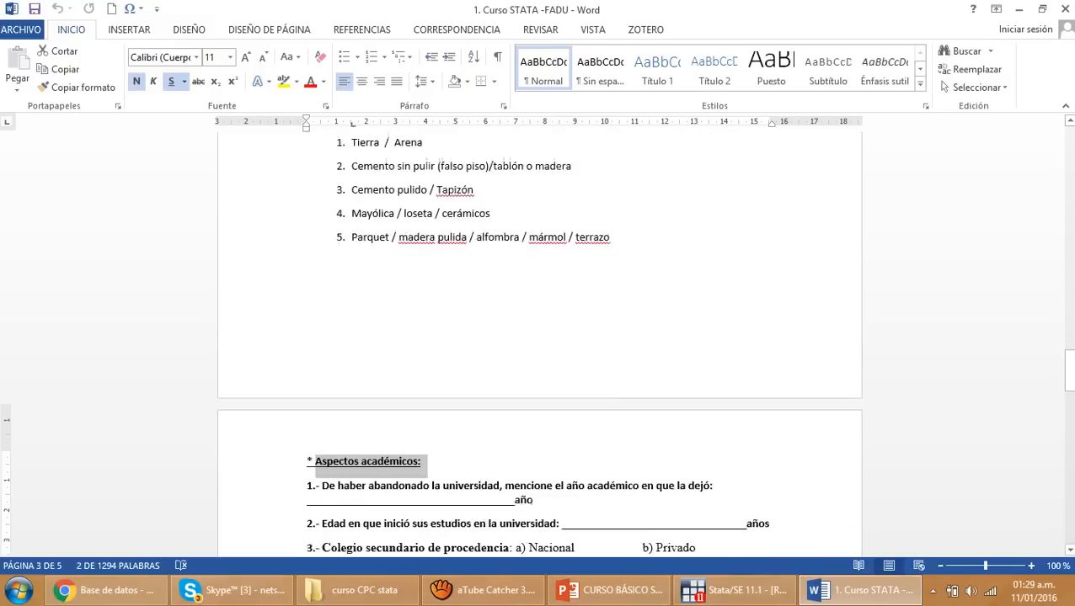
# Examine the academic section, highlighting the dropout-year question, school type options and course list, and return to the questionnaire's start
pyautogui.click(465, 304)
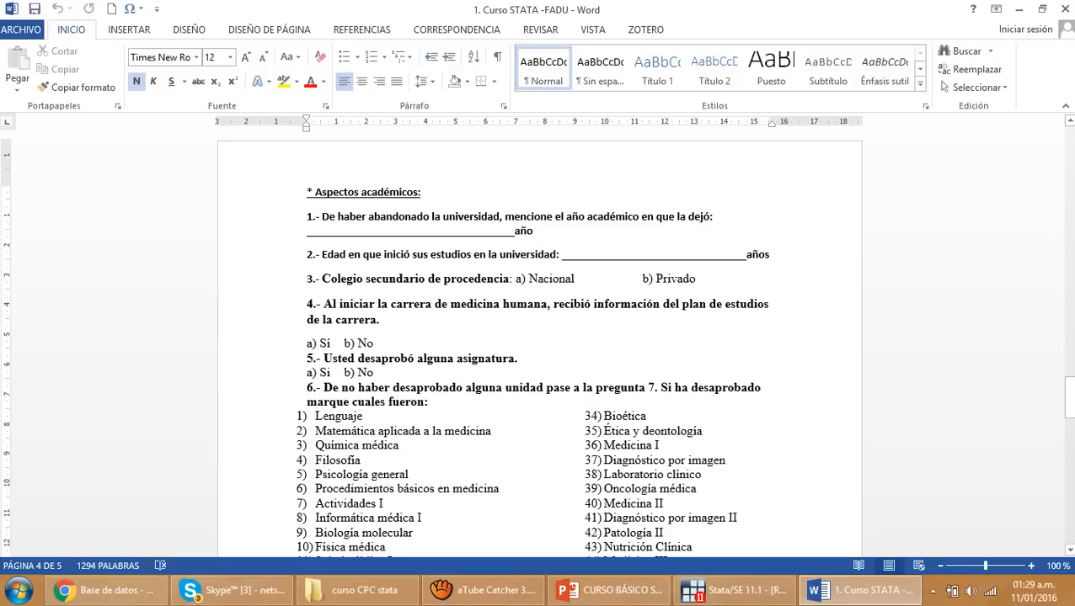
pyautogui.moveTo(368, 216); pyautogui.dragTo(514, 231)
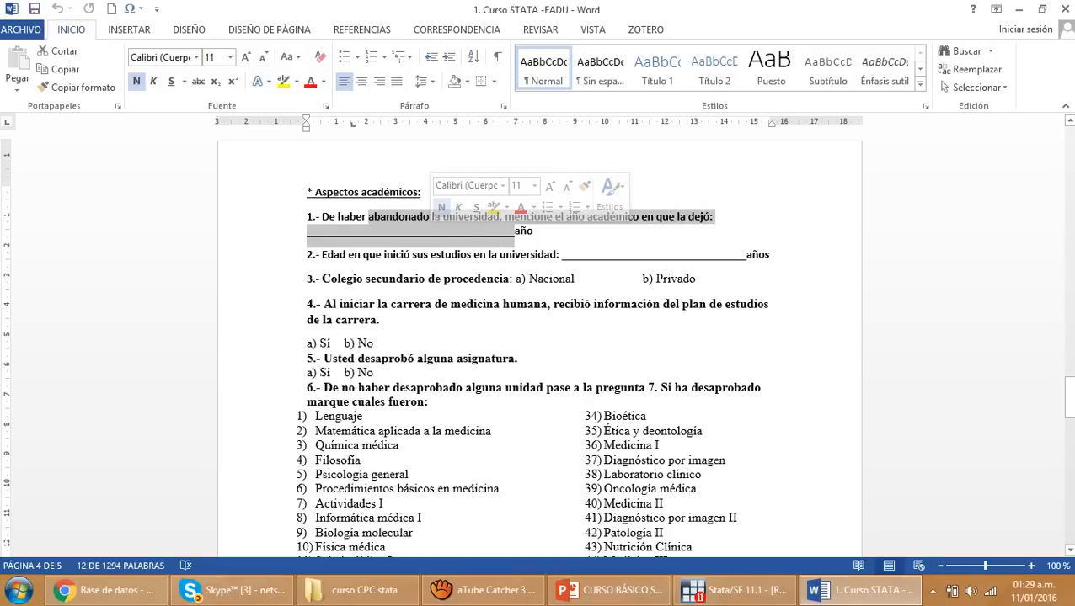
pyautogui.moveTo(529, 279); pyautogui.dragTo(599, 281)
pyautogui.scroll(-2, 600, 281)
pyautogui.scroll(-3, 600, 280)
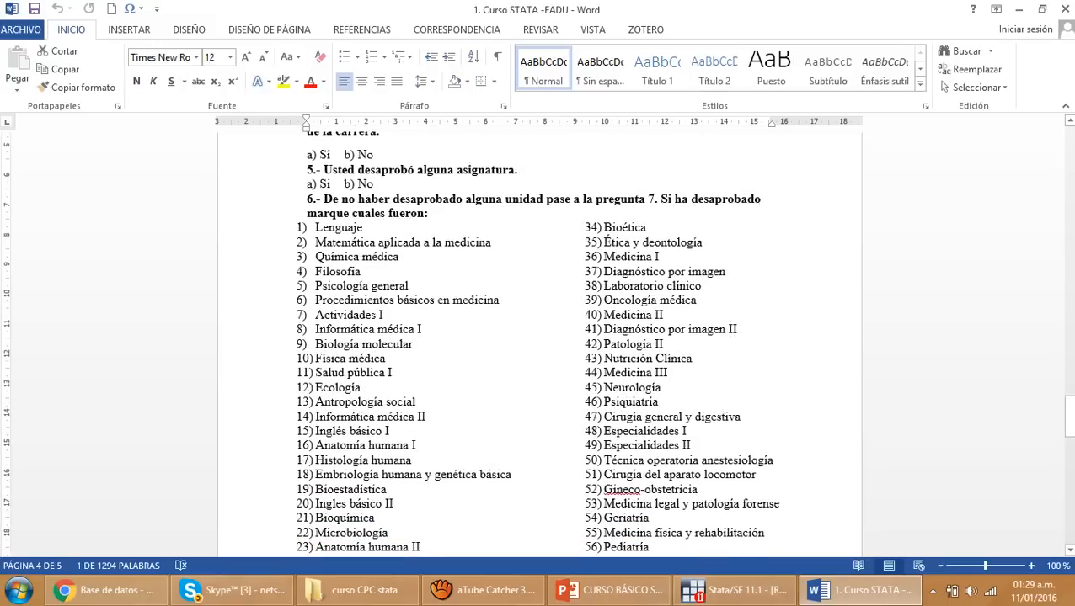
pyautogui.moveTo(316, 283); pyautogui.dragTo(547, 443)
pyautogui.scroll(-15, 548, 443)
pyautogui.scroll(-10, 539, 341)
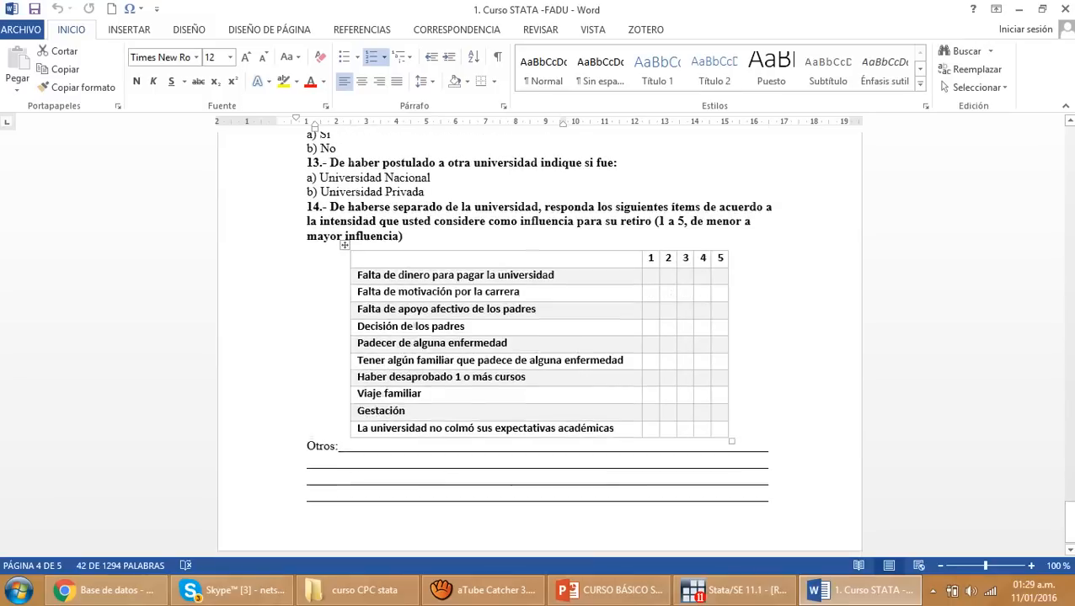
pyautogui.scroll(12, 540, 341)
pyautogui.scroll(20, 539, 341)
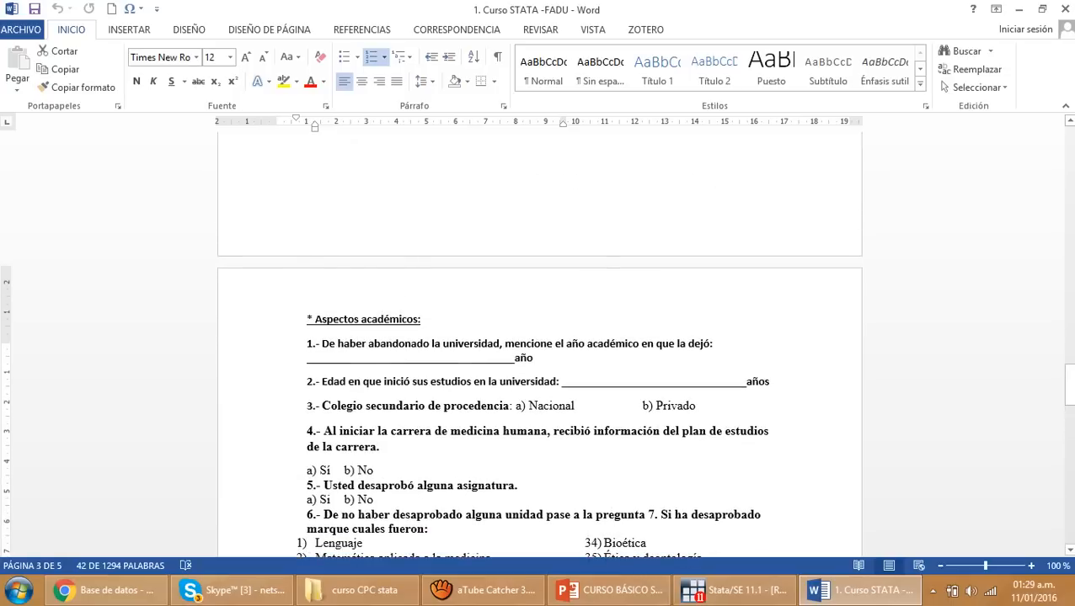
pyautogui.click(533, 358)
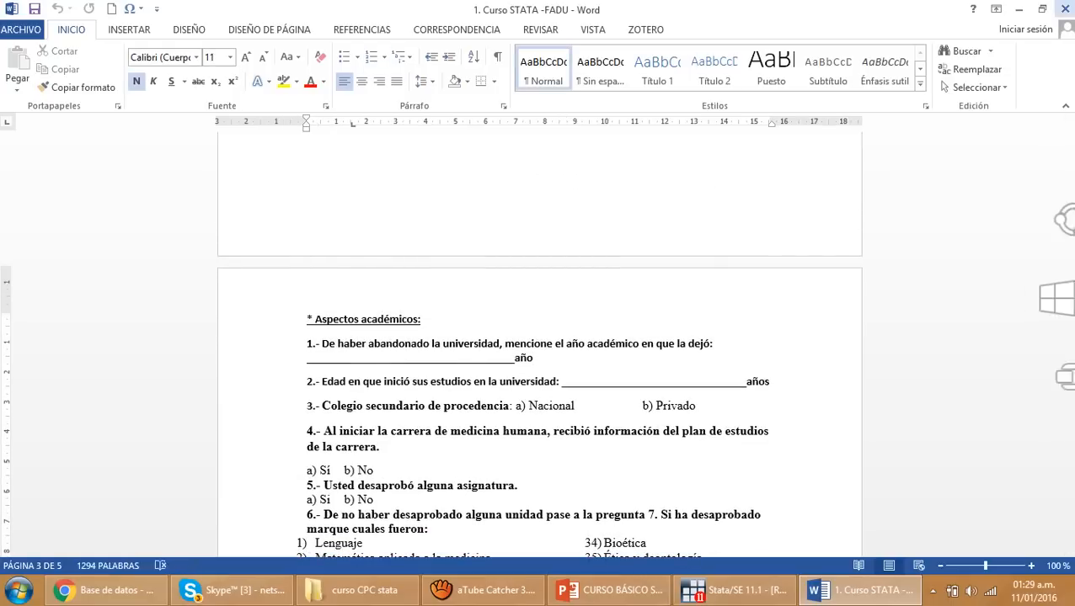
pyautogui.scroll(1, 539, 341)
pyautogui.scroll(20, 539, 341)
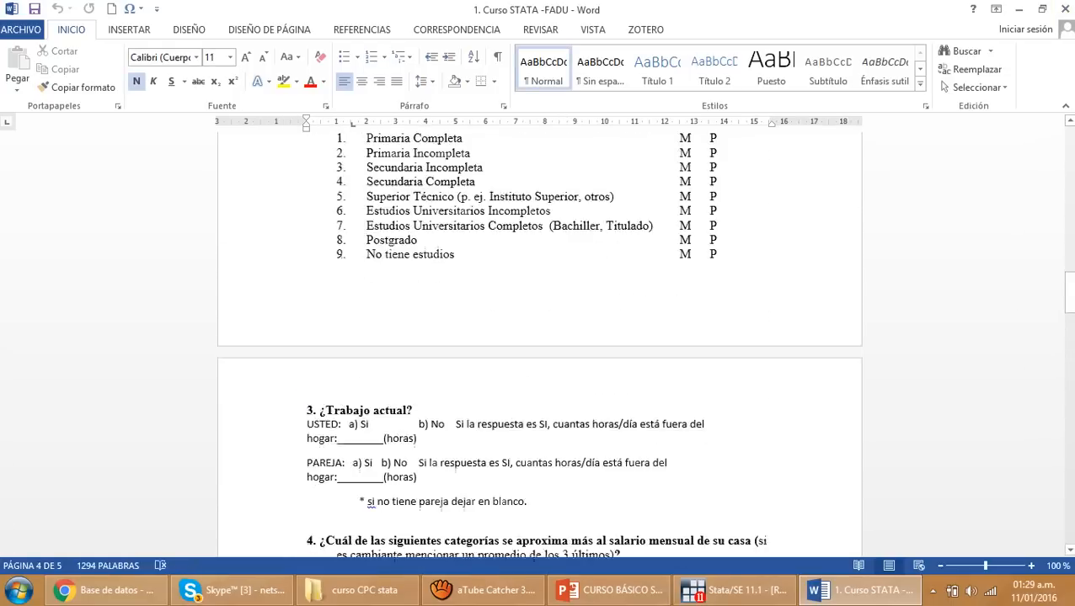
pyautogui.scroll(-5, 540, 342)
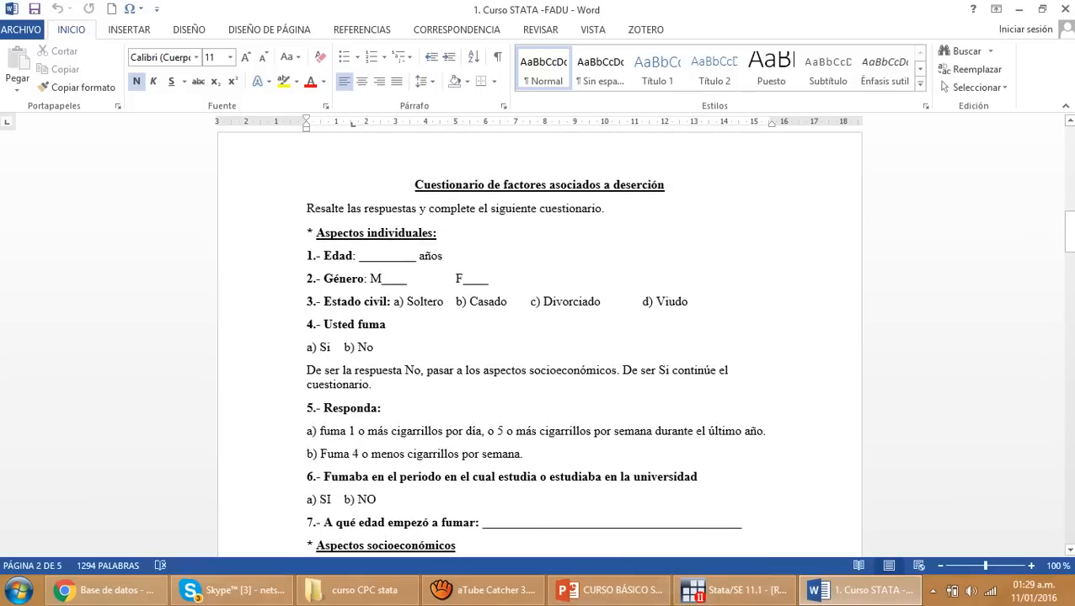
# Launch Excel, maximize its window and create a blank workbook
pyautogui.press('super+r')
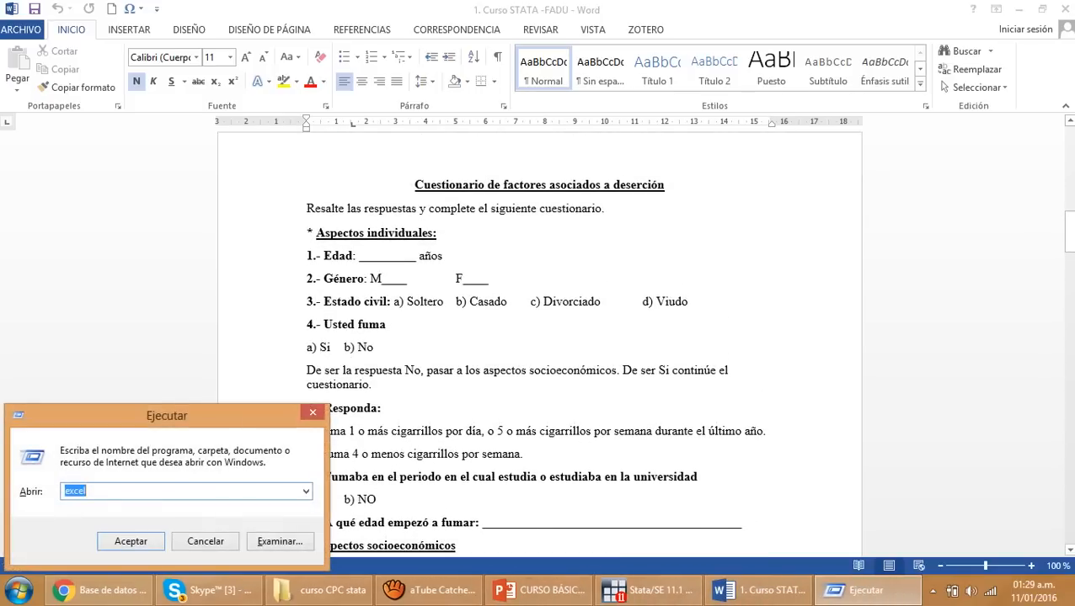
pyautogui.press('Return')
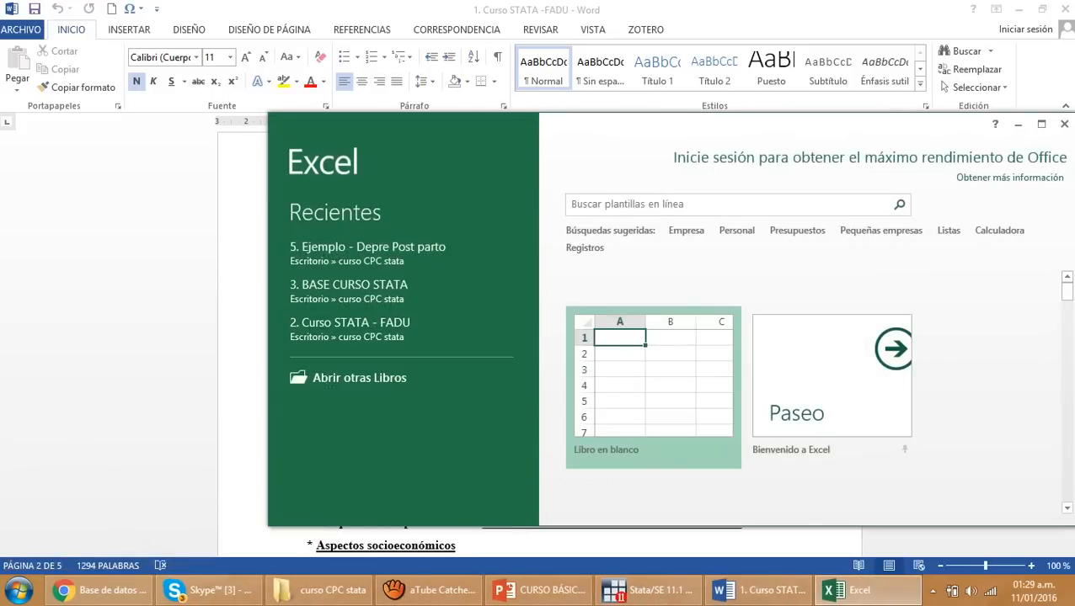
pyautogui.click(1041, 123)
pyautogui.press('Return')
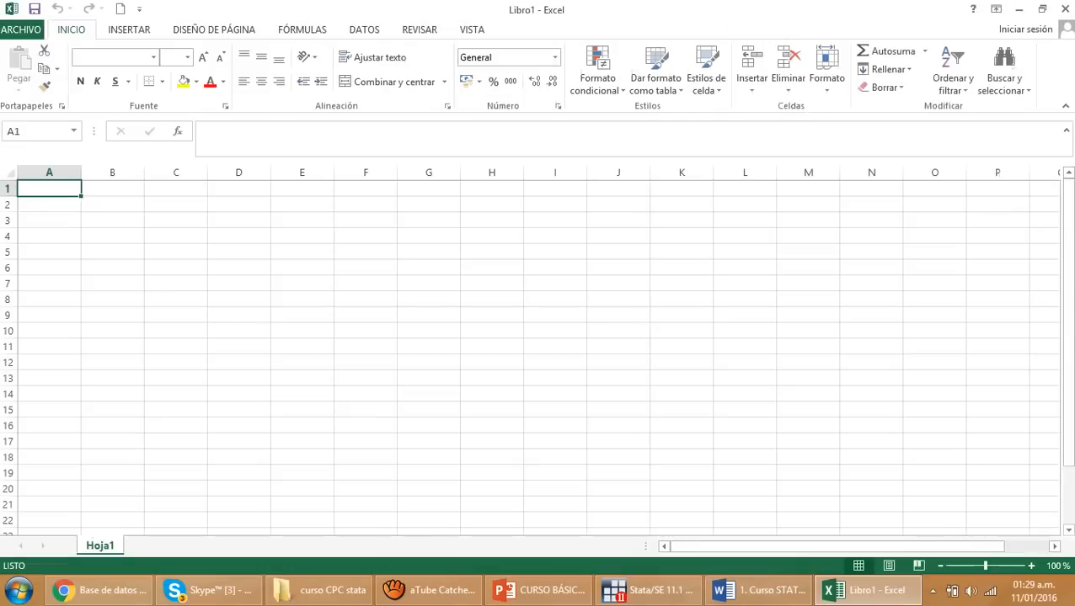
# Enter the header ID in A1 and number the records below it from 1 to 11 as a filled series
pyautogui.write('ID')
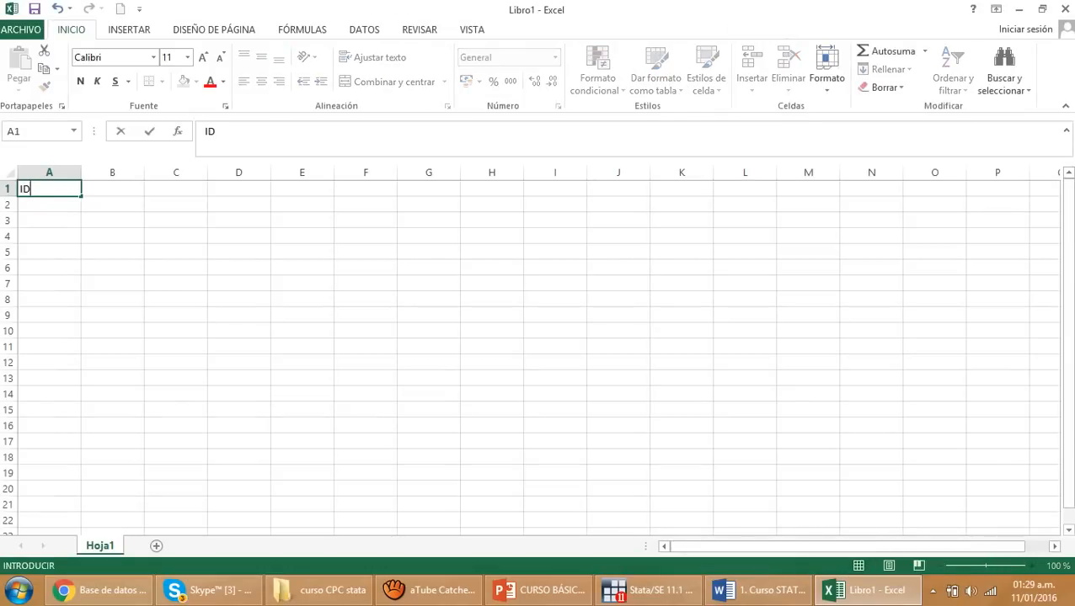
pyautogui.press('Tab')
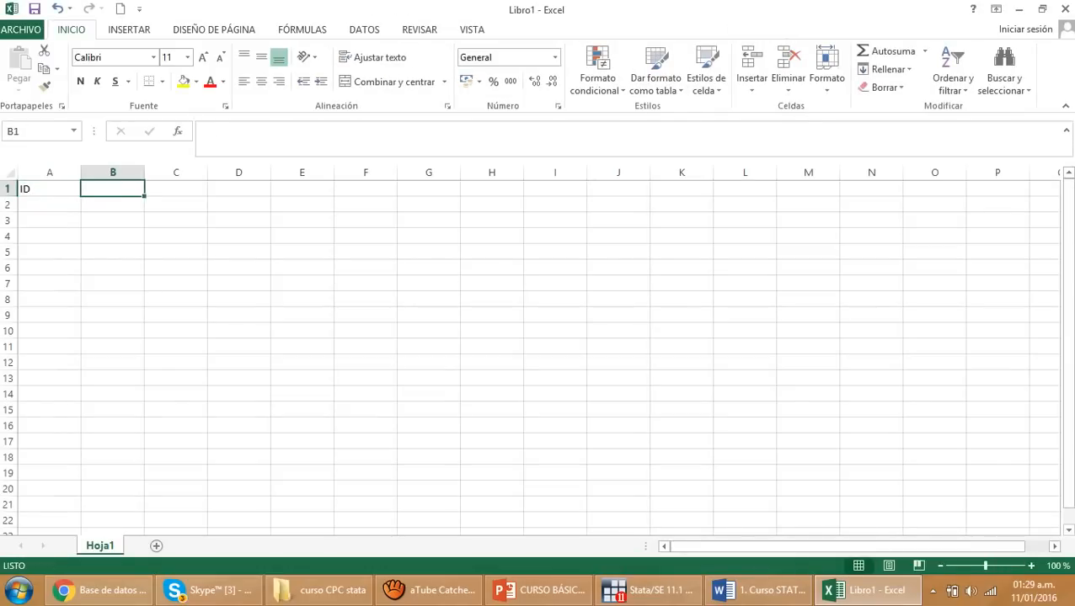
pyautogui.press('Return')
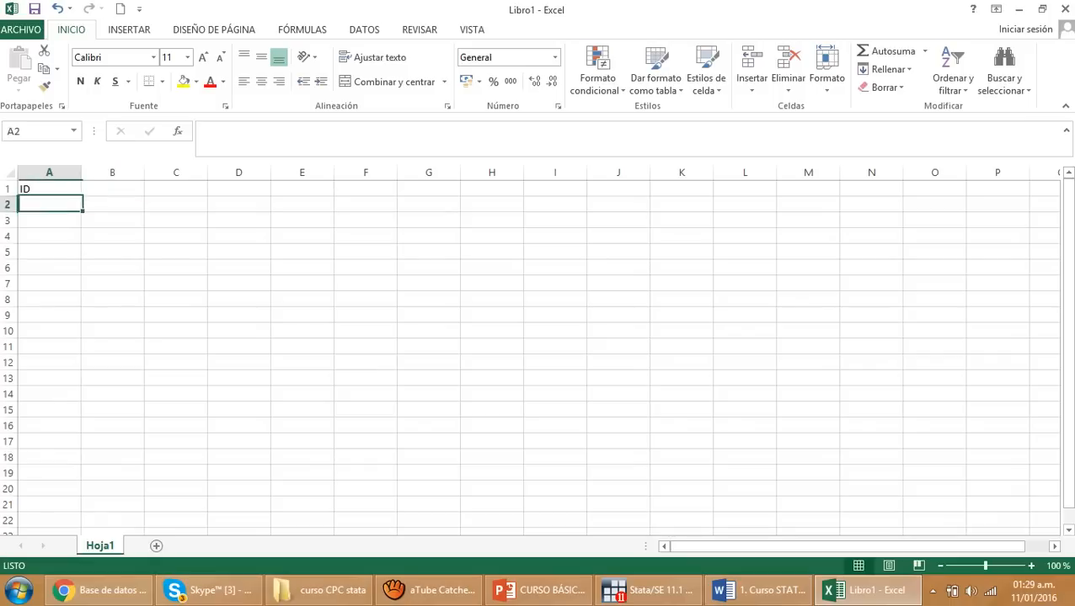
pyautogui.write('1')
pyautogui.press('Return')
pyautogui.write('2')
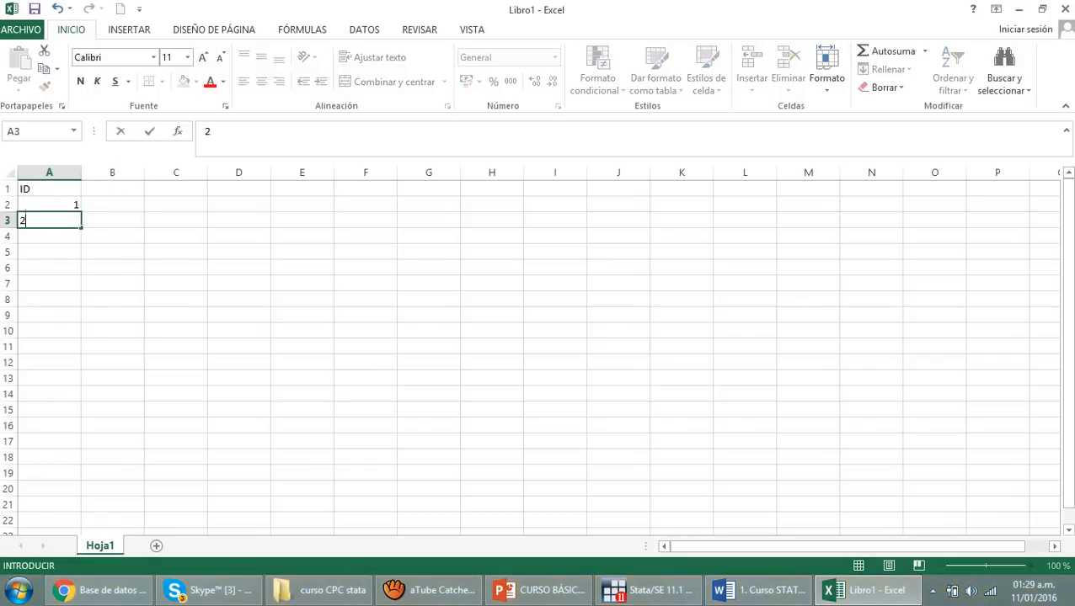
pyautogui.press('Return')
pyautogui.moveTo(49, 205); pyautogui.dragTo(81, 369)
pyautogui.click(176, 331)
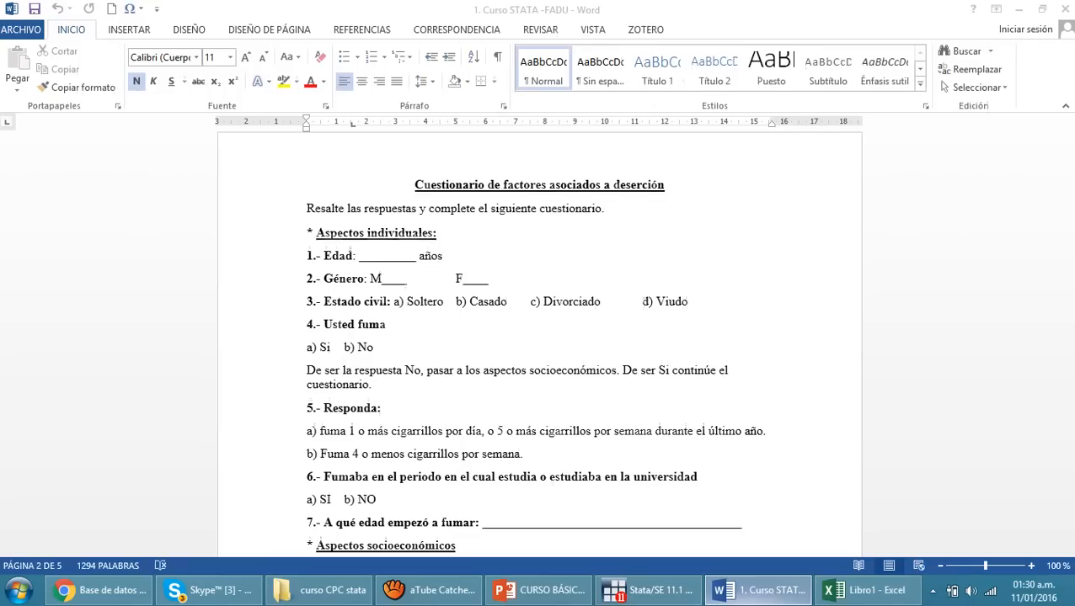
# Consult the questionnaire in Word for its first question and enter the header Edad in B1 of the Excel sheet
pyautogui.click(758, 591)
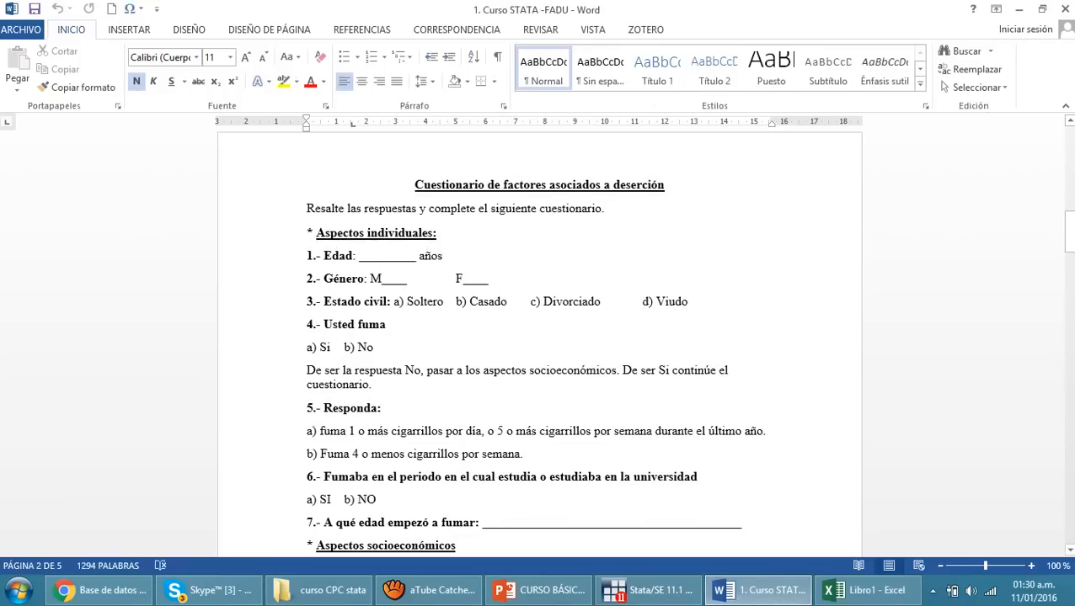
pyautogui.click(868, 591)
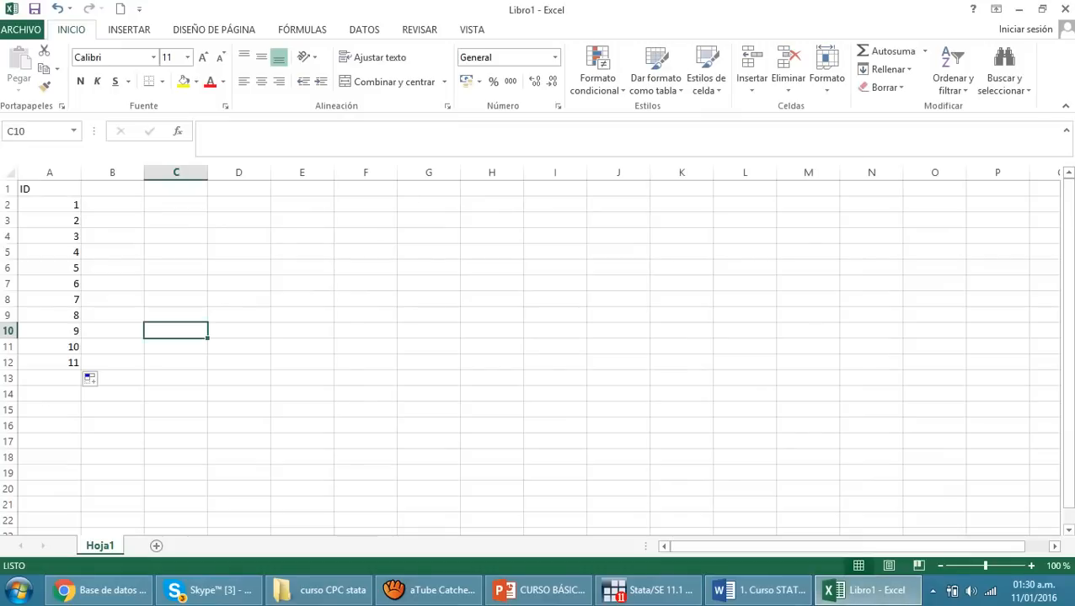
pyautogui.click(113, 189)
pyautogui.write('Edad')
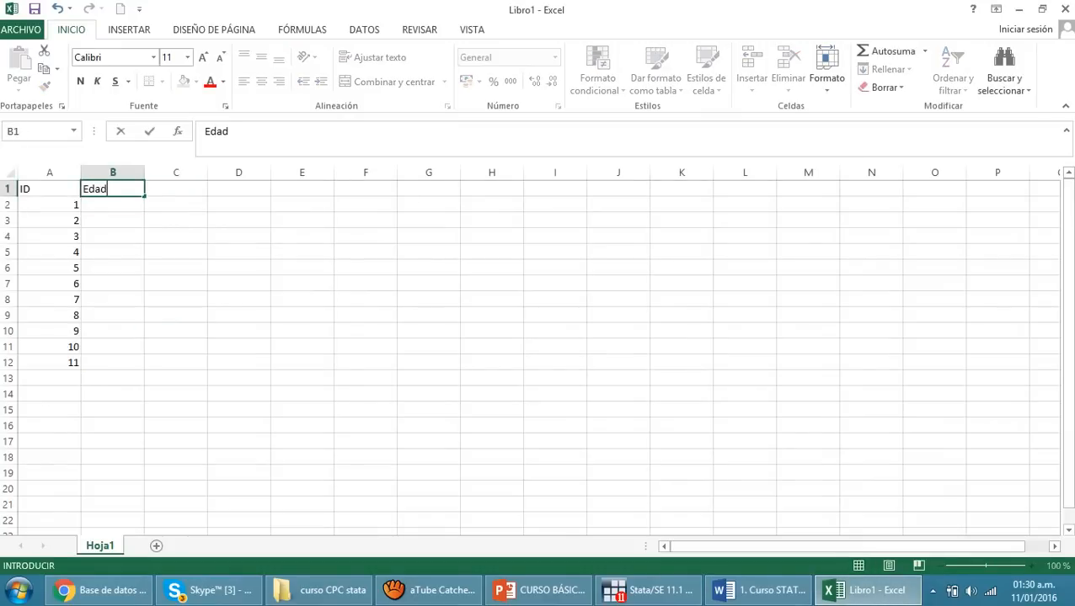
pyautogui.press('Tab')
# Enter the header Género in C1
pyautogui.write('G')
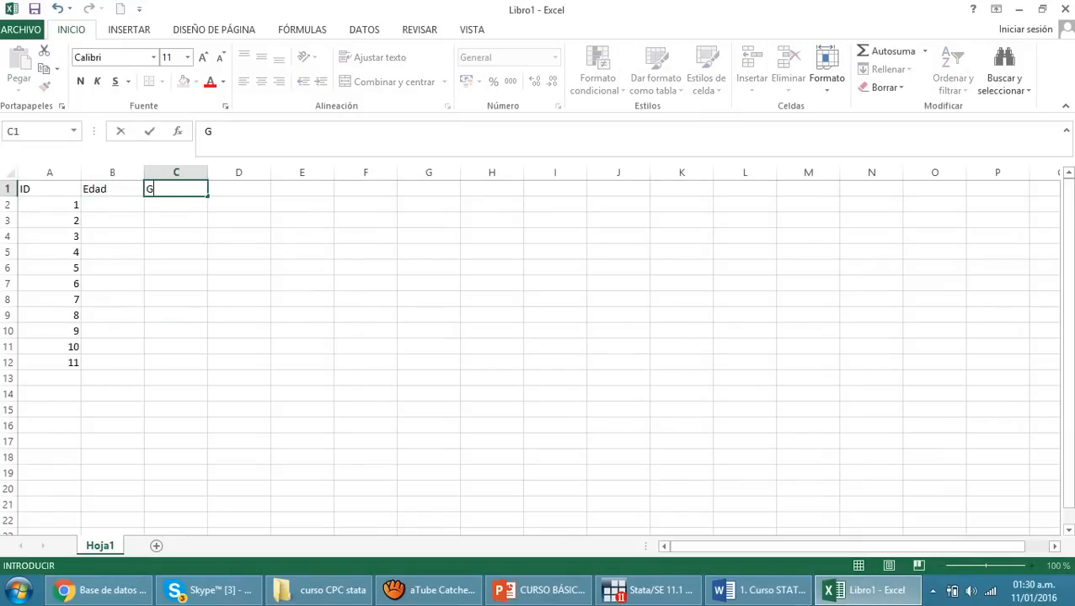
pyautogui.write('énere')
pyautogui.press('BackSpace')
pyautogui.press('BackSpace')
pyautogui.write('ro')
pyautogui.press('Tab')
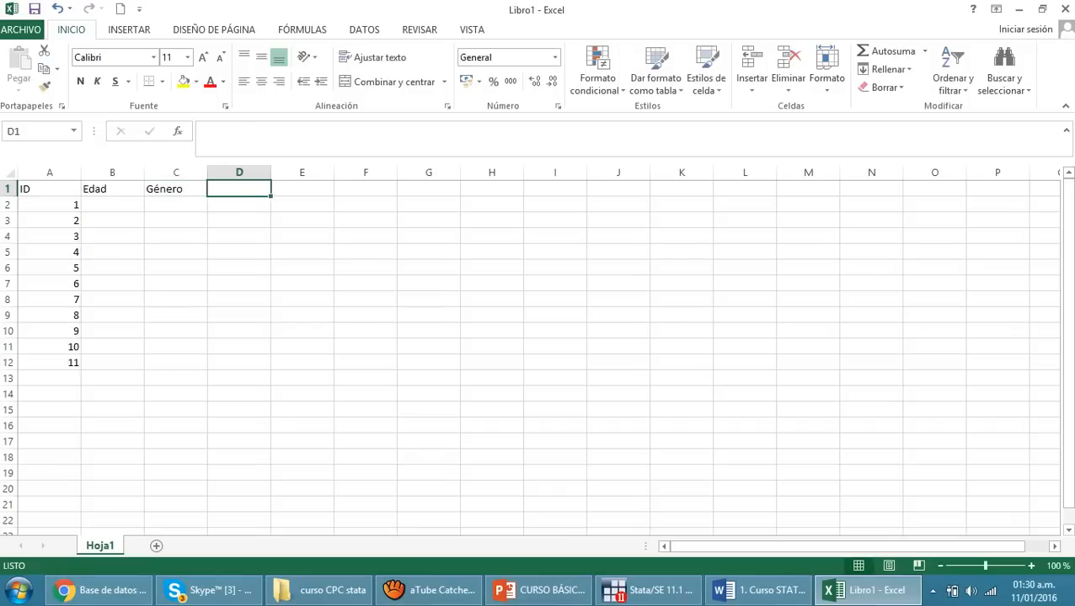
# Enter the header Edo_civil in D1 for the marital status variable
pyautogui.write('Ed')
pyautogui.press('BackSpace')
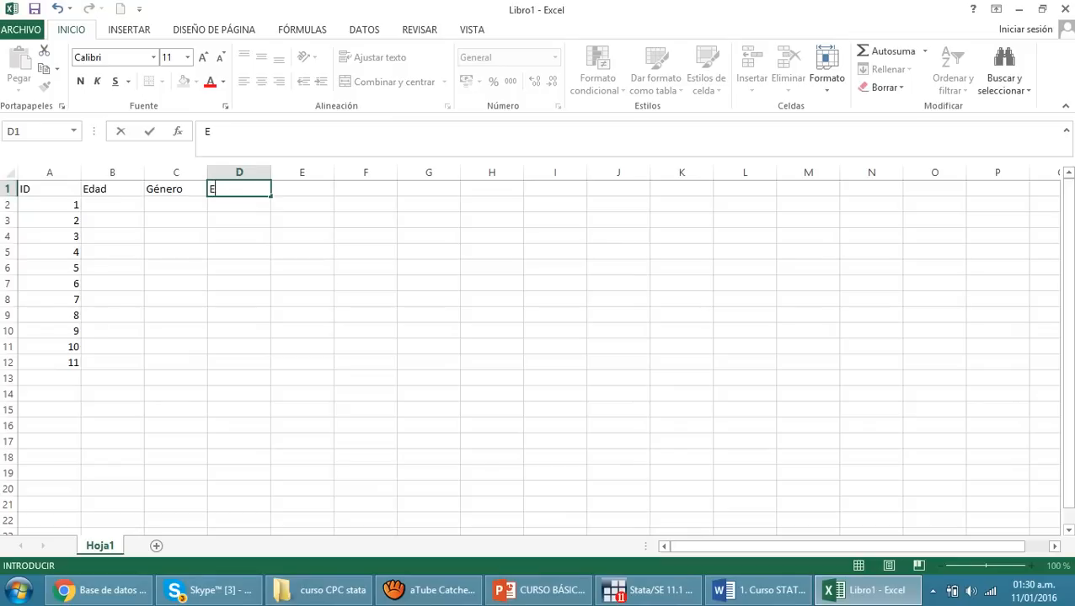
pyautogui.write('do_civil')
pyautogui.click(301, 252)
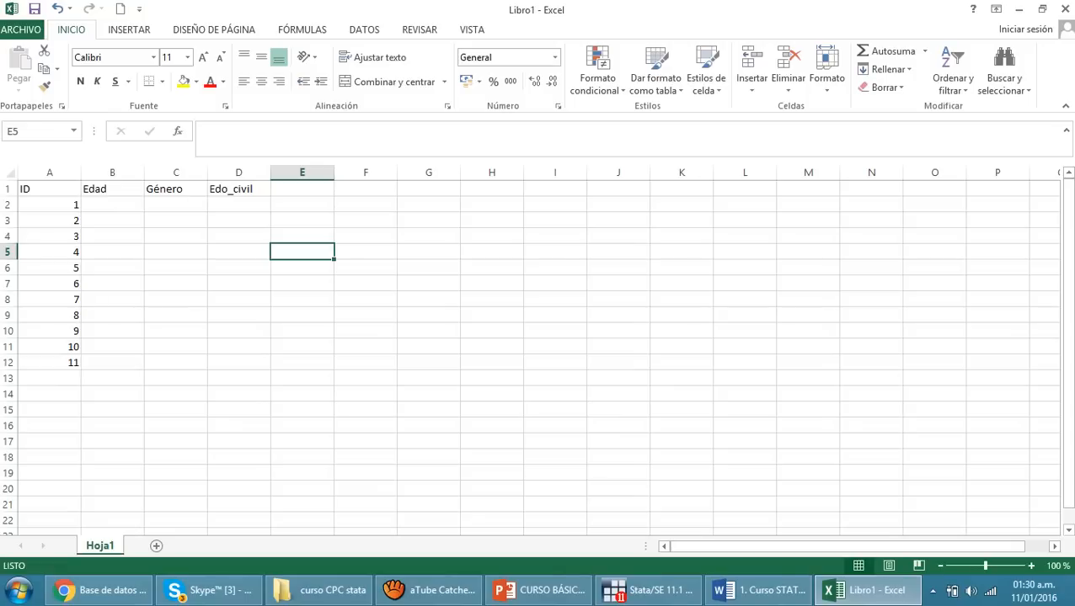
# Replace the header in C1 with sexo in lowercase
pyautogui.click(175, 189)
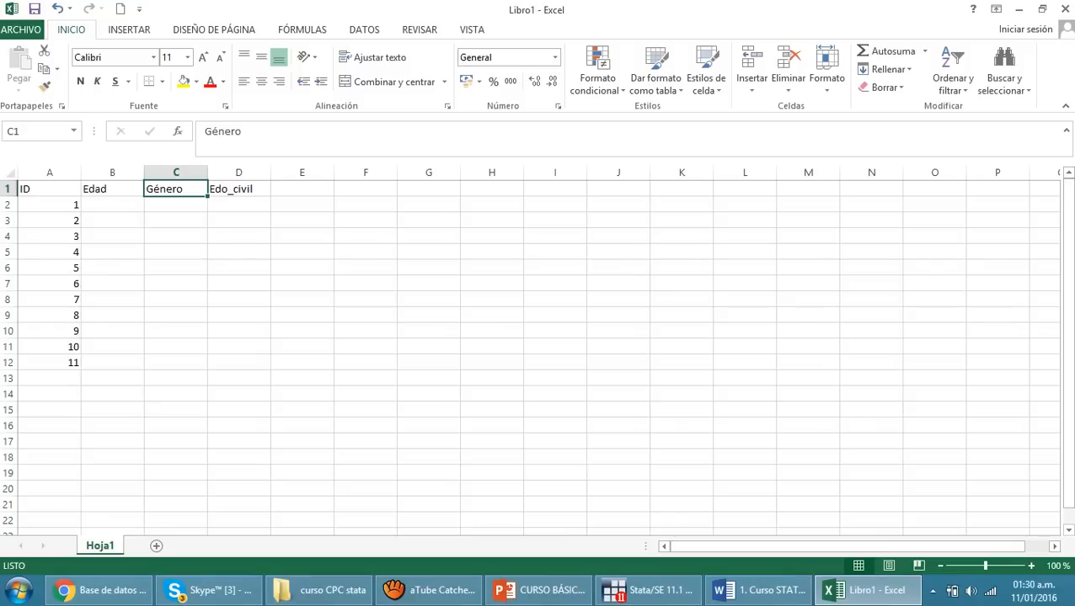
pyautogui.write('sexo')
pyautogui.press('Return')
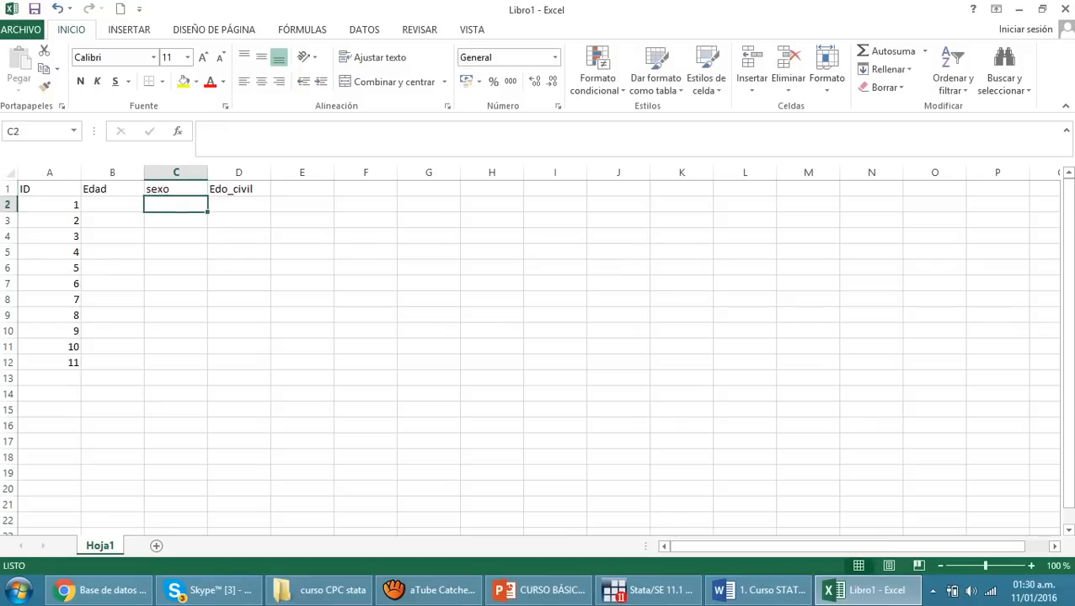
# Replace the header in C1 with Sexo, capitalizing its first letter
pyautogui.click(238, 268)
pyautogui.click(175, 190)
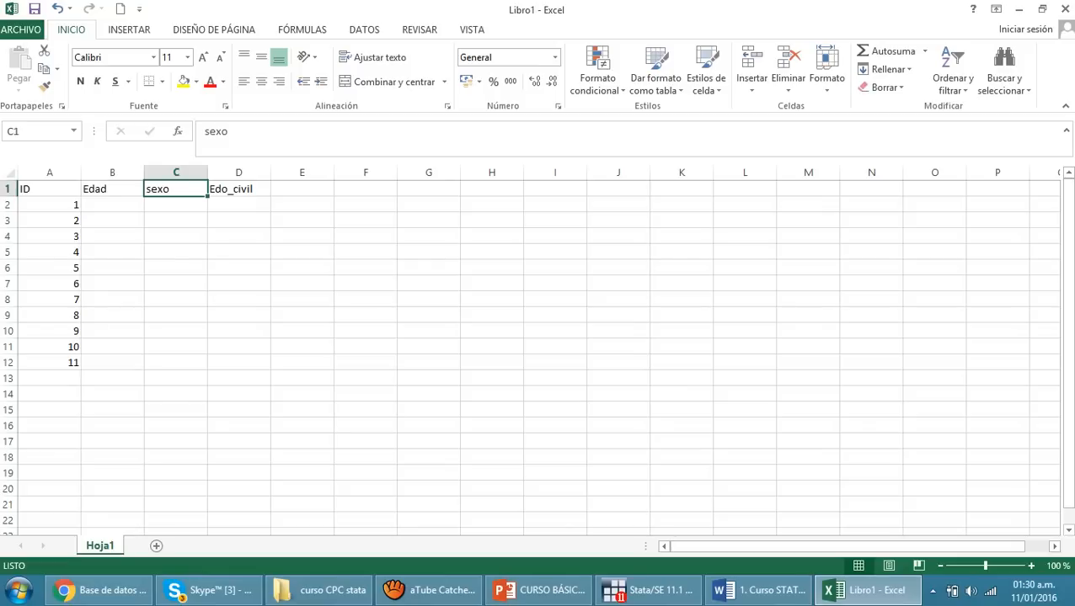
pyautogui.click(303, 252)
pyautogui.click(176, 190)
pyautogui.write('Sexo')
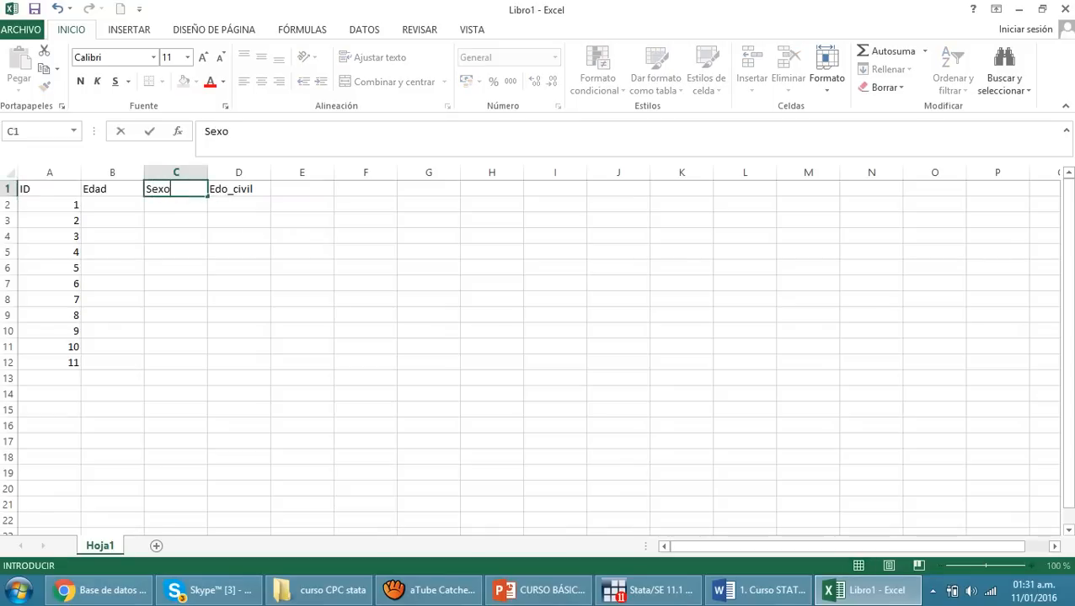
pyautogui.press('Return')
pyautogui.click(239, 236)
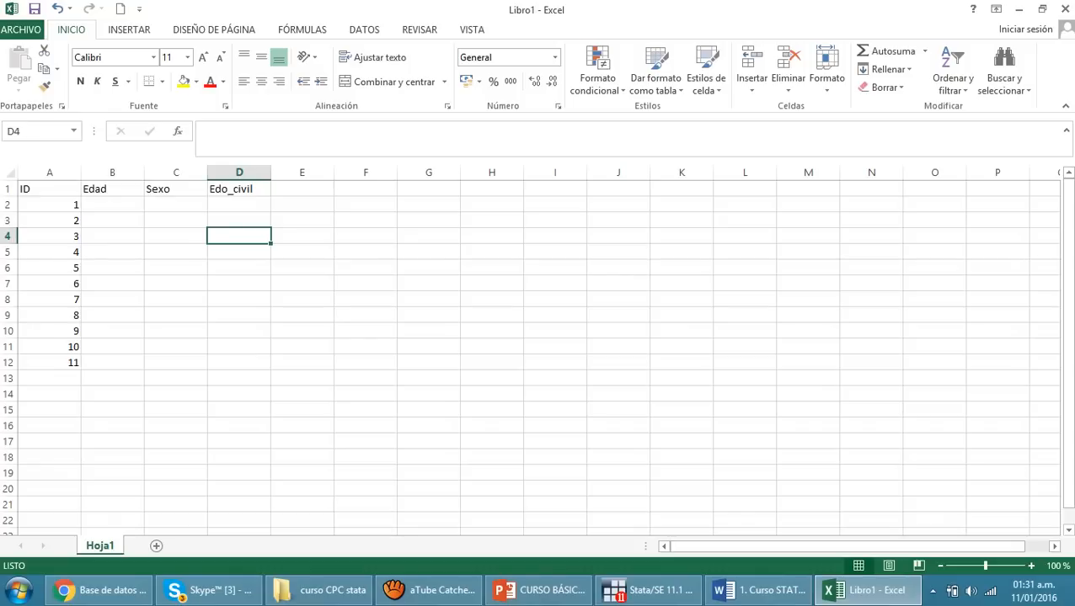
# Close the practice workbook without saving and open the Excel file 2. Curso STATA - FADU from the curso CPC stata folder
pyautogui.click(1063, 10)
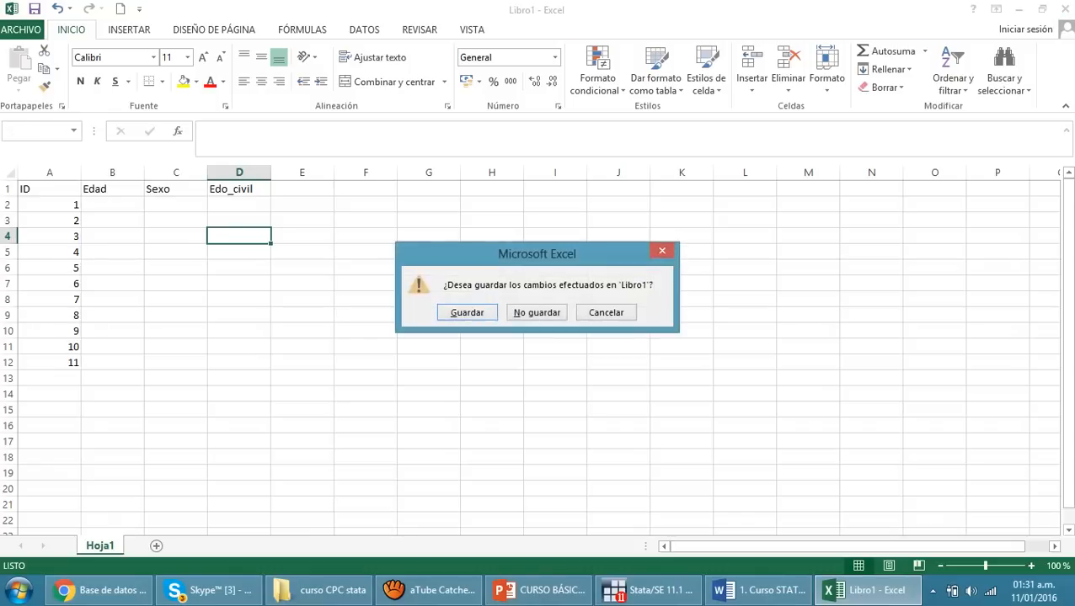
pyautogui.click(535, 312)
pyautogui.click(482, 590)
pyautogui.click(357, 590)
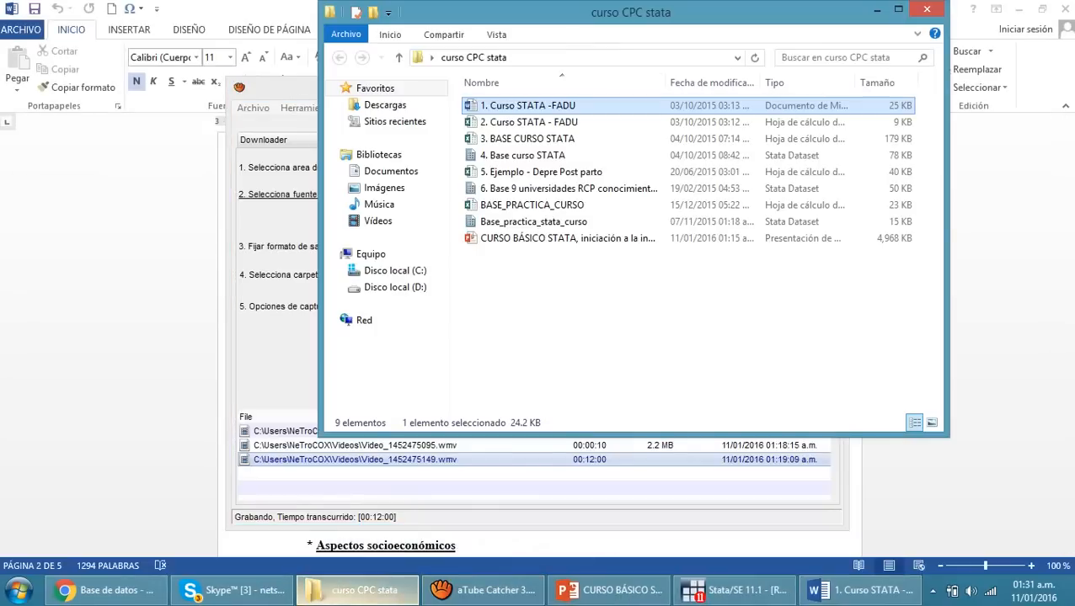
pyautogui.doubleClick(528, 122)
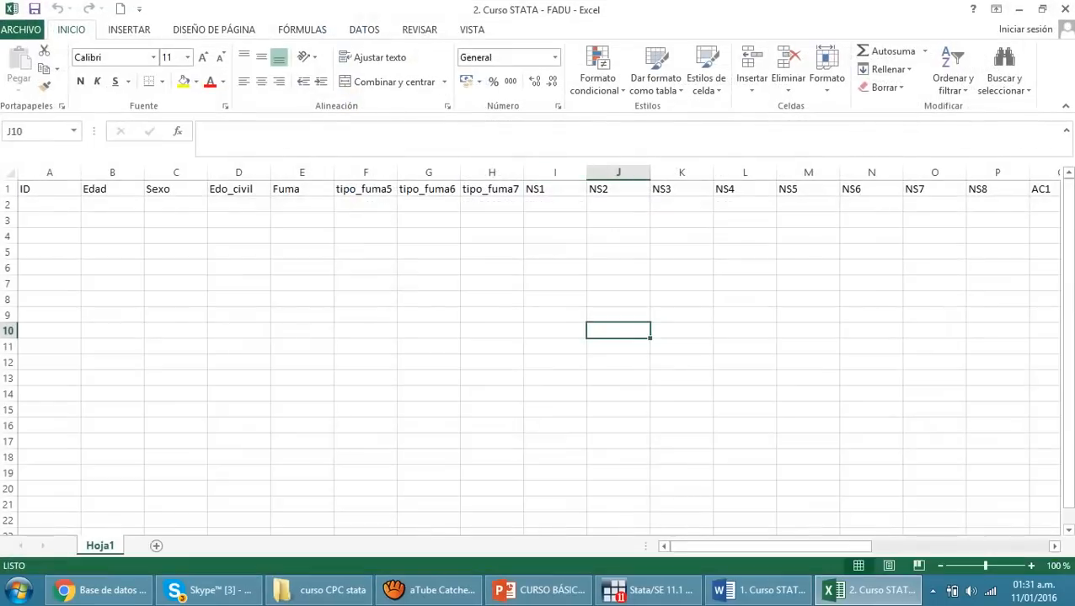
pyautogui.click(428, 267)
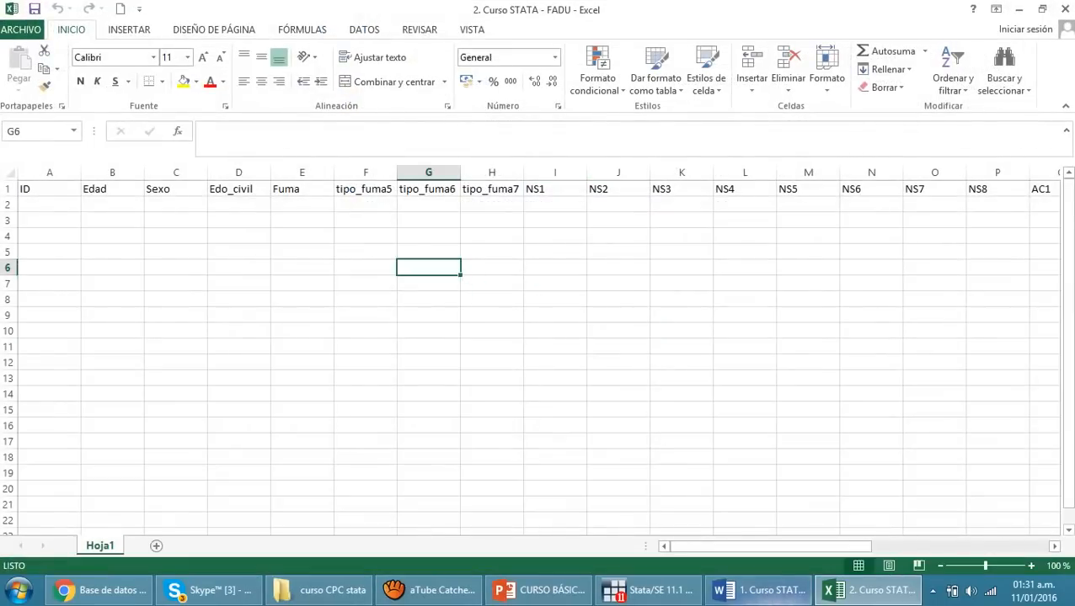
# Compare the Word questionnaire's questions with the Excel headers ID, Edad, Sexo, Edo_civil and Fuma
pyautogui.click(758, 591)
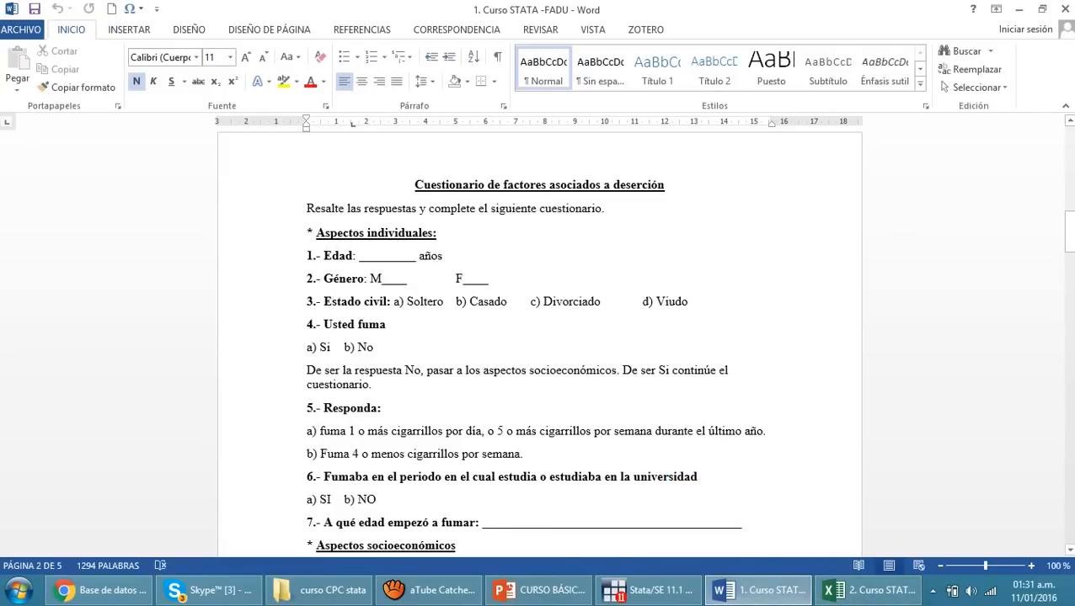
pyautogui.click(872, 590)
pyautogui.click(50, 189)
pyautogui.click(112, 189)
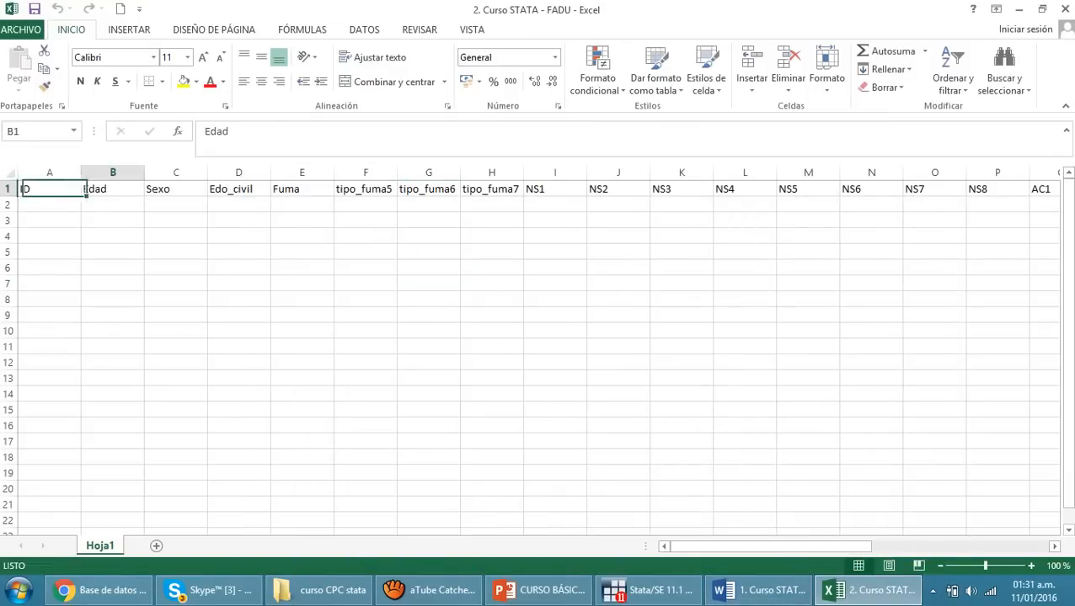
pyautogui.click(176, 189)
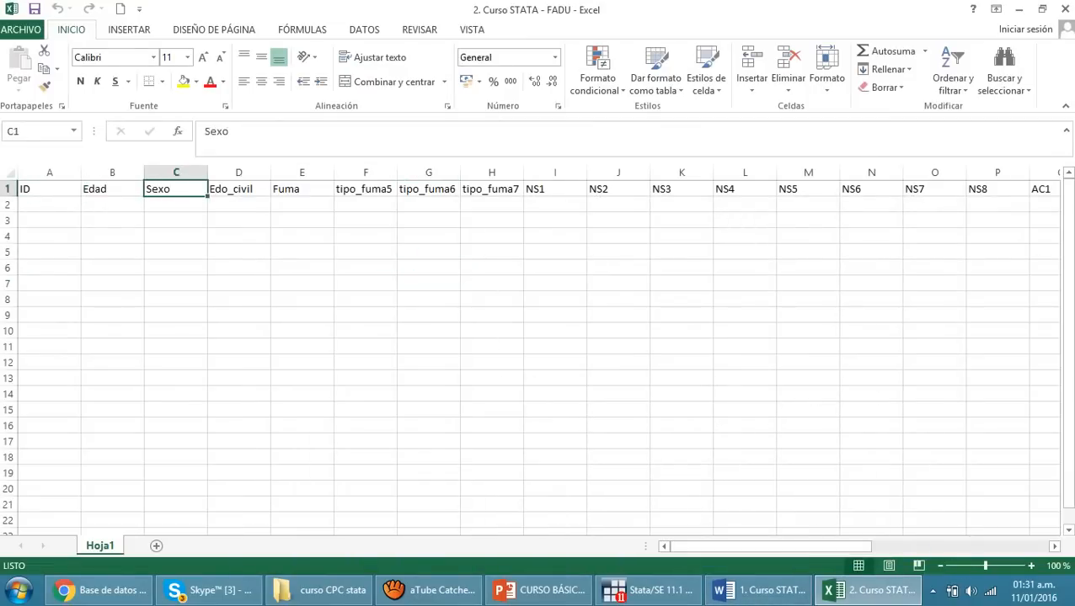
pyautogui.click(238, 189)
pyautogui.click(302, 189)
pyautogui.click(618, 252)
# Number the first two records 1 and 2 in the ID column, cells A2 and A3
pyautogui.click(50, 205)
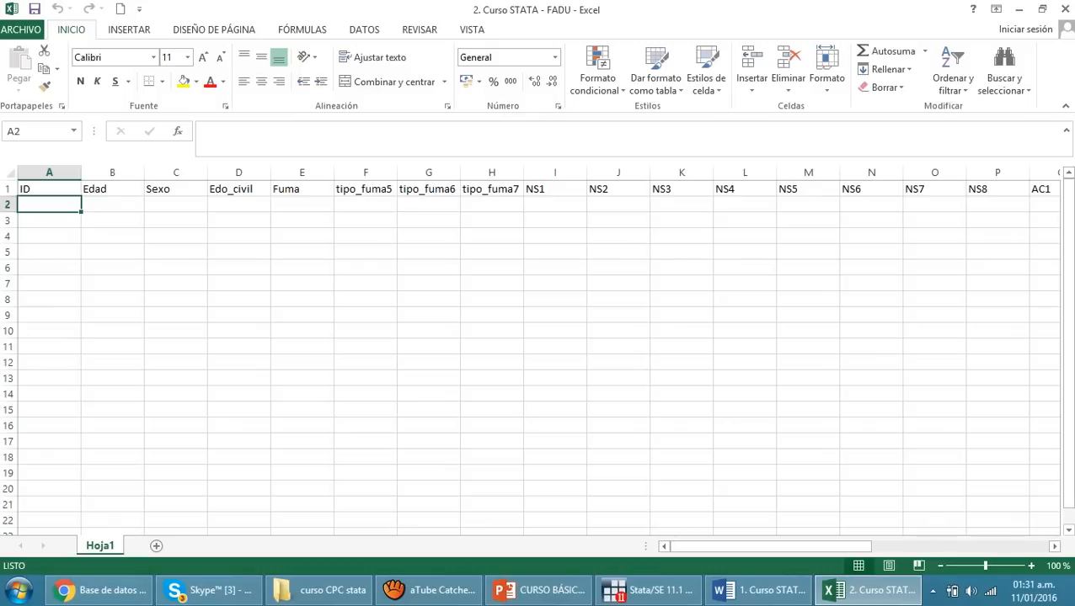
pyautogui.write('1')
pyautogui.press('Return')
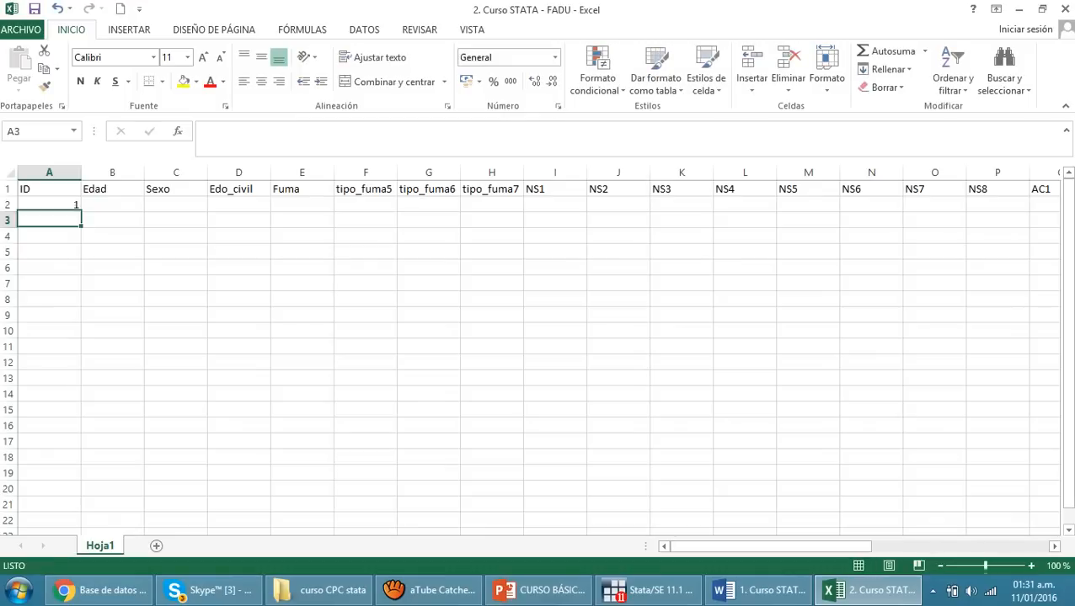
pyautogui.write('2')
pyautogui.press('Return')
# Enter 23 as the first record's age in B2 and highlight the data range B2:M13
pyautogui.click(112, 205)
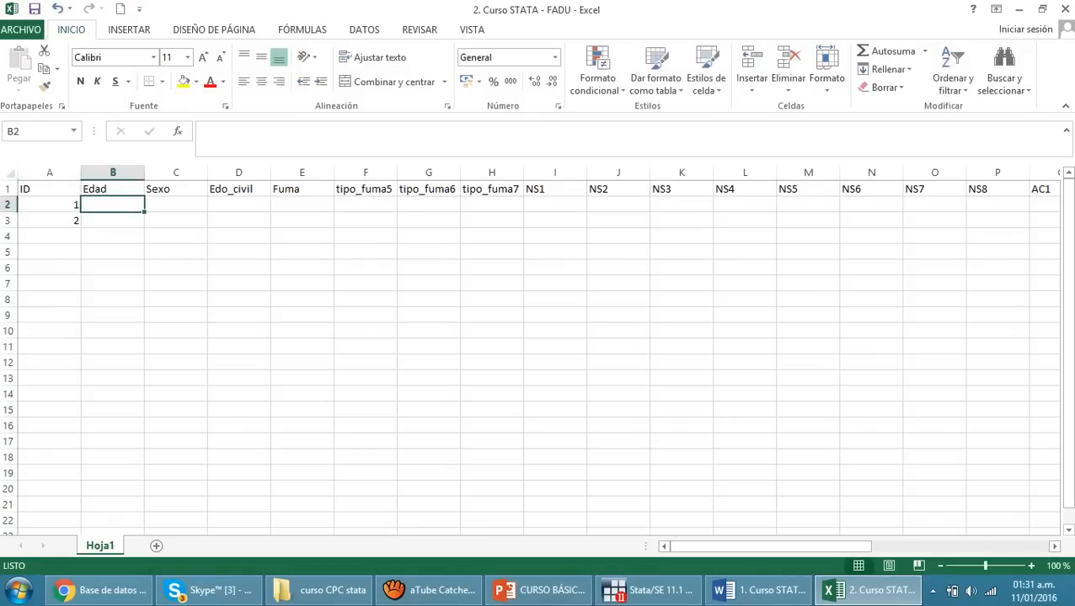
pyautogui.write('23')
pyautogui.click(238, 284)
pyautogui.click(175, 205)
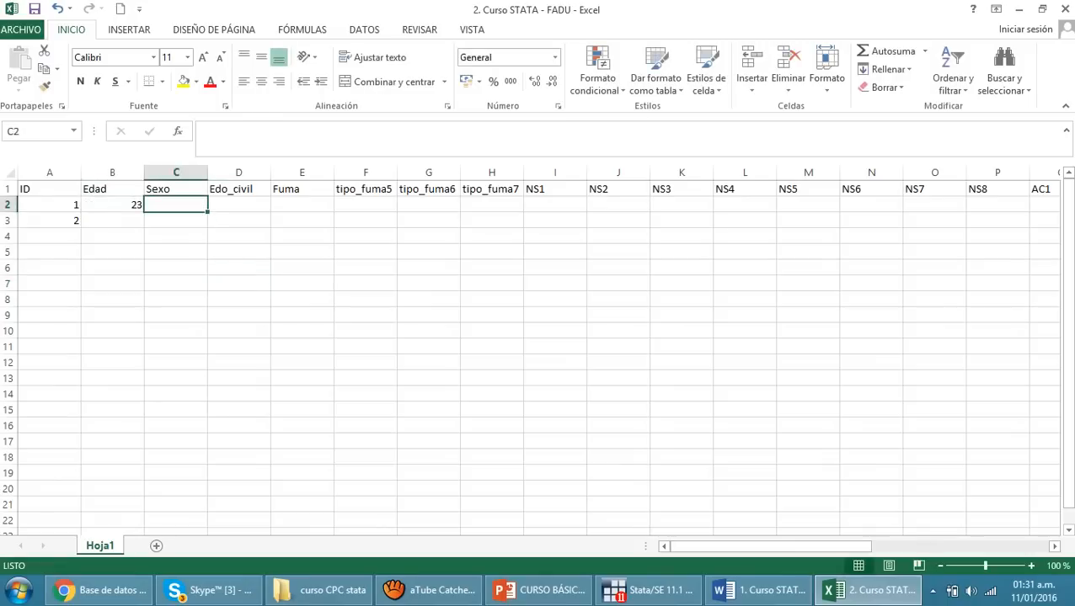
pyautogui.moveTo(112, 205); pyautogui.dragTo(834, 381)
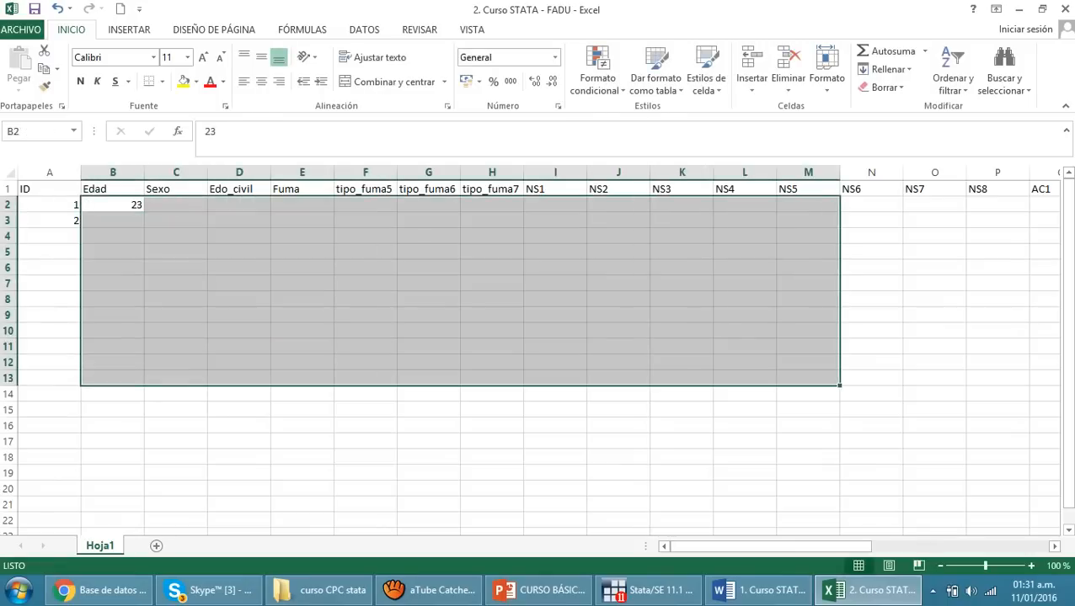
pyautogui.click(681, 409)
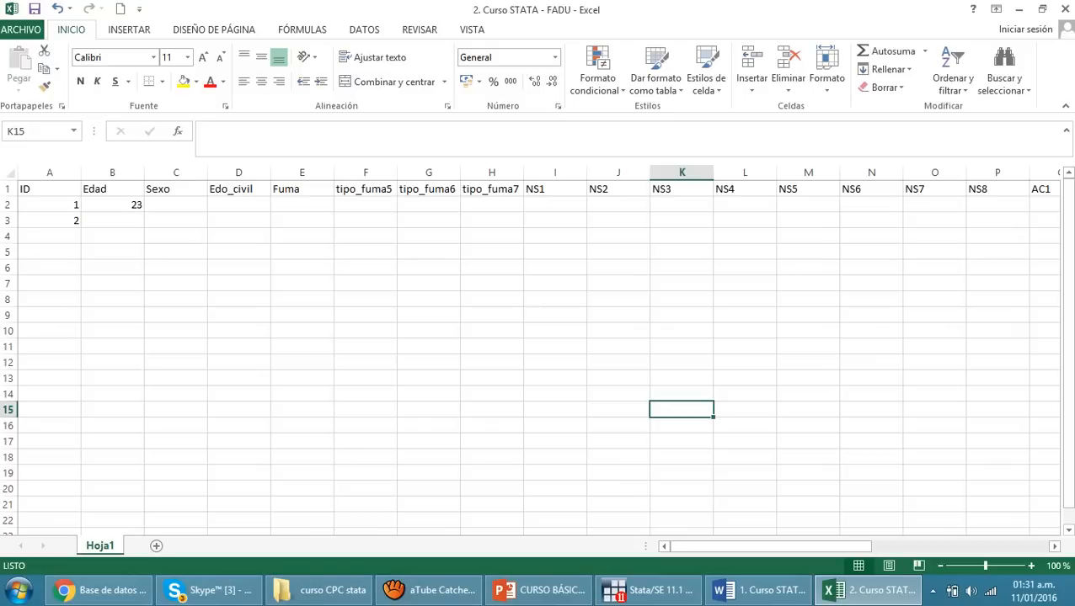
# Code the first record's sex as 0 in C2 and its marital status as 4 in D2
pyautogui.click(176, 204)
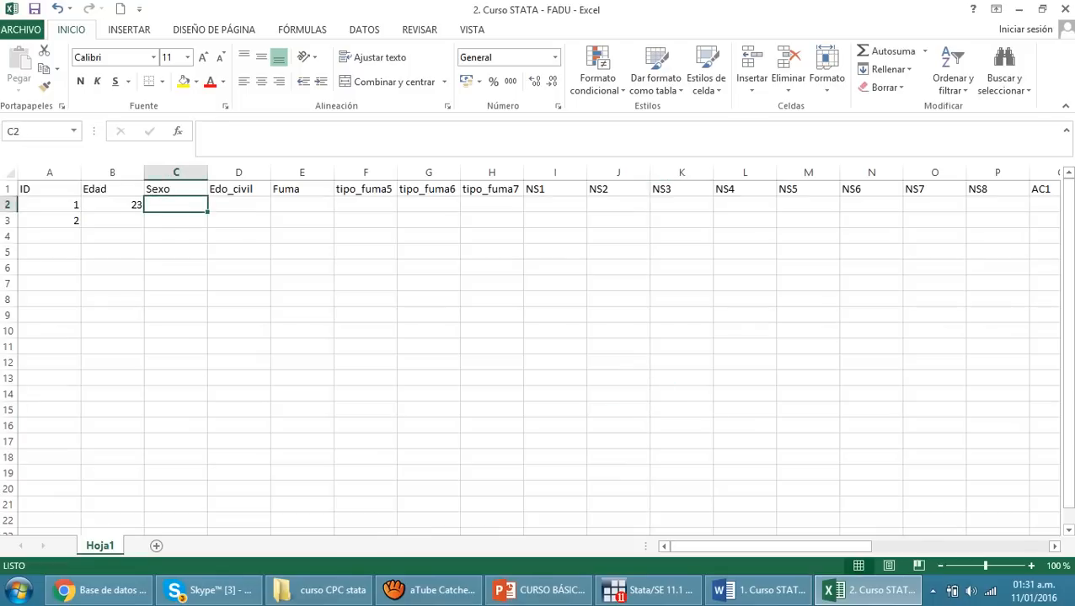
pyautogui.click(176, 268)
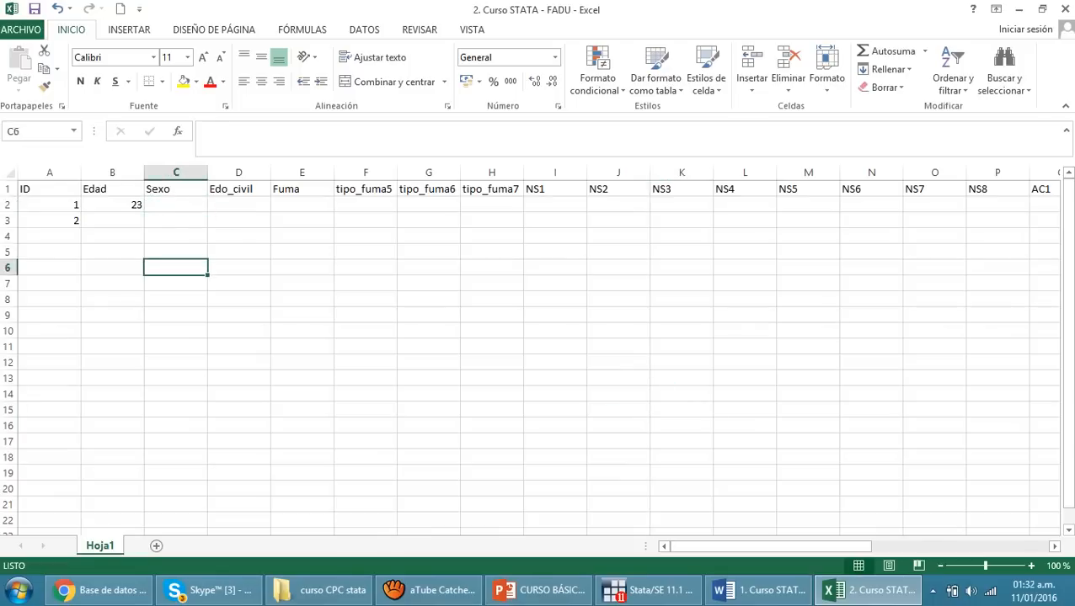
pyautogui.click(176, 205)
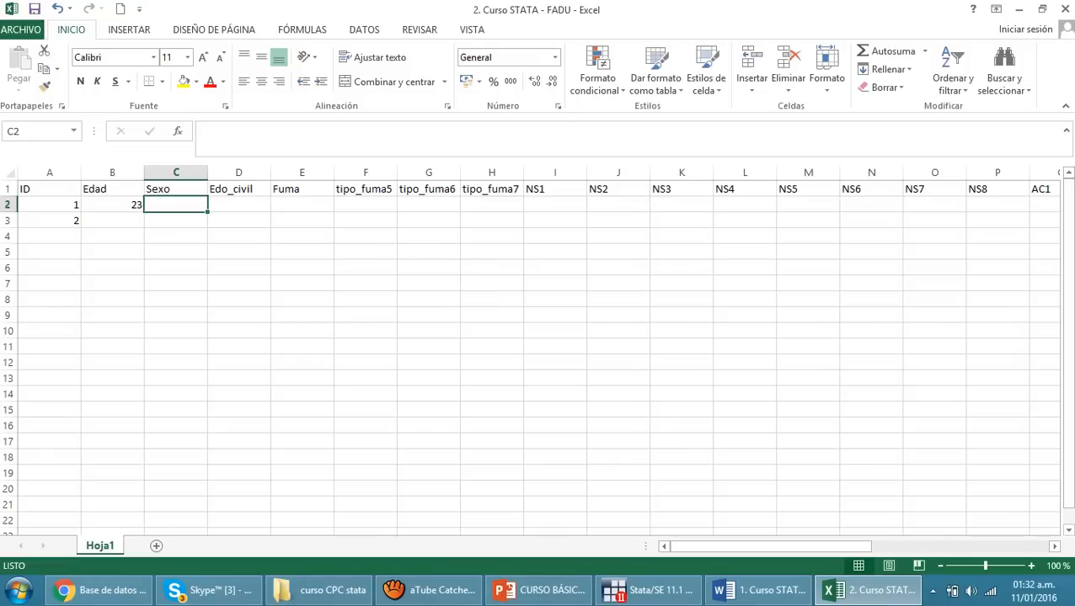
pyautogui.write('0')
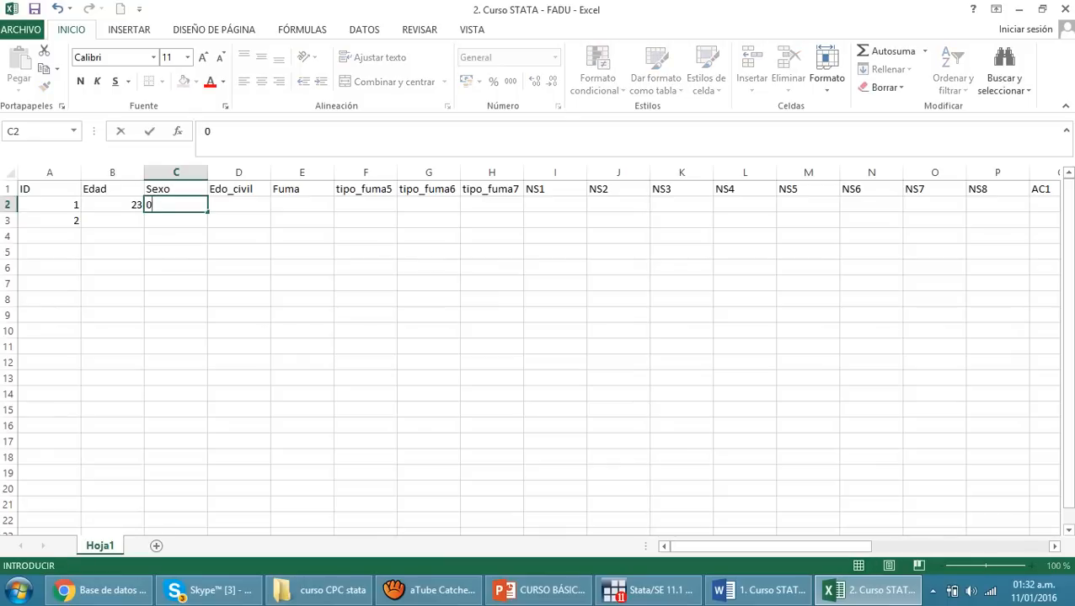
pyautogui.press('Tab')
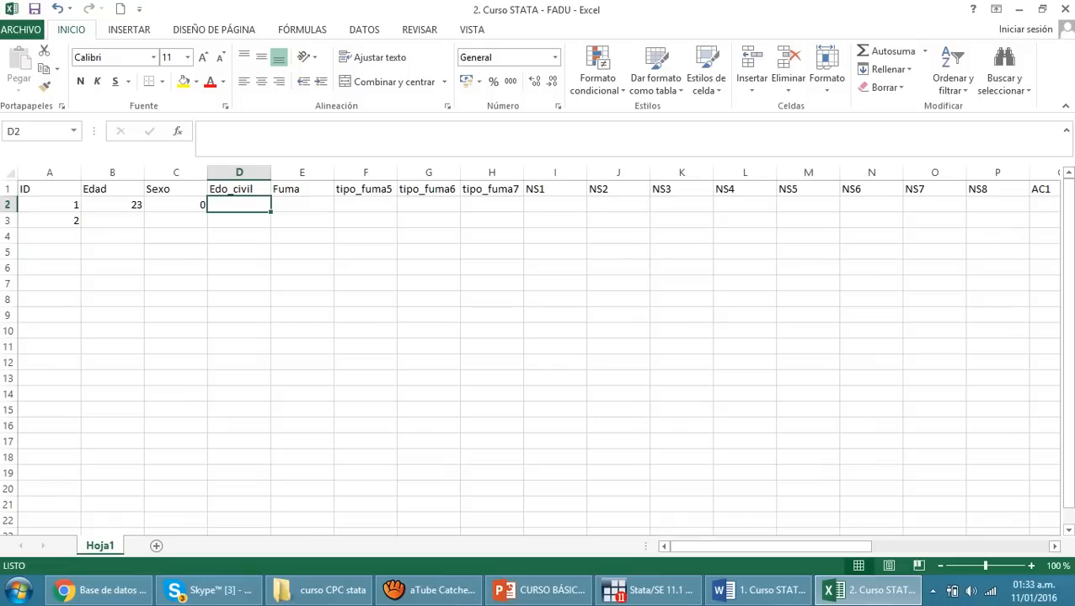
pyautogui.write('4')
pyautogui.press('Return')
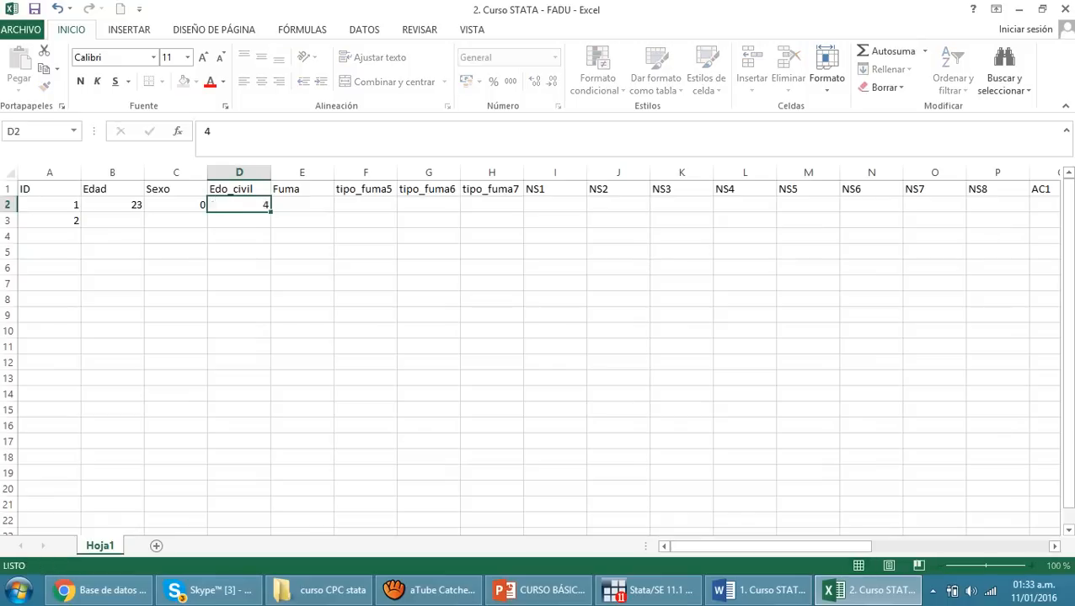
# Enter the code 1 under Fuma for the first record in E2
pyautogui.click(302, 268)
pyautogui.click(303, 205)
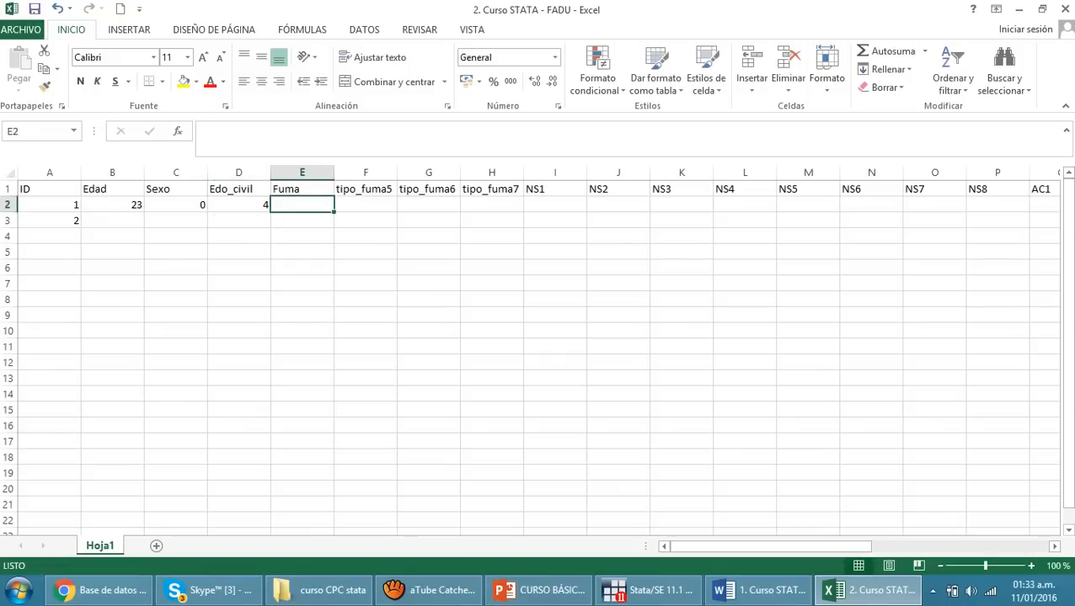
pyautogui.write('1')
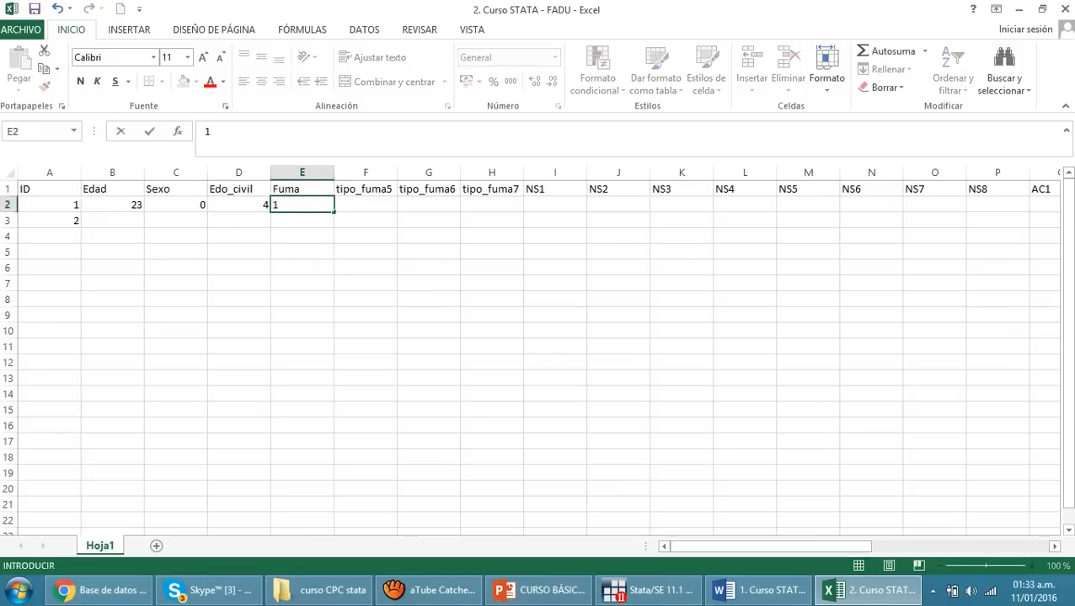
pyautogui.click(429, 252)
pyautogui.moveTo(555, 237); pyautogui.dragTo(871, 237)
pyautogui.click(555, 252)
pyautogui.moveTo(176, 205); pyautogui.dragTo(555, 347)
pyautogui.click(619, 331)
pyautogui.click(240, 284)
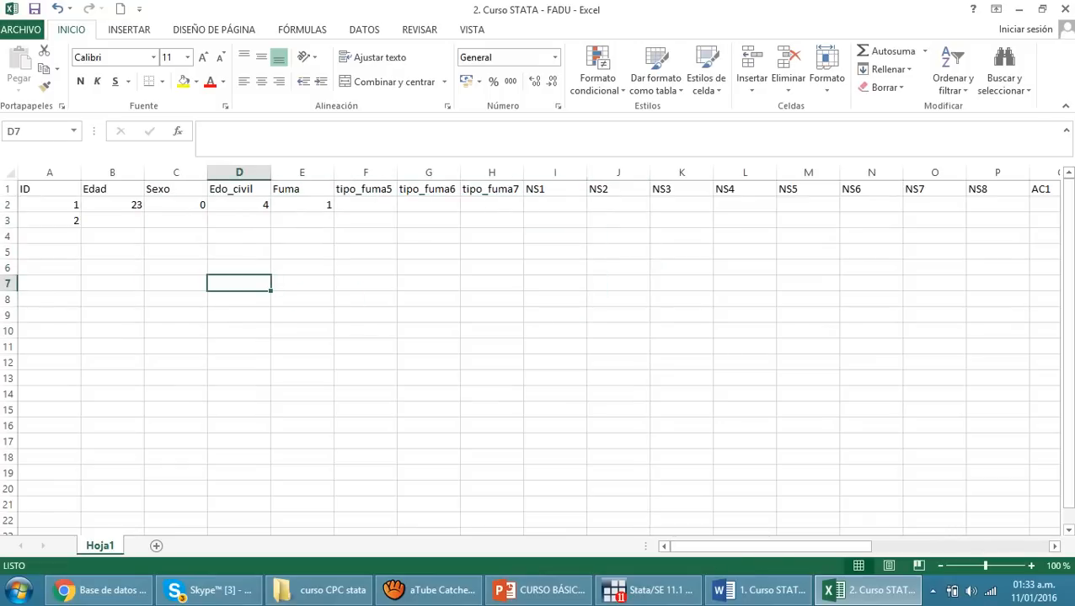
pyautogui.click(618, 425)
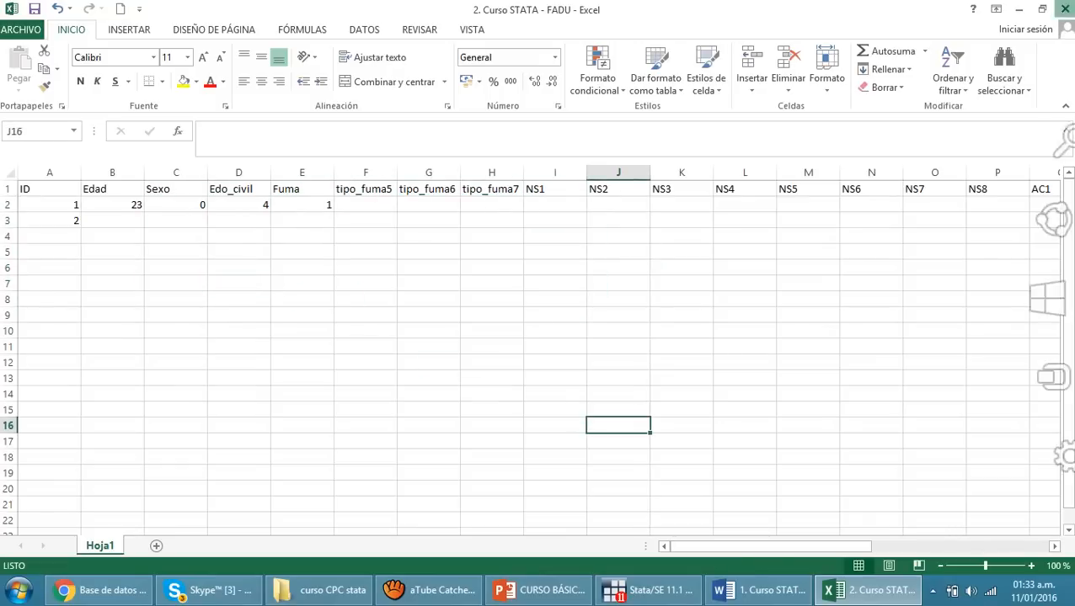
# Close the workbook without saving and open the completed example database 3. BASE CURSO STATA
pyautogui.click(1066, 8)
pyautogui.click(537, 315)
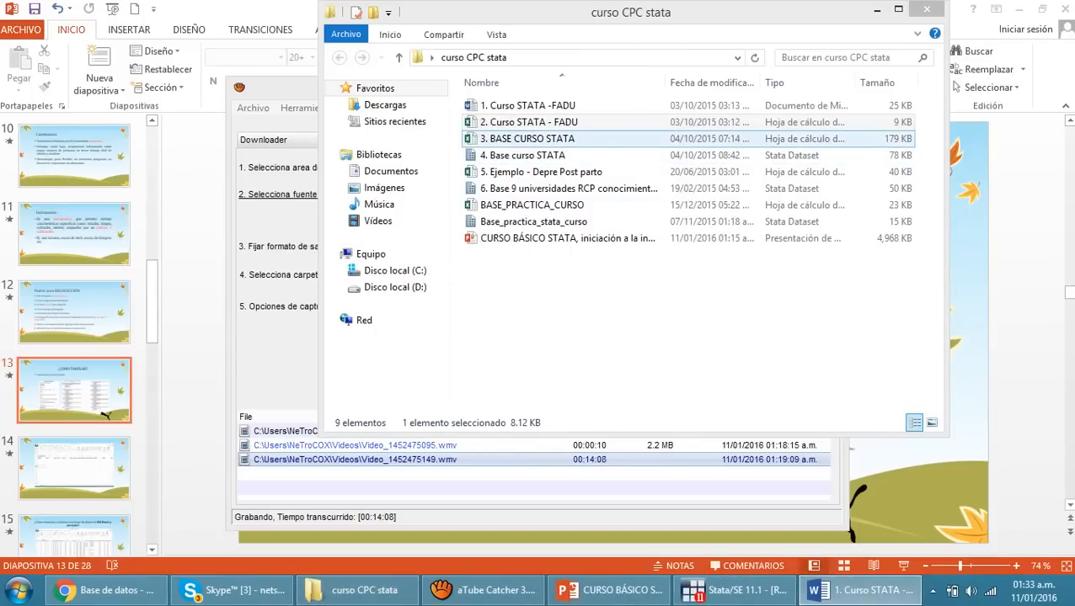
pyautogui.doubleClick(530, 138)
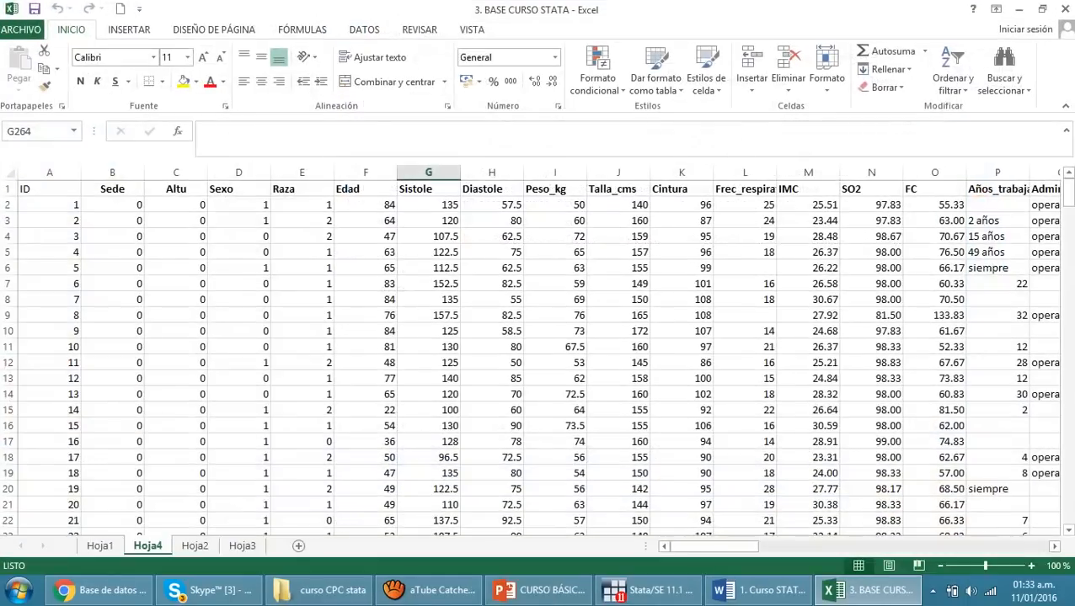
pyautogui.click(429, 331)
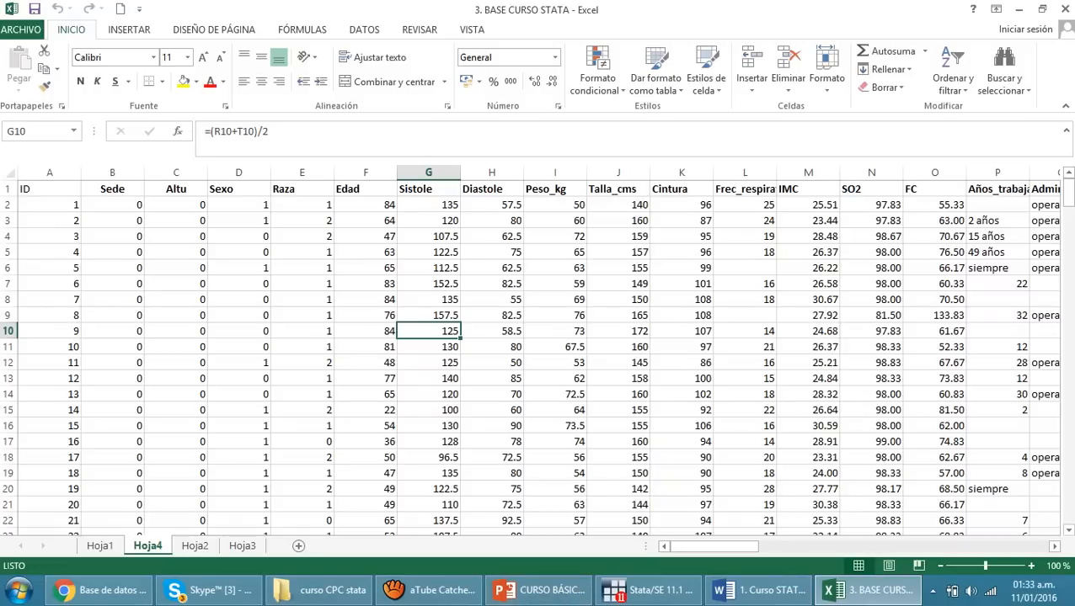
# Switch to the PowerPoint presentation and advance to slide 15 on managing and ordering a database in MS Excel and Stata
pyautogui.click(539, 589)
pyautogui.press('Down')
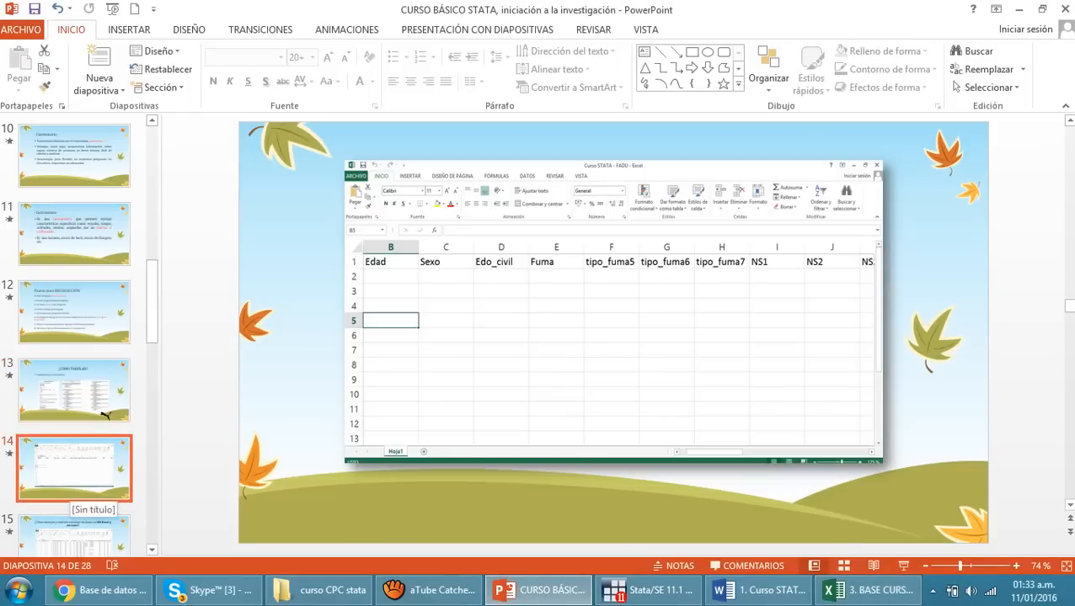
pyautogui.press('Down')
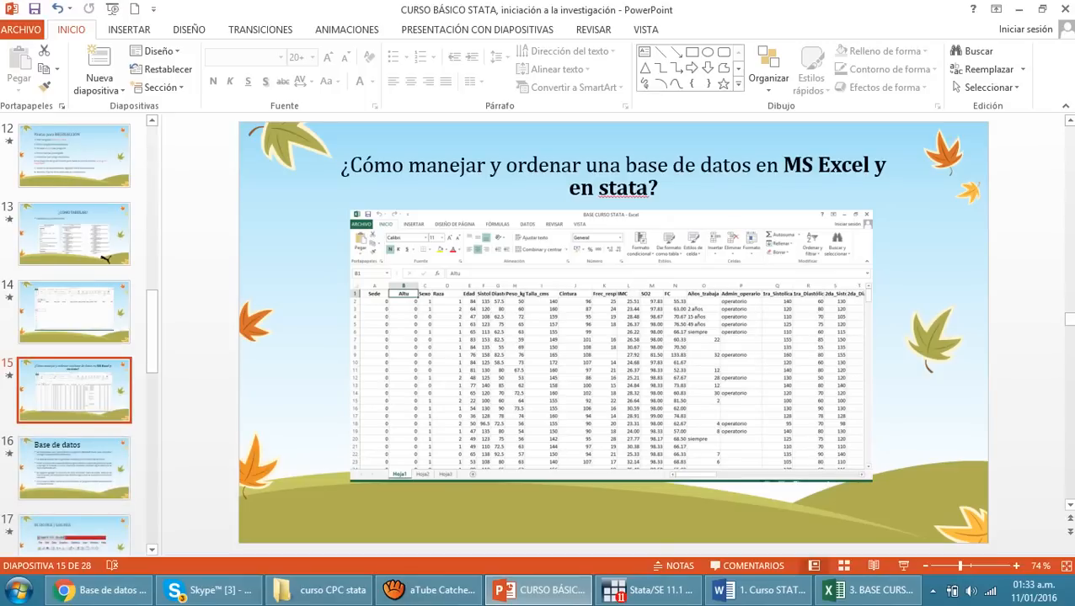
# Return to the 3. BASE CURSO STATA workbook in Excel and examine entries in the Cintura, ID and Diastole columns
pyautogui.click(878, 592)
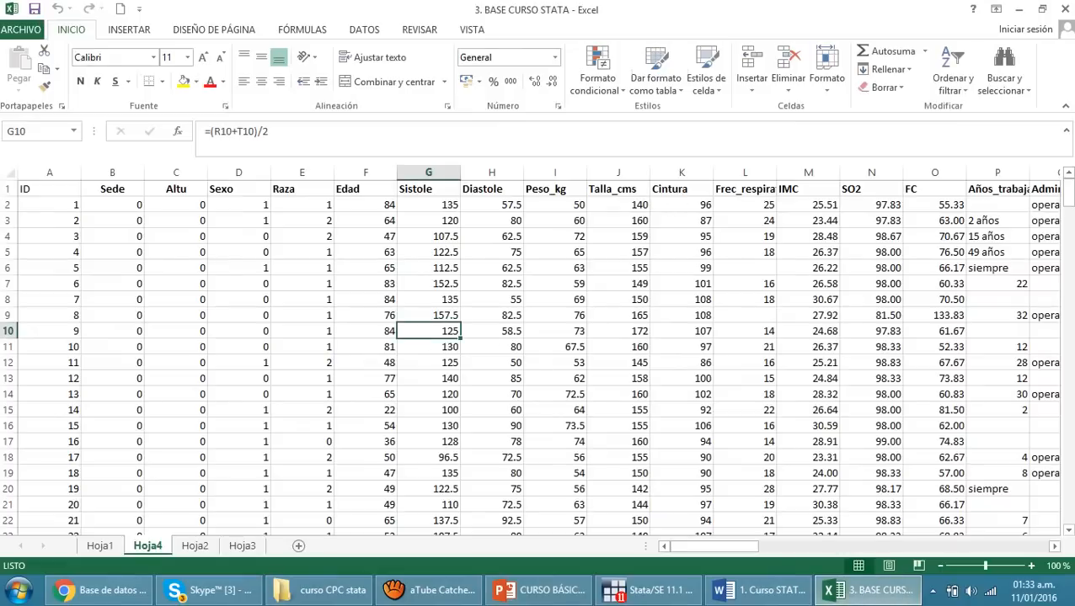
pyautogui.click(682, 410)
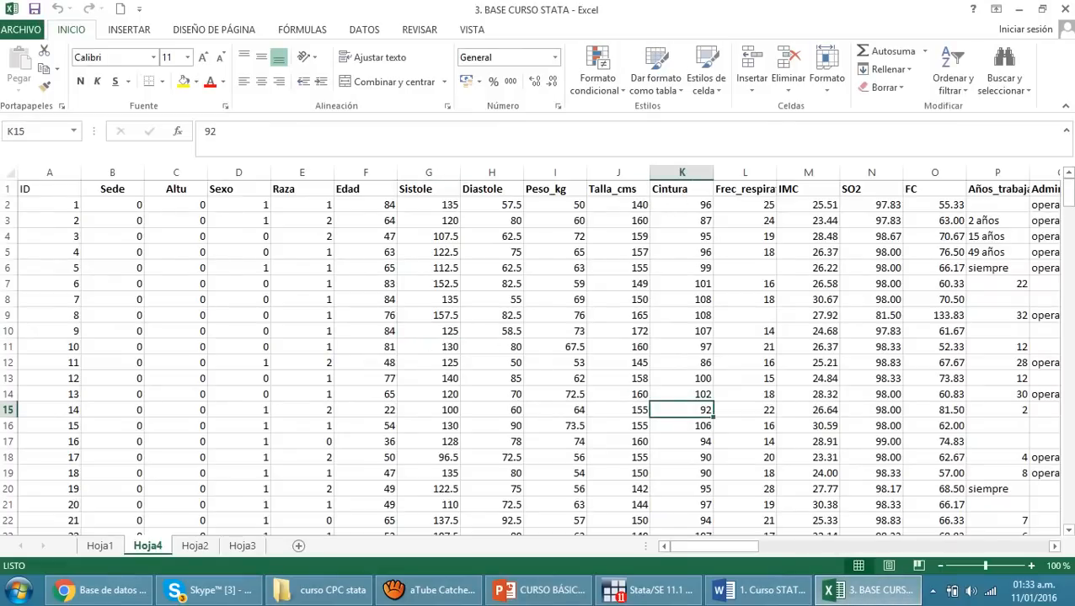
pyautogui.click(50, 220)
pyautogui.click(492, 284)
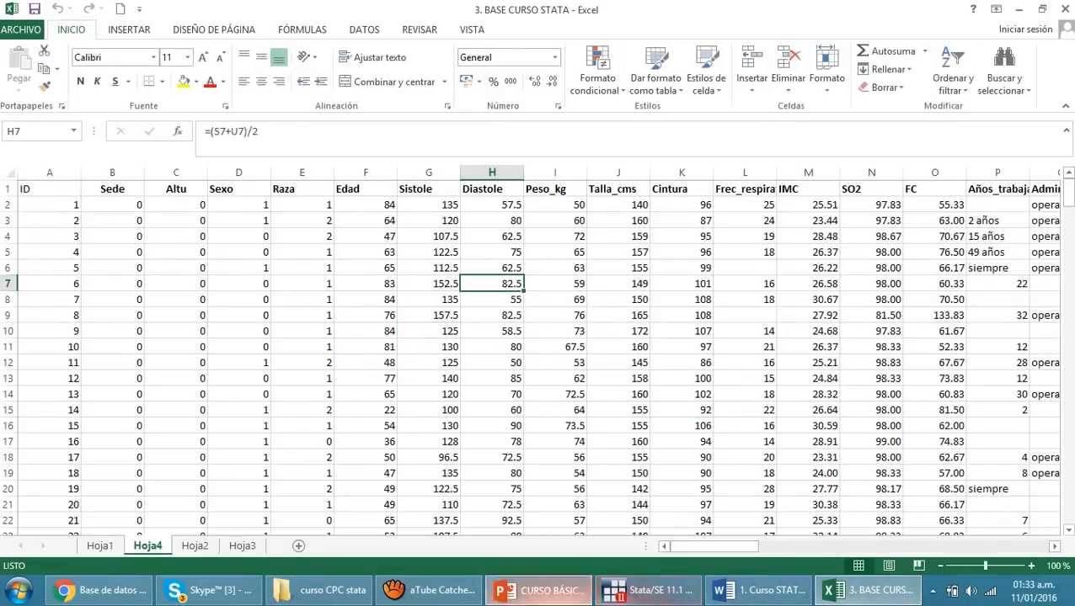
# Switch back to the PowerPoint presentation and show slide 16, Base de datos
pyautogui.click(539, 590)
pyautogui.click(613, 513)
pyautogui.scroll(-1, 613, 514)
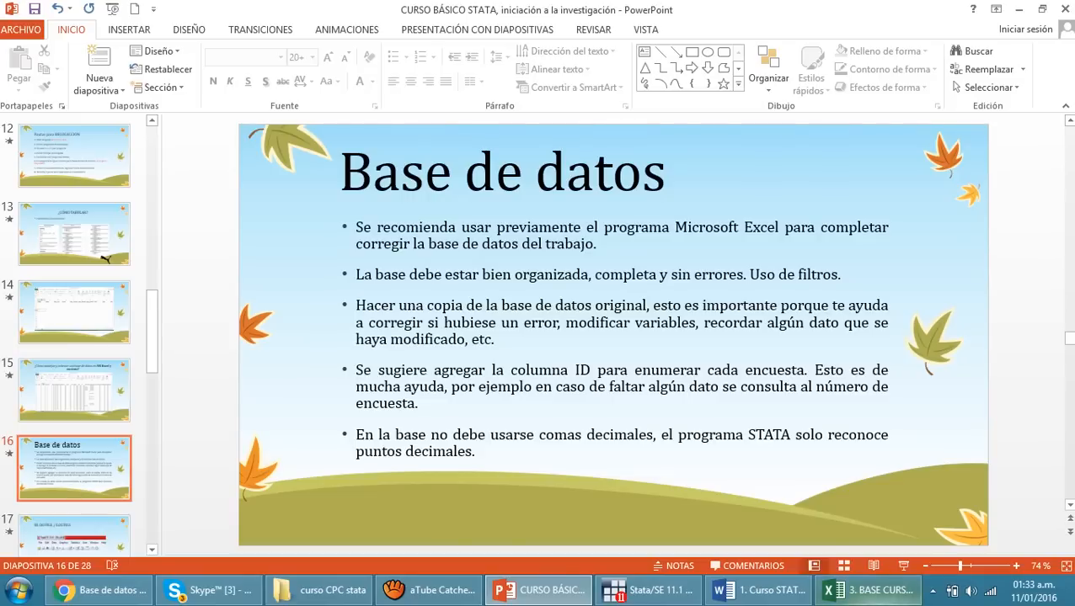
# Switch to Stata and open the Data Editor by running the ed command
pyautogui.click(868, 590)
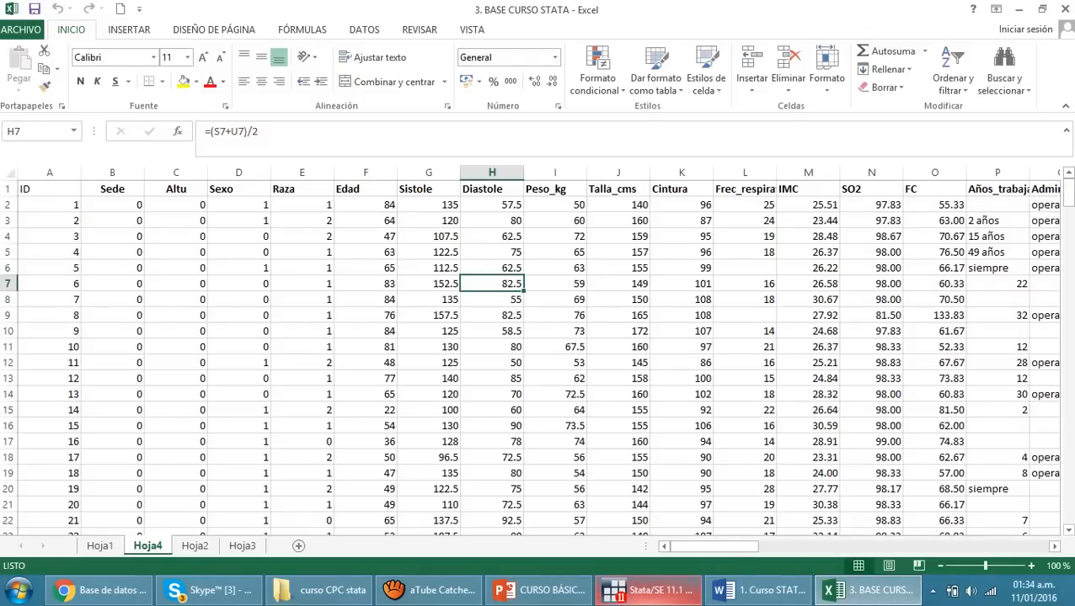
pyautogui.click(647, 591)
pyautogui.write('ed')
pyautogui.press('Return')
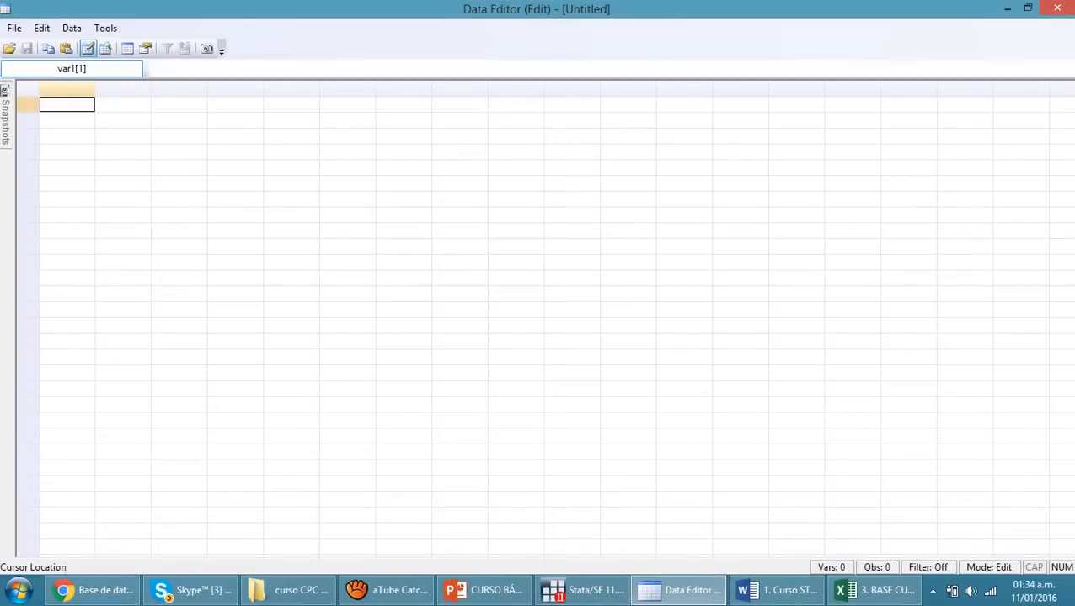
# Look over the empty cell grid of the Data Editor and close the editor
pyautogui.click(72, 69)
pyautogui.write('id')
pyautogui.press('Return')
pyautogui.click(179, 199)
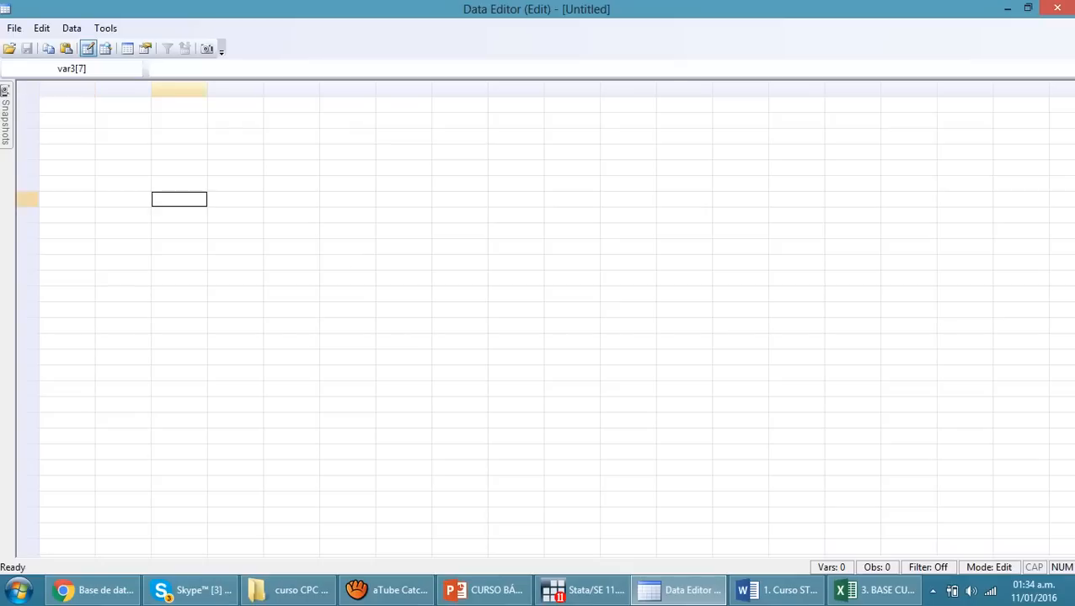
pyautogui.click(67, 105)
pyautogui.moveTo(123, 168); pyautogui.dragTo(180, 199)
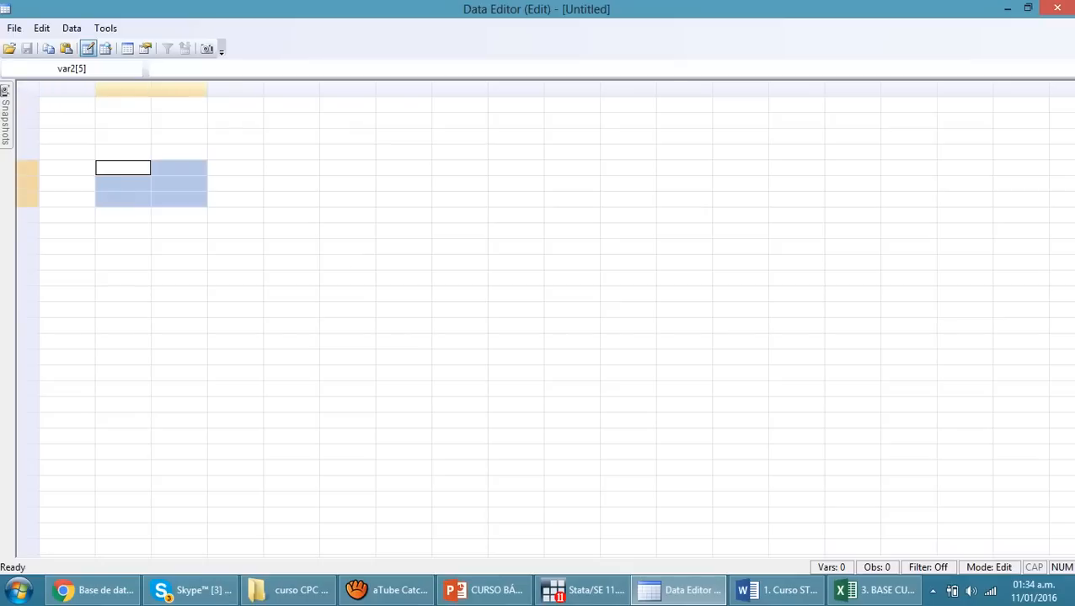
pyautogui.moveTo(291, 198); pyautogui.dragTo(965, 515)
pyautogui.click(741, 341)
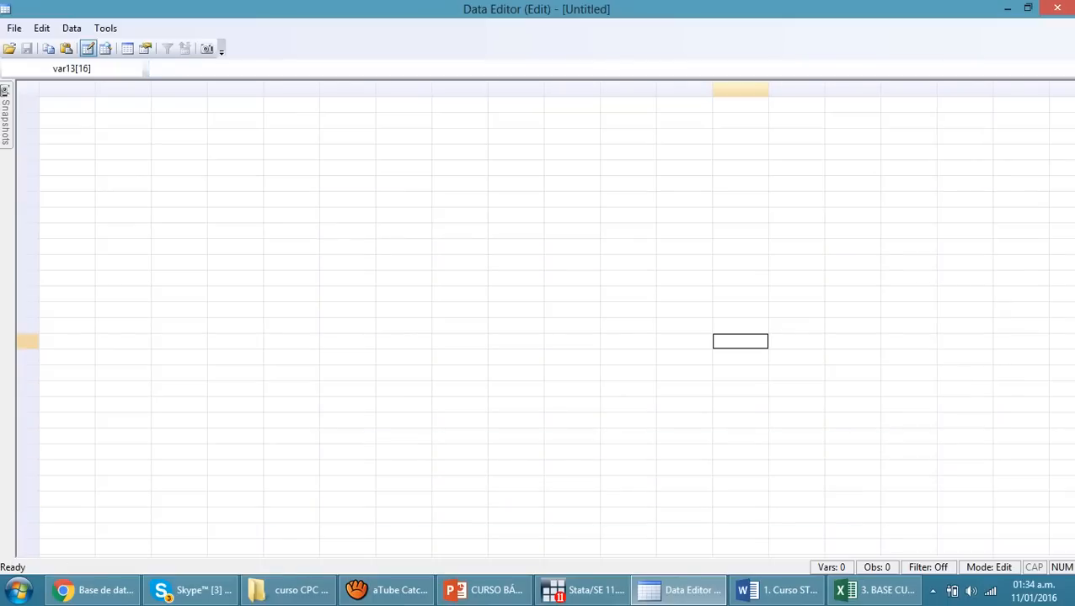
pyautogui.click(1057, 8)
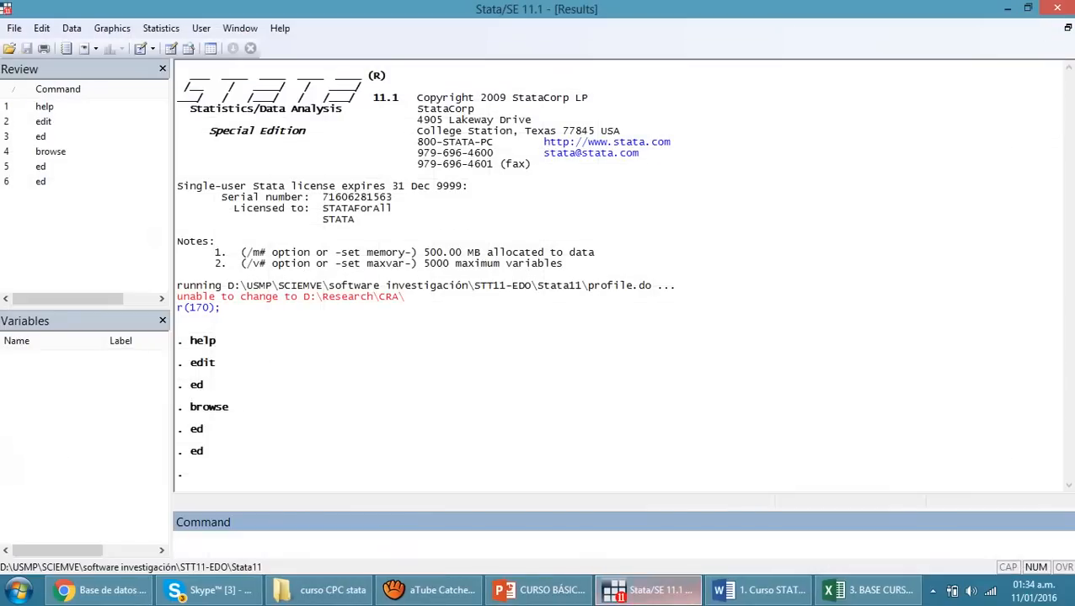
# Revisit the 3. BASE CURSO STATA workbook, switch to the PowerPoint presentation and highlight "Uso de filtros" on slide 16
pyautogui.click(868, 591)
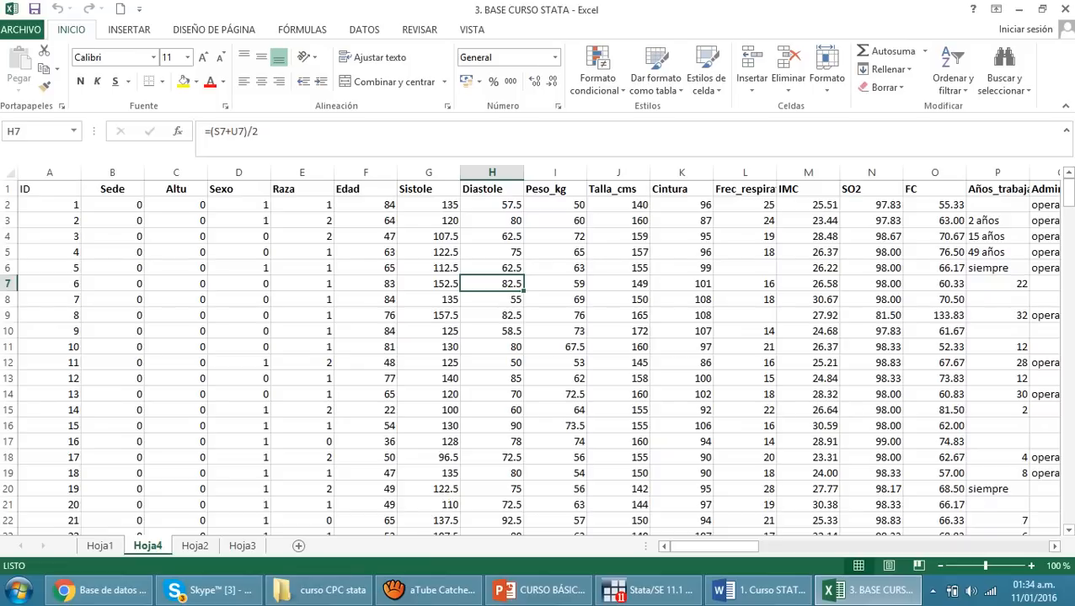
pyautogui.click(176, 221)
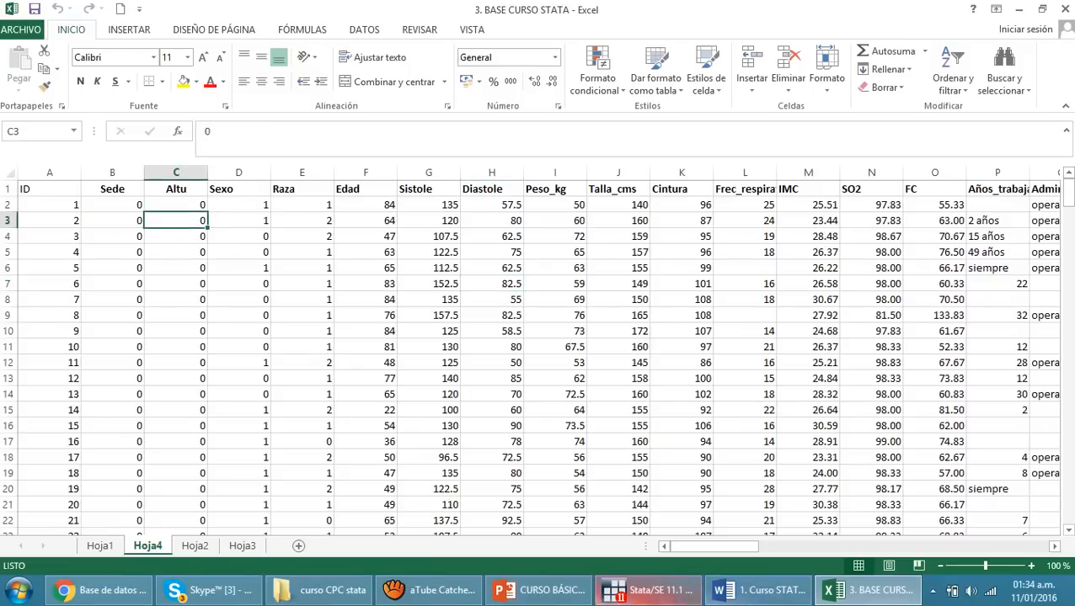
pyautogui.click(544, 590)
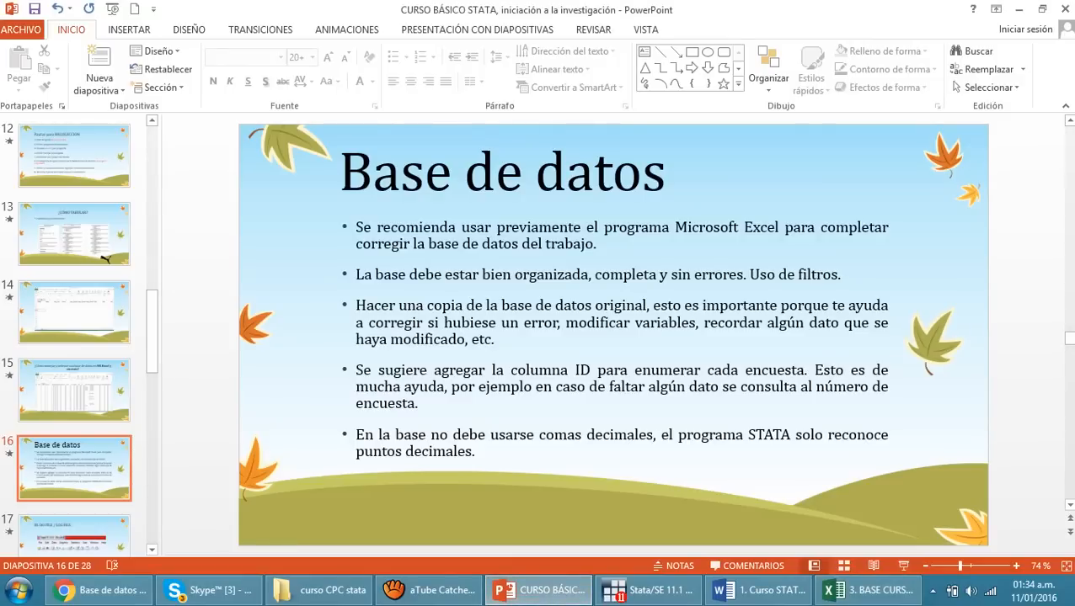
pyautogui.click(762, 275)
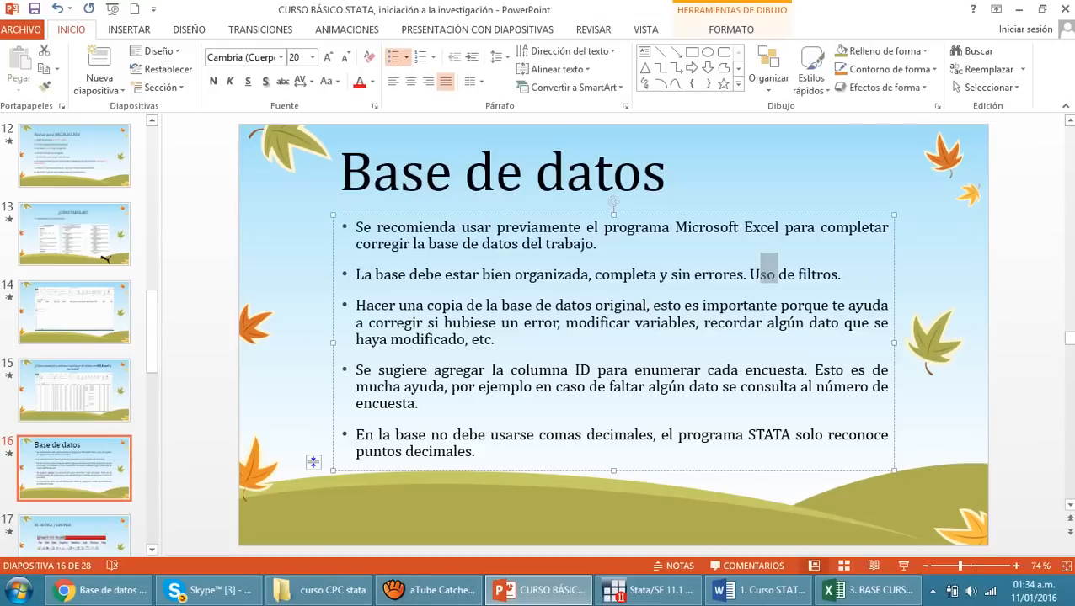
pyautogui.moveTo(750, 275); pyautogui.dragTo(837, 275)
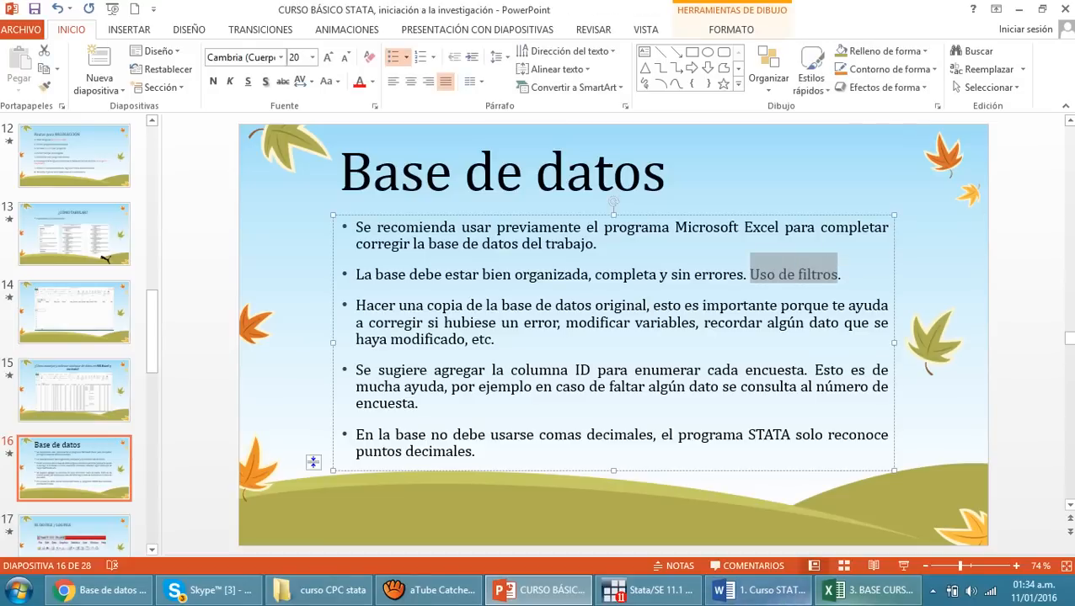
# Switch to the 3. BASE CURSO STATA workbook in Excel and turn on filters for the header row of Hoja4
pyautogui.click(868, 591)
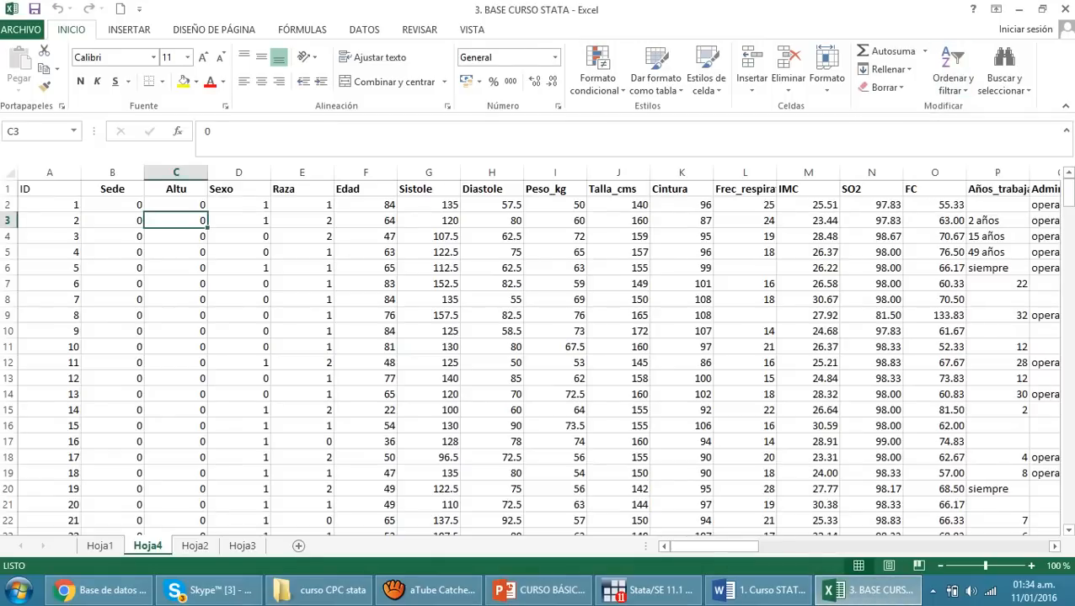
pyautogui.click(51, 205)
pyautogui.click(49, 190)
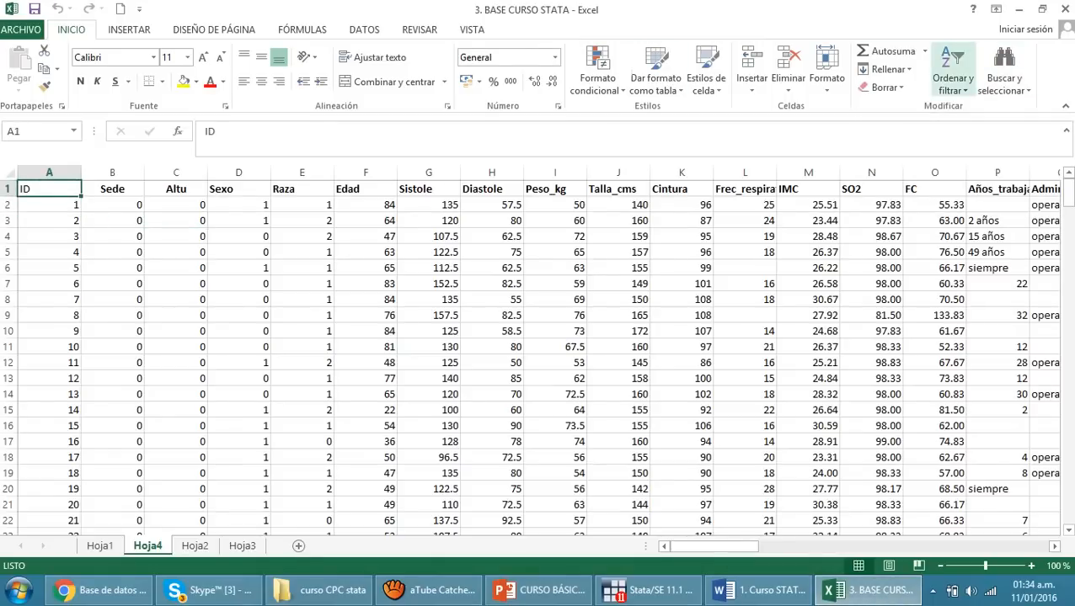
pyautogui.click(952, 80)
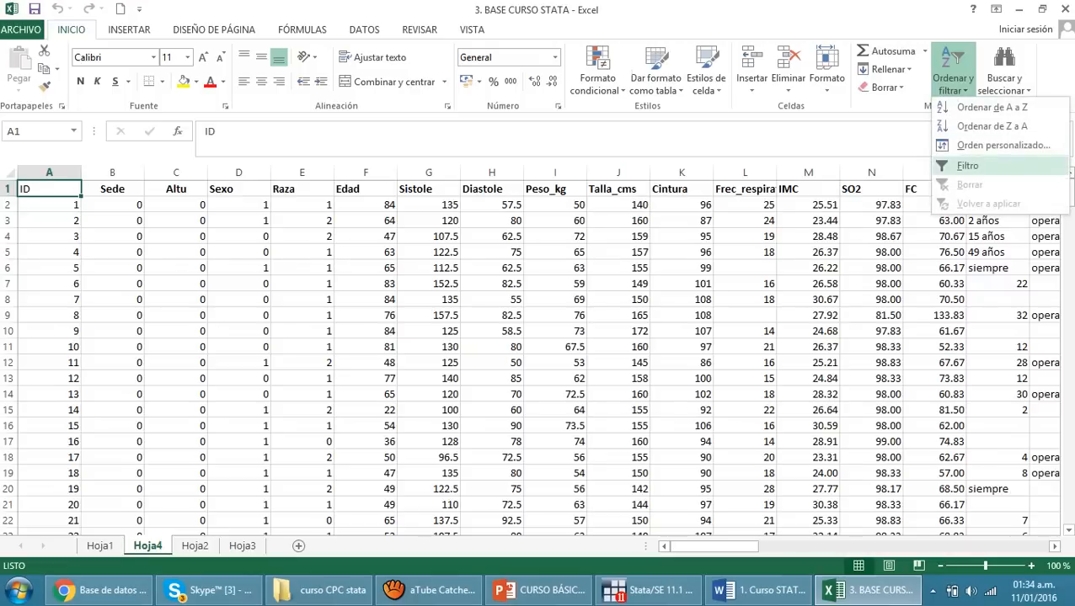
pyautogui.click(967, 166)
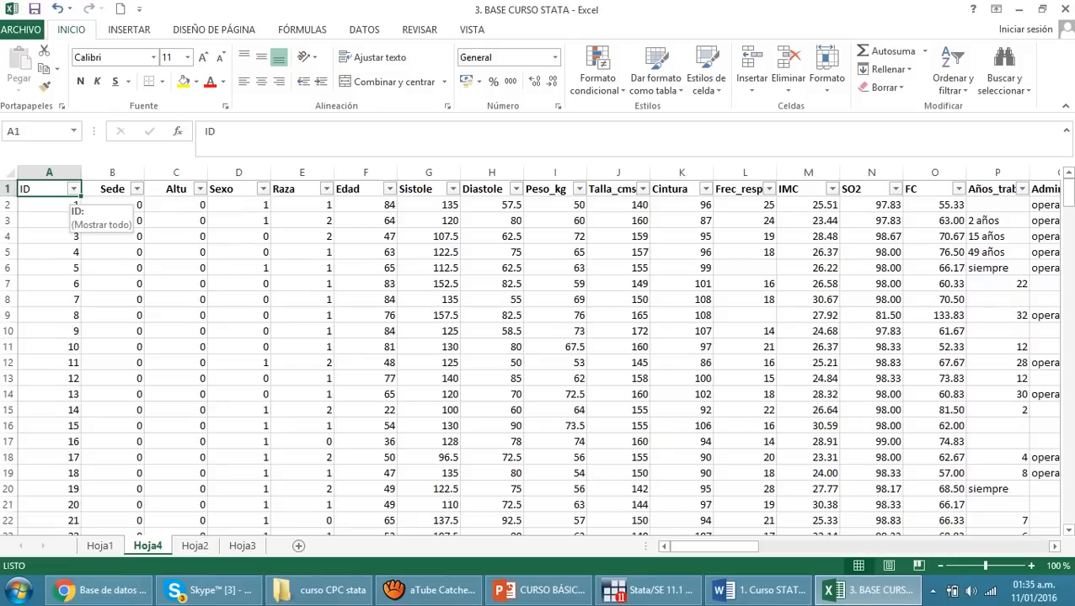
# Examine the ID column's filter values down to the end of the list and cancel without filtering
pyautogui.click(113, 237)
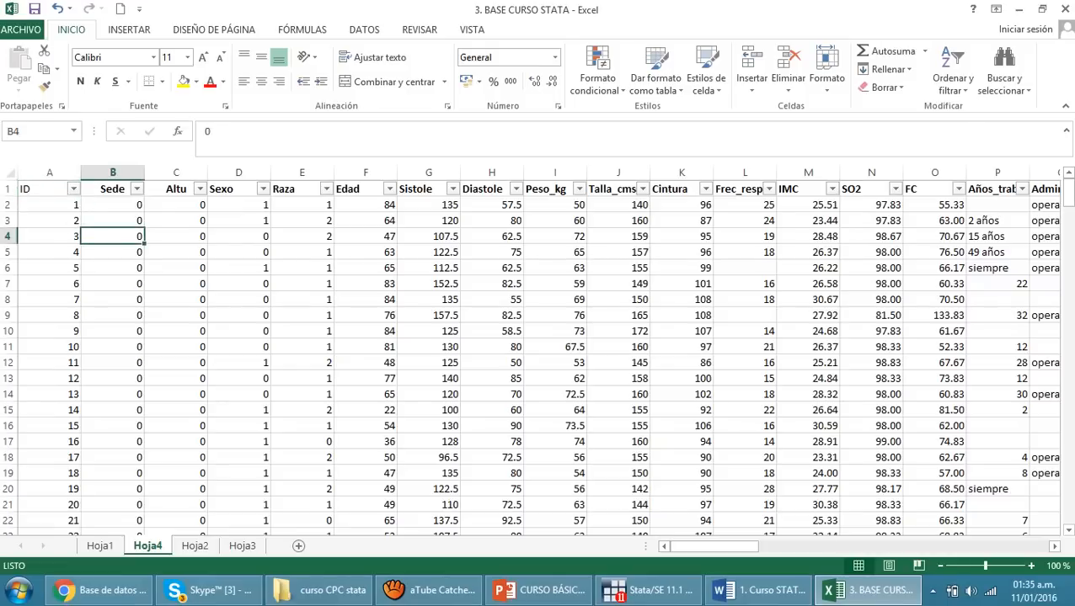
pyautogui.click(42, 190)
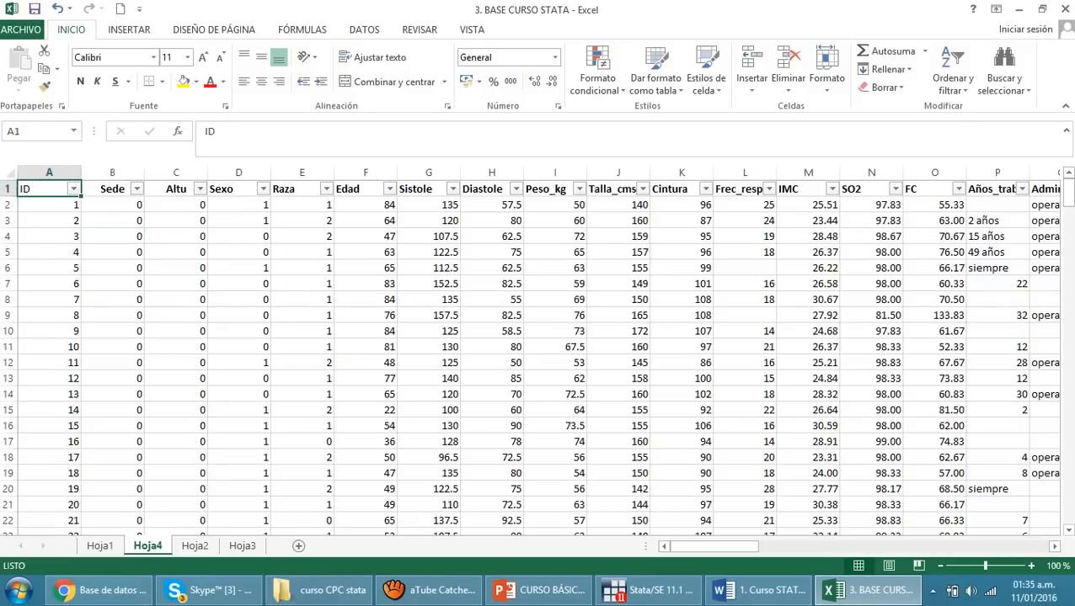
pyautogui.click(73, 189)
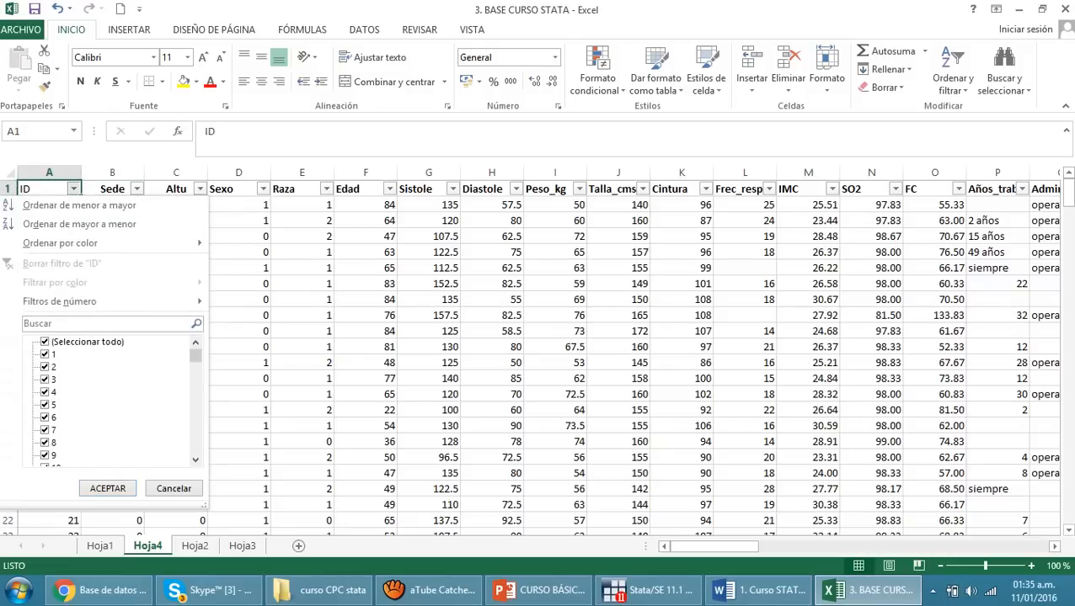
pyautogui.moveTo(196, 357); pyautogui.dragTo(195, 448)
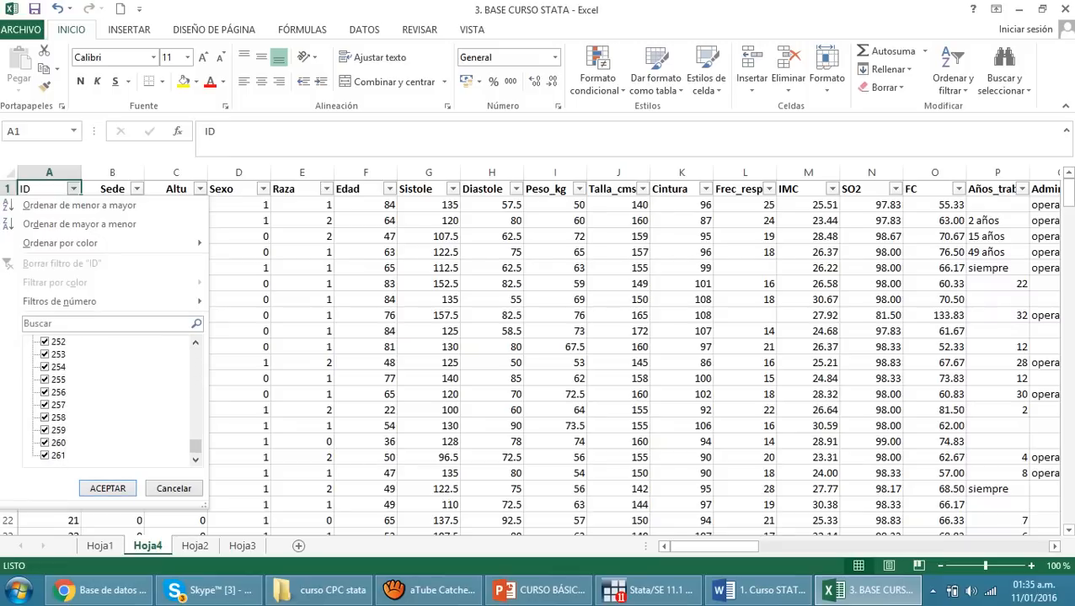
pyautogui.click(173, 489)
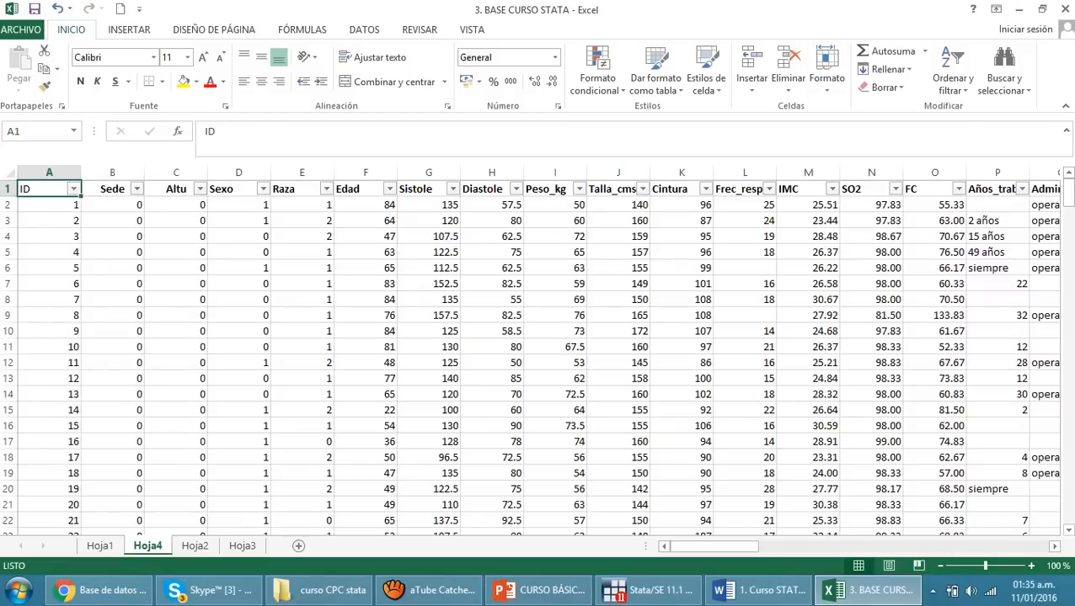
# Filter the Sistole column to show only the records with the value 0
pyautogui.click(453, 189)
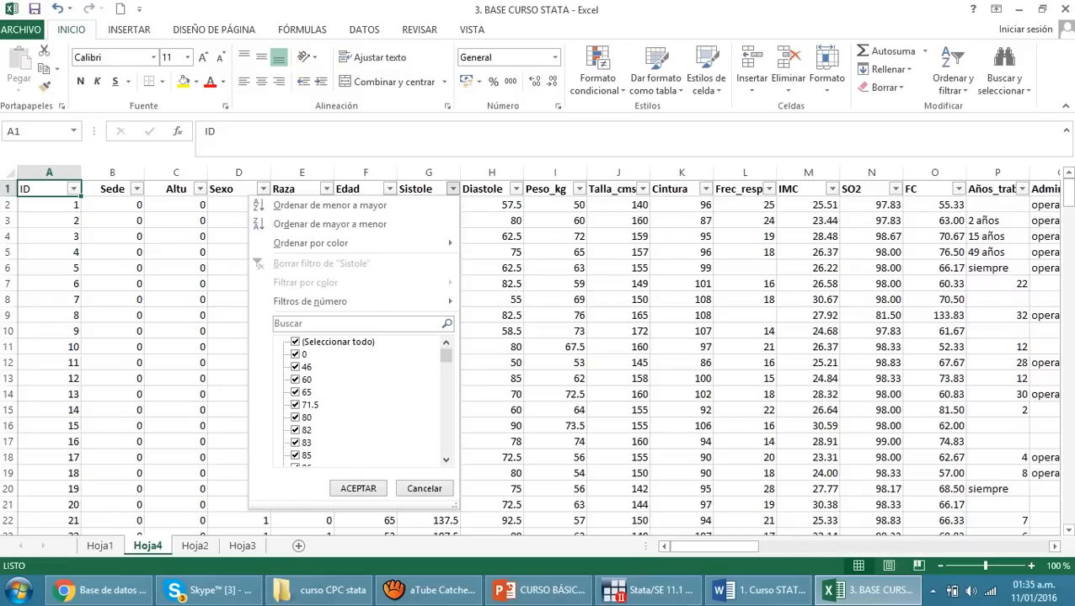
pyautogui.click(295, 342)
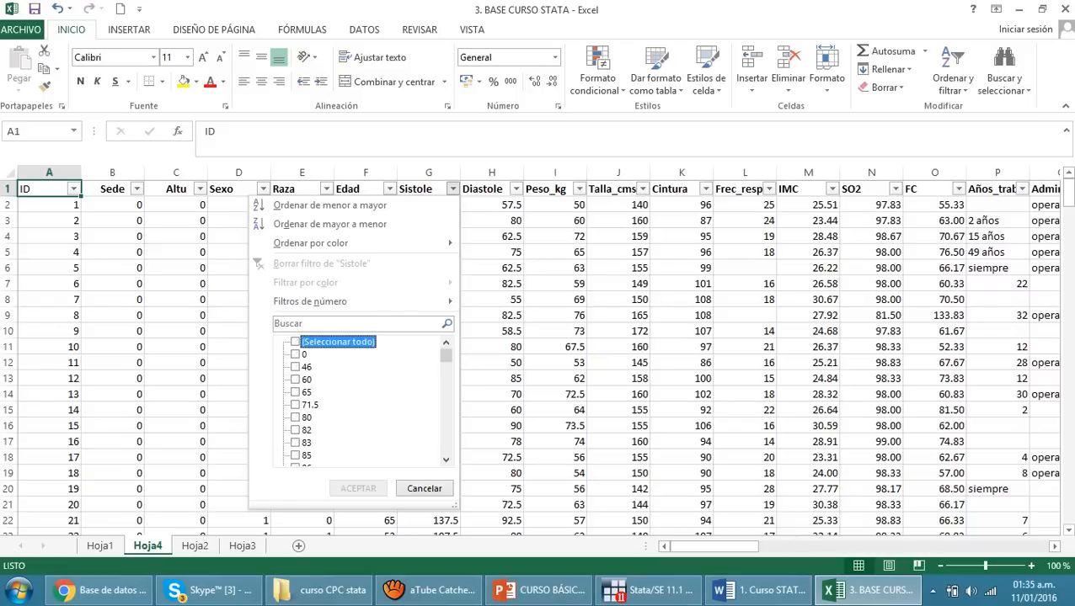
pyautogui.click(295, 355)
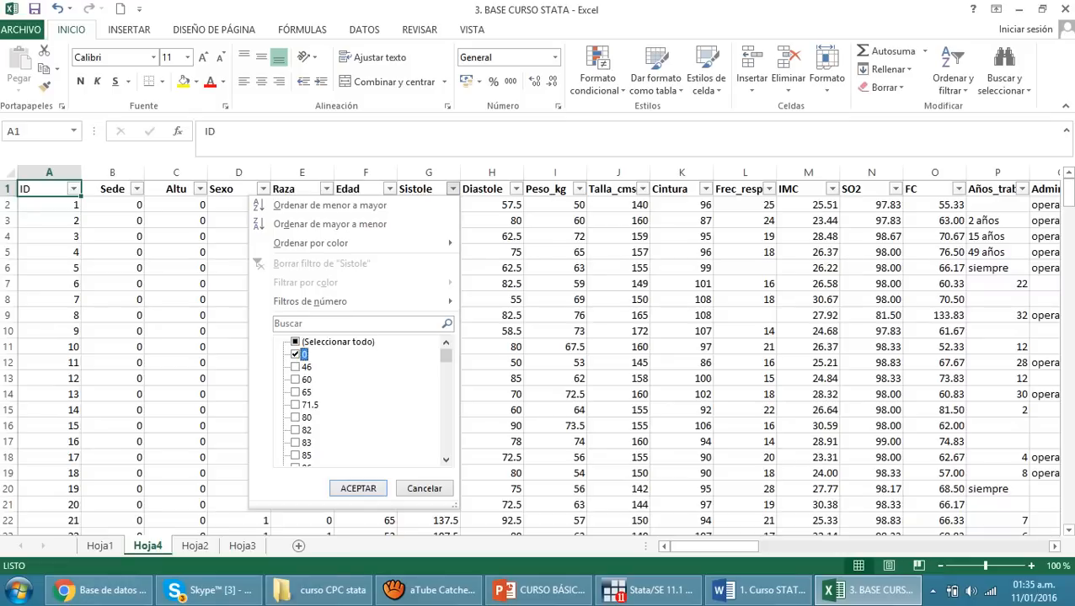
pyautogui.click(358, 489)
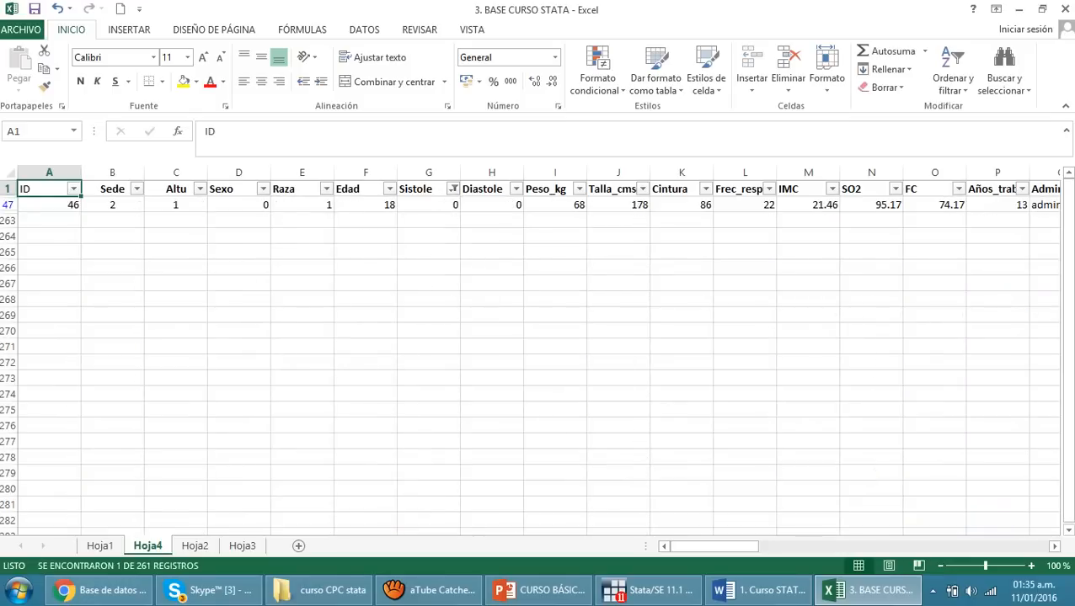
# Examine the ID, Sistole and Diastole entries of the filtered record
pyautogui.click(49, 205)
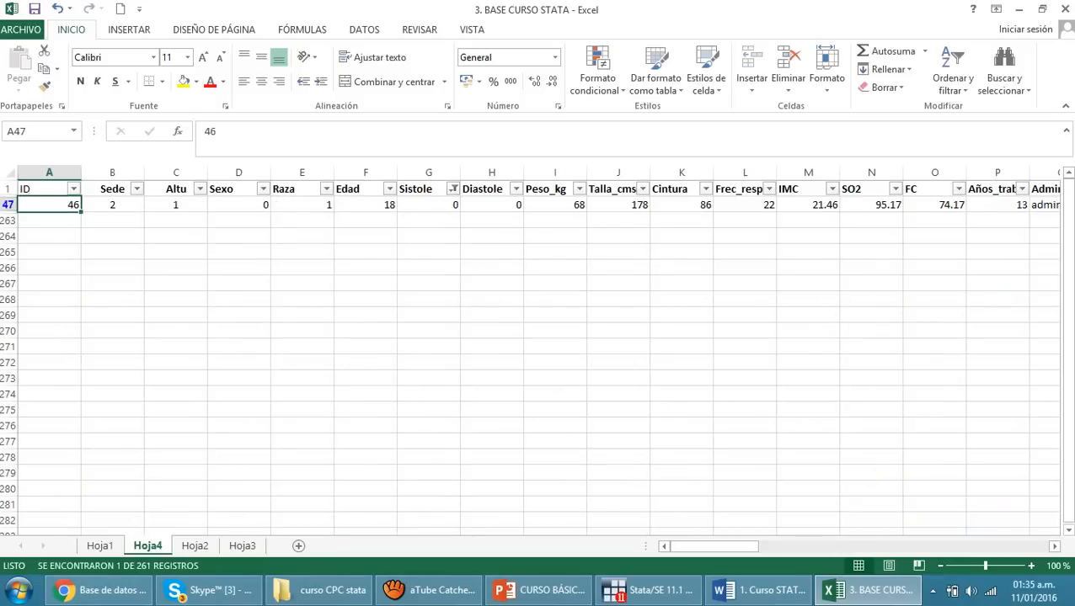
pyautogui.click(492, 205)
pyautogui.click(429, 204)
pyautogui.click(492, 204)
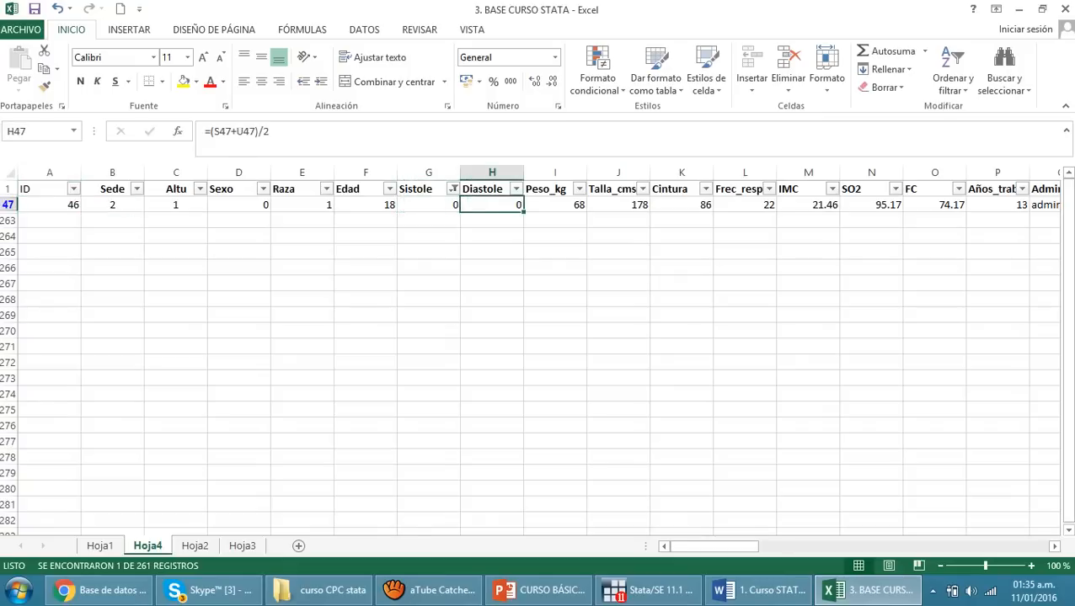
pyautogui.click(429, 205)
pyautogui.click(492, 205)
pyautogui.click(429, 205)
pyautogui.click(492, 204)
pyautogui.click(428, 204)
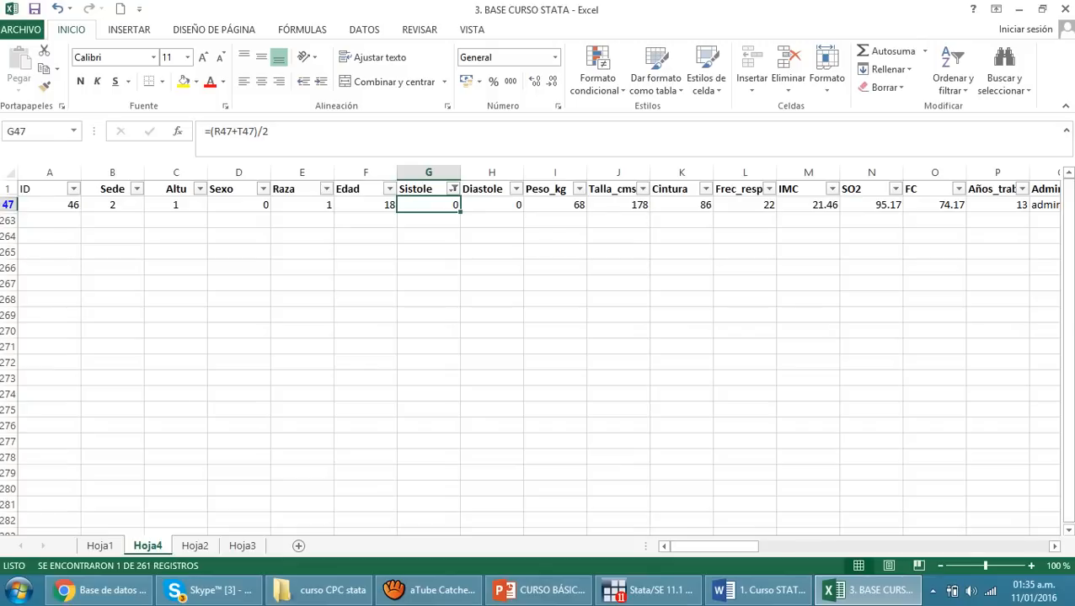
# Reselect all values in the Sistole filter to show every record again
pyautogui.click(453, 188)
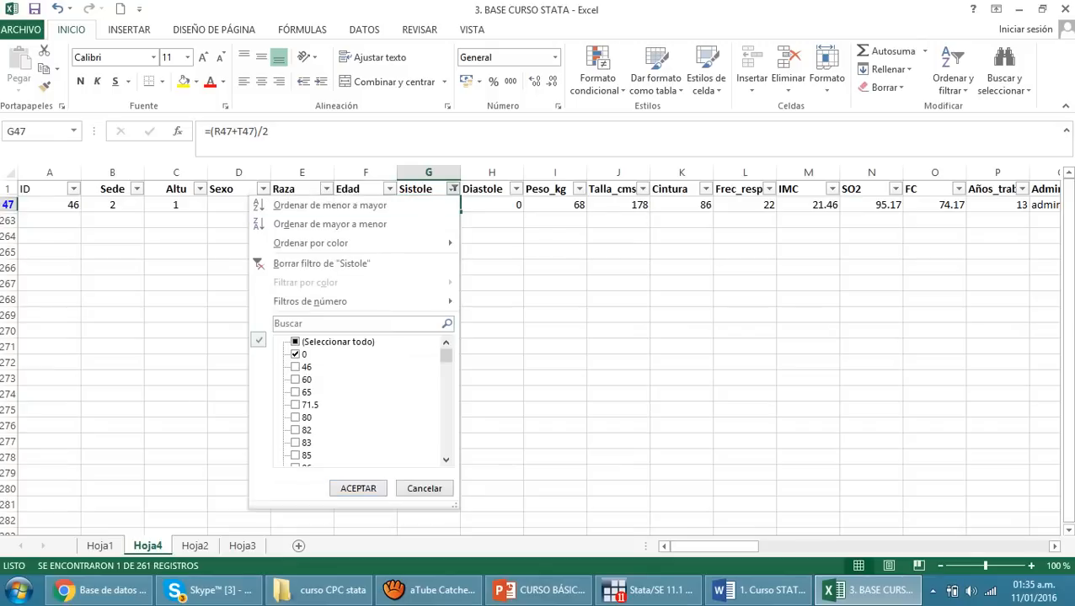
pyautogui.click(296, 342)
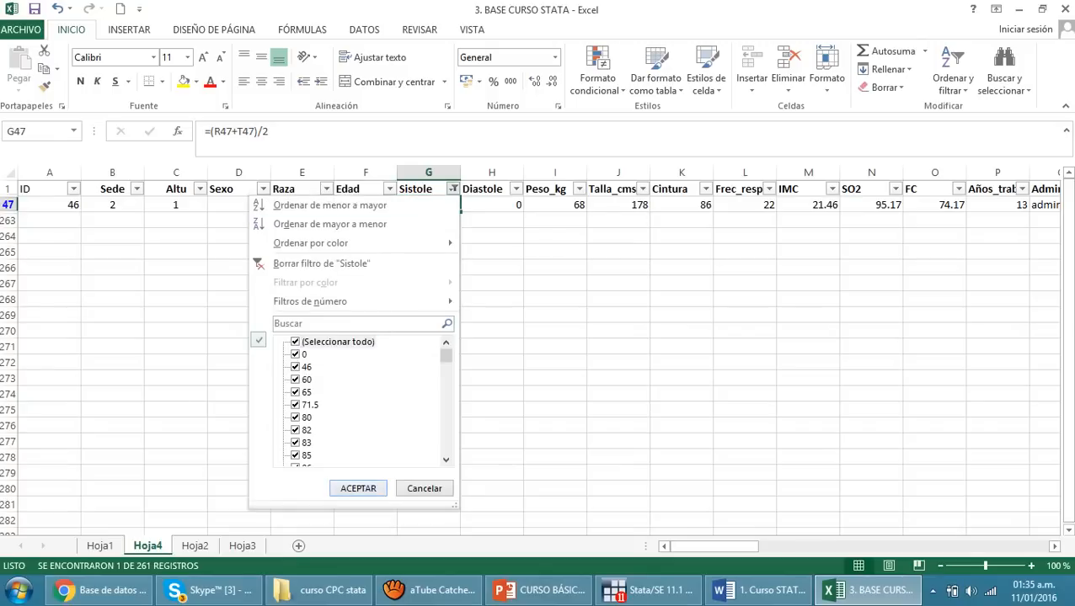
pyautogui.click(358, 488)
pyautogui.click(555, 331)
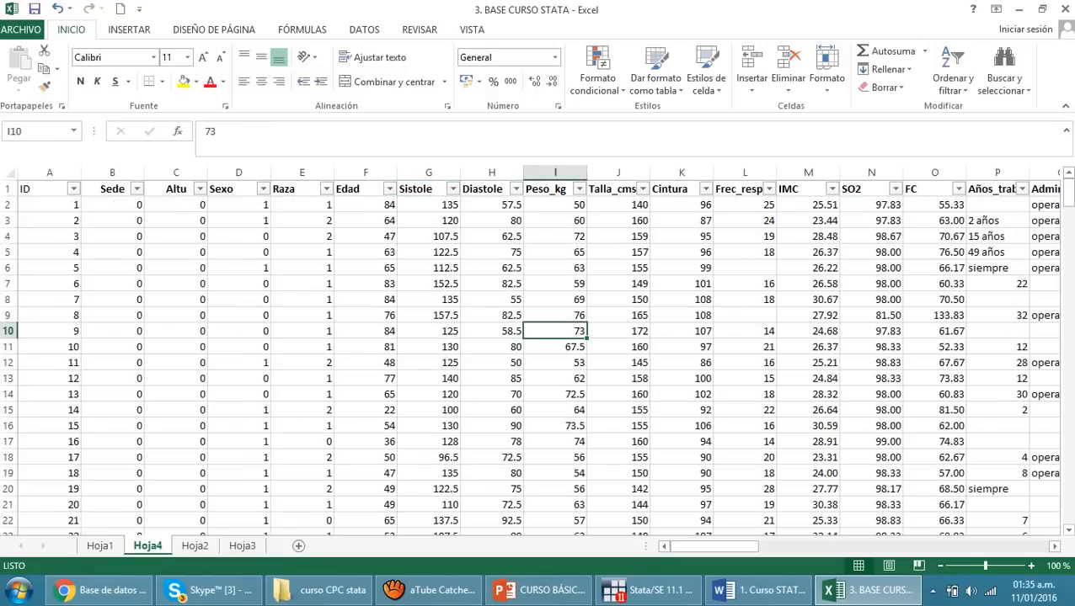
# Filter the Frec_respirat column to show only the records with blank (Vacías) entries
pyautogui.click(738, 189)
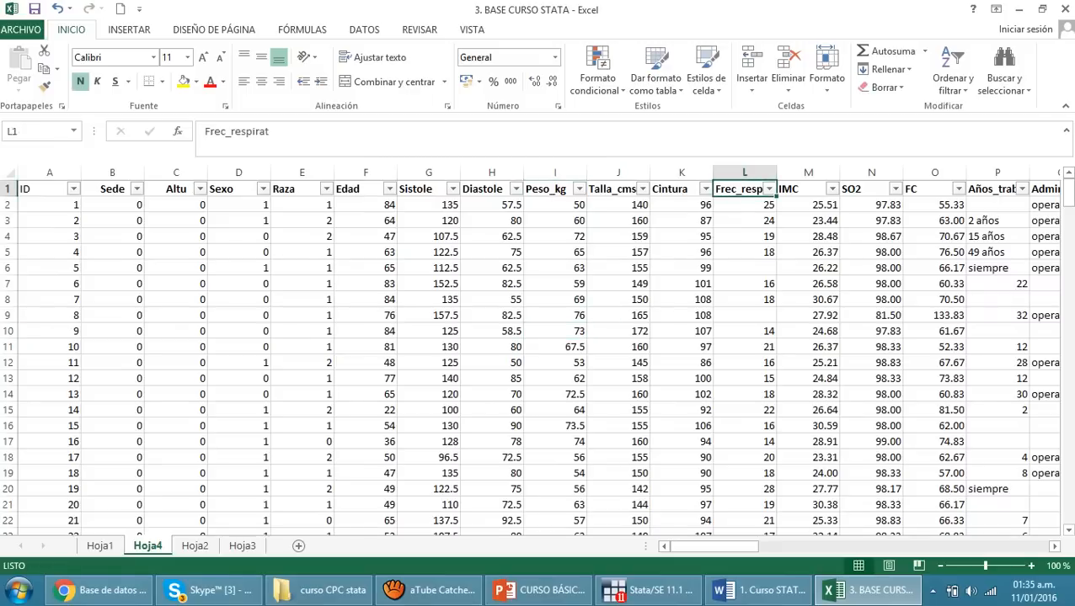
pyautogui.click(745, 268)
pyautogui.click(745, 315)
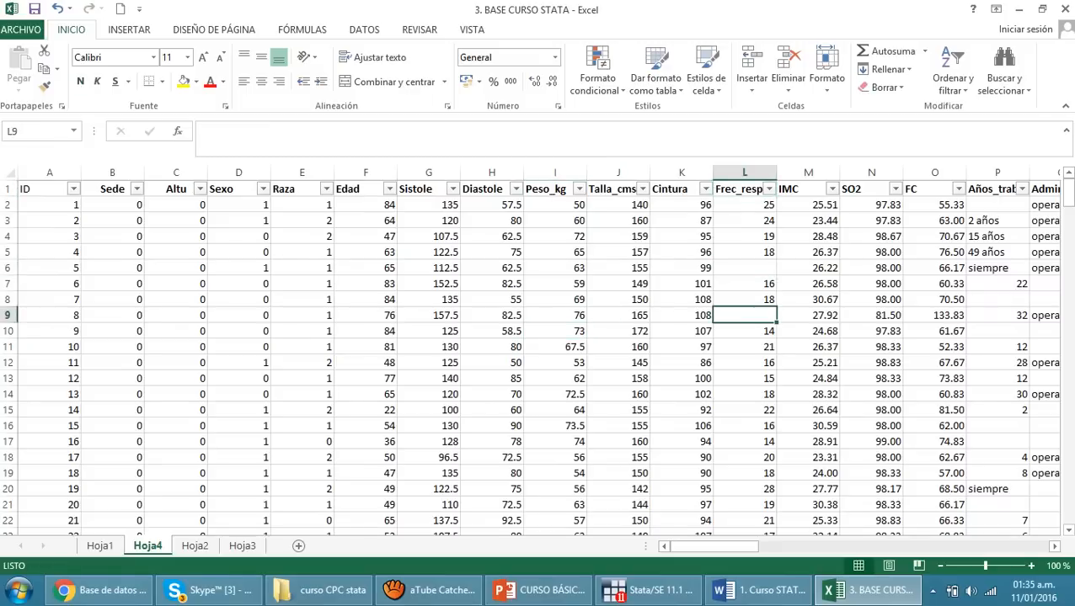
pyautogui.click(768, 189)
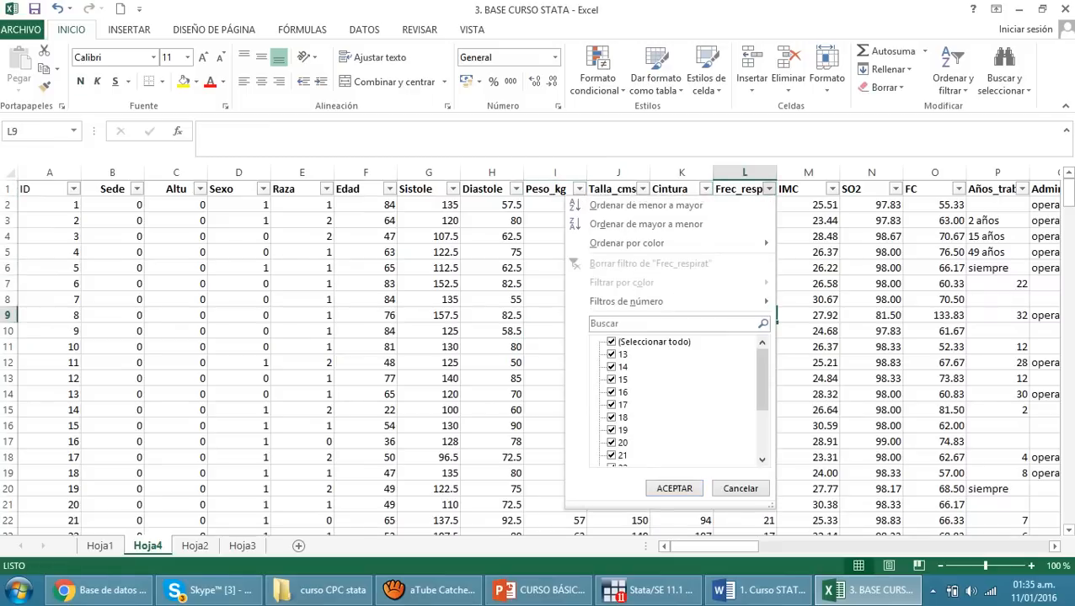
pyautogui.click(613, 342)
pyautogui.moveTo(762, 379); pyautogui.dragTo(761, 421)
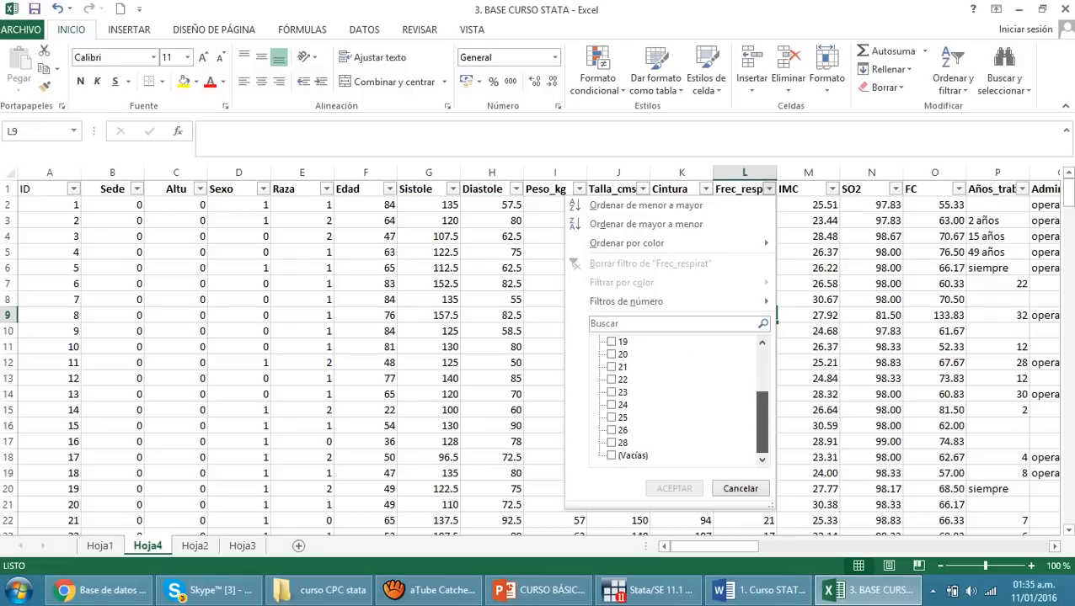
pyautogui.click(611, 456)
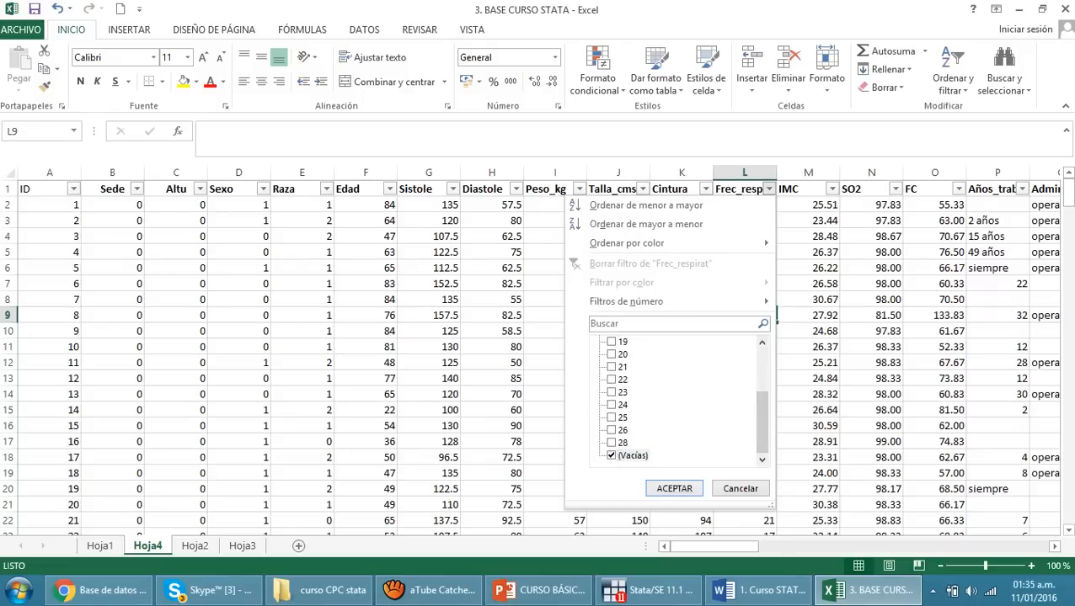
pyautogui.click(674, 488)
# Examine the ID of each filtered record and the blank cells in its Frec_respirat column
pyautogui.click(618, 363)
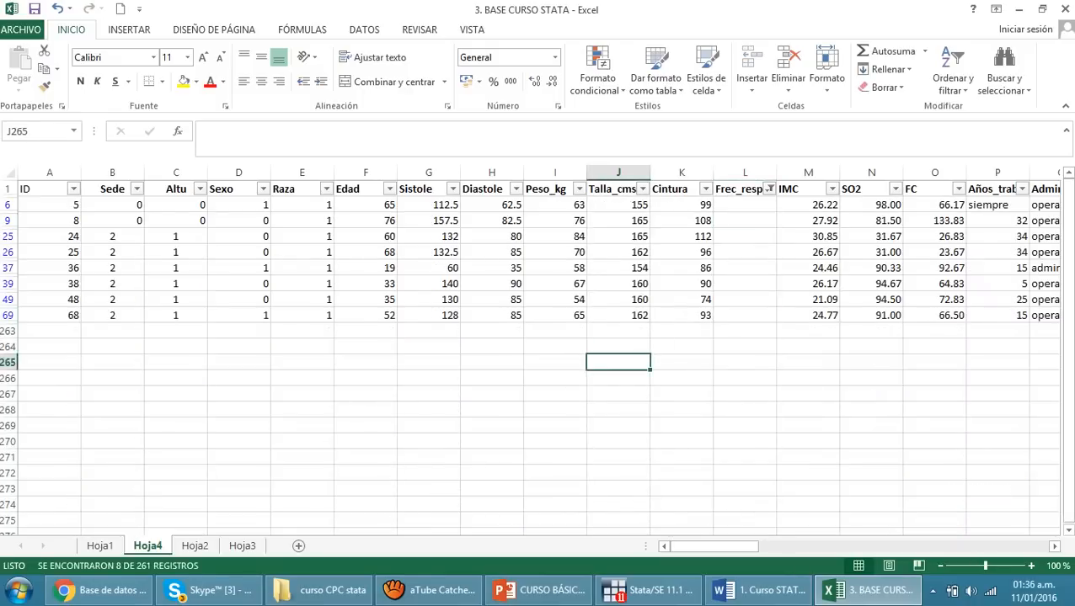
pyautogui.click(50, 204)
pyautogui.press('Down')
pyautogui.press('Down')
pyautogui.press('Down')
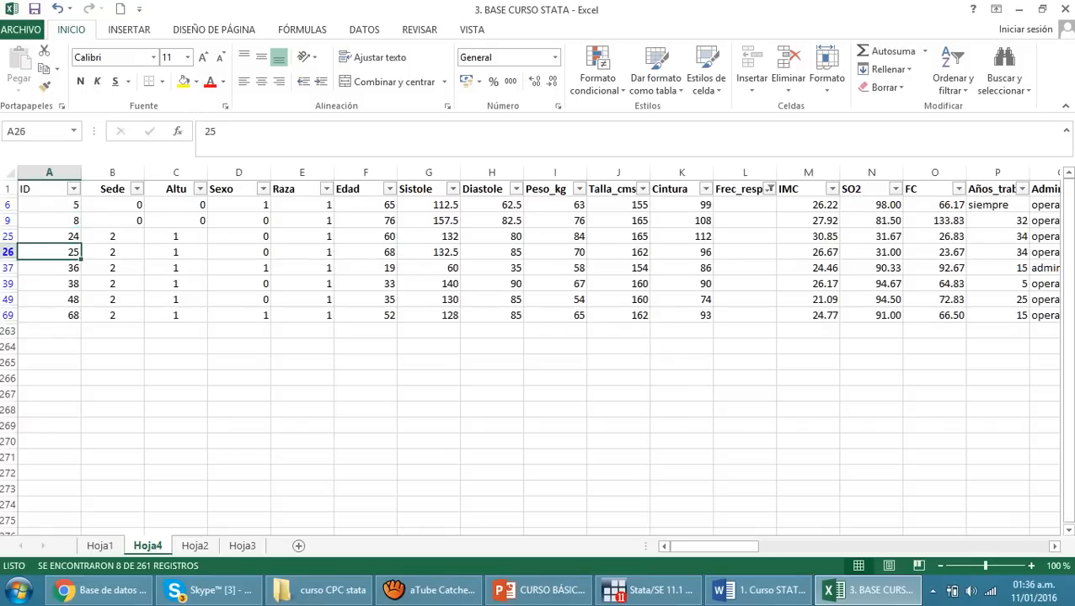
pyautogui.press('Down')
pyautogui.press('Down')
pyautogui.press('Down')
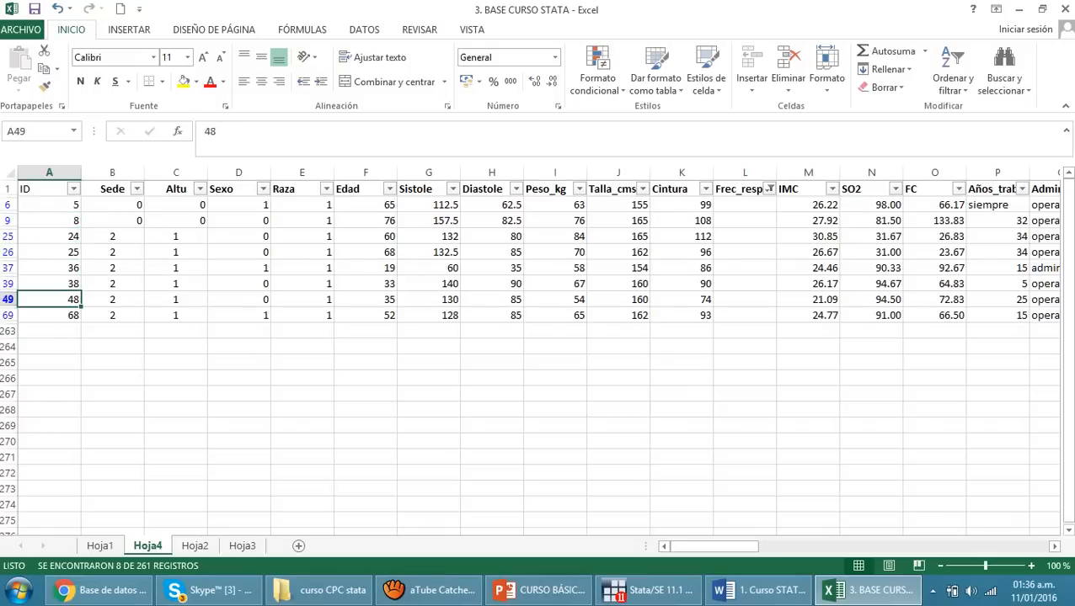
pyautogui.press('Down')
pyautogui.click(682, 378)
pyautogui.moveTo(744, 205); pyautogui.dragTo(744, 332)
pyautogui.click(745, 394)
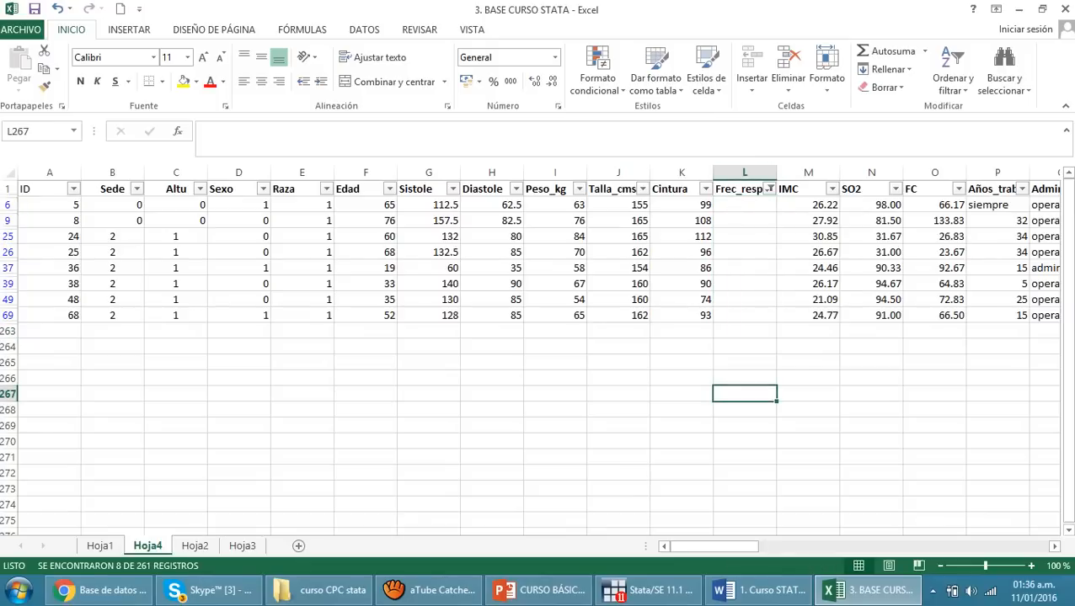
pyautogui.moveTo(744, 205); pyautogui.dragTo(745, 379)
pyautogui.click(618, 426)
# Reselect all values in the Frec_respirat filter to show every record again
pyautogui.click(769, 189)
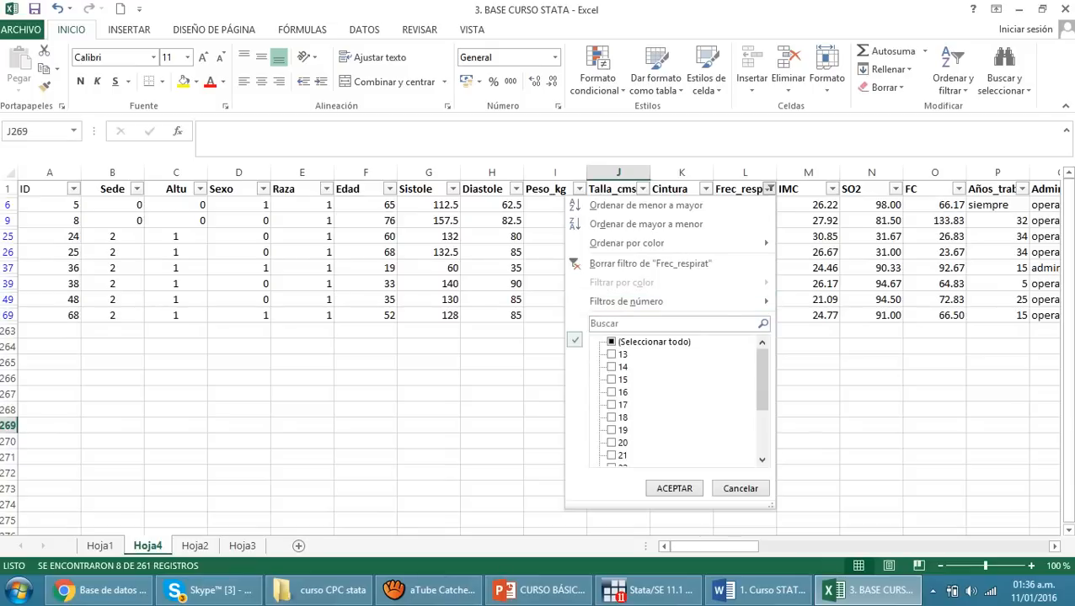
pyautogui.click(611, 342)
pyautogui.click(674, 489)
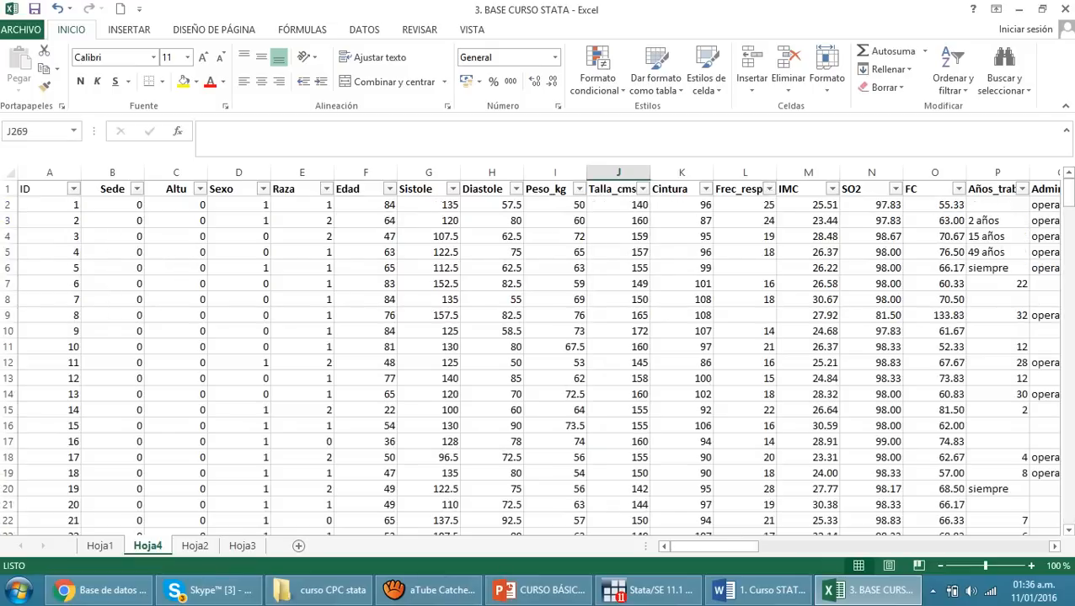
# Examine how the years-worked (Años_trab) and adjacent Admin column entries are recorded in the first rows of the database
pyautogui.moveTo(714, 547); pyautogui.dragTo(756, 547)
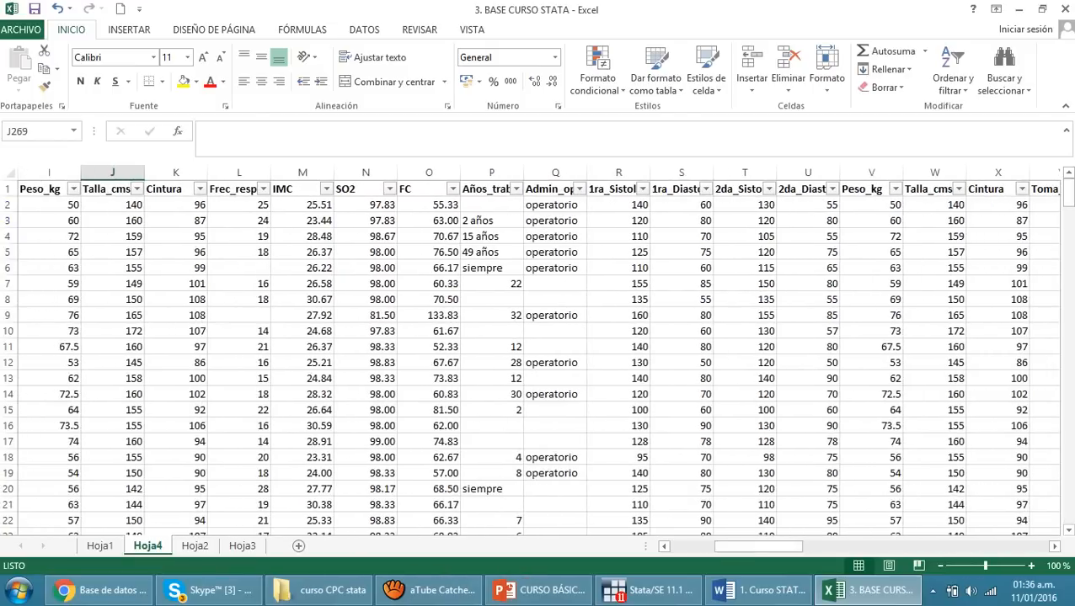
pyautogui.moveTo(485, 221); pyautogui.dragTo(556, 347)
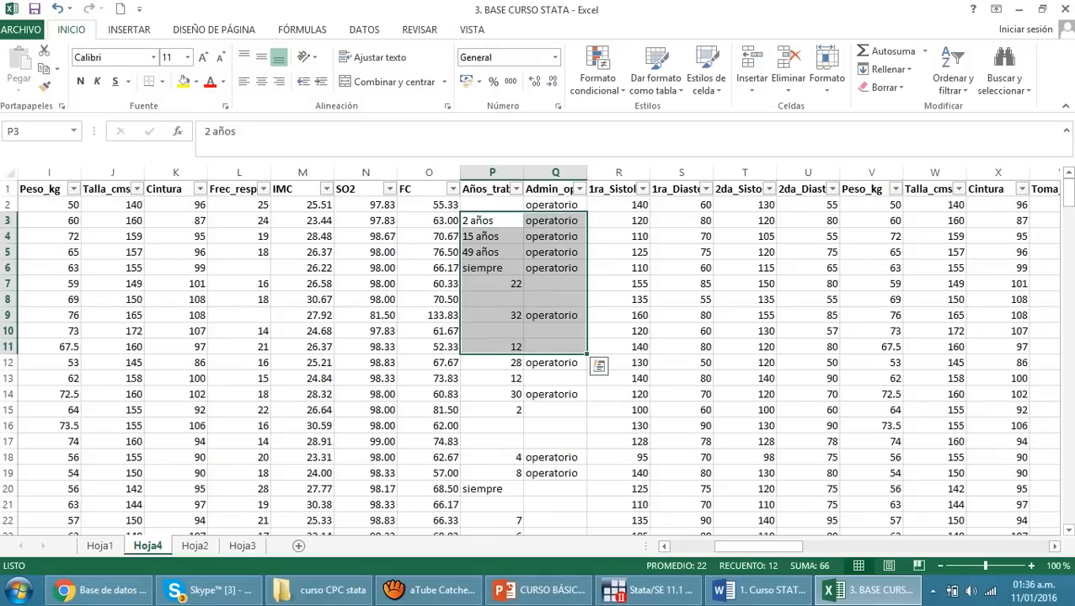
pyautogui.click(681, 284)
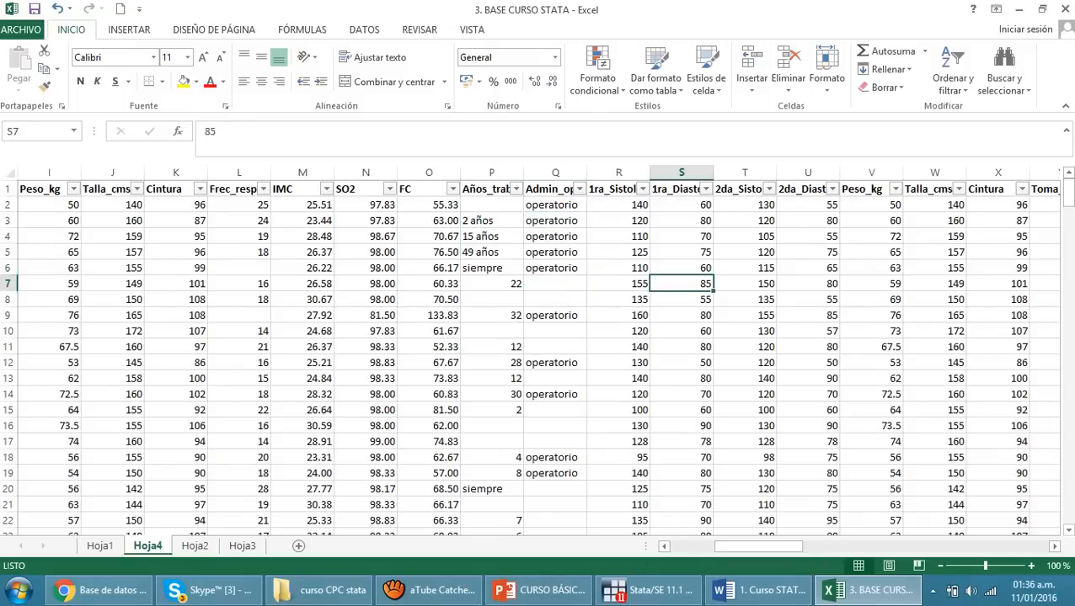
pyautogui.click(492, 220)
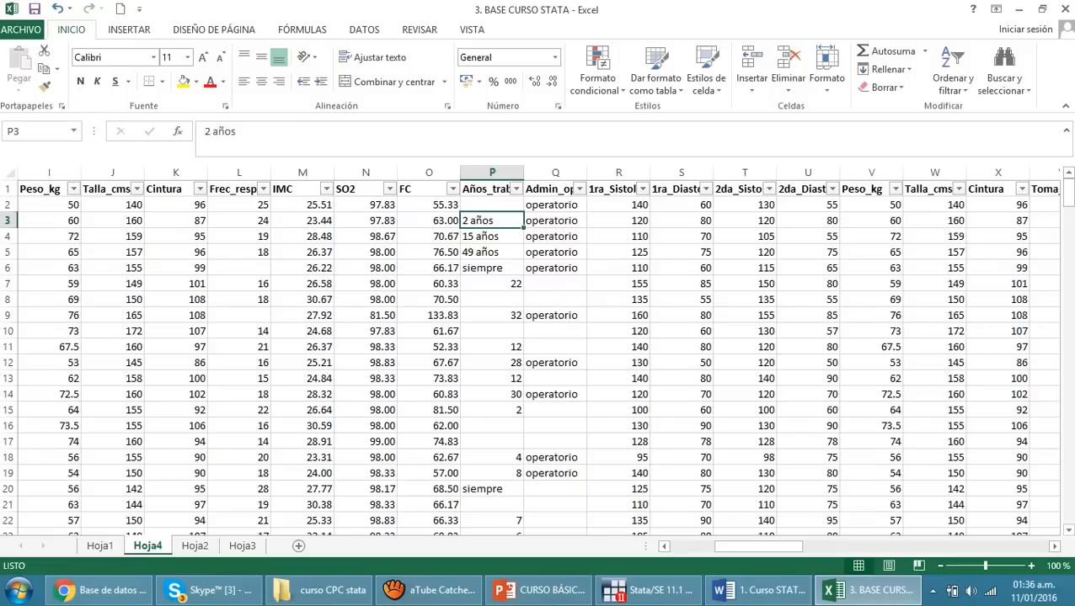
pyautogui.press('Down')
pyautogui.press('Down')
pyautogui.press('Down')
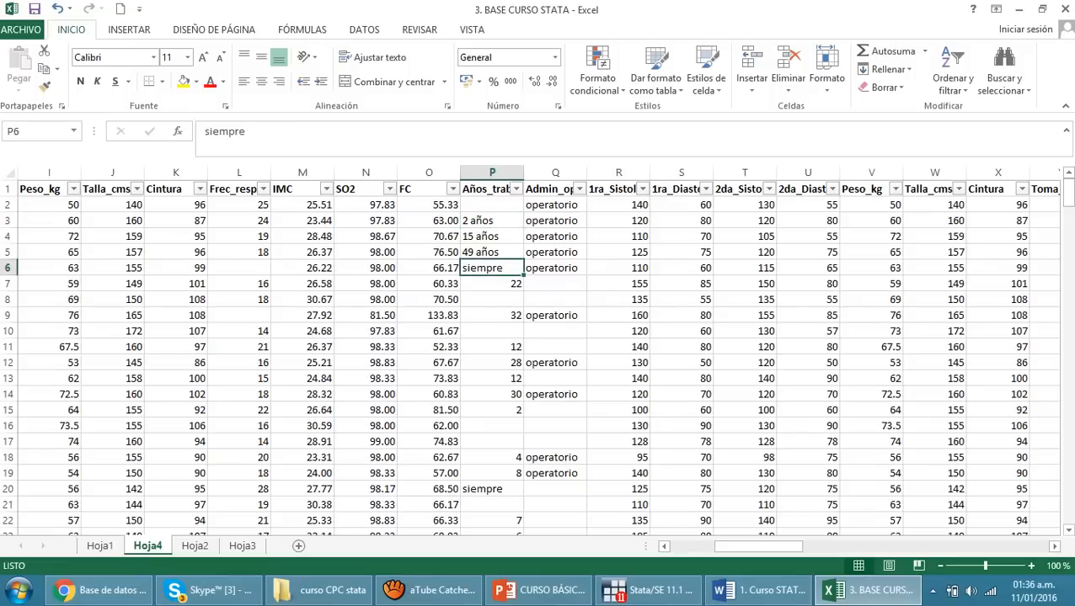
pyautogui.press('Up')
pyautogui.press('Down')
pyautogui.press('Down')
pyautogui.press('Down')
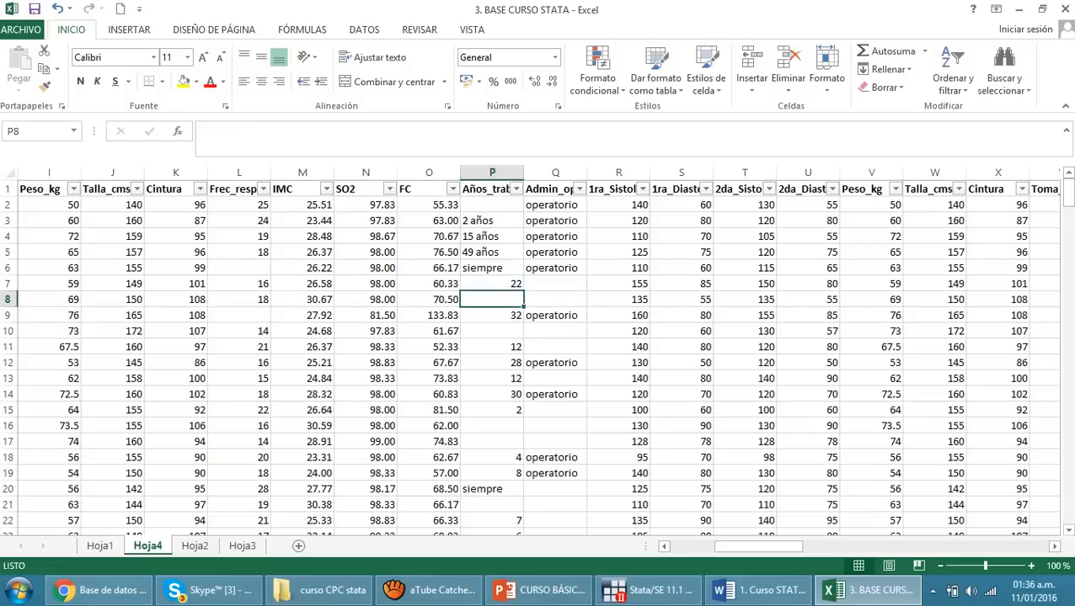
pyautogui.press('Up')
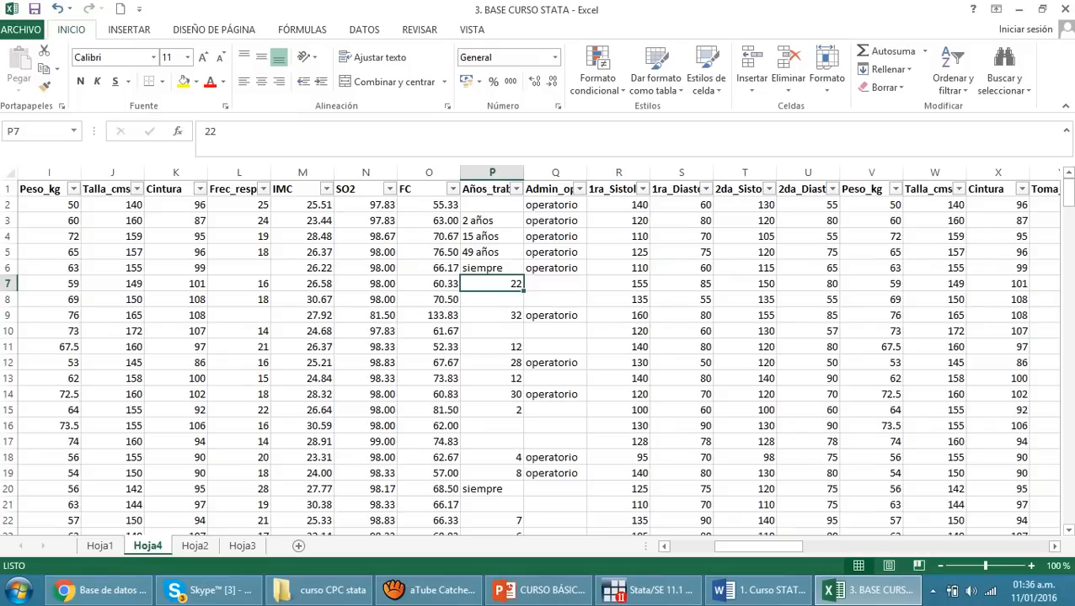
pyautogui.press('Right')
pyautogui.press('Right')
pyautogui.press('Up')
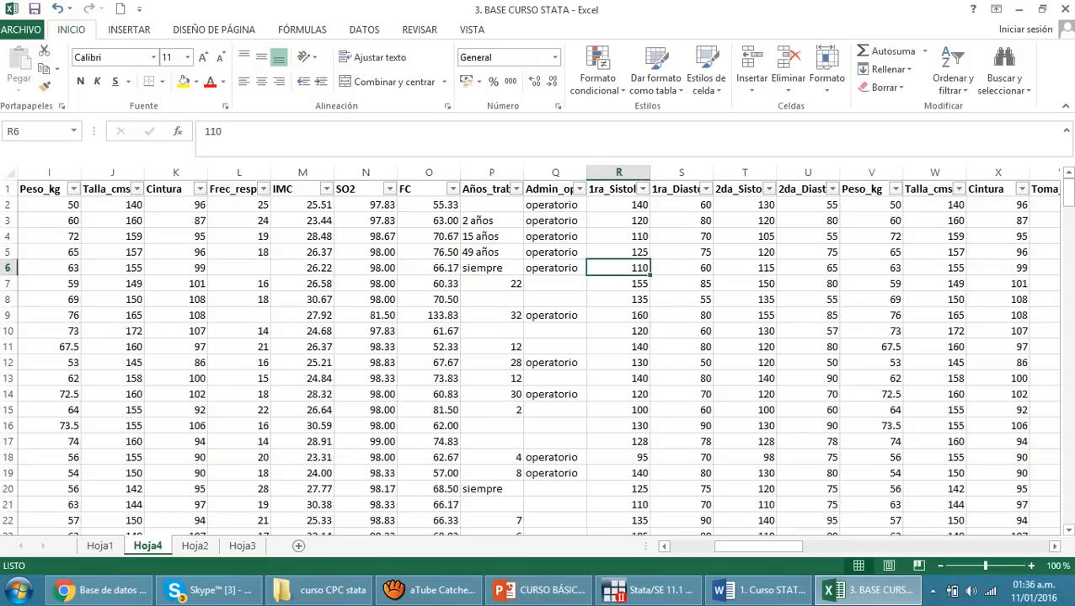
pyautogui.moveTo(492, 253); pyautogui.dragTo(619, 426)
pyautogui.click(619, 221)
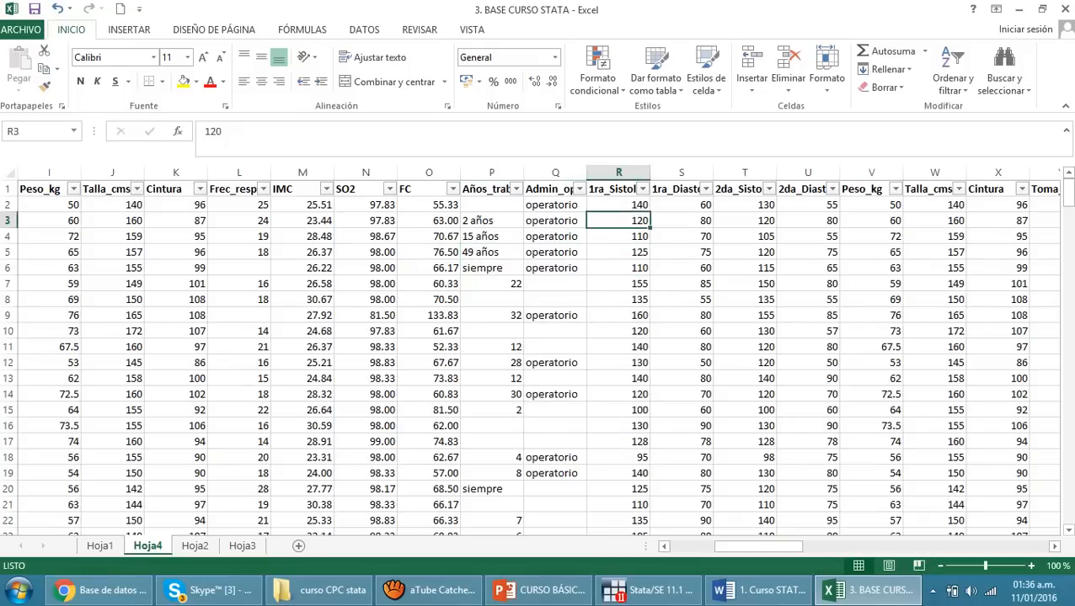
pyautogui.moveTo(758, 546); pyautogui.dragTo(712, 546)
pyautogui.click(240, 315)
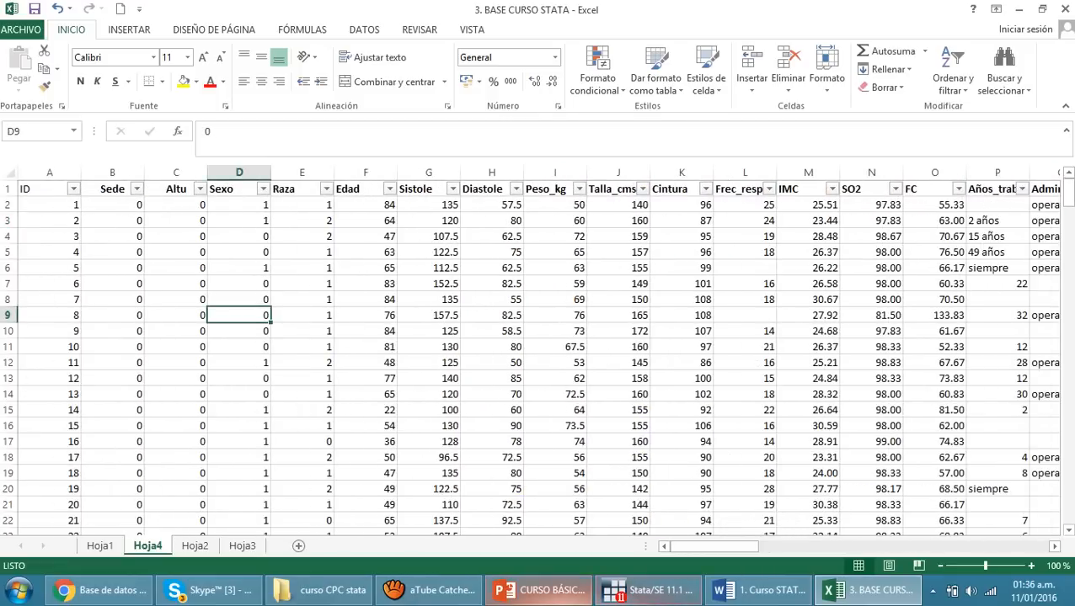
# Switch to the PowerPoint presentation and highlight "Hacer una copia de la base de datos original" on the Base de datos slide
pyautogui.click(539, 591)
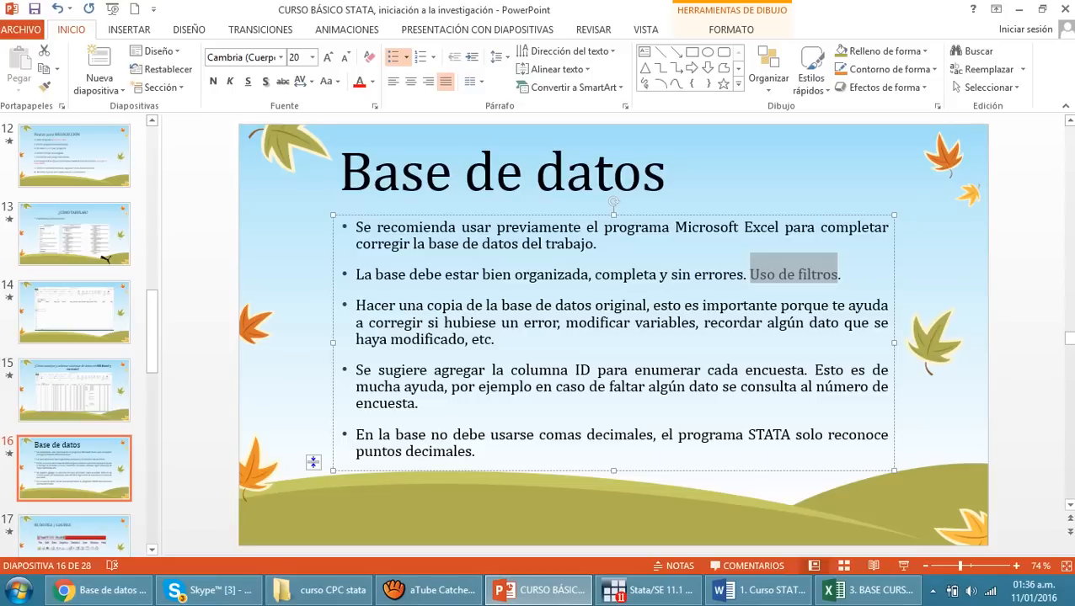
pyautogui.moveTo(355, 305); pyautogui.dragTo(646, 305)
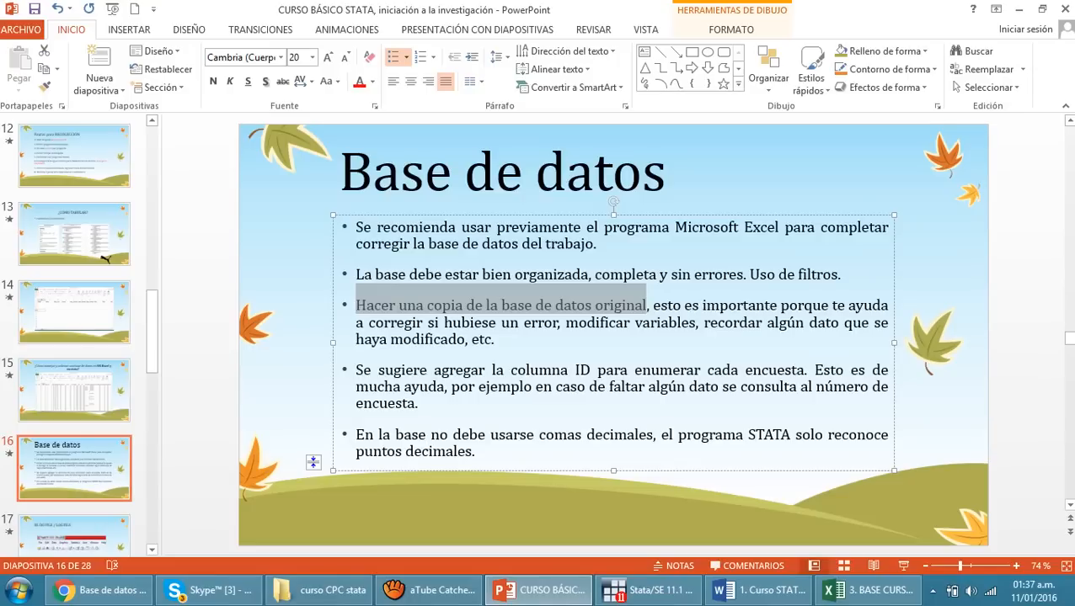
# Switch back to the Excel workbook and copy the entire Hoja4 database, from the ID header through the last record in column BP
pyautogui.click(868, 591)
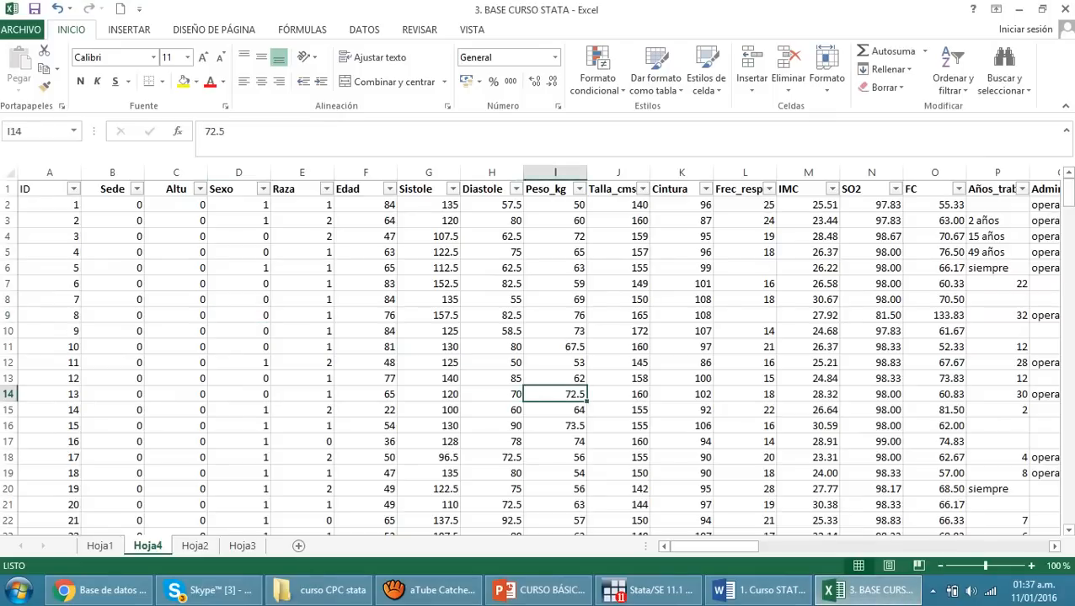
pyautogui.click(113, 331)
pyautogui.click(42, 190)
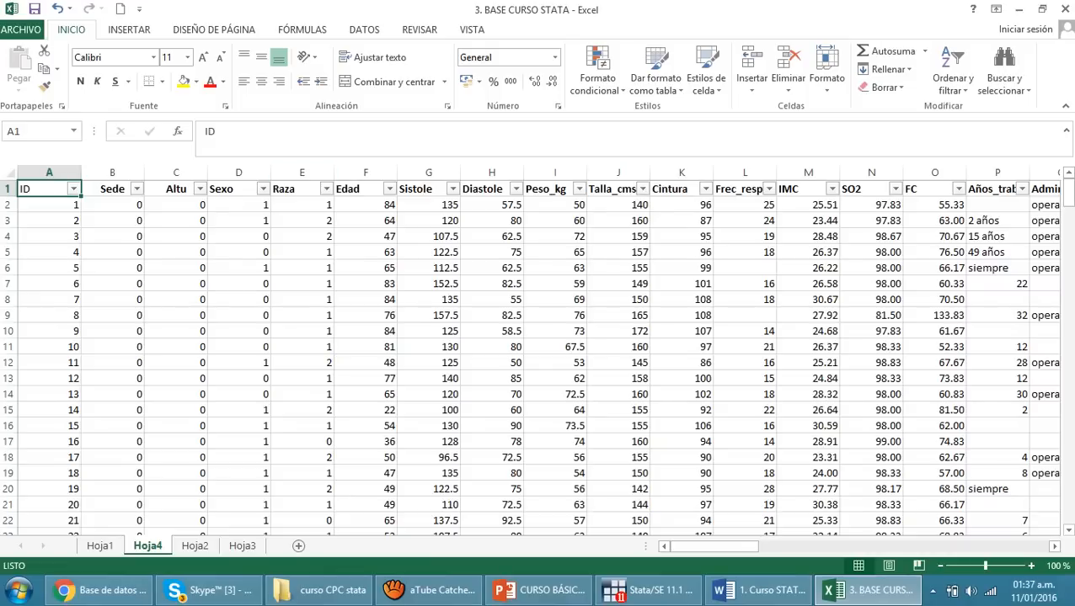
pyautogui.hotkey('ctrl', 'shift', 'Right')
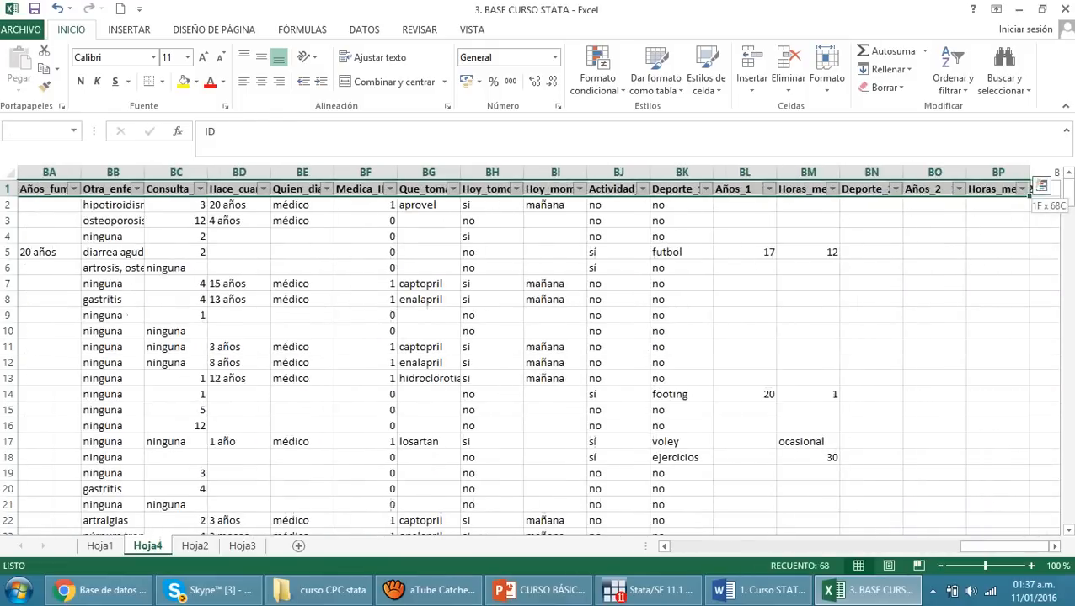
pyautogui.hotkey('ctrl', 'shift', 'Down')
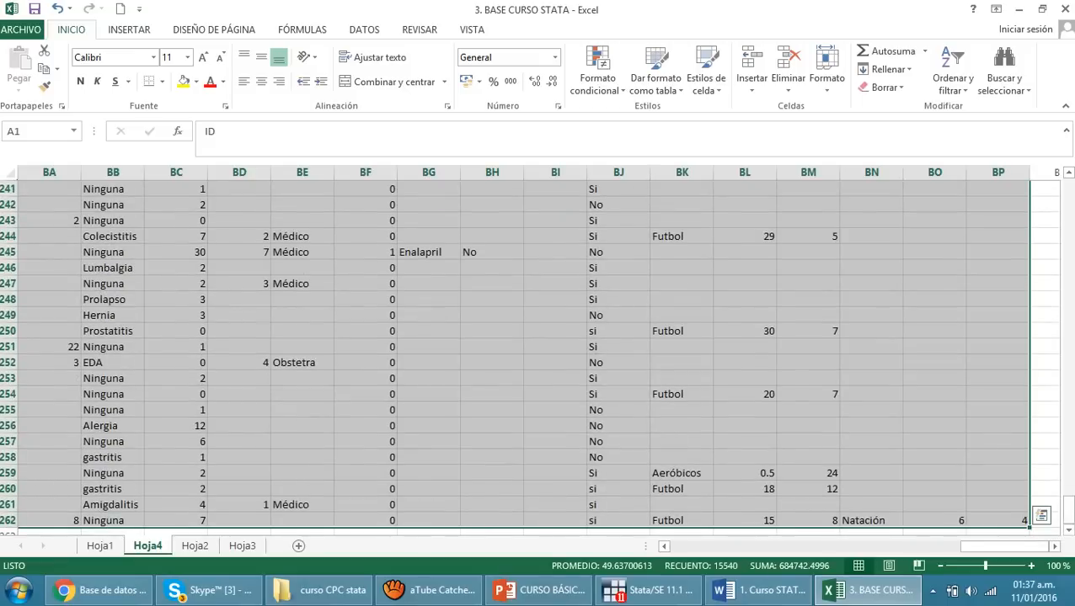
pyautogui.hotkey('ctrl', 'c')
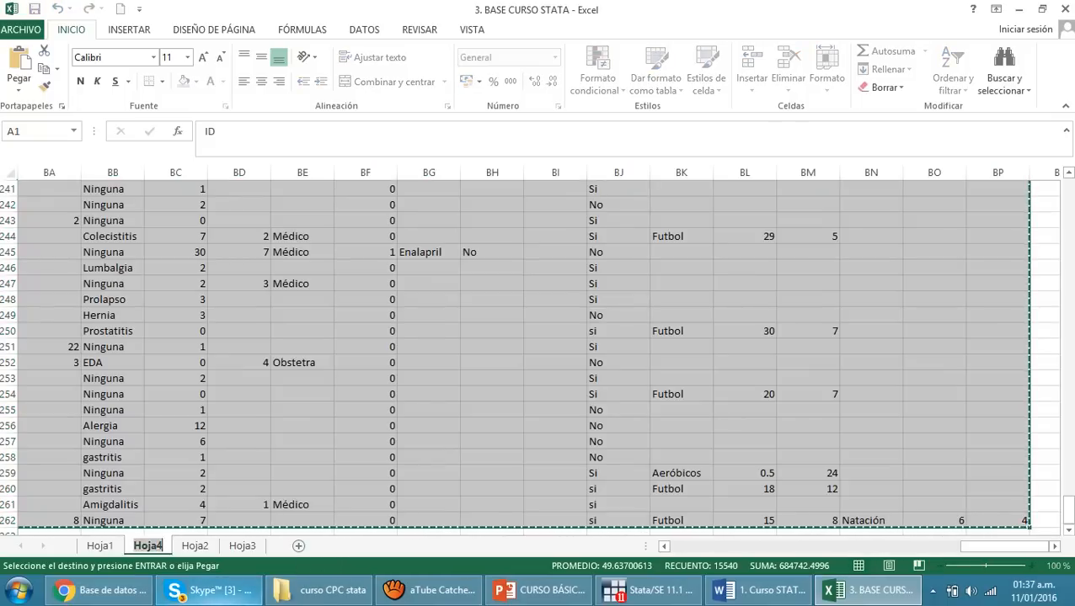
# Rename the Hoja4 sheet as "Base original"
pyautogui.doubleClick(147, 546)
pyautogui.write('Bas')
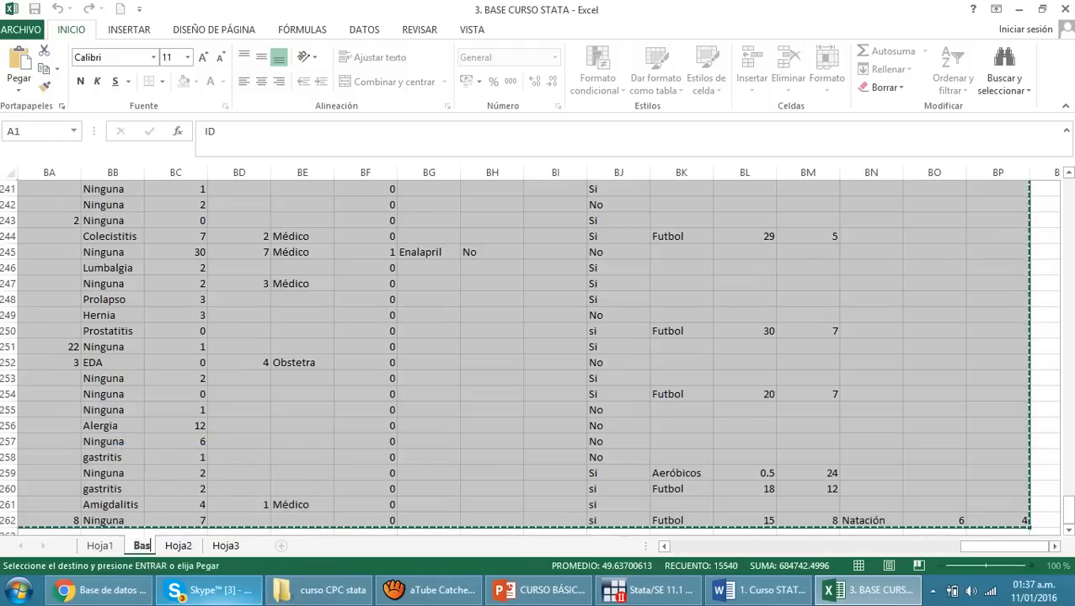
pyautogui.write('e original')
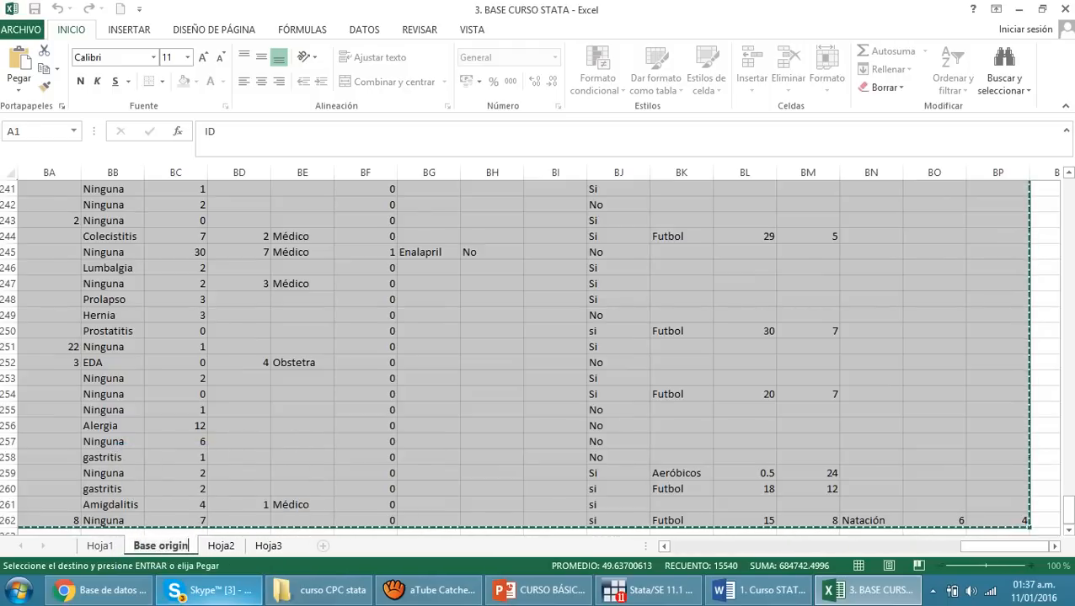
pyautogui.press('Return')
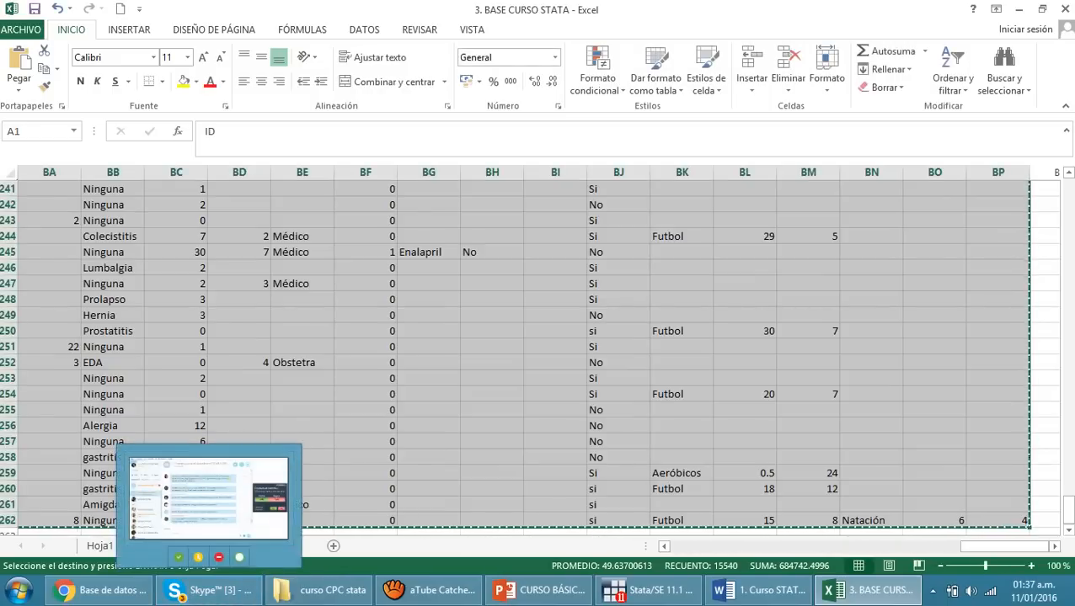
# Add a new sheet after Base original and rename it "Base Stata"
pyautogui.click(332, 546)
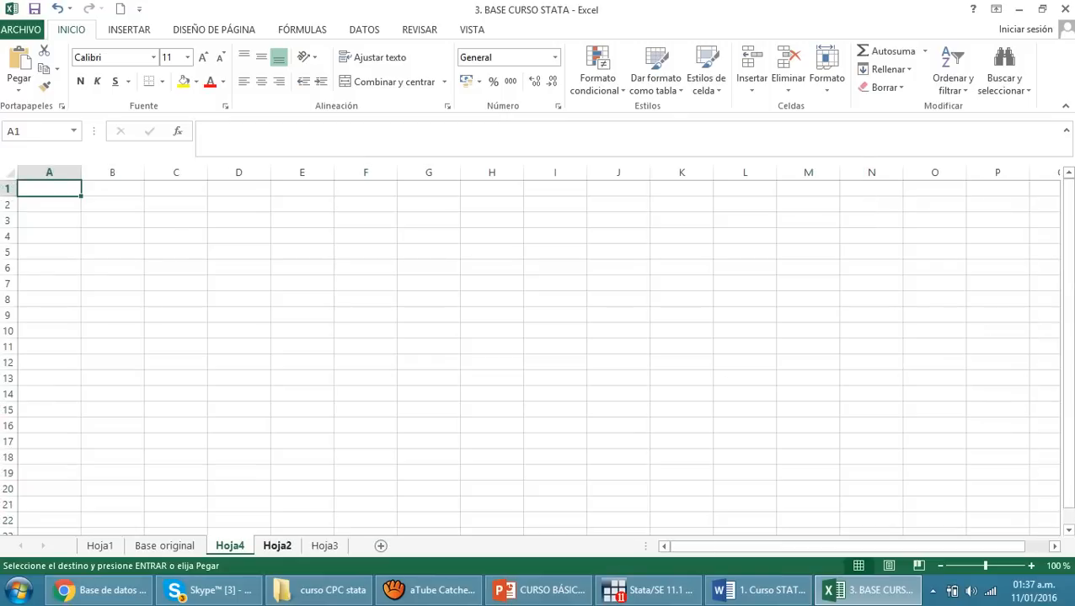
pyautogui.write('B')
pyautogui.press('BackSpace')
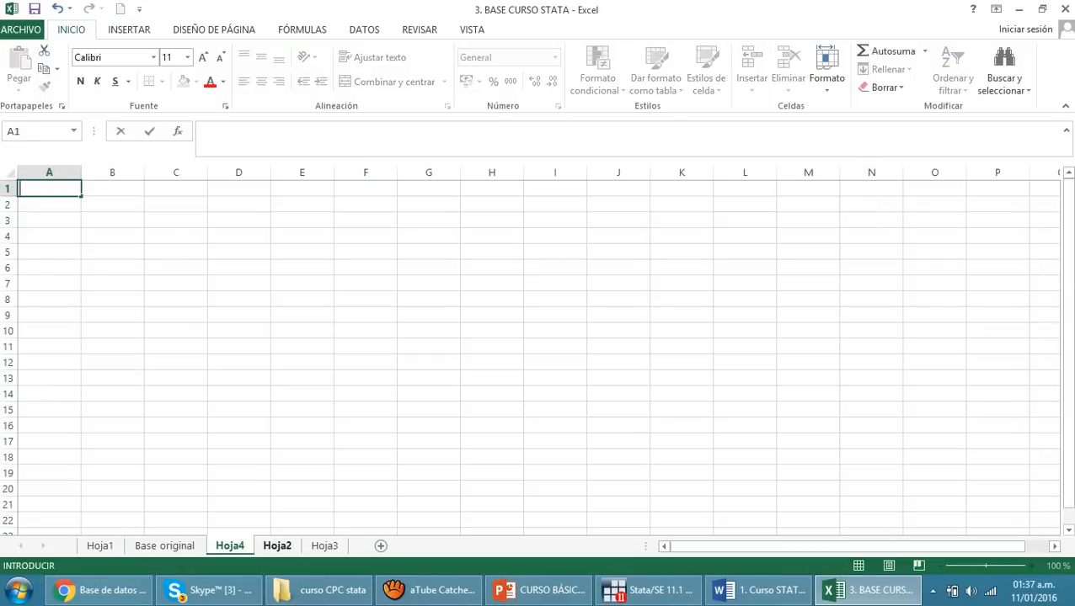
pyautogui.doubleClick(229, 546)
pyautogui.write('B')
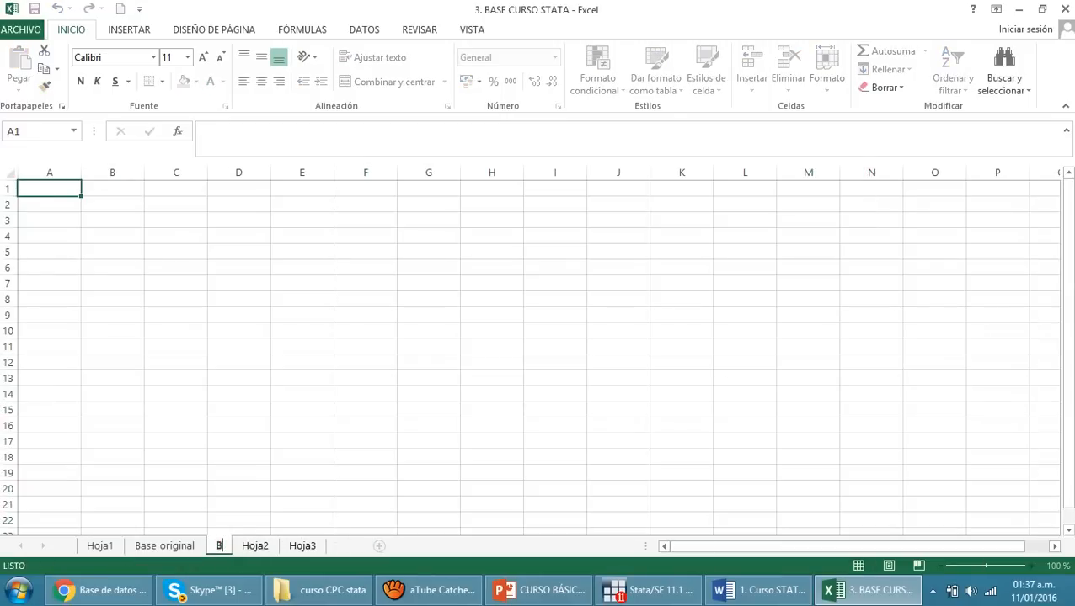
pyautogui.write('ase St')
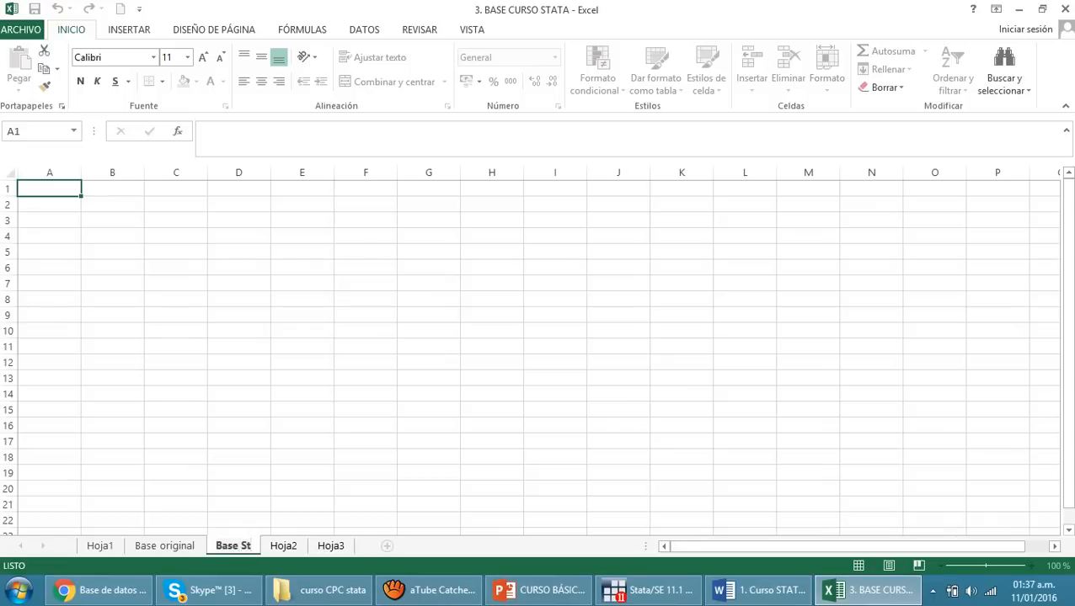
pyautogui.write('ata')
pyautogui.click(302, 441)
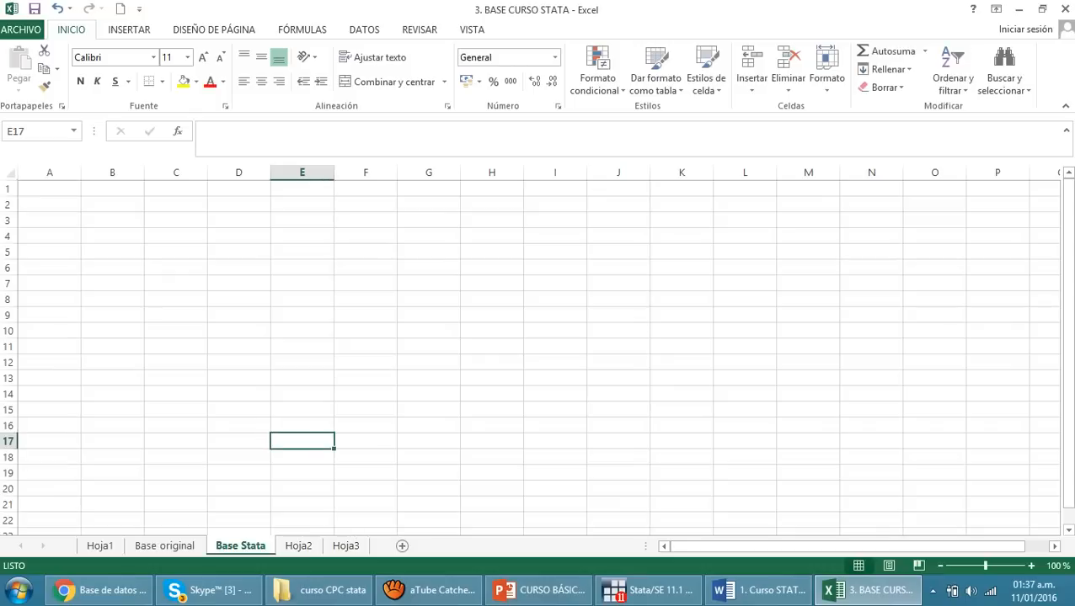
# Copy the whole database from the Base original sheet and paste it into the Base Stata sheet starting at cell A1
pyautogui.click(49, 188)
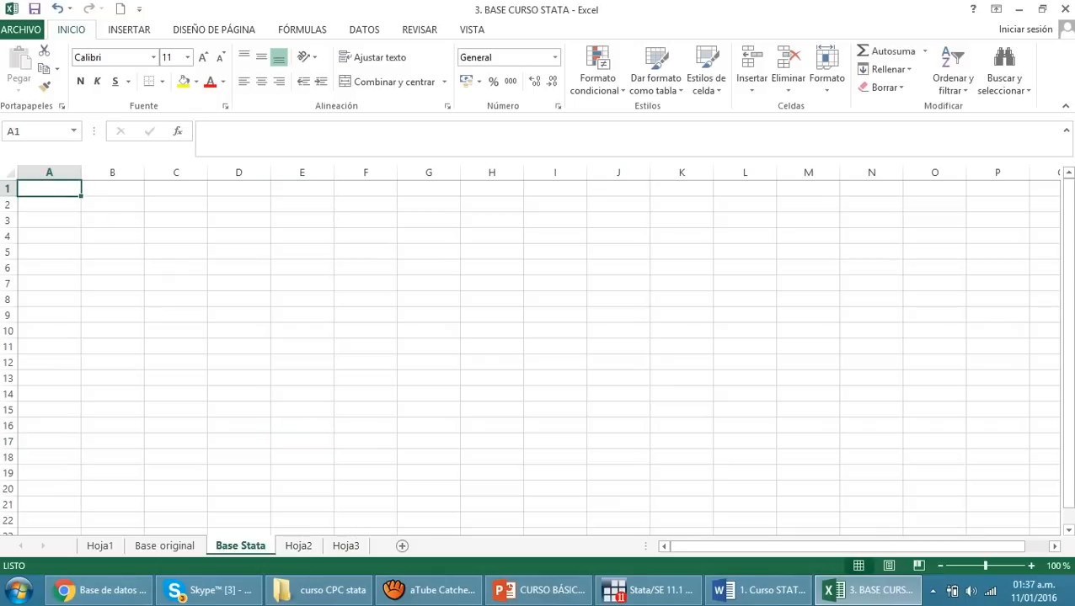
pyautogui.click(239, 283)
pyautogui.click(49, 189)
pyautogui.hotkey('ctrl', 'pageup')
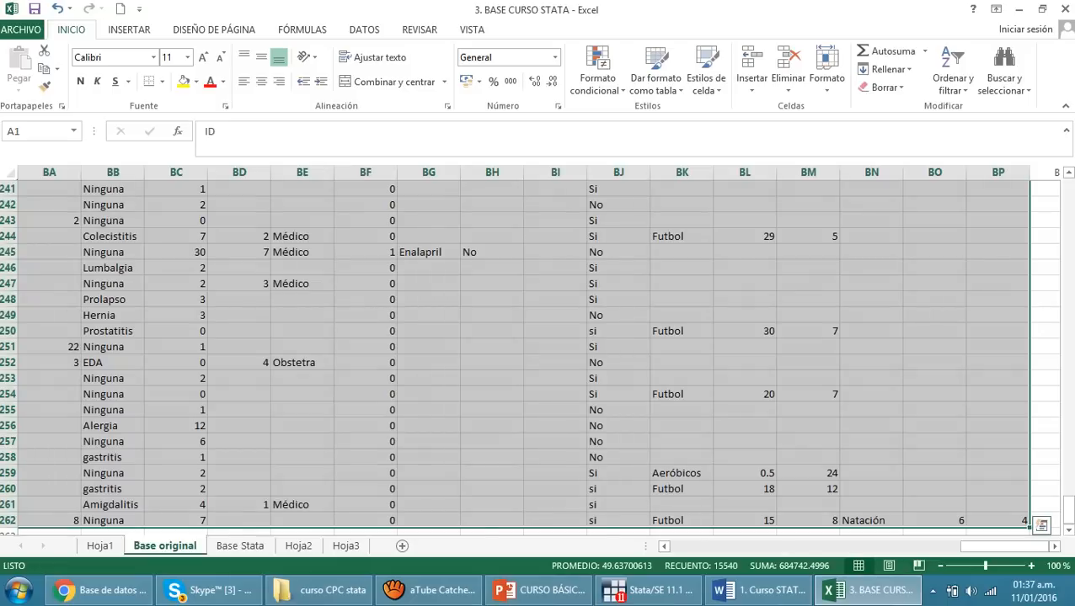
pyautogui.hotkey('ctrl', 'c')
pyautogui.hotkey('ctrl', 'pagedown')
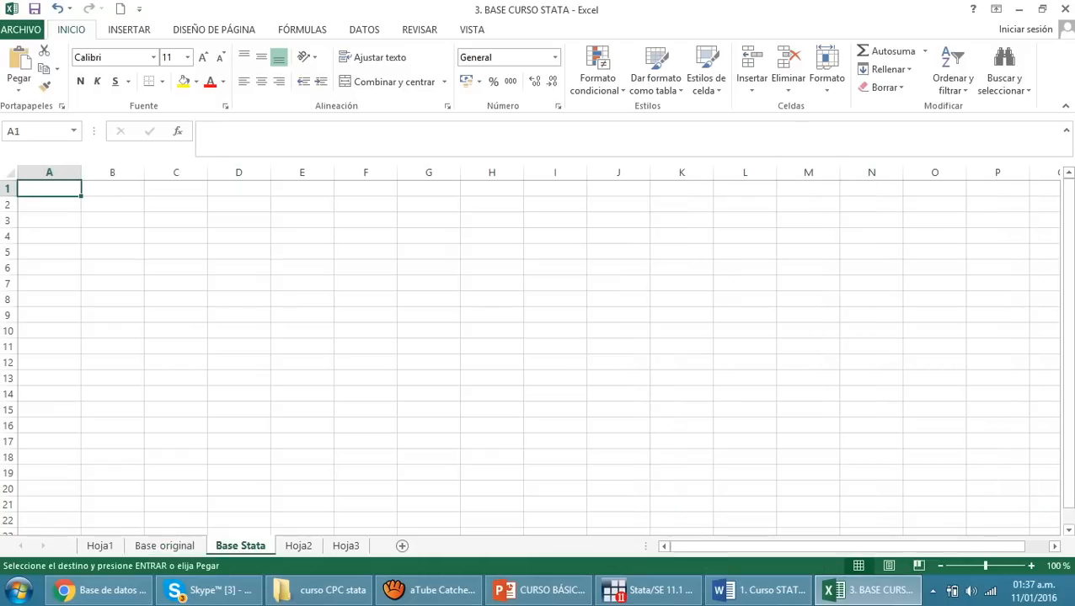
pyautogui.hotkey('ctrl', 'v')
pyautogui.click(492, 331)
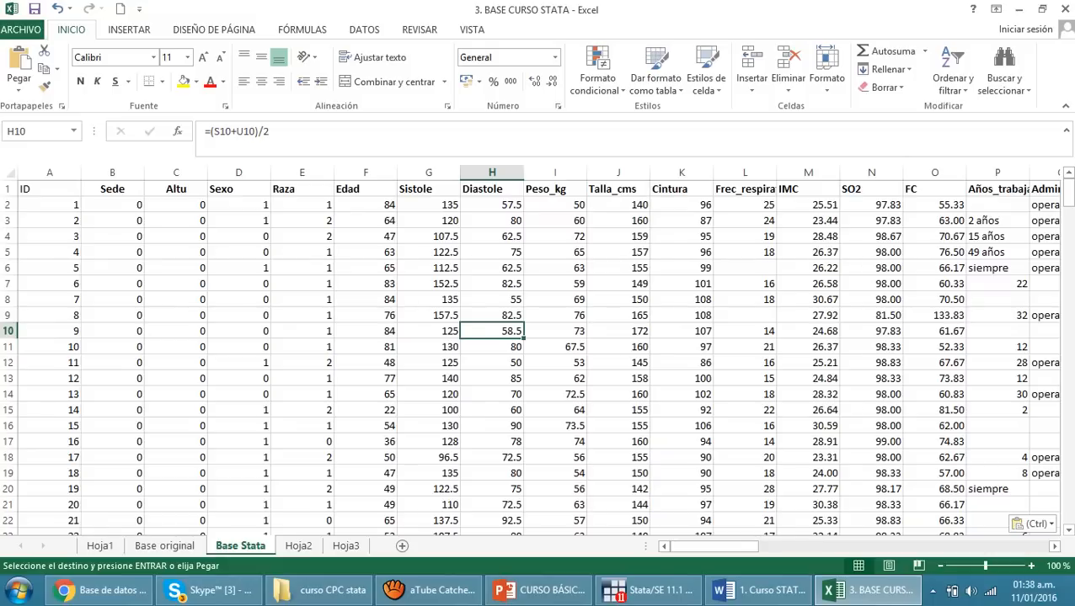
pyautogui.click(681, 363)
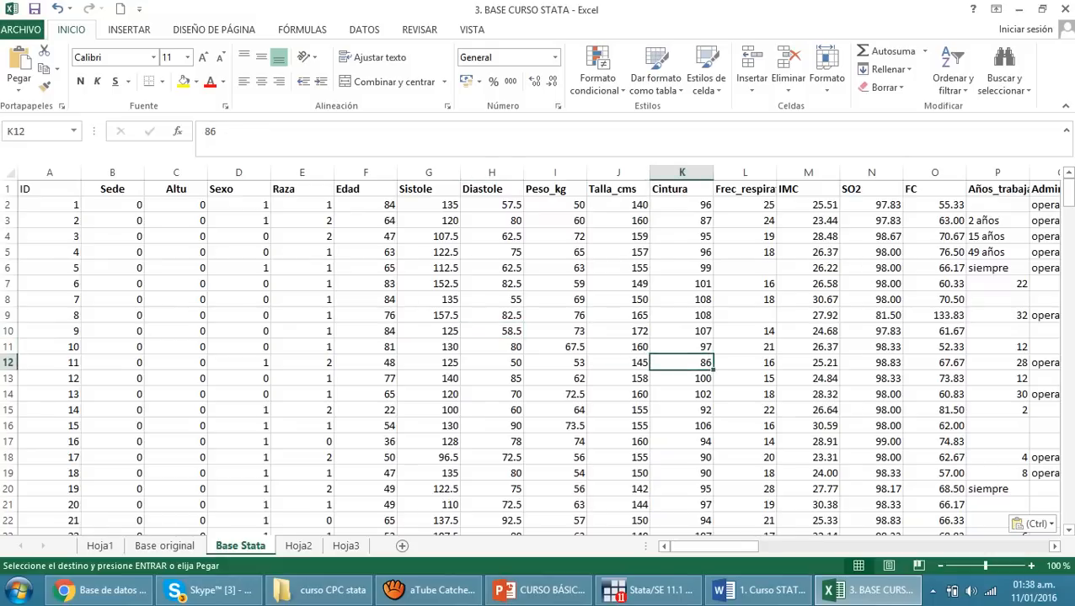
# On the Base original sheet, cancel the pending copy selection and clear the values in cells F245:K253
pyautogui.click(164, 546)
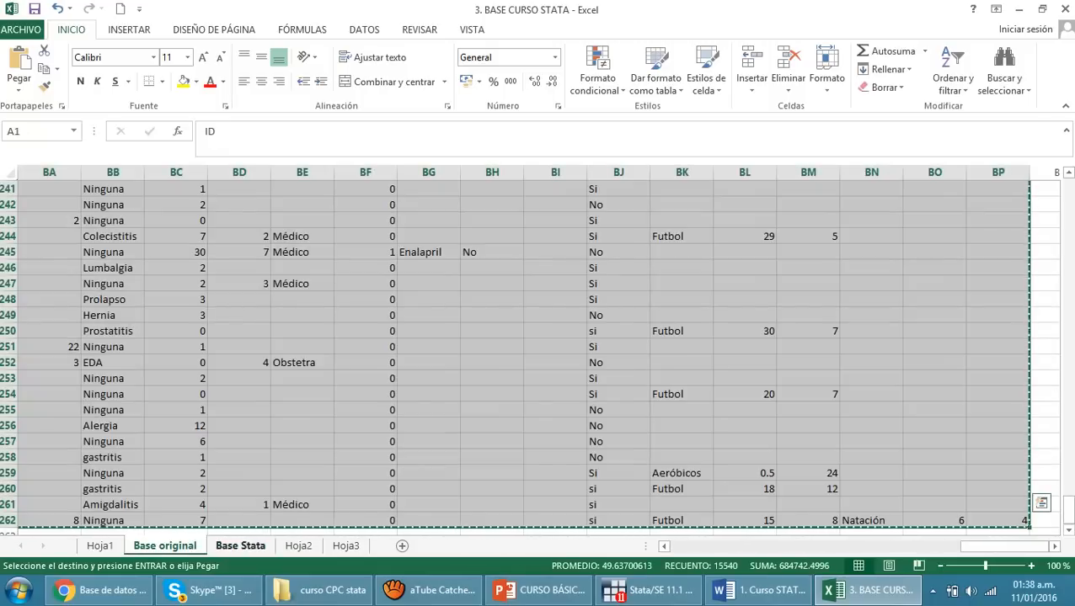
pyautogui.click(240, 426)
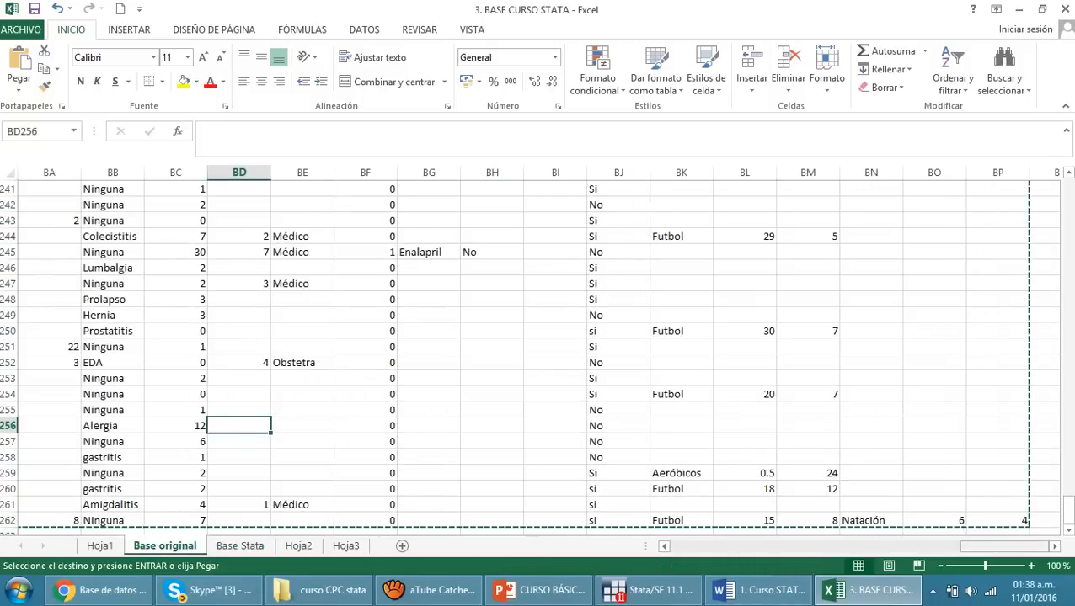
pyautogui.moveTo(1002, 546); pyautogui.dragTo(713, 546)
pyautogui.click(429, 284)
pyautogui.press('Escape')
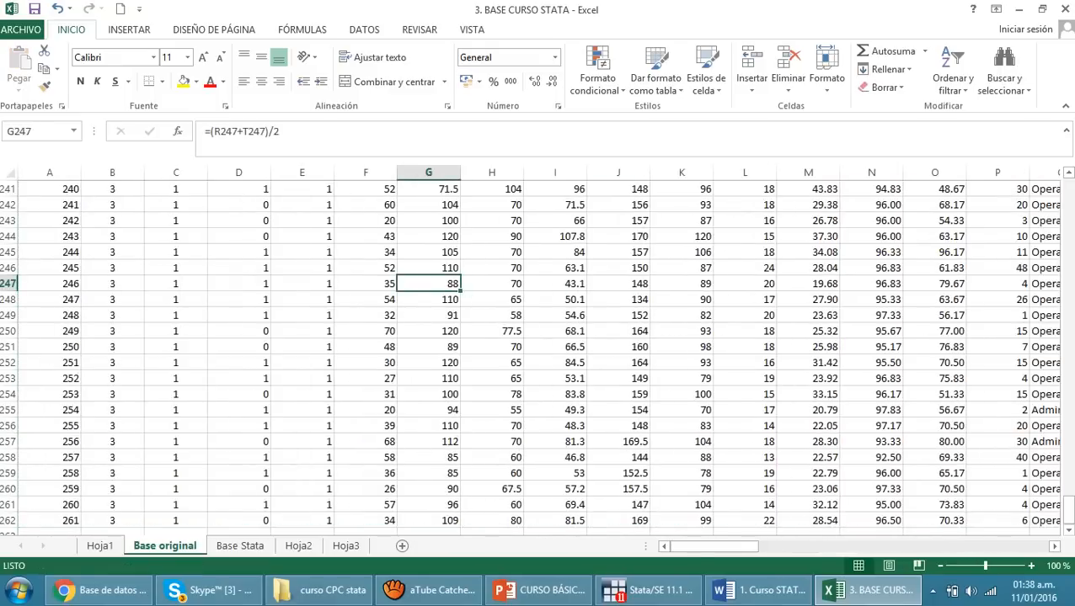
pyautogui.moveTo(365, 252); pyautogui.dragTo(681, 379)
pyautogui.press('Delete')
pyautogui.click(807, 395)
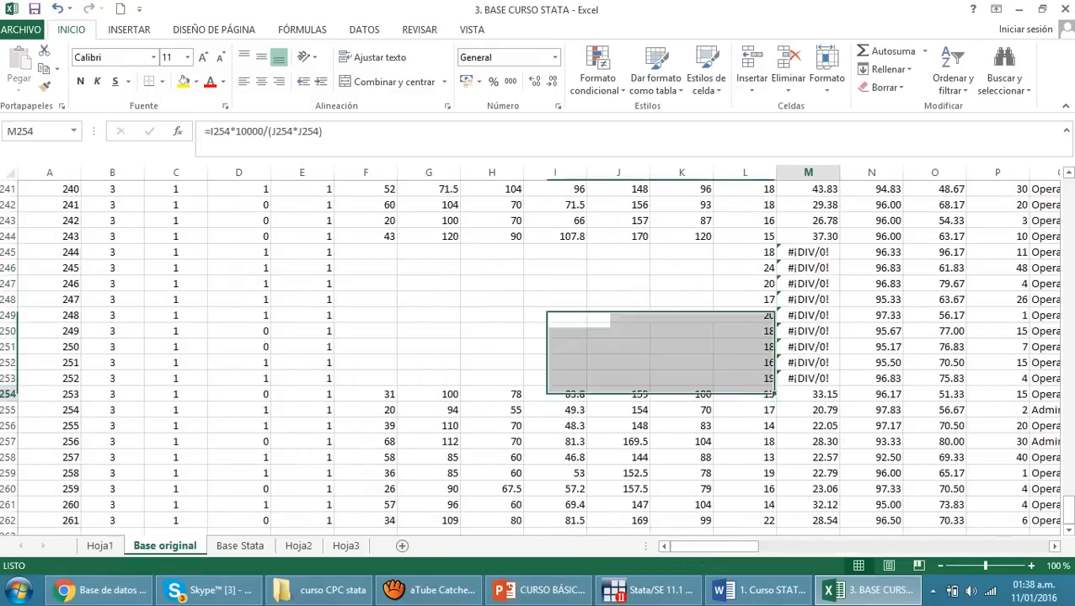
# Undo the clearing of cells F245:K253 on the Base original sheet
pyautogui.moveTo(428, 299); pyautogui.dragTo(745, 426)
pyautogui.click(619, 490)
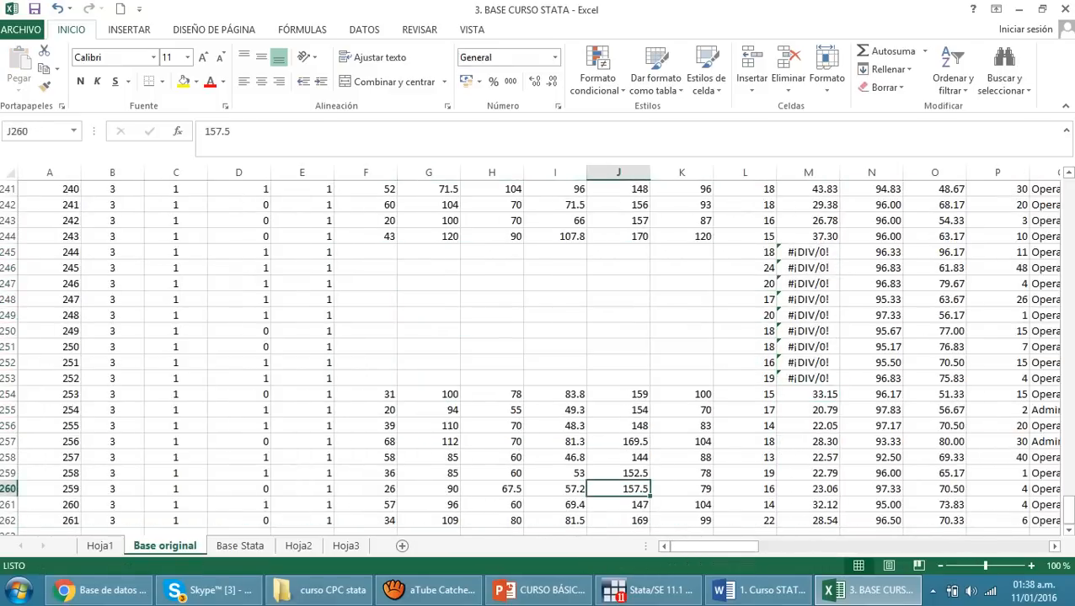
pyautogui.hotkey('ctrl', 'z')
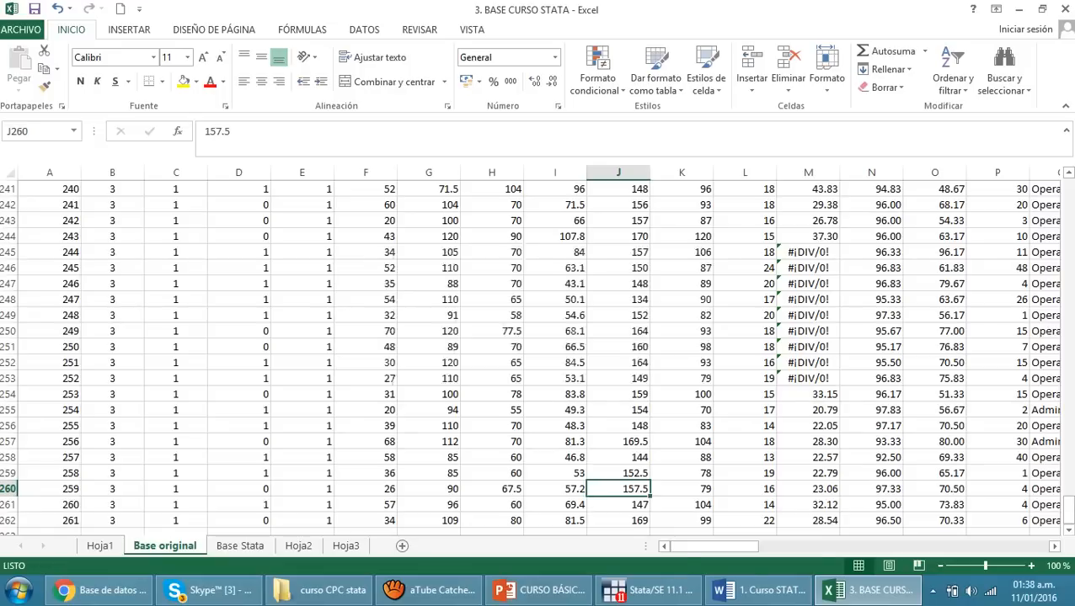
pyautogui.click(365, 473)
# On the Base Stata sheet, clear the values in cells E7:J18, glance at the original sheet, and restore the cleared values
pyautogui.click(239, 545)
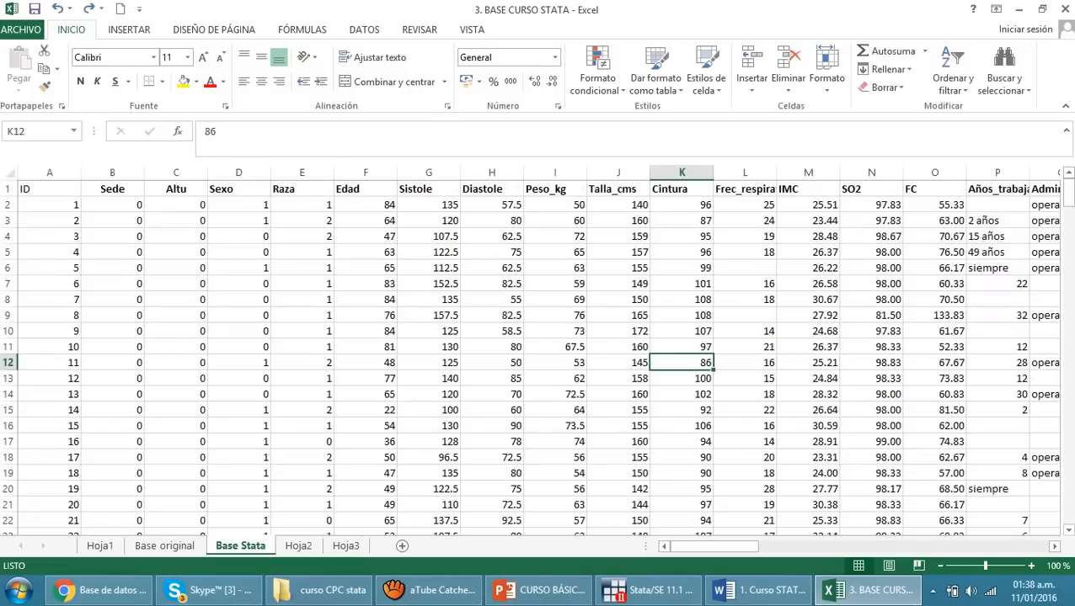
pyautogui.moveTo(302, 284); pyautogui.dragTo(619, 457)
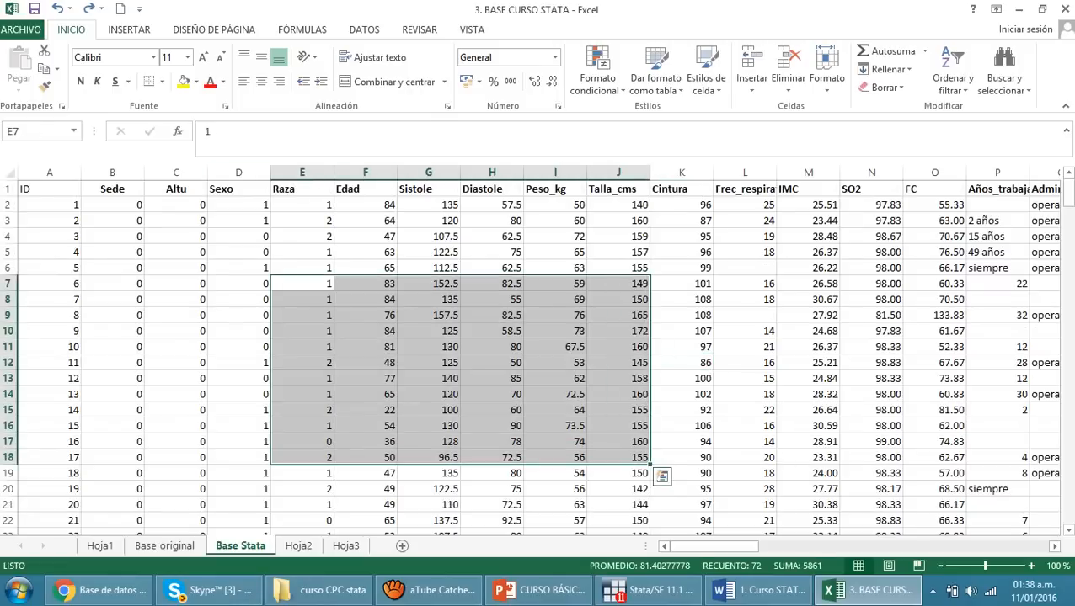
pyautogui.press('Delete')
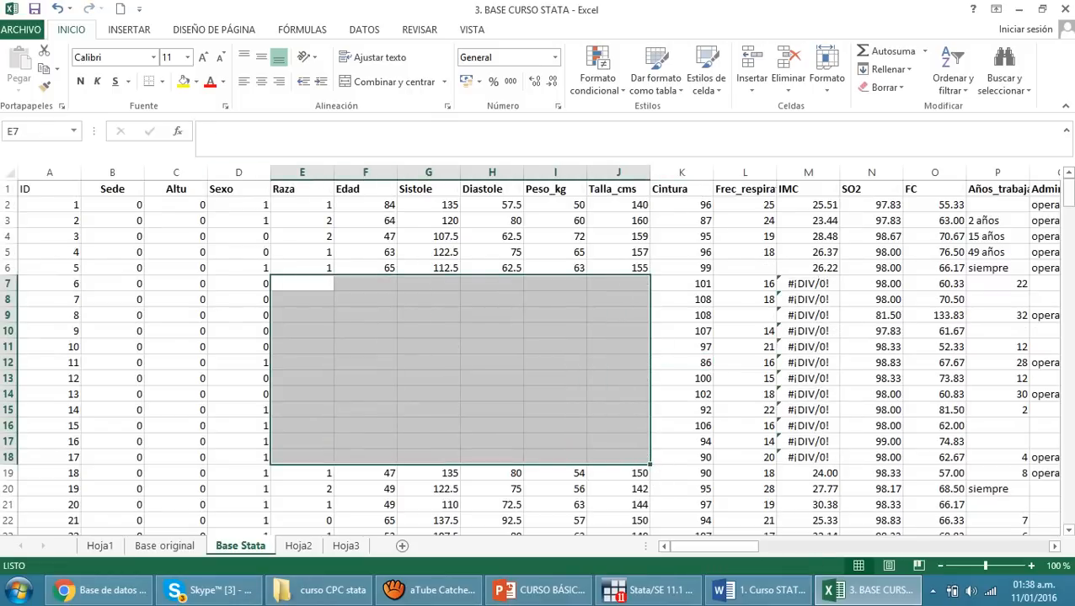
pyautogui.hotkey('ctrl', 'pageup')
pyautogui.hotkey('ctrl', 'pagedown')
pyautogui.hotkey('ctrl', 'v')
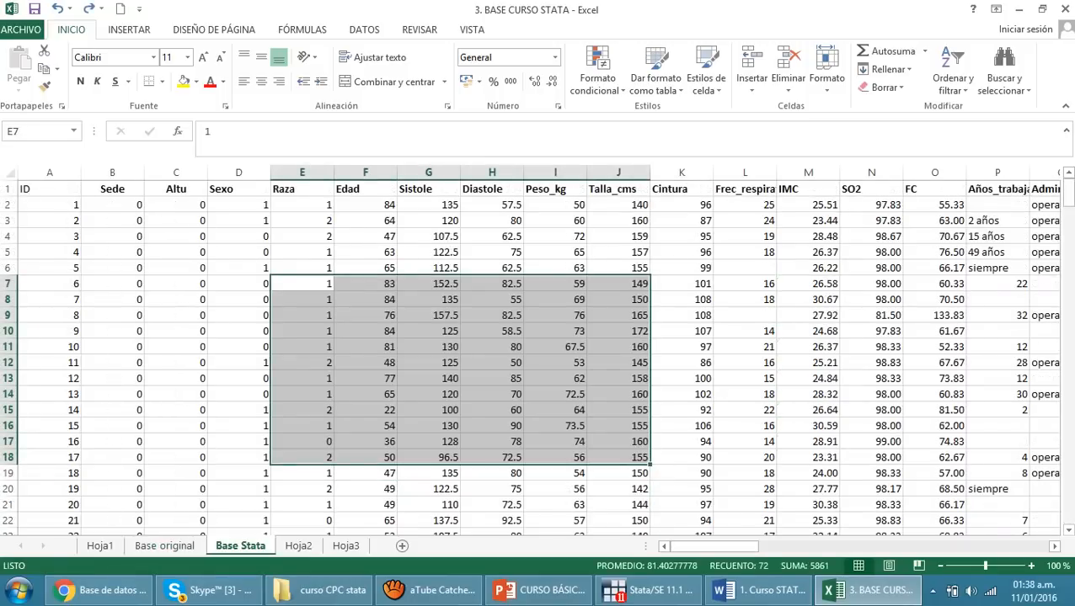
pyautogui.click(744, 378)
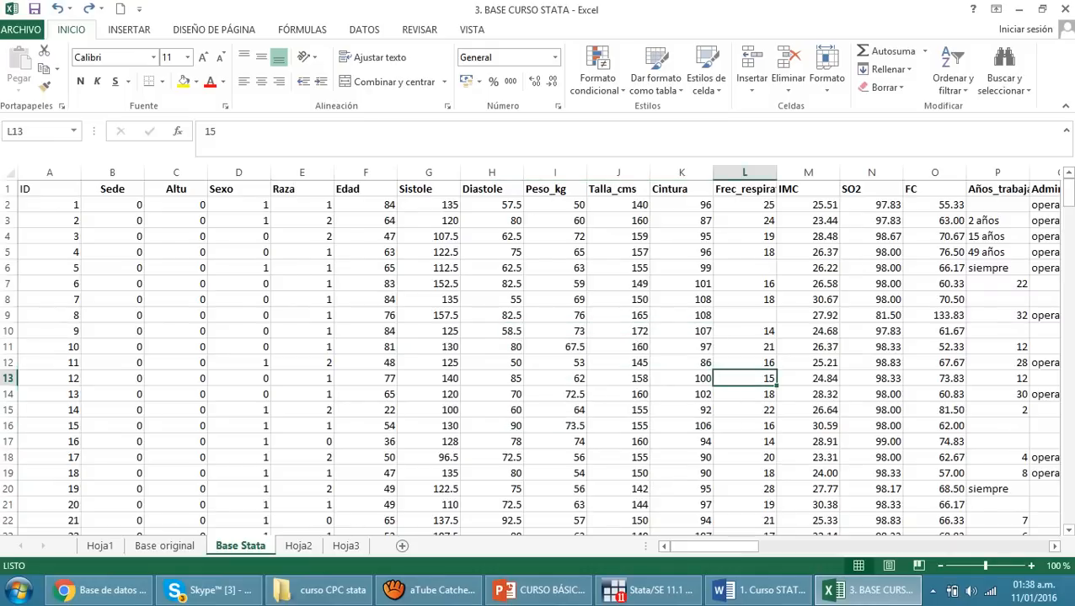
# Switch to the PowerPoint presentation and highlight "comas decimales" in the last bullet of the Base de datos slide
pyautogui.click(548, 591)
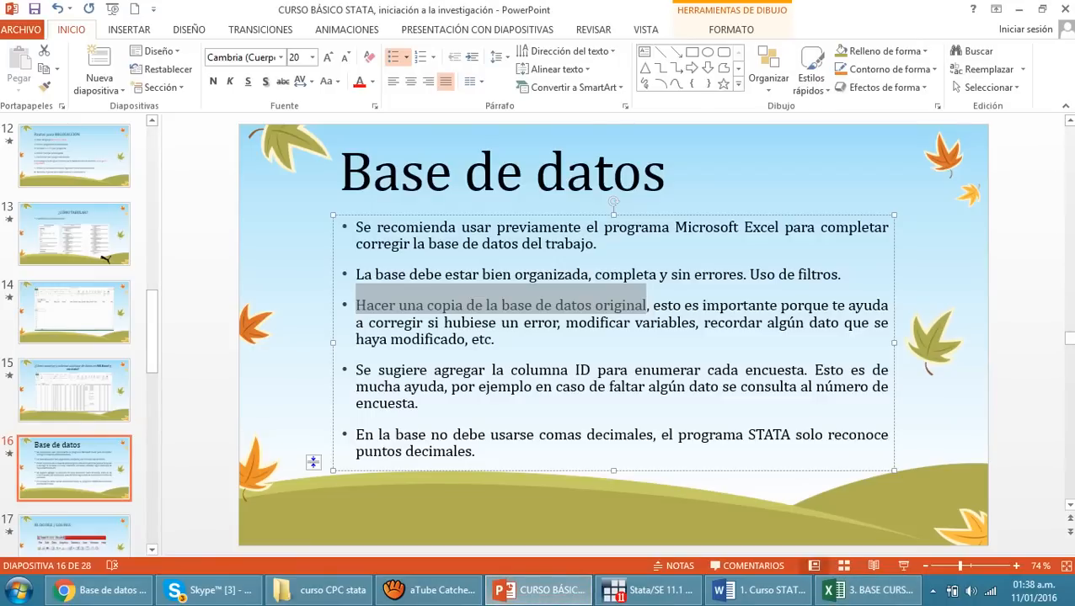
pyautogui.moveTo(539, 435); pyautogui.dragTo(653, 434)
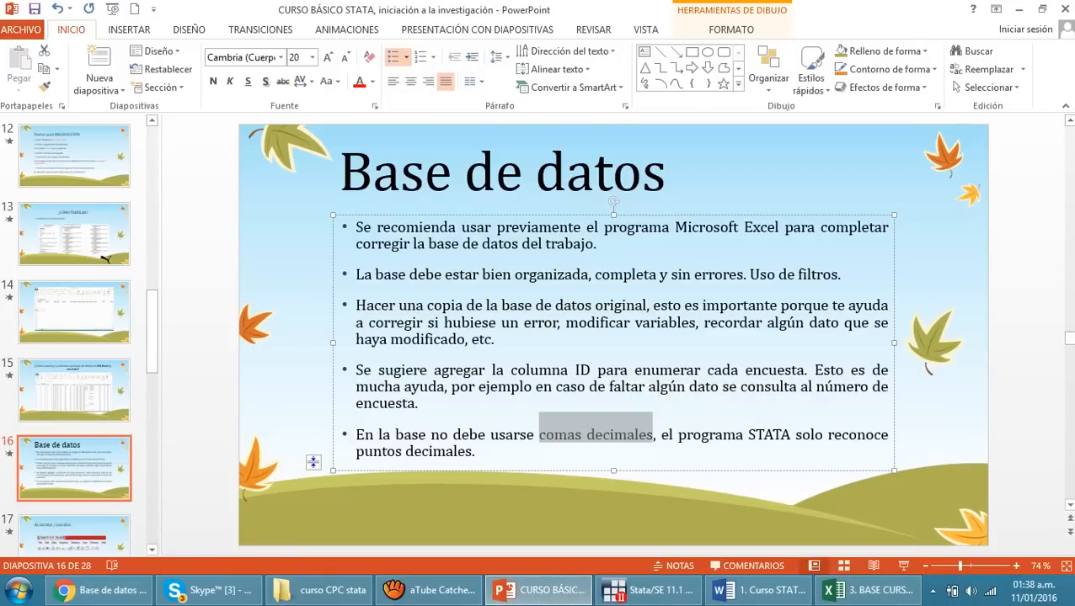
pyautogui.click(716, 506)
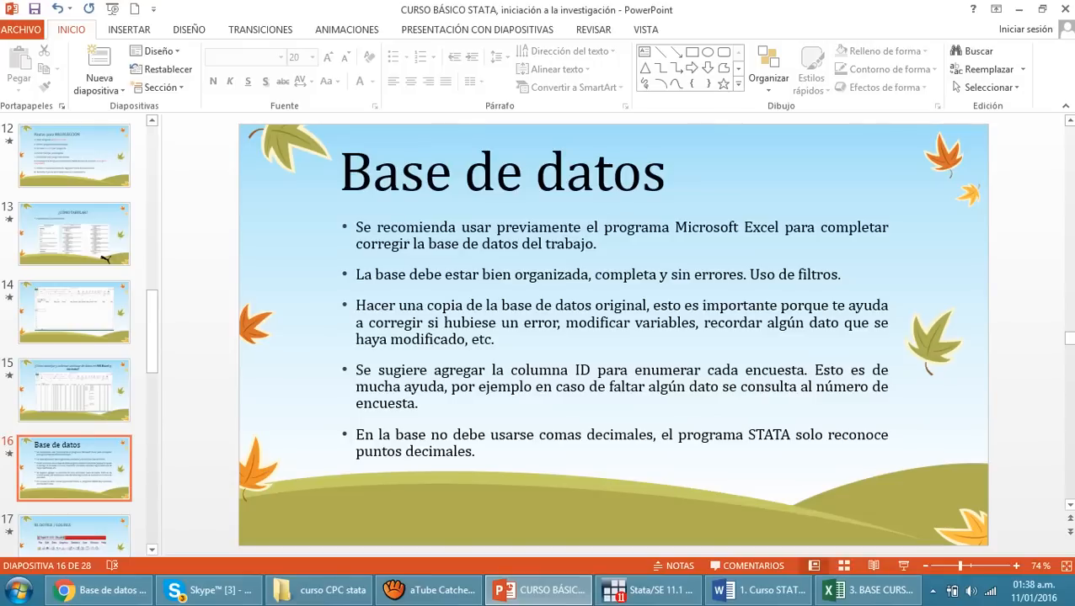
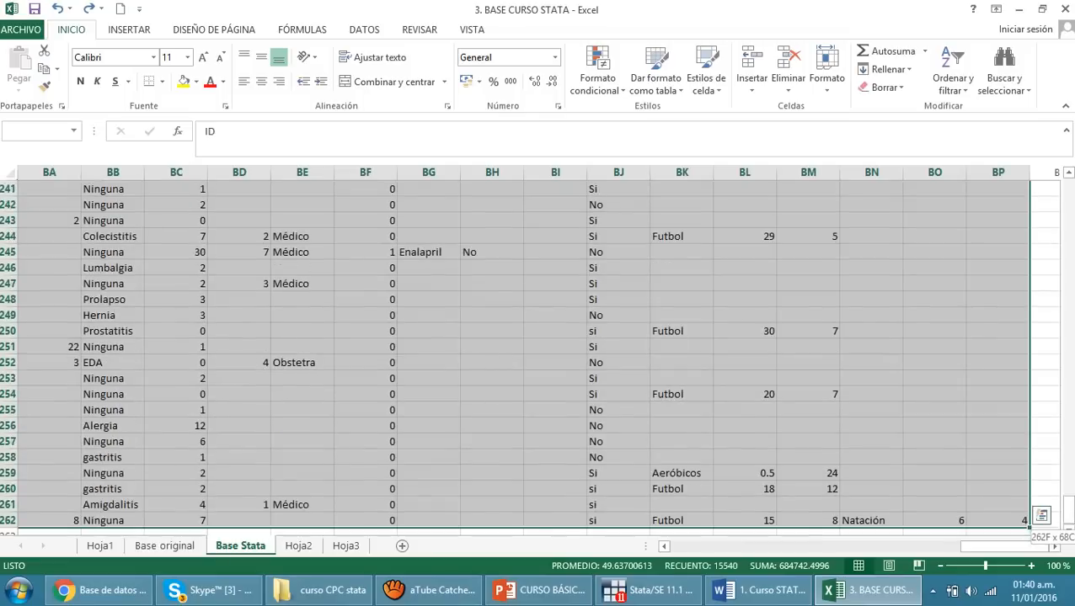
# Copy the selected Base Stata data and paste it into Stata's Data Editor, treating the first row as variable names
pyautogui.hotkey('ctrl', 'c')
pyautogui.click(657, 592)
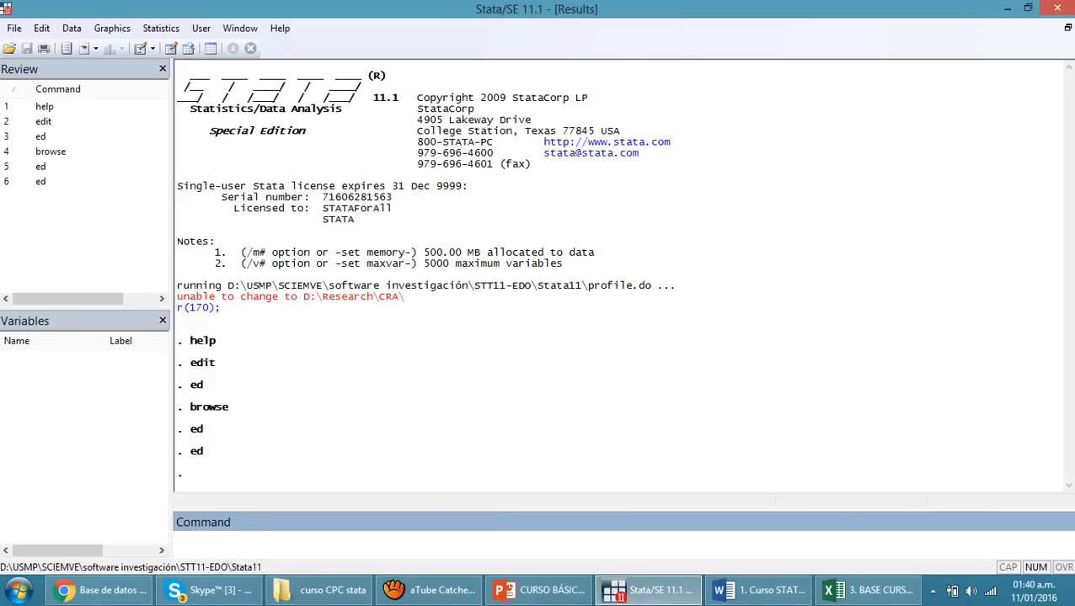
pyautogui.write('ed')
pyautogui.press('Return')
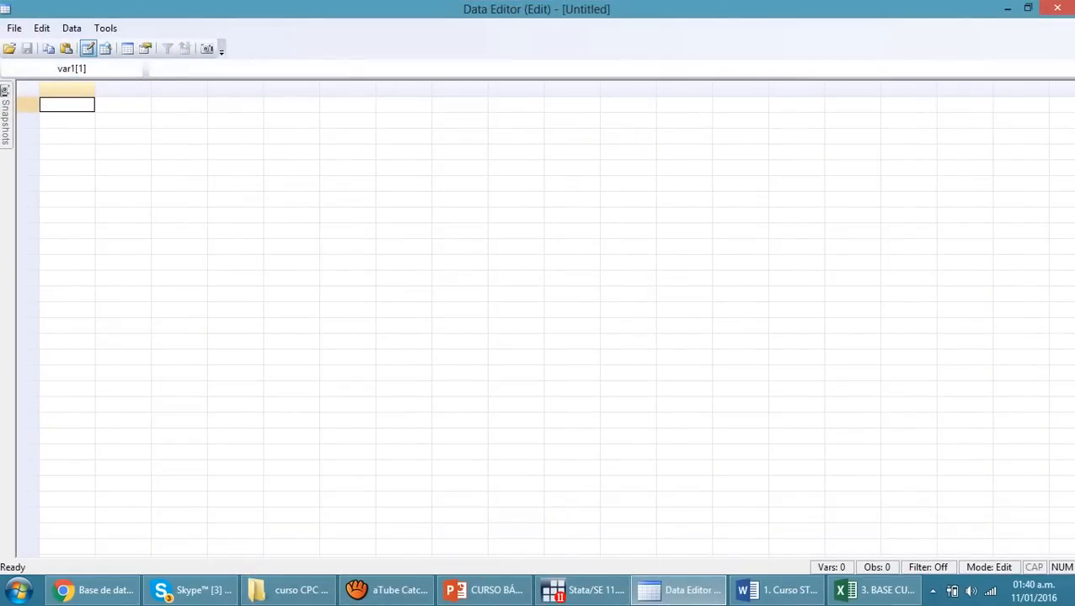
pyautogui.hotkey('ctrl', 'v')
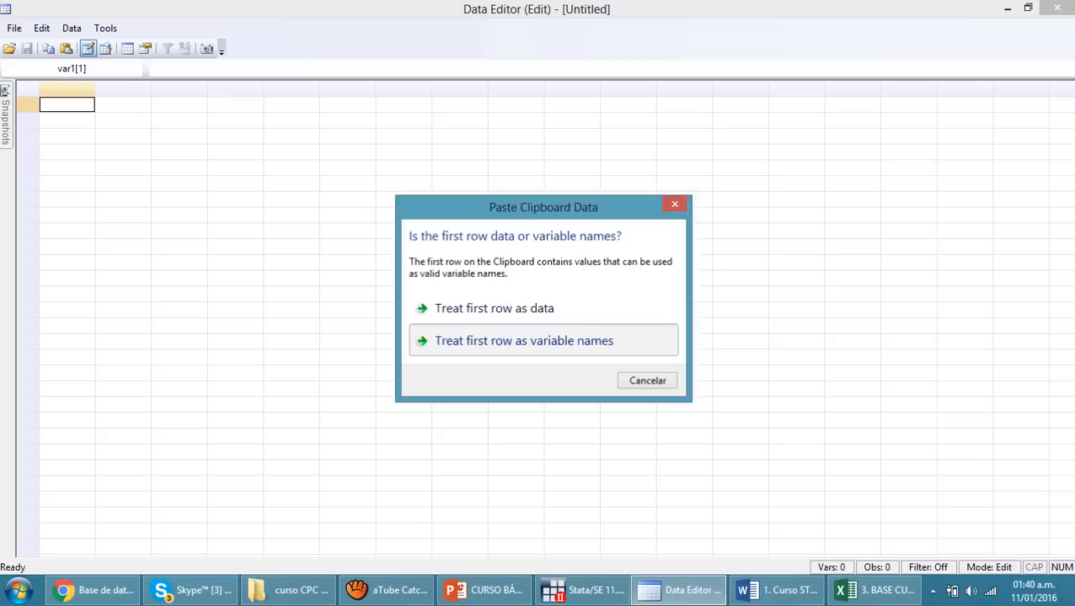
pyautogui.click(524, 340)
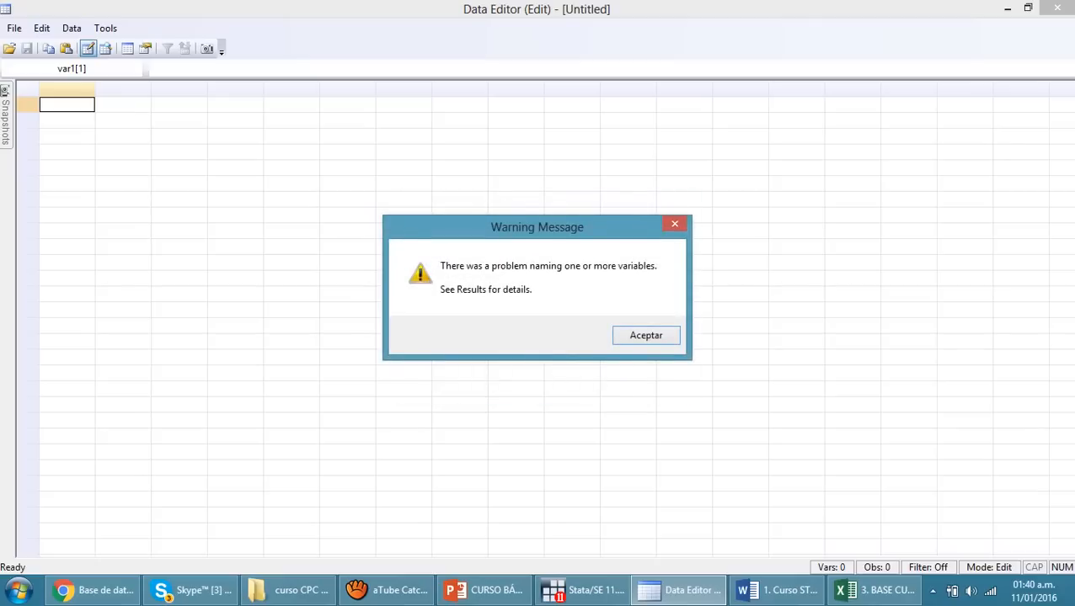
pyautogui.press('Return')
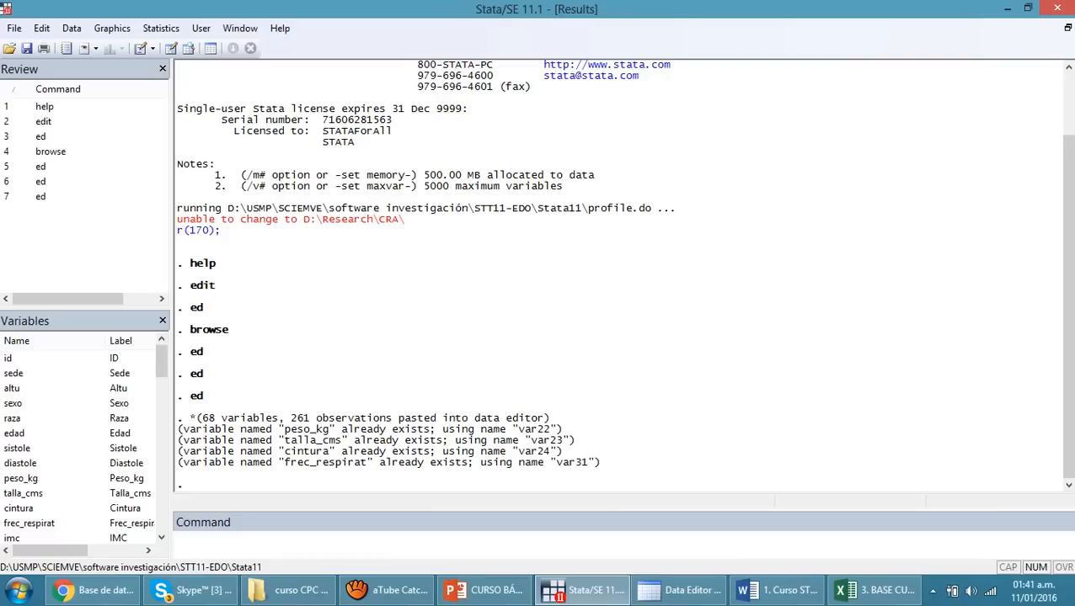
# Reopen the Data Editor with ed, examine the pasted variables from id across to the medical columns, and close the editor
pyautogui.click(354, 545)
pyautogui.write('ed')
pyautogui.press('Return')
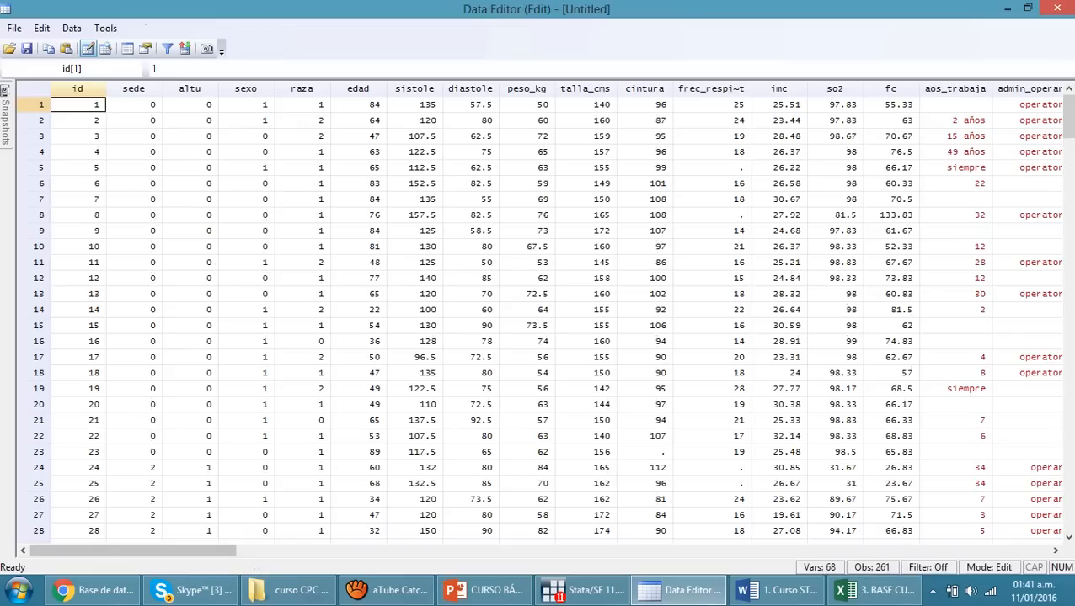
pyautogui.moveTo(134, 168); pyautogui.dragTo(358, 357)
pyautogui.click(526, 341)
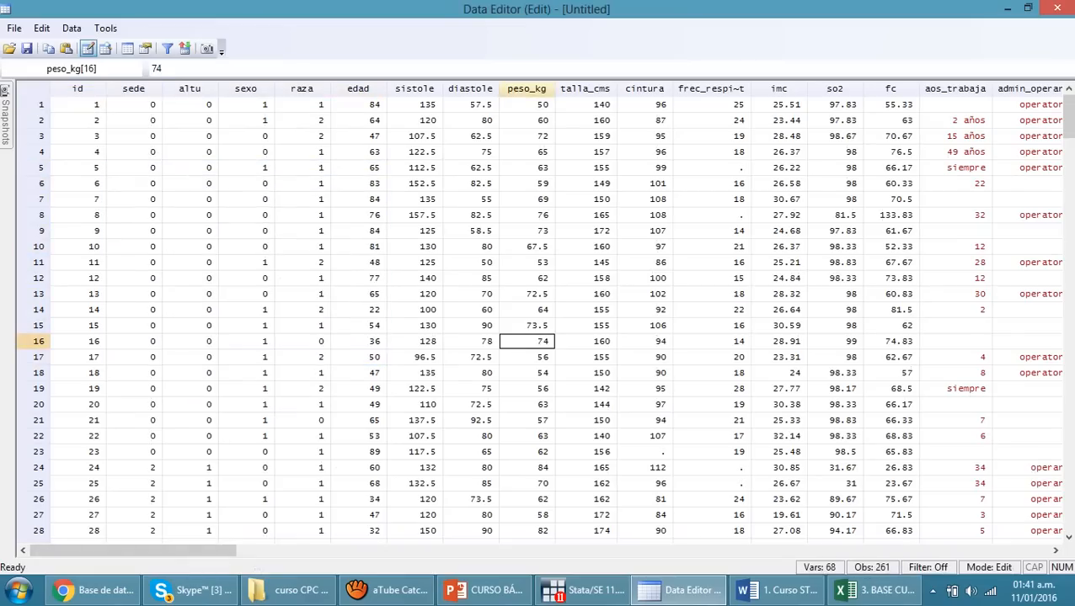
pyautogui.moveTo(77, 184); pyautogui.dragTo(190, 341)
pyautogui.click(301, 341)
pyautogui.moveTo(194, 551); pyautogui.dragTo(316, 551)
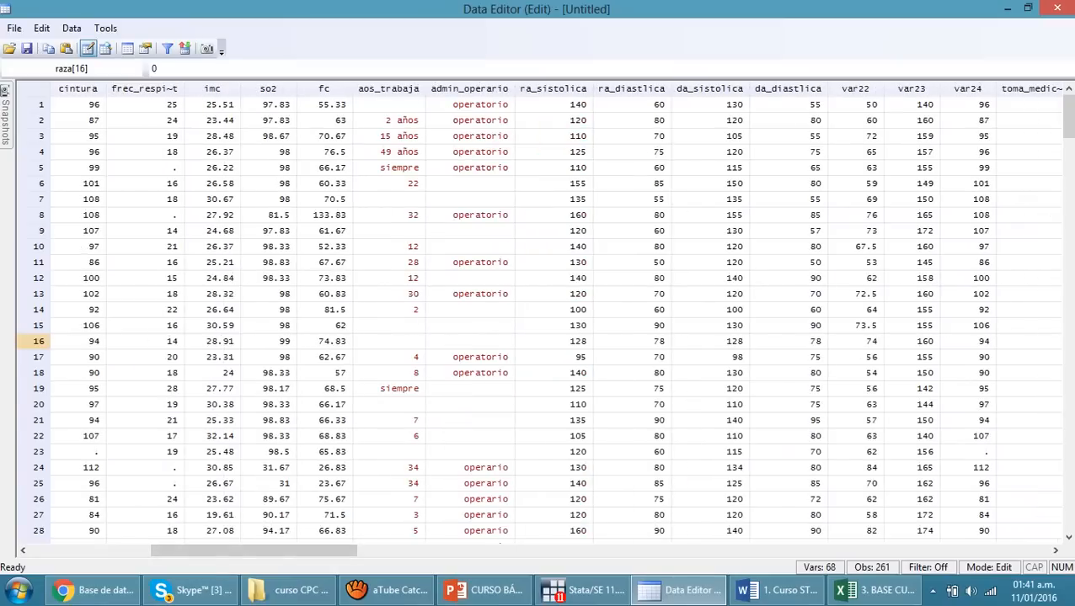
pyautogui.moveTo(389, 136); pyautogui.dragTo(470, 357)
pyautogui.click(632, 310)
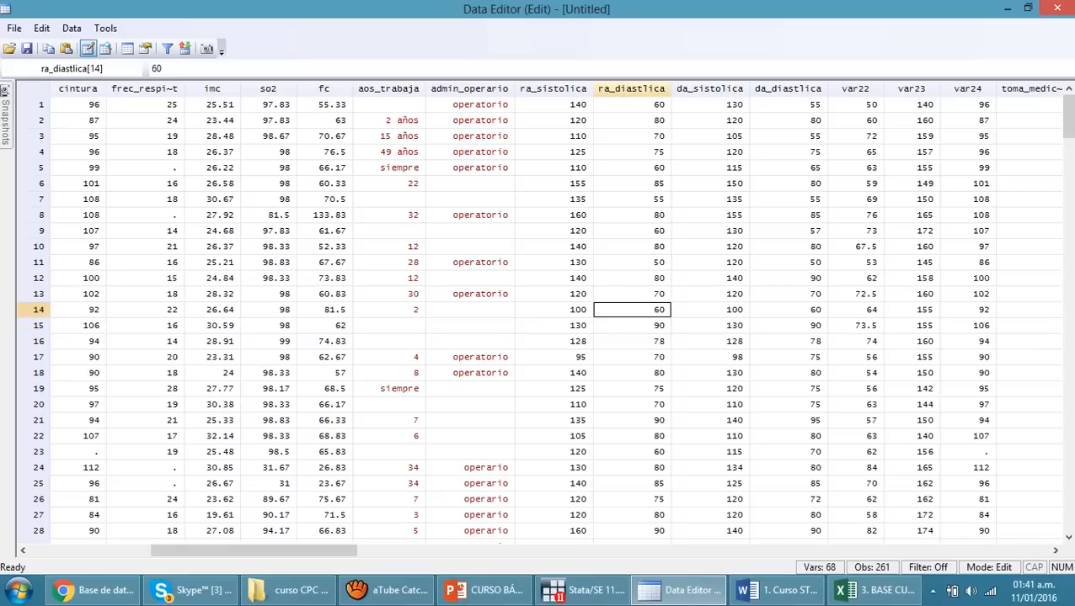
pyautogui.moveTo(253, 551); pyautogui.dragTo(132, 551)
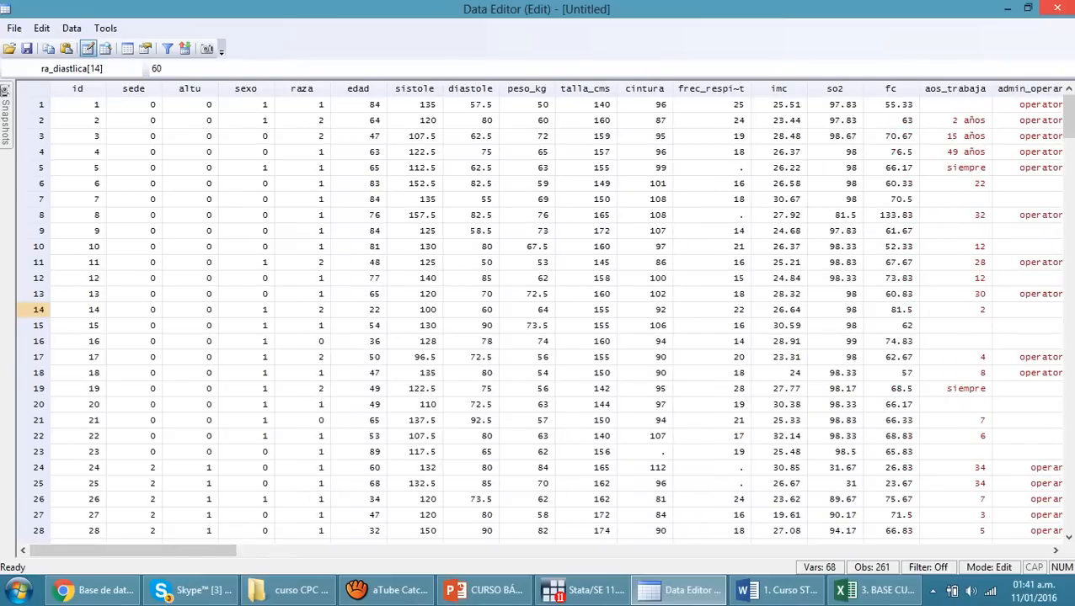
pyautogui.click(1058, 7)
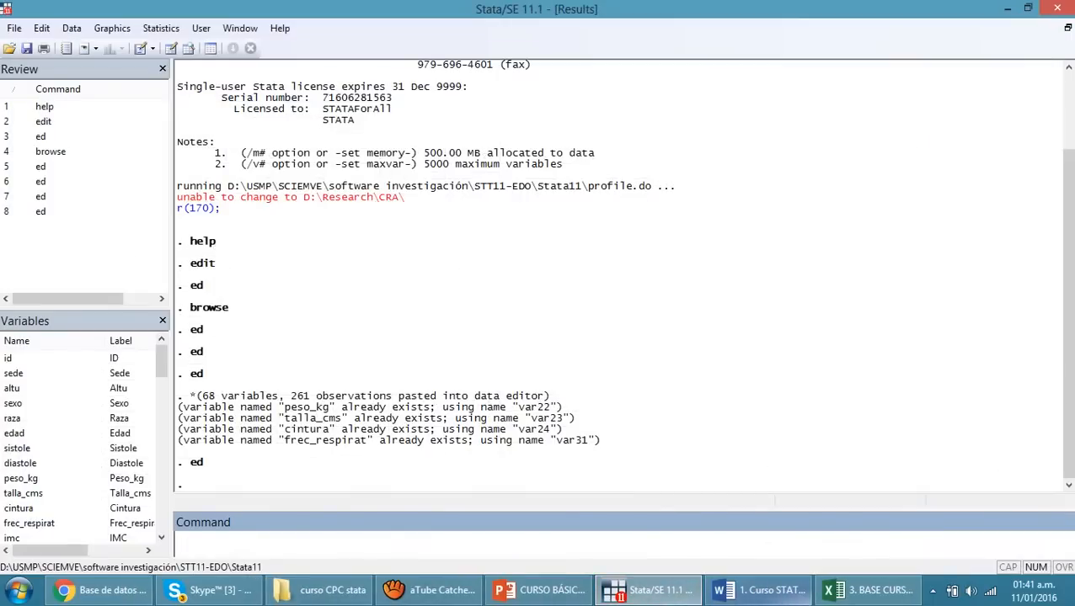
# Begin logging Stata output to a formatted log file named Log_File_curso on the desktop
pyautogui.click(539, 591)
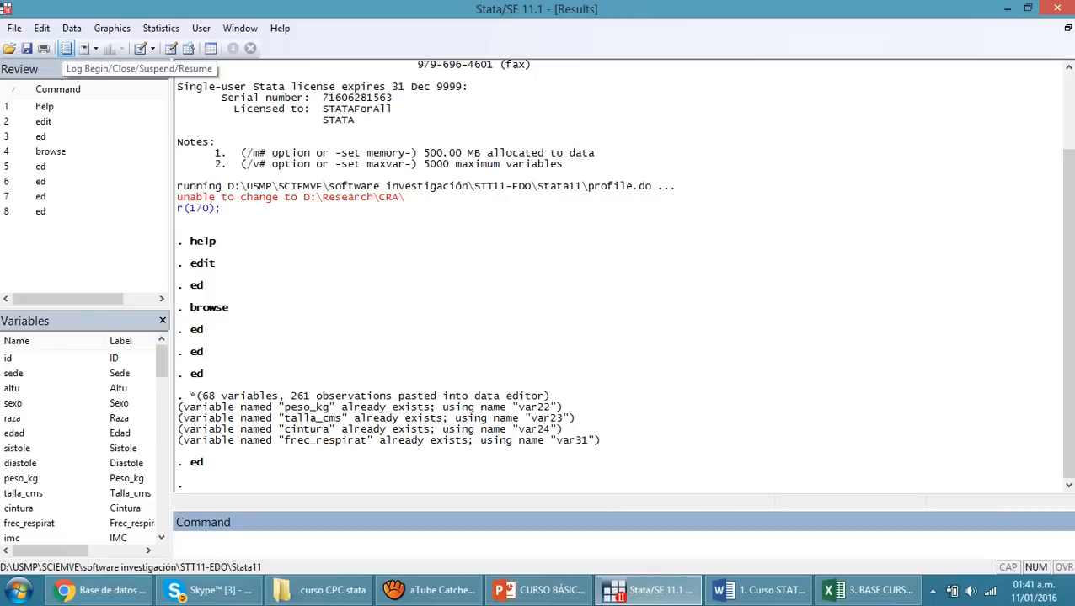
pyautogui.click(66, 48)
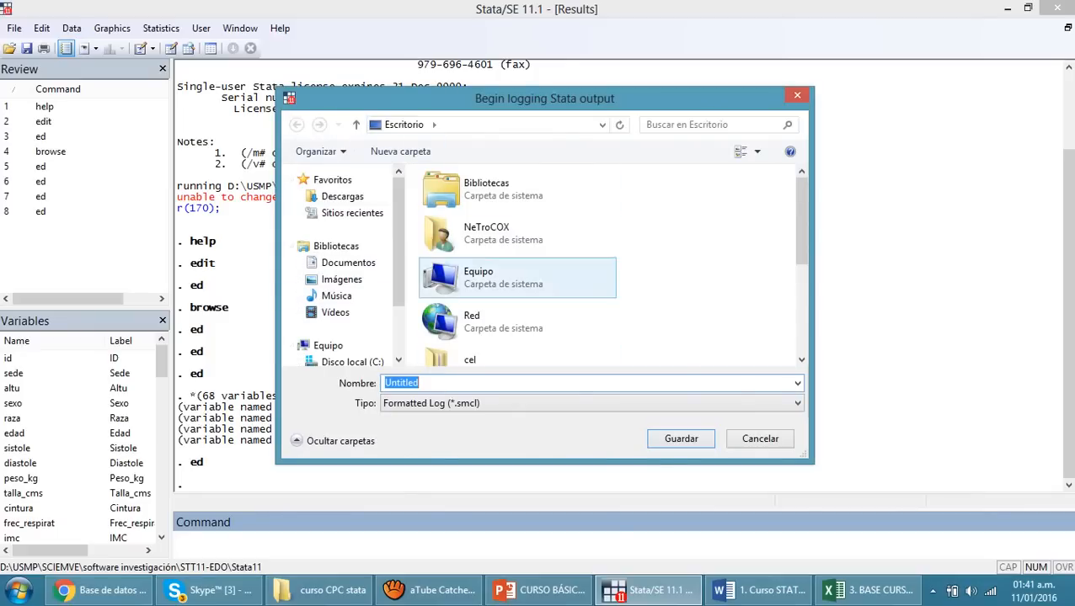
pyautogui.write('Log-')
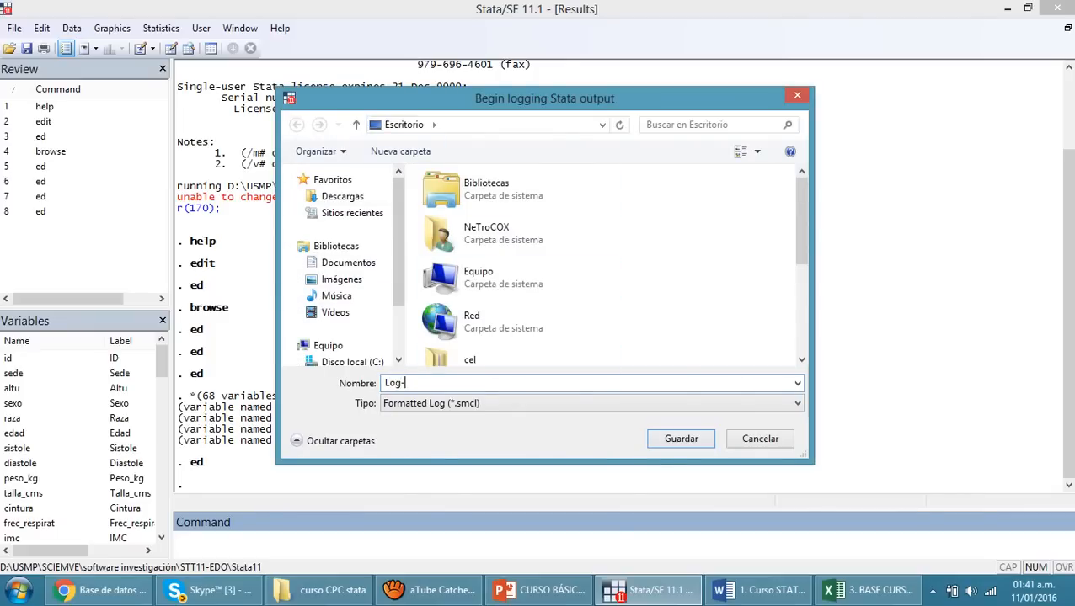
pyautogui.write('_Fil')
pyautogui.press('BackSpace')
pyautogui.press('BackSpace')
pyautogui.write('ile_curso')
pyautogui.press('Return')
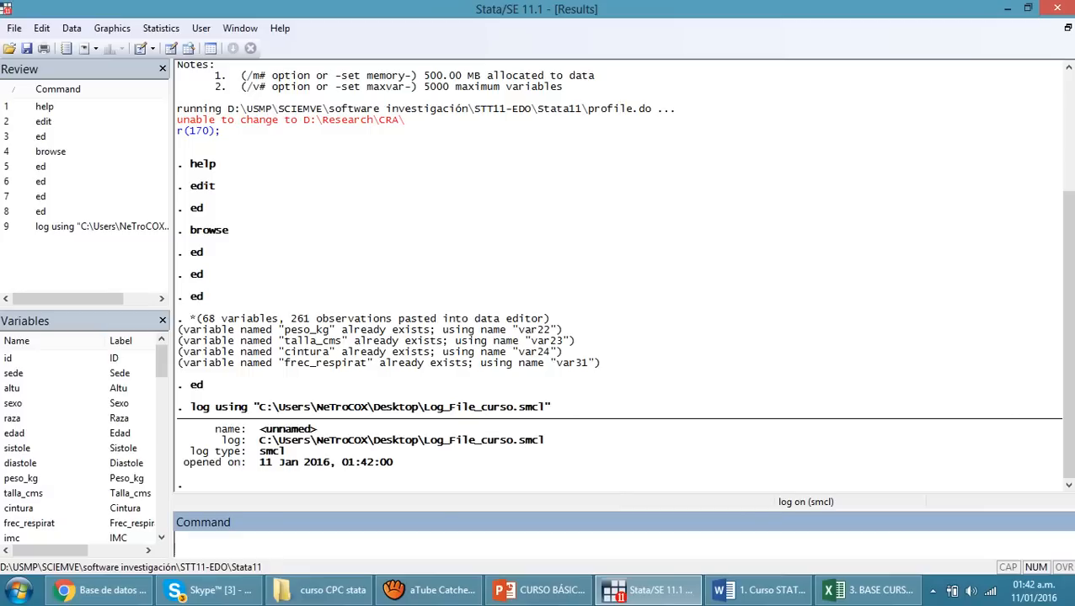
# Highlight the "opened on" line of the new log in the results
pyautogui.moveTo(177, 463); pyautogui.dragTo(392, 463)
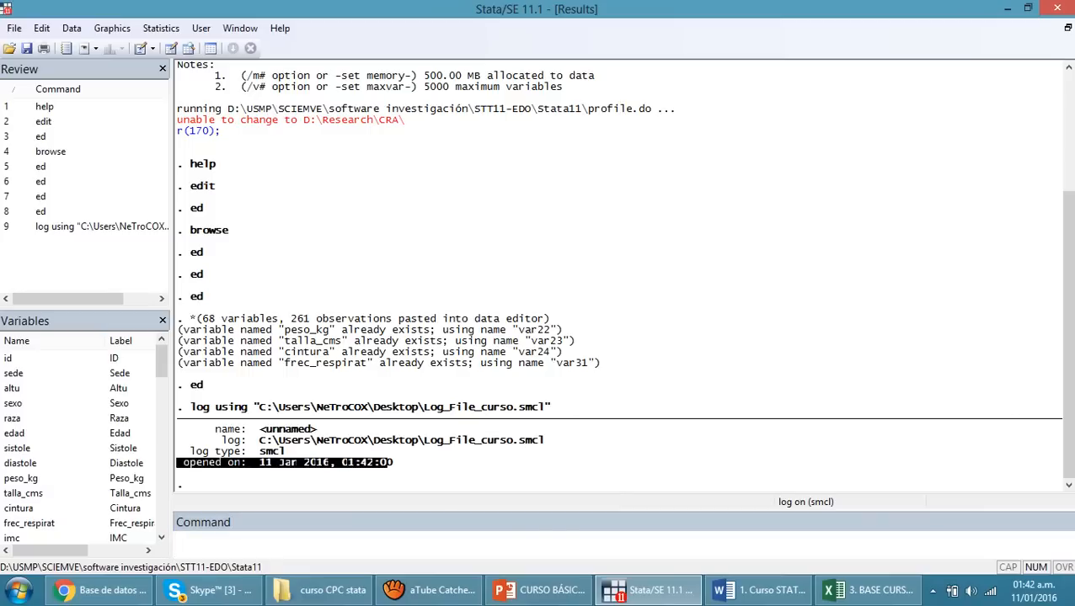
pyautogui.click(286, 463)
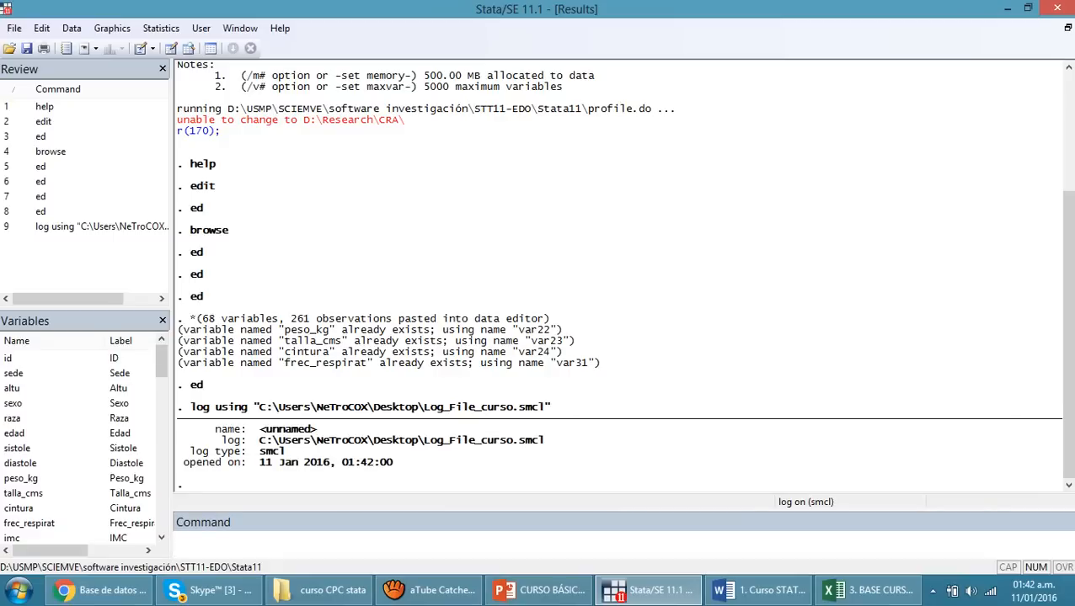
pyautogui.moveTo(183, 463); pyautogui.dragTo(235, 463)
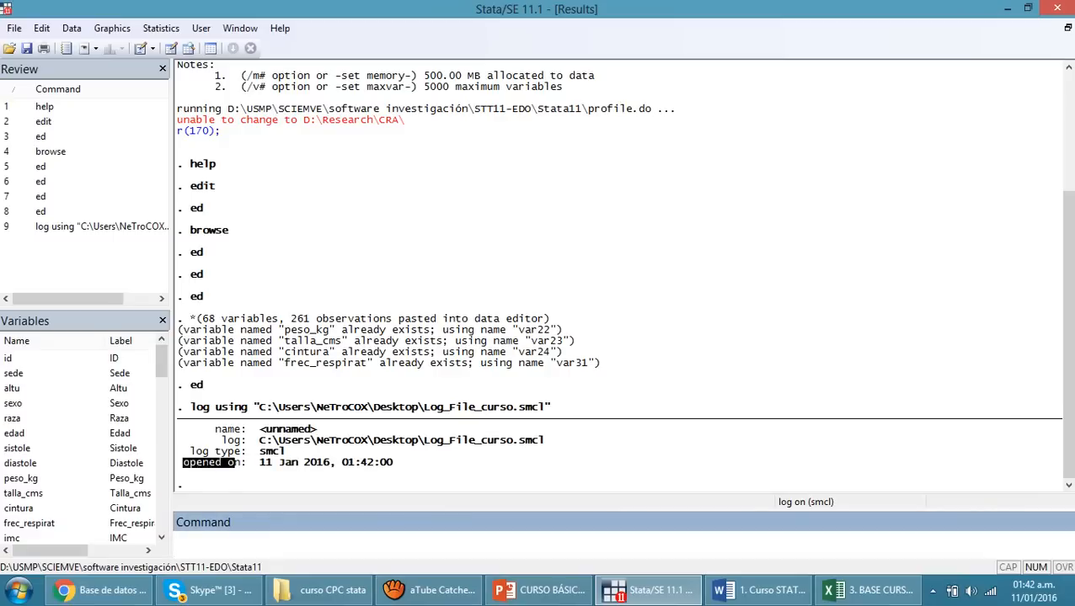
# Produce frequency tables for sexo with tabulate and for raza with the abbreviated command tab raz
pyautogui.write('tab')
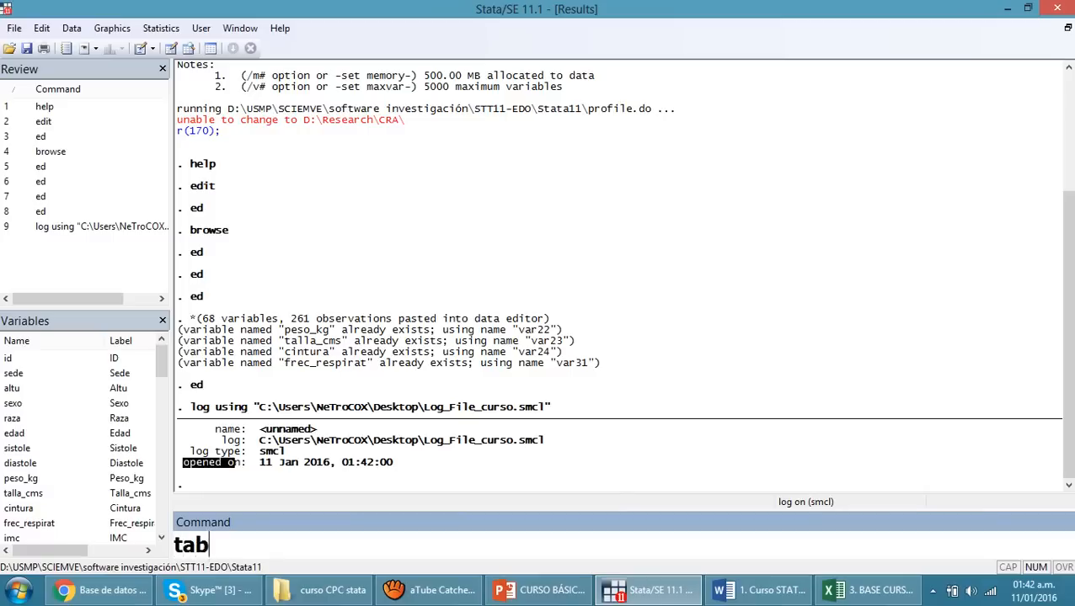
pyautogui.write('ulate')
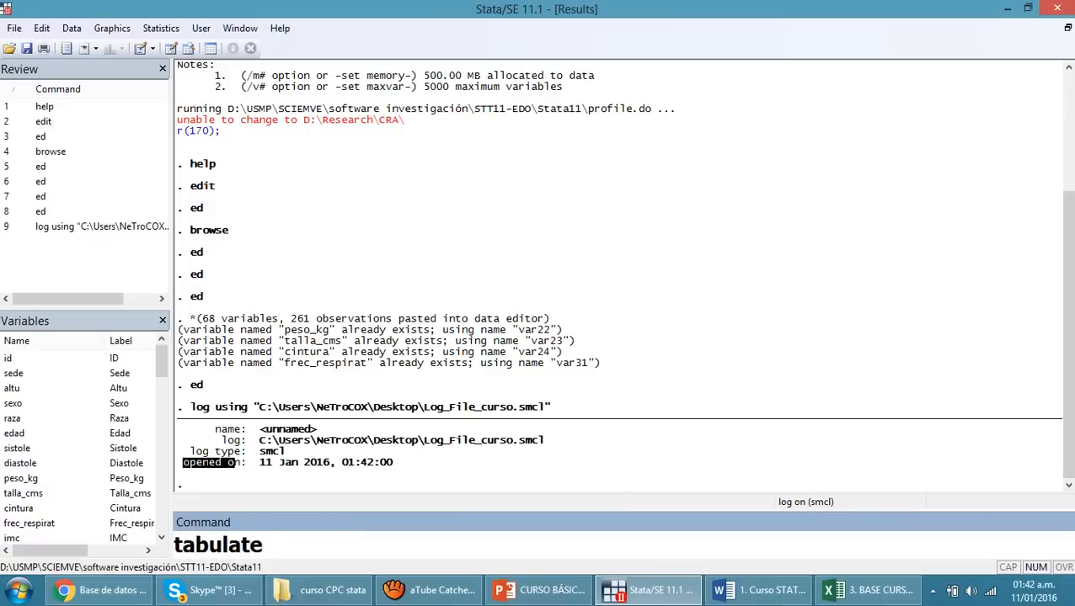
pyautogui.write(' sexo')
pyautogui.press('Return')
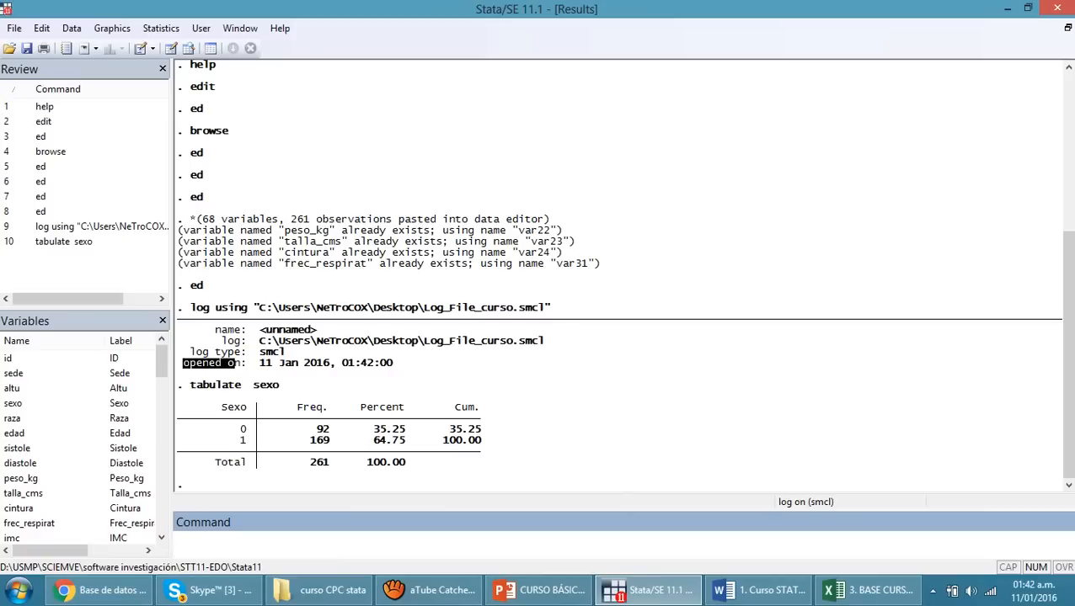
pyautogui.write('tab')
pyautogui.write('raz')
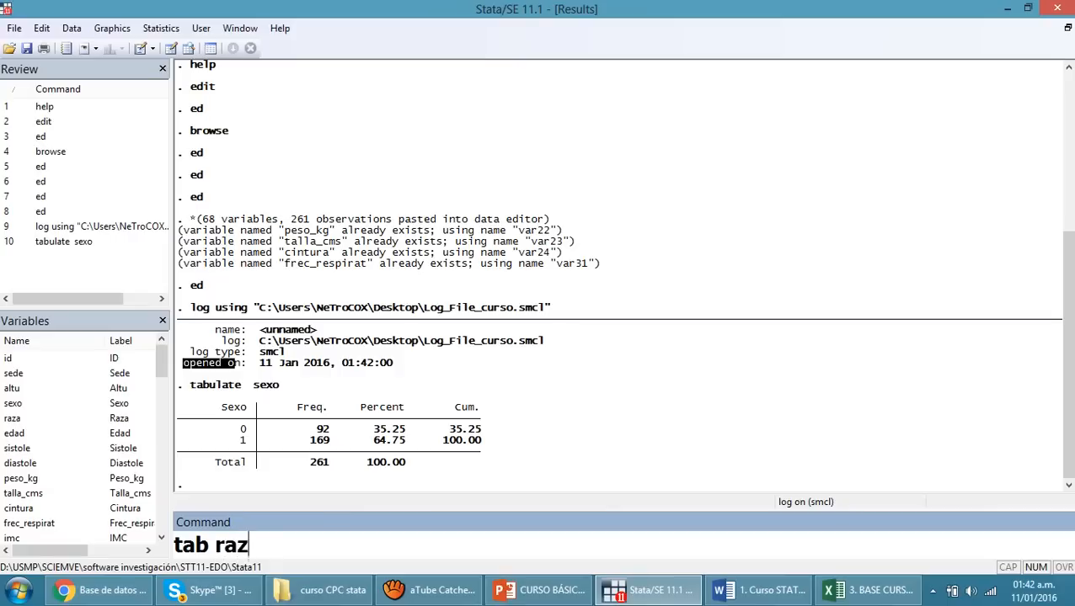
pyautogui.press('Return')
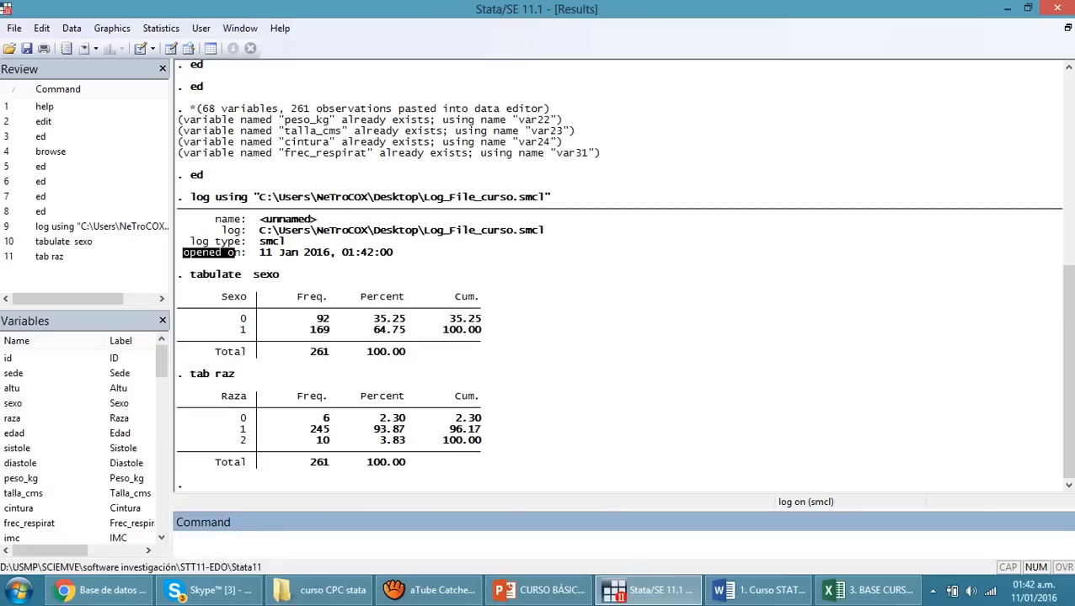
# Highlight categories 0, 1 and 2 of the Raza table together with their frequencies
pyautogui.moveTo(240, 418); pyautogui.dragTo(250, 440)
pyautogui.click(250, 440)
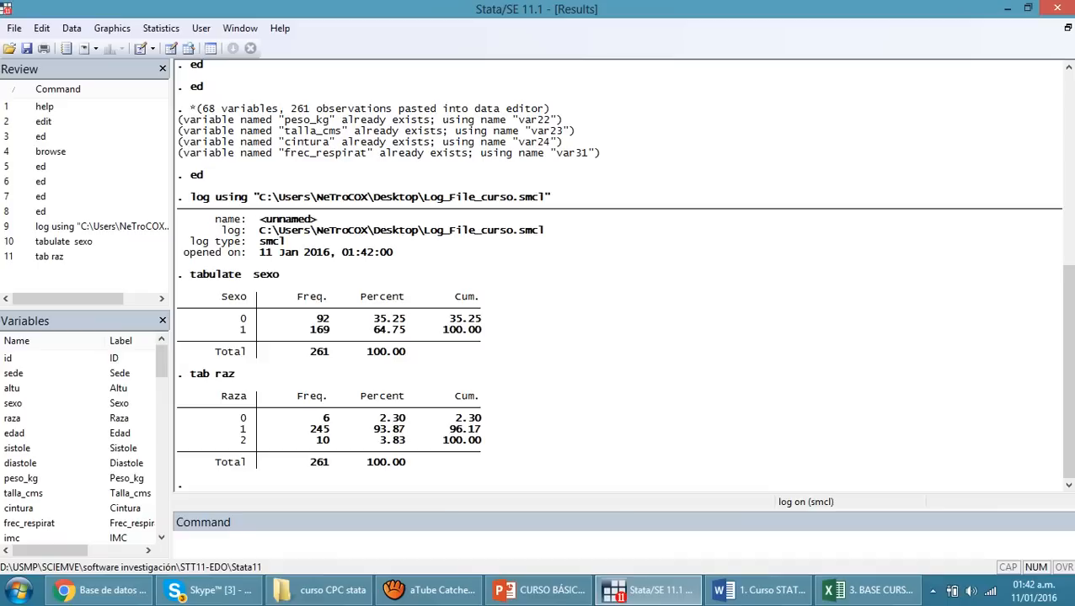
pyautogui.moveTo(240, 418); pyautogui.dragTo(337, 418)
pyautogui.click(243, 430)
pyautogui.moveTo(304, 430); pyautogui.dragTo(355, 429)
pyautogui.moveTo(233, 440); pyautogui.dragTo(342, 440)
pyautogui.click(342, 441)
# Tabulate the edad variable and run sum to summarize all variables in the dataset
pyautogui.click(337, 542)
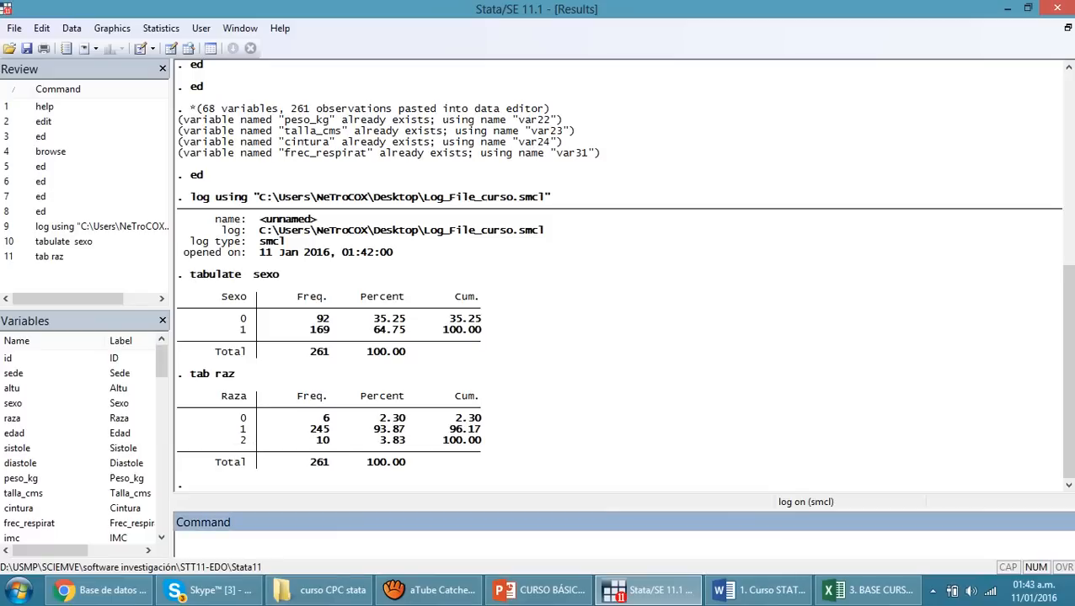
pyautogui.write('tab edad')
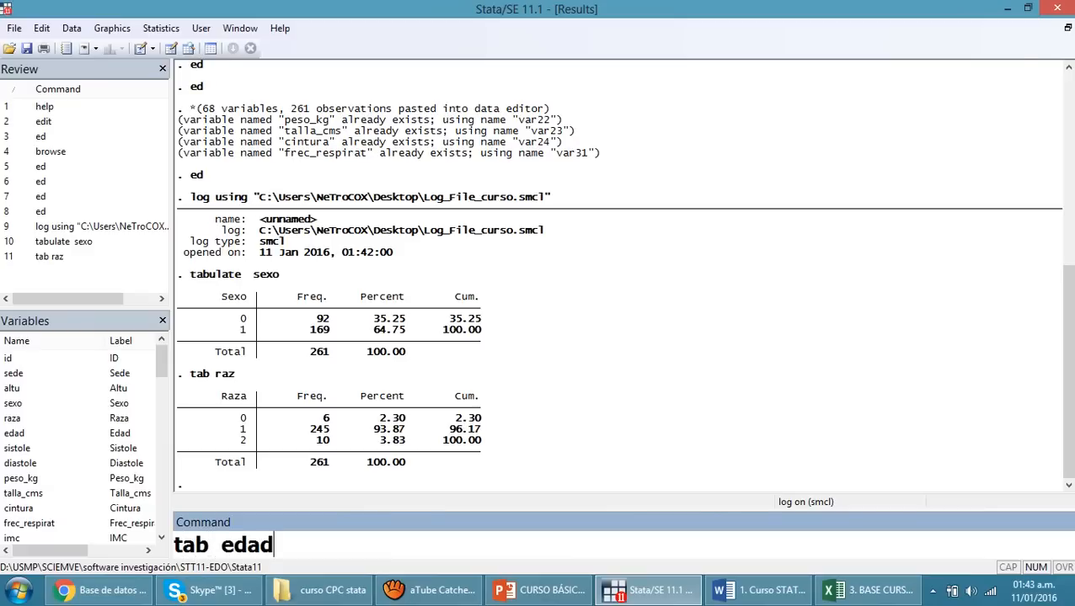
pyautogui.press('Return')
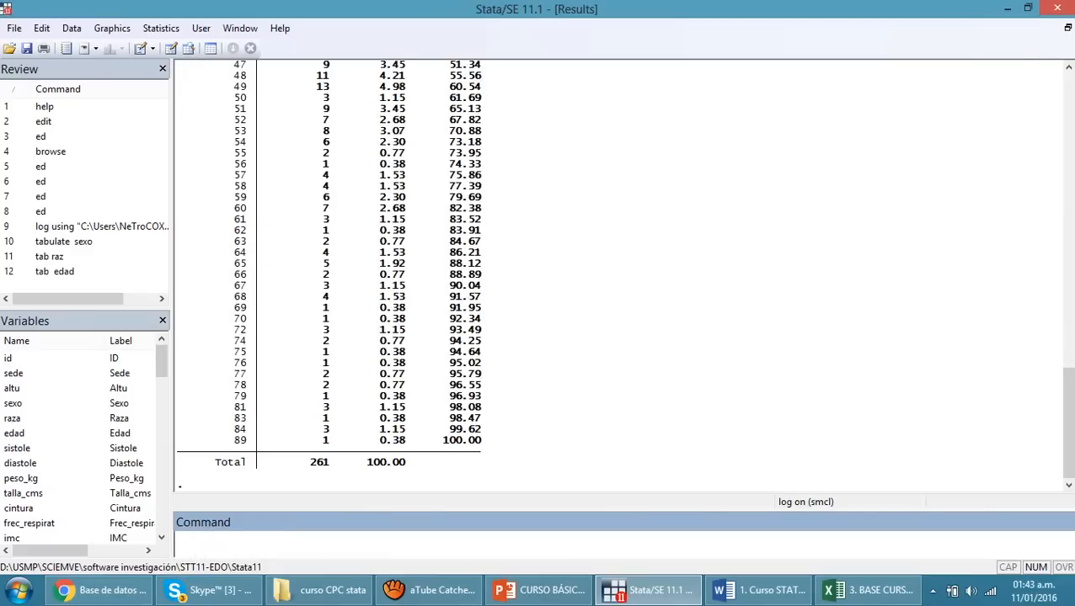
pyautogui.write('sum')
pyautogui.press('Return')
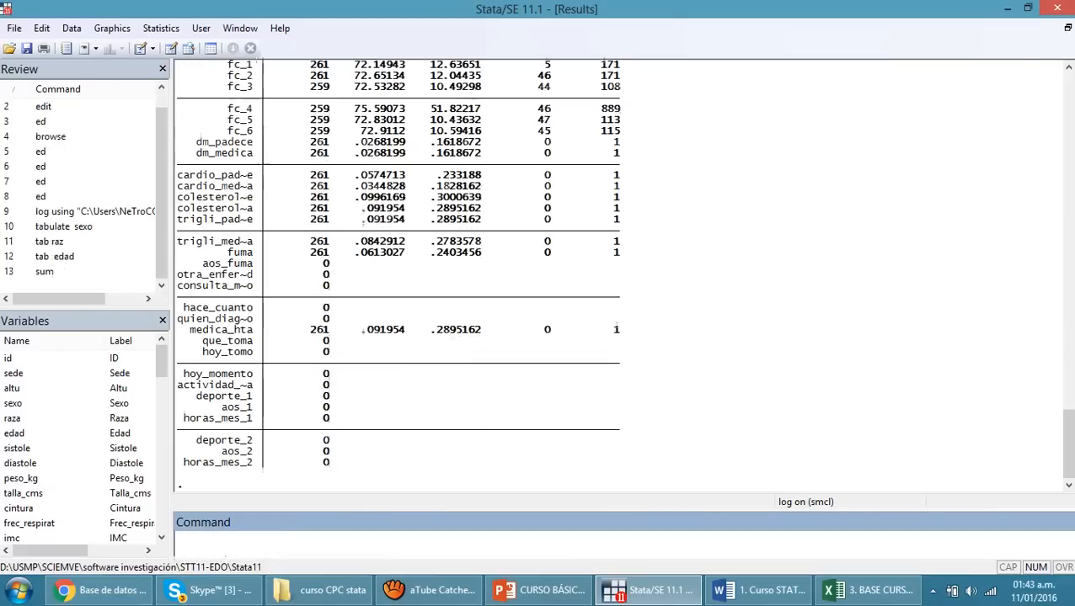
# Drop the variable horas_mes_2 from the dataset
pyautogui.write('drop')
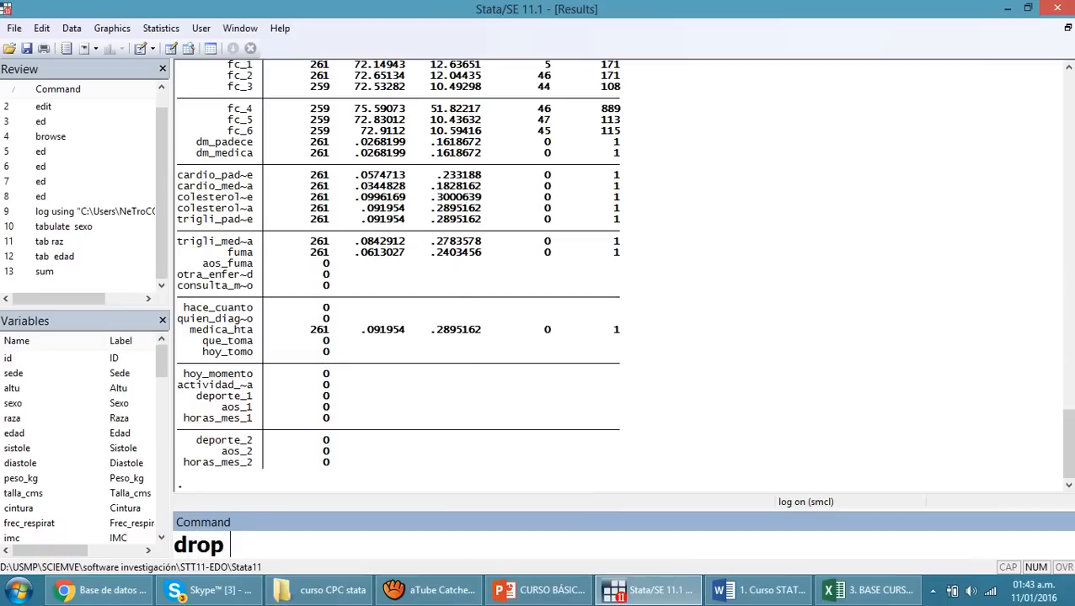
pyautogui.moveTo(161, 362); pyautogui.dragTo(161, 505)
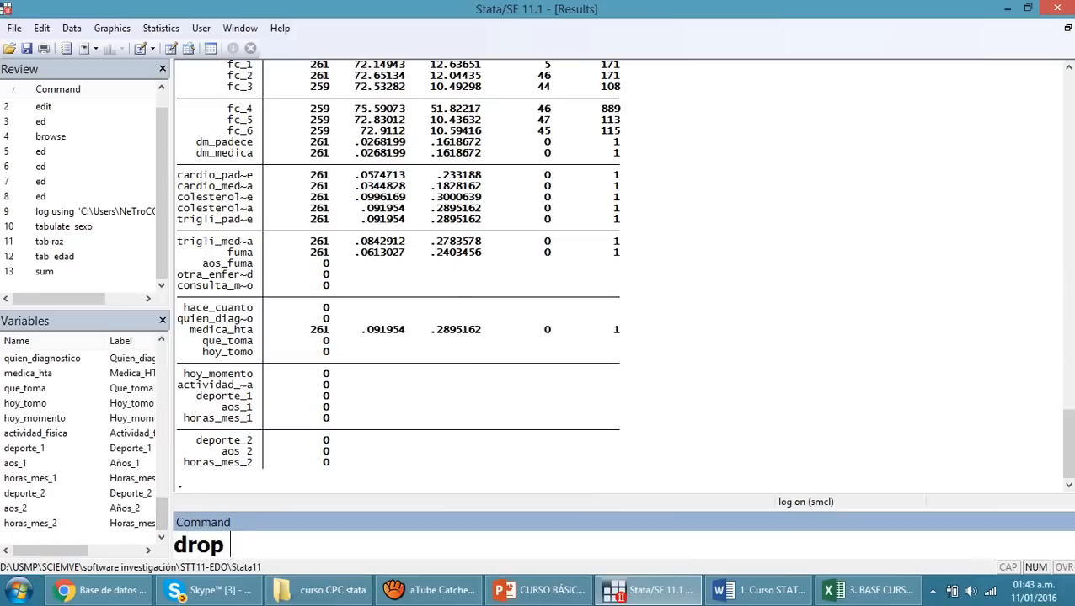
pyautogui.doubleClick(30, 523)
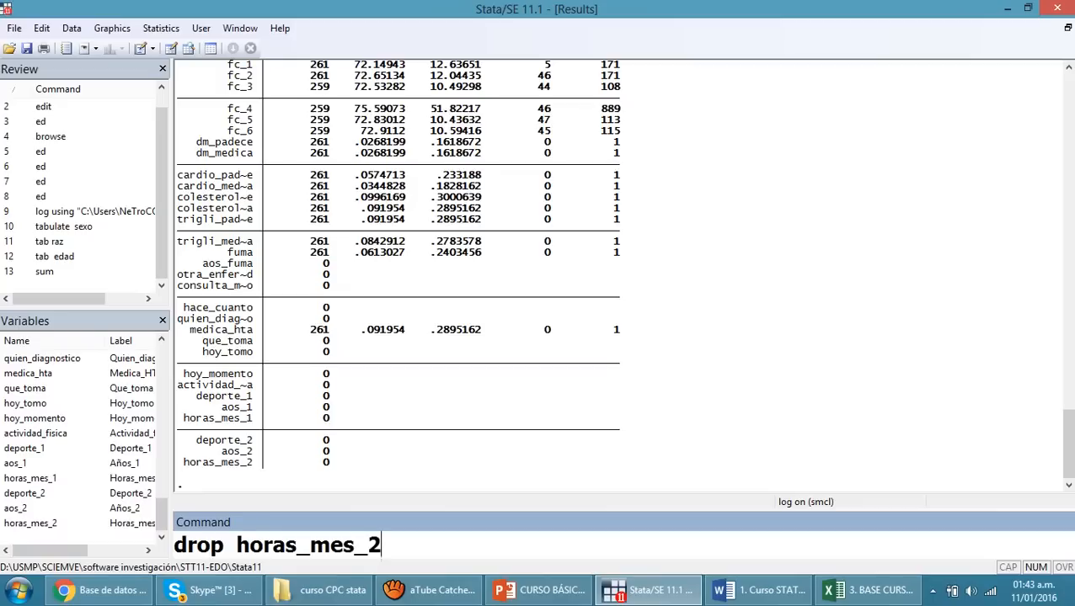
pyautogui.press('Return')
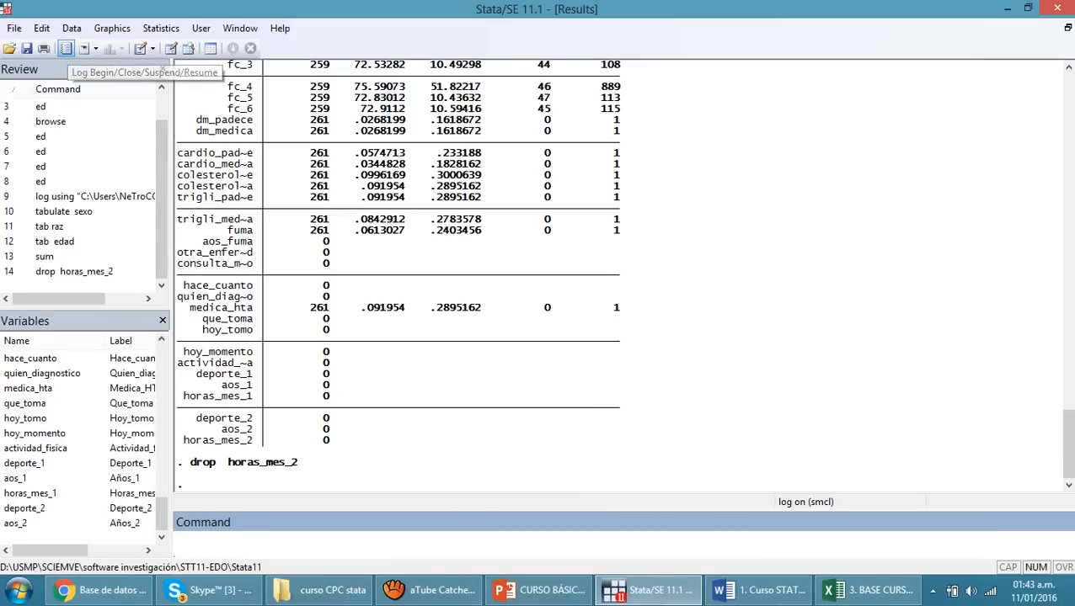
# Close the current log file through the Stata log options
pyautogui.click(65, 48)
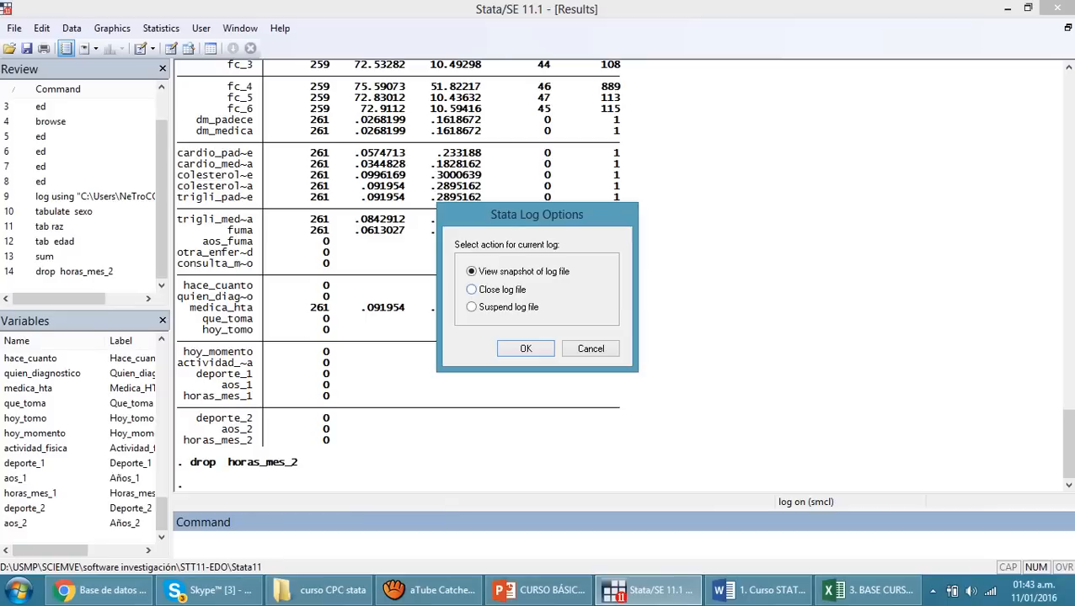
pyautogui.click(472, 290)
pyautogui.press('Return')
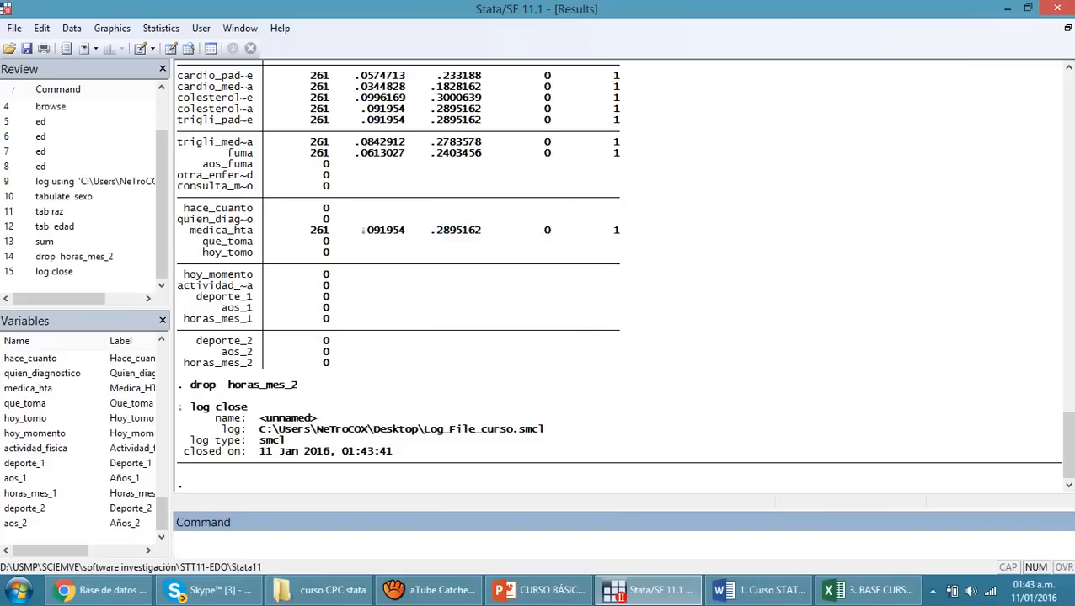
pyautogui.click(268, 452)
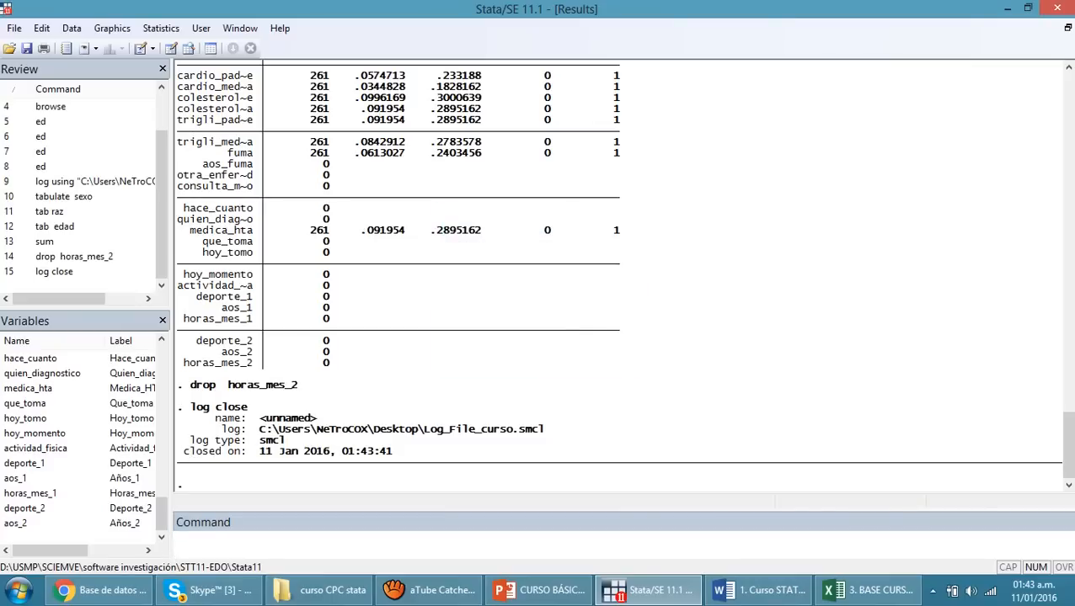
# Highlight the log's closing time, close Stata and start a fresh Stata session from the desktop
pyautogui.moveTo(252, 452); pyautogui.dragTo(393, 452)
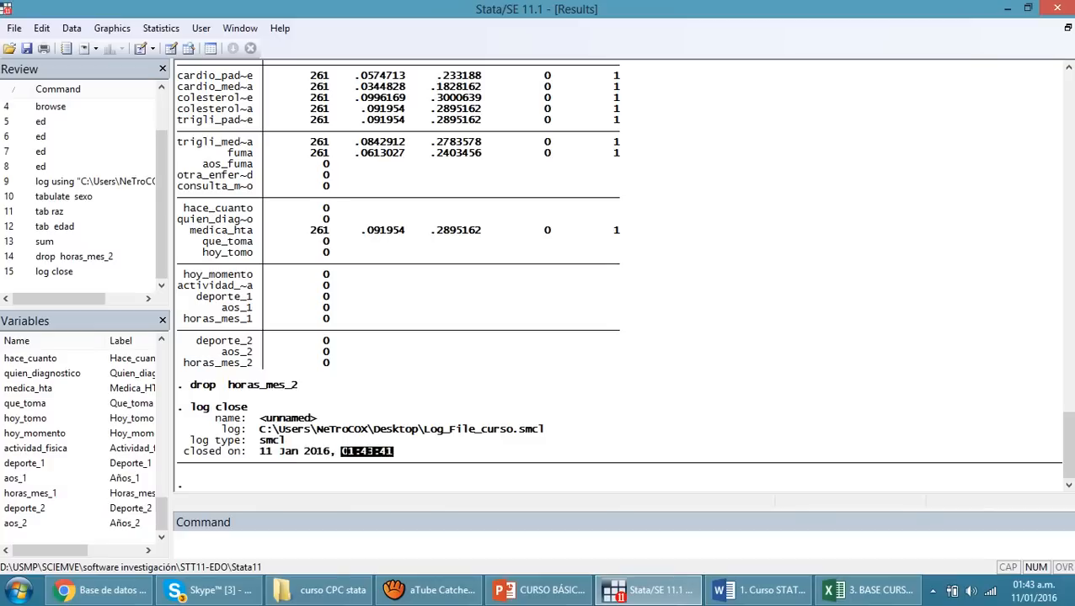
pyautogui.click(392, 453)
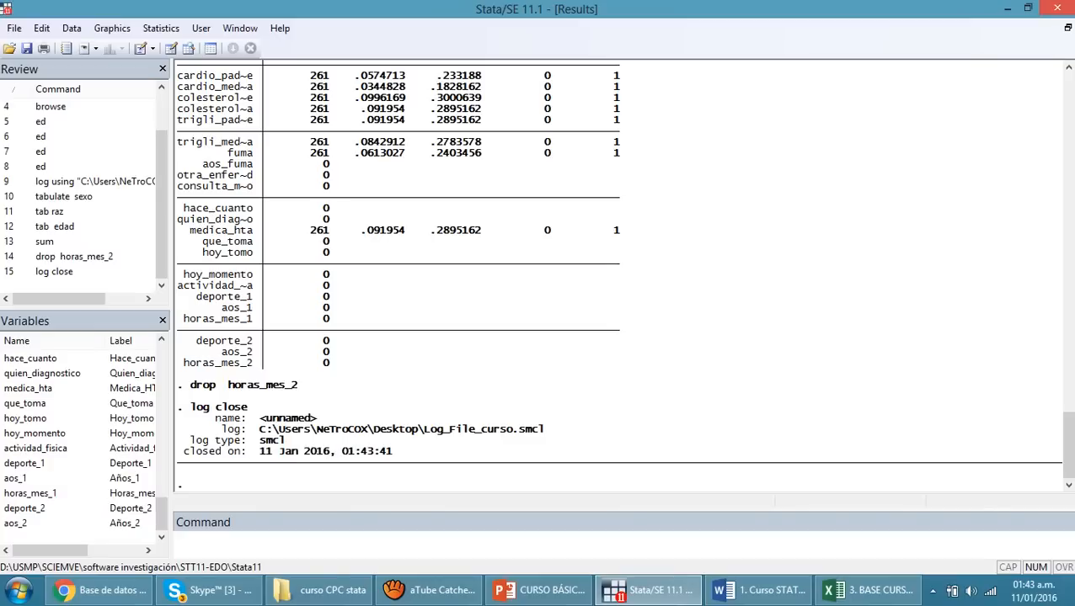
pyautogui.click(1058, 8)
pyautogui.click(537, 322)
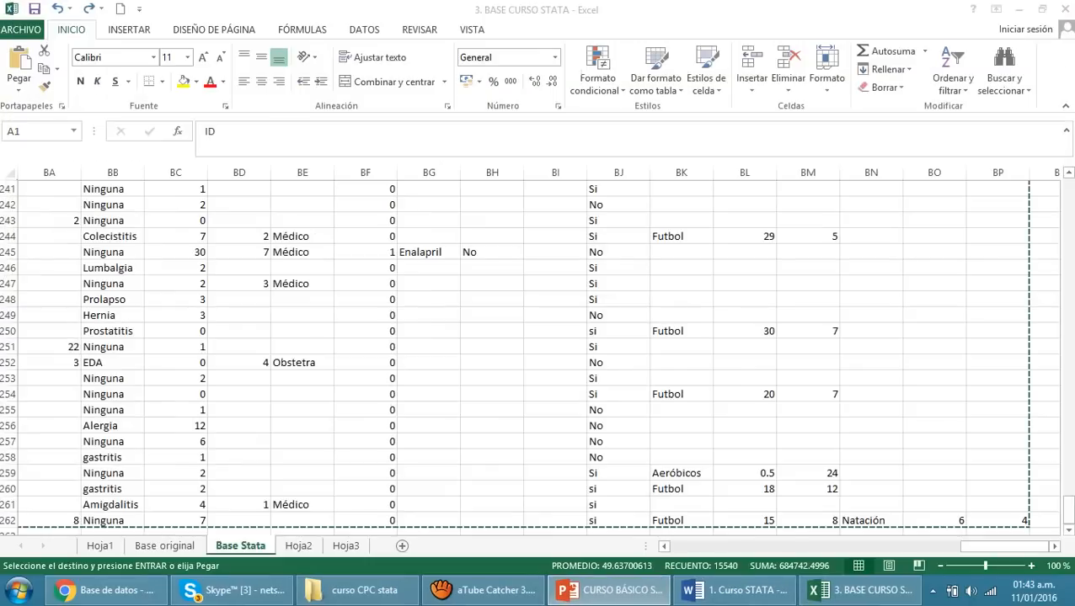
pyautogui.press('super+d')
pyautogui.doubleClick(1032, 24)
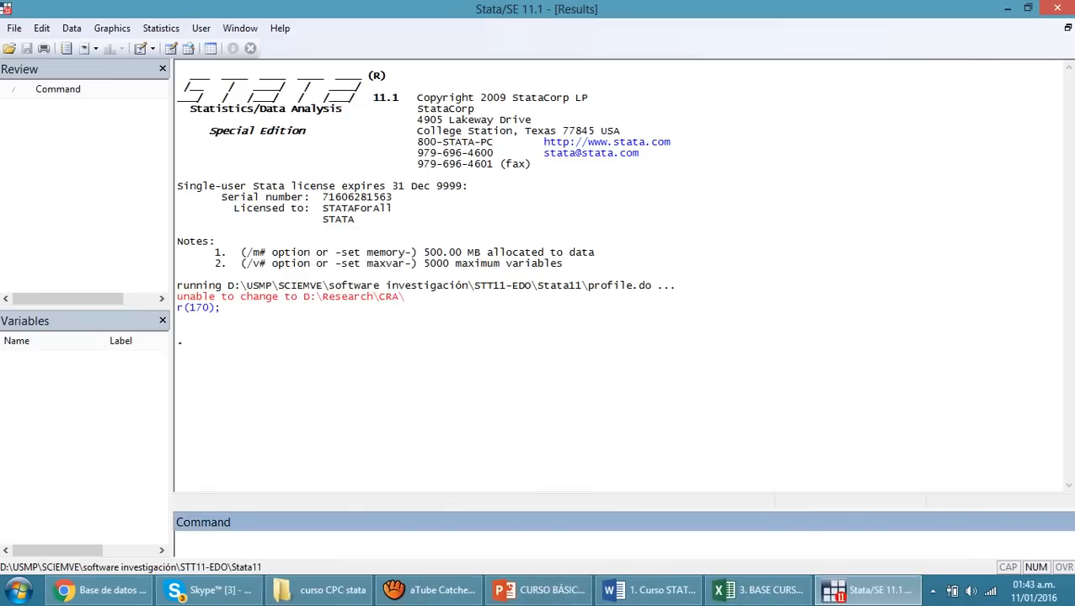
# Paste the copied Base Stata sheet into Stata's Data Editor with the first row as variable names, and close the editor
pyautogui.write('ed')
pyautogui.press('Return')
pyautogui.click(680, 590)
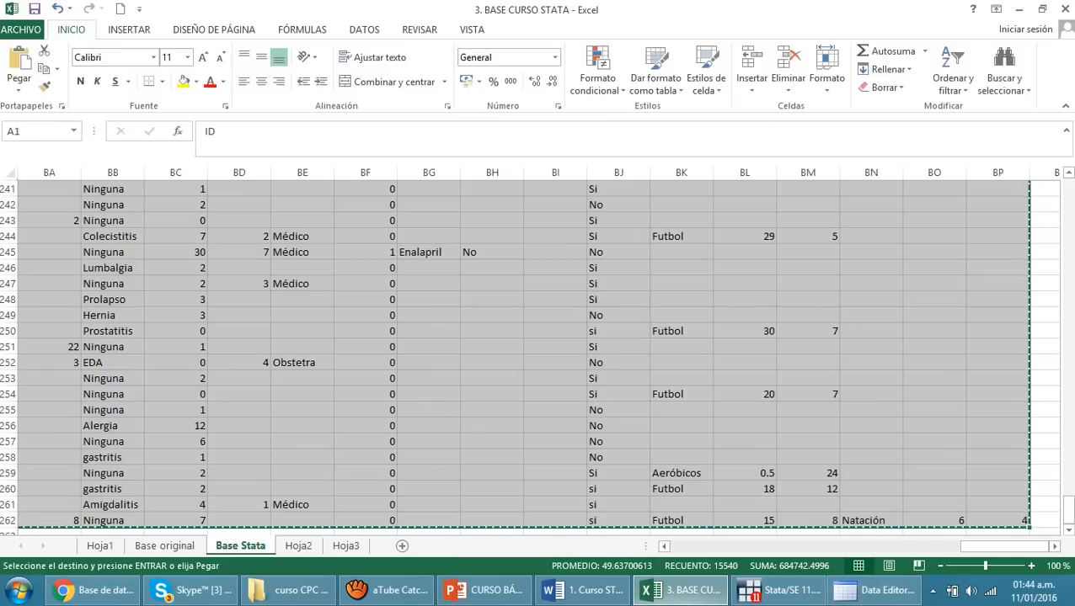
pyautogui.click(876, 590)
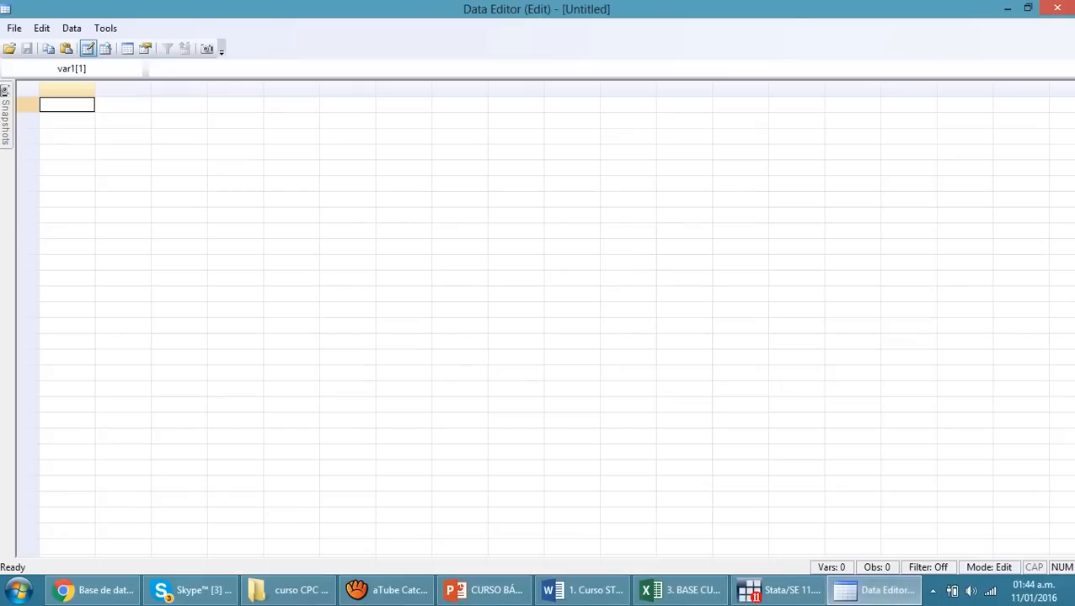
pyautogui.hotkey('ctrl', 'v')
pyautogui.click(525, 340)
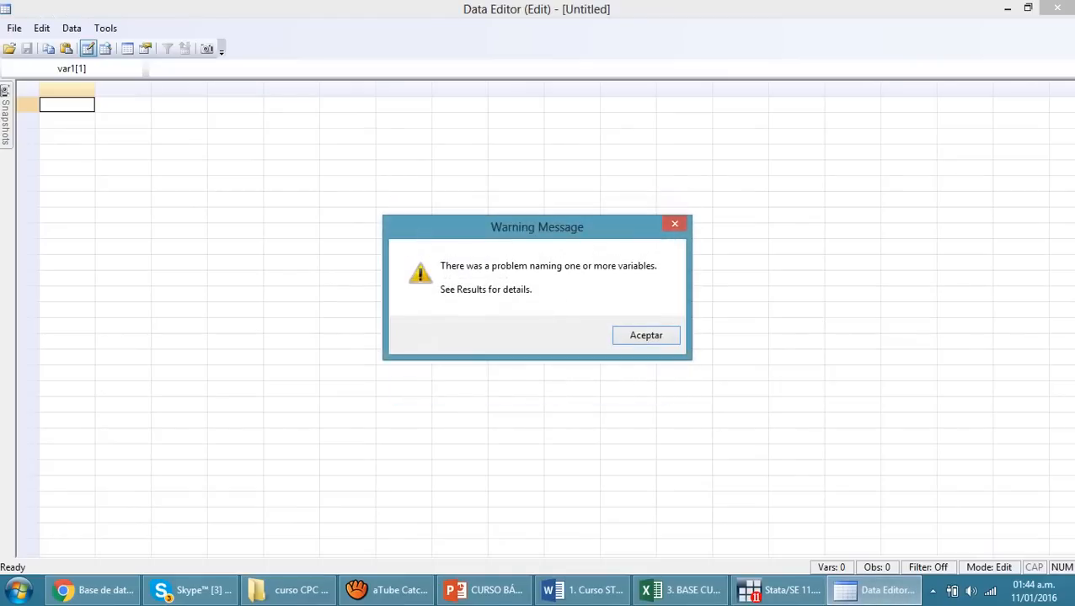
pyautogui.press('Return')
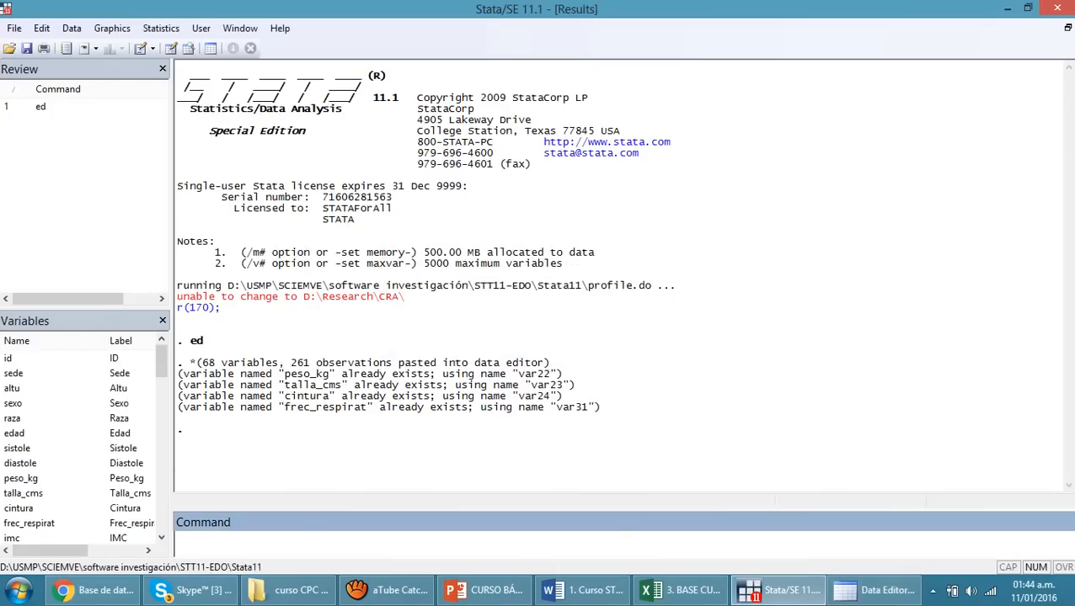
pyautogui.click(876, 590)
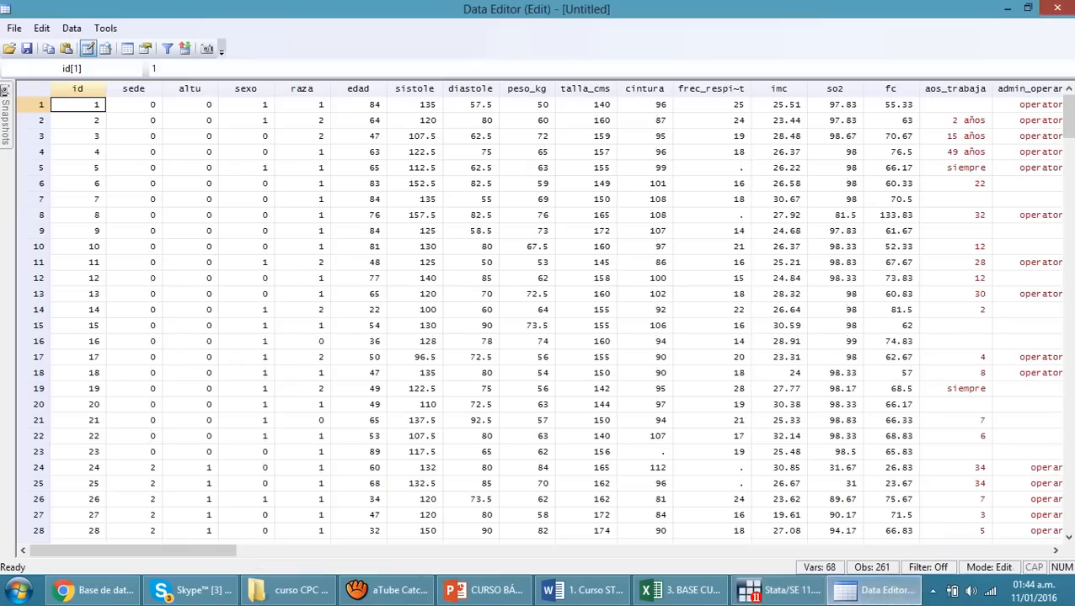
pyautogui.click(1057, 7)
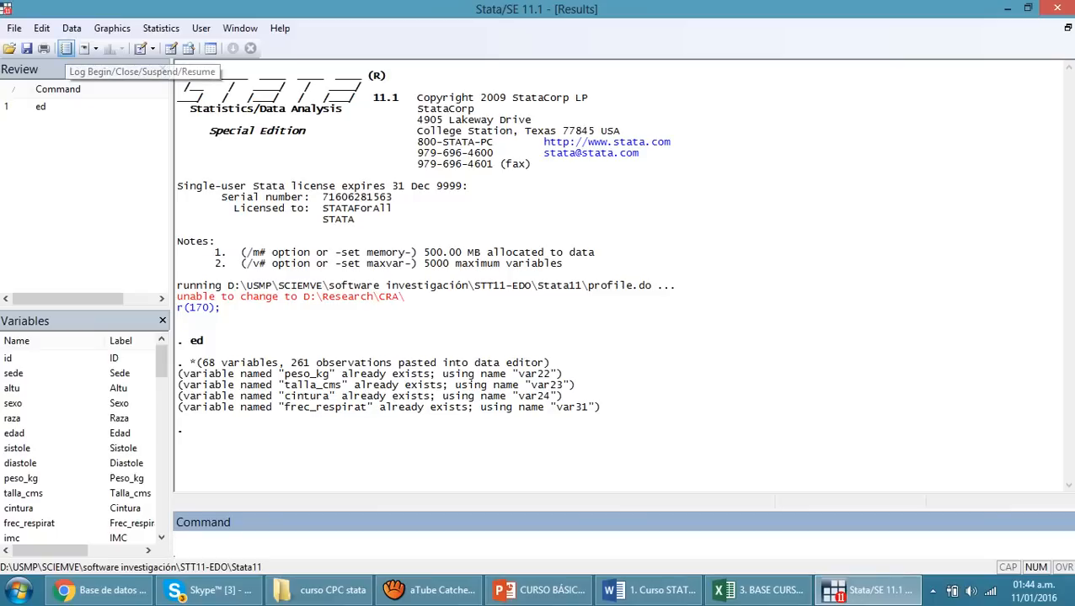
# Open the existing log file Log_File_curso from the desktop (Escritorio) with the View existing file (read-only) option
pyautogui.click(67, 48)
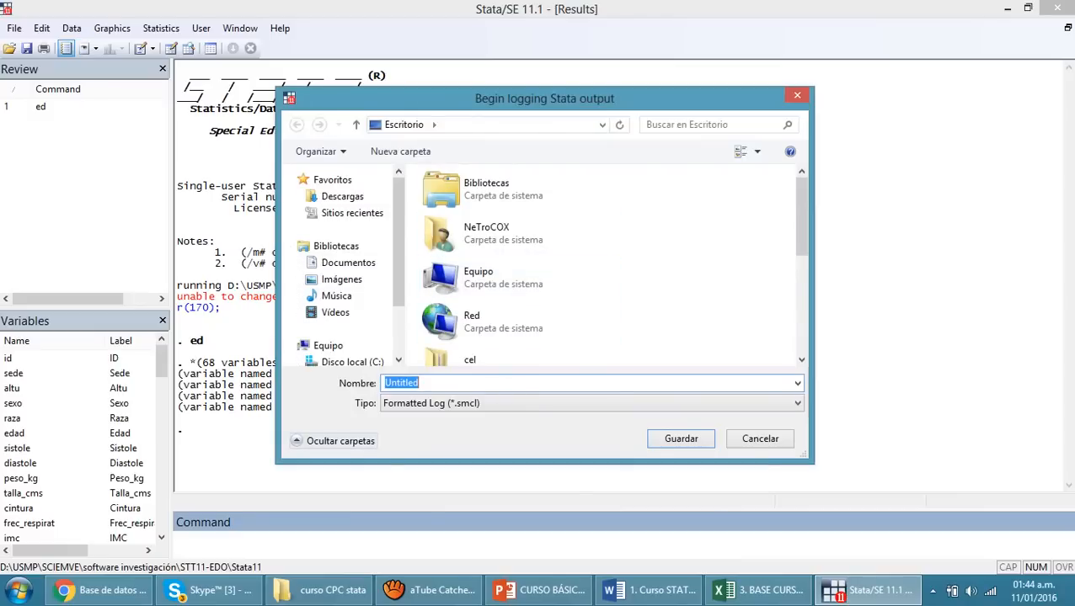
pyautogui.click(640, 270)
pyautogui.scroll(-3, 640, 270)
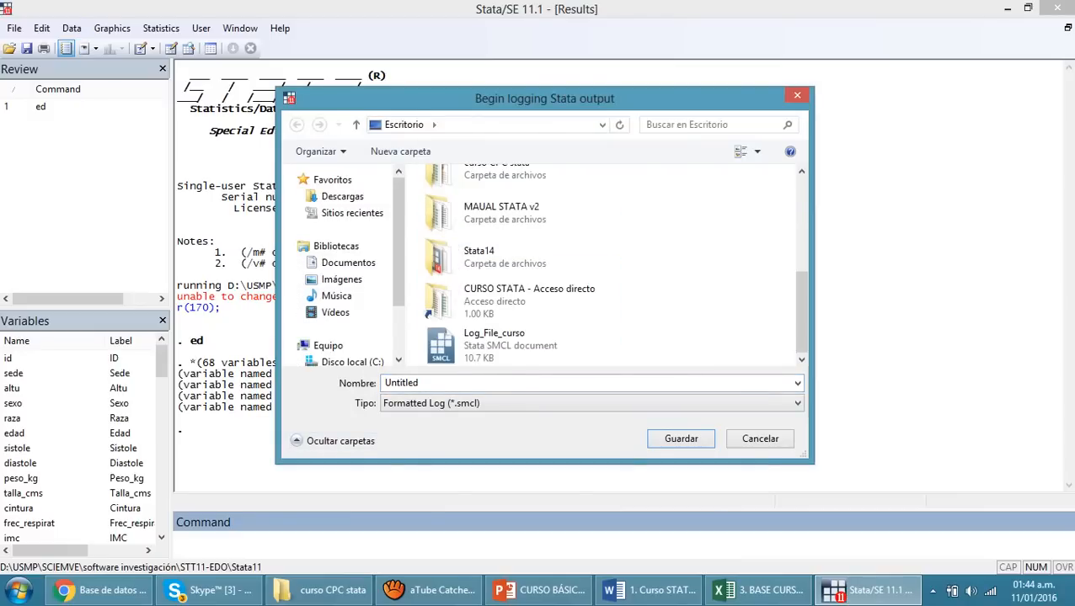
pyautogui.click(517, 346)
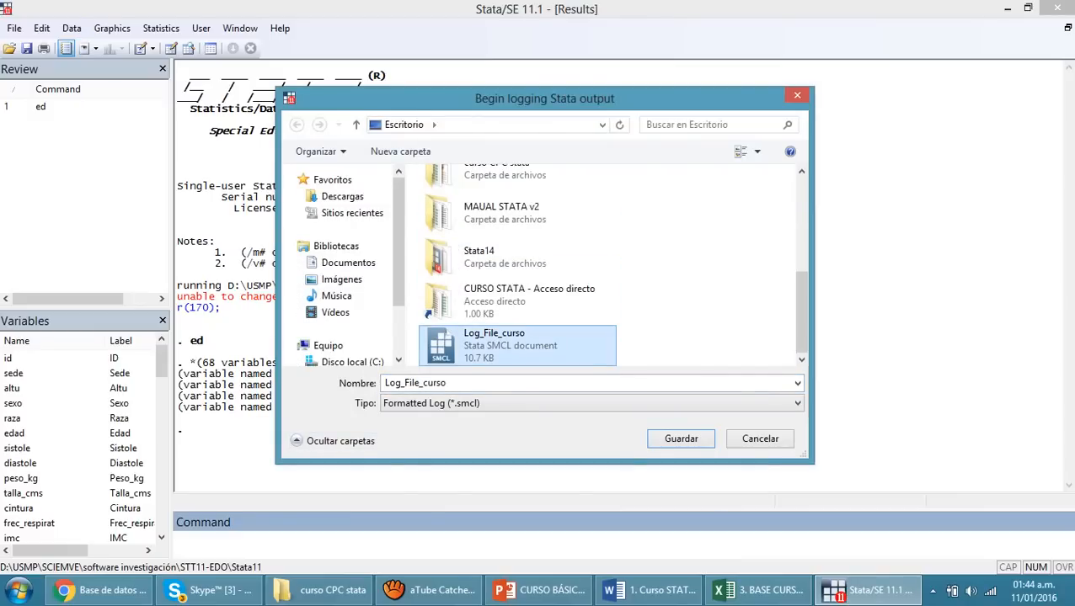
pyautogui.click(681, 439)
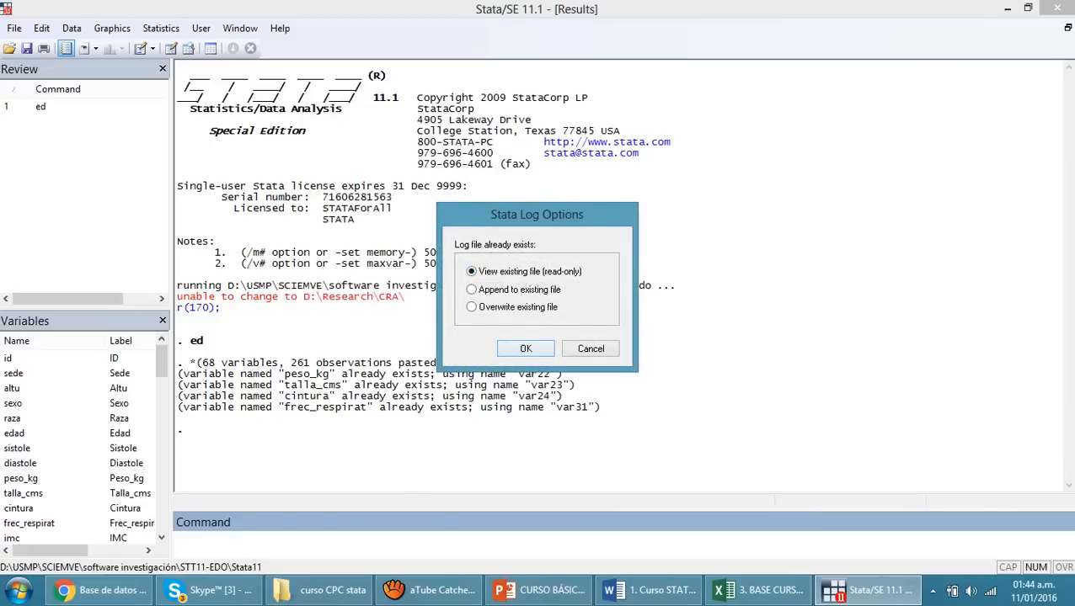
pyautogui.click(533, 348)
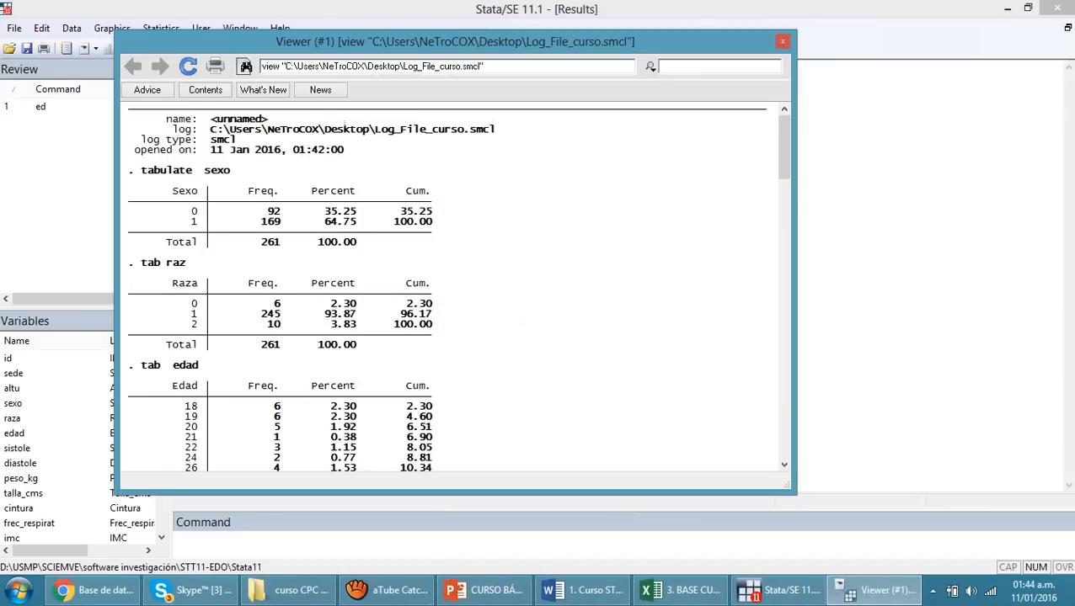
# Highlight the log's header block and its tabulations of sexo and raza in the Viewer
pyautogui.moveTo(347, 43); pyautogui.dragTo(342, 65)
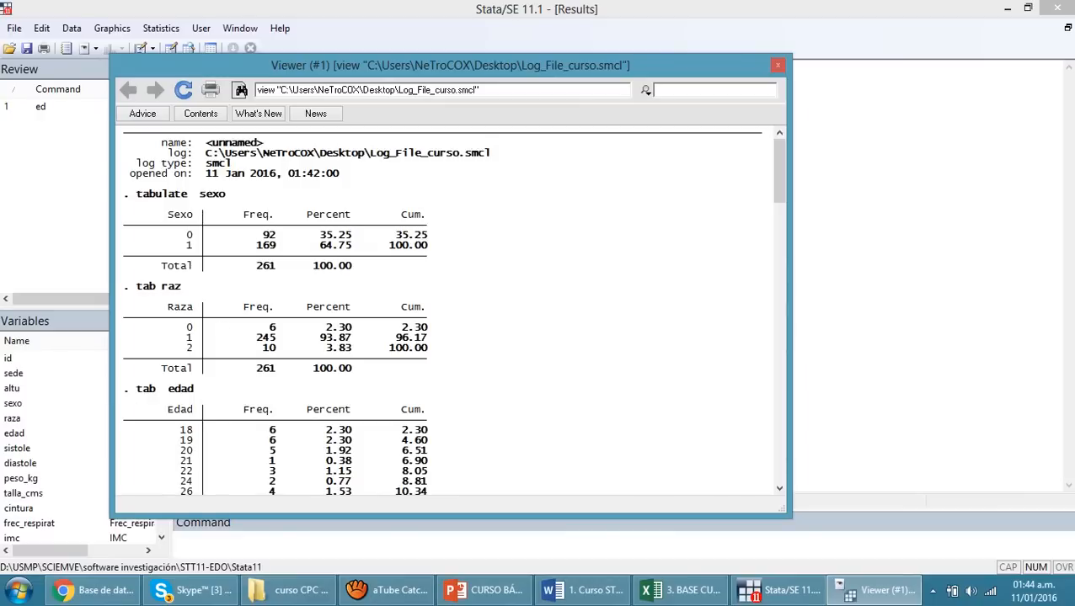
pyautogui.moveTo(123, 143); pyautogui.dragTo(341, 174)
pyautogui.scroll(-1, 342, 173)
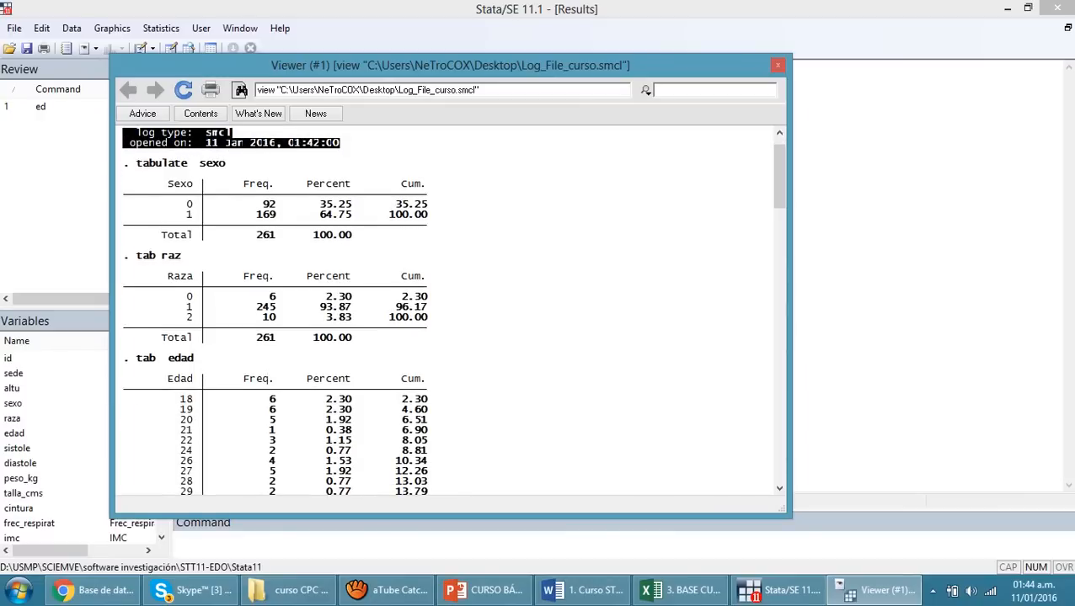
pyautogui.moveTo(136, 163); pyautogui.dragTo(352, 236)
pyautogui.moveTo(135, 255); pyautogui.dragTo(418, 328)
# Examine the rest of the saved log, from the edad tabulation and variable summary through to the log close entry
pyautogui.scroll(-7, 412, 330)
pyautogui.scroll(-20, 446, 312)
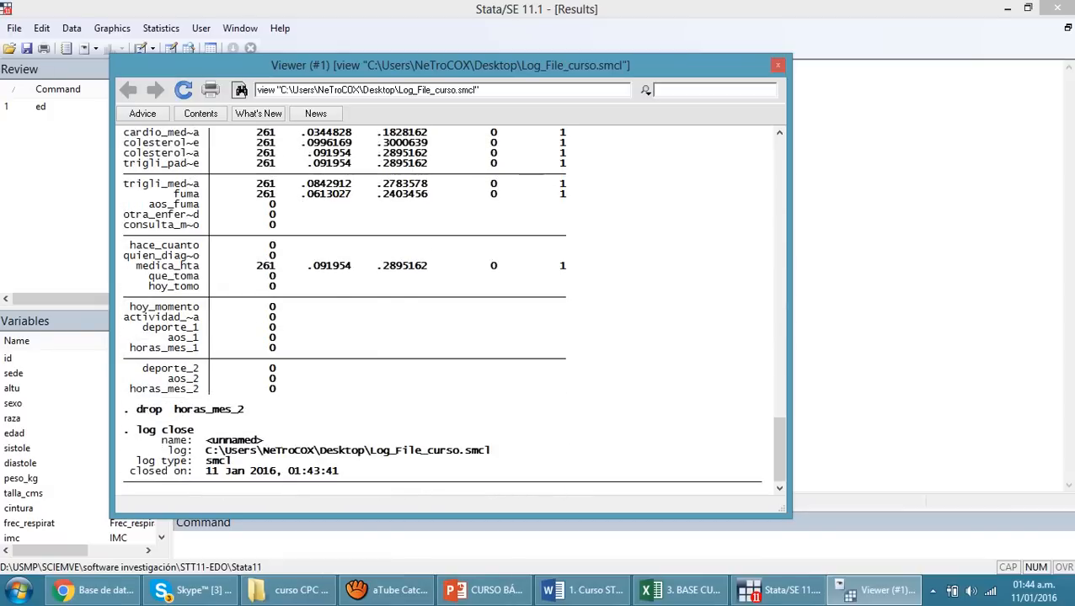
pyautogui.scroll(15, 447, 311)
pyautogui.scroll(15, 446, 311)
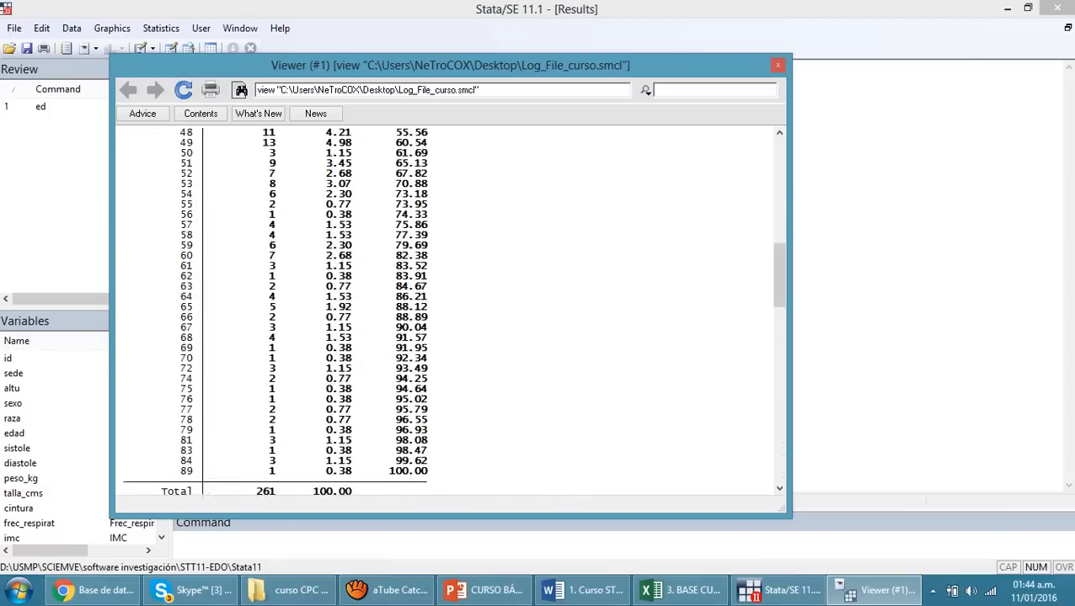
pyautogui.scroll(-19, 446, 312)
pyautogui.scroll(-7, 447, 312)
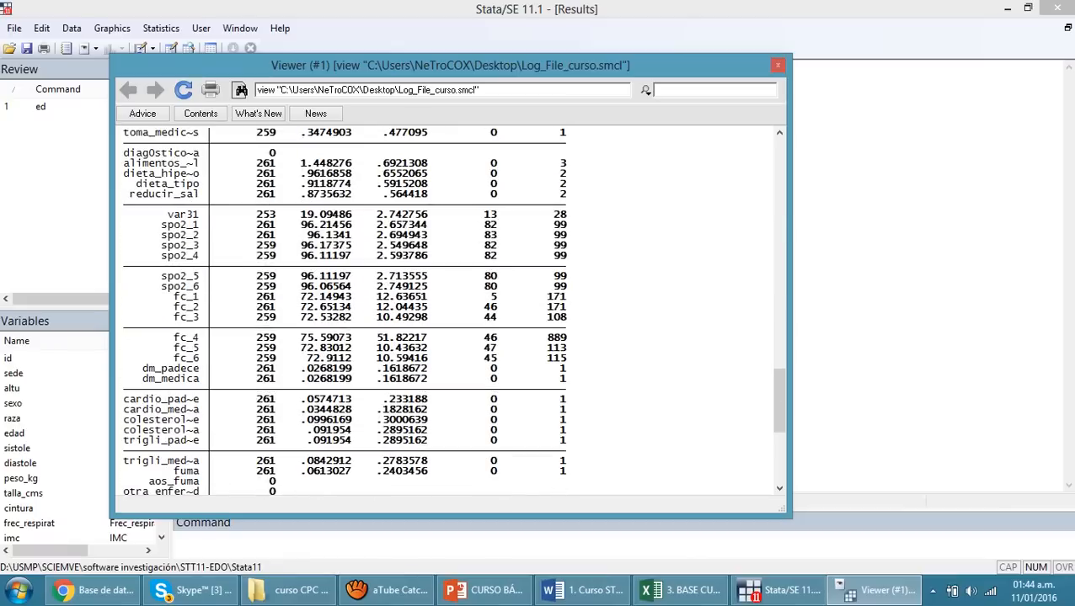
pyautogui.scroll(-6, 447, 311)
pyautogui.scroll(20, 446, 312)
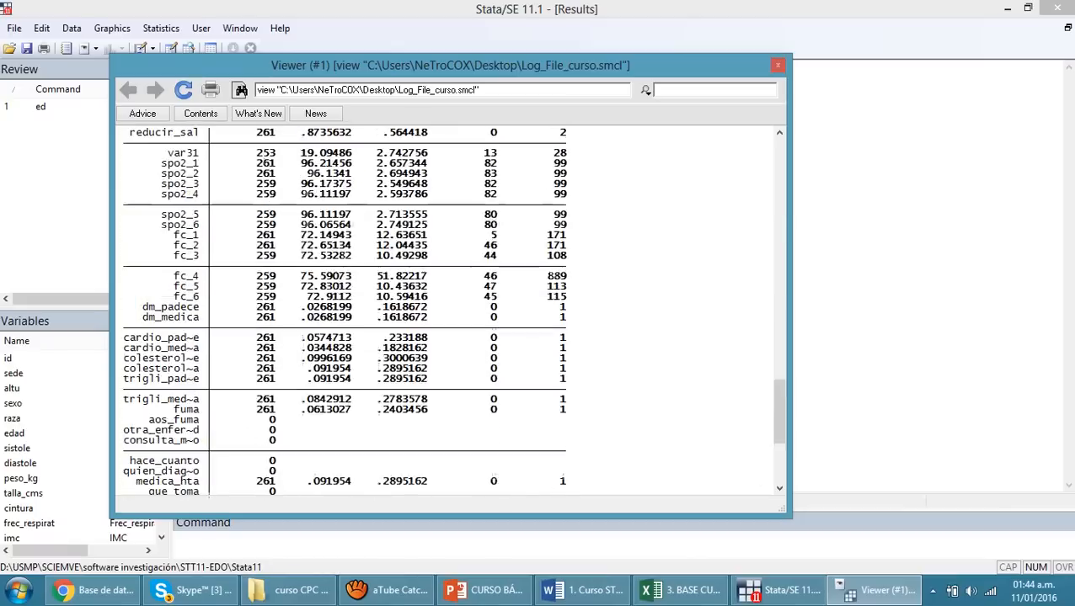
# Copy the tab raz command from the log Viewer and run it in Stata's Command window
pyautogui.scroll(20, 447, 312)
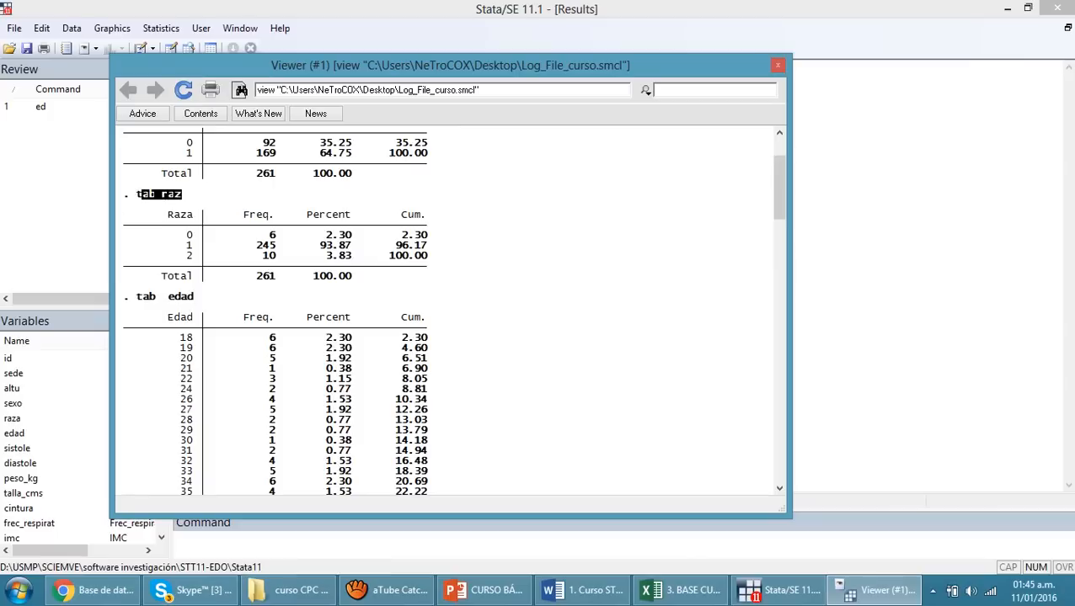
pyautogui.hotkey('alt', 'Tab')
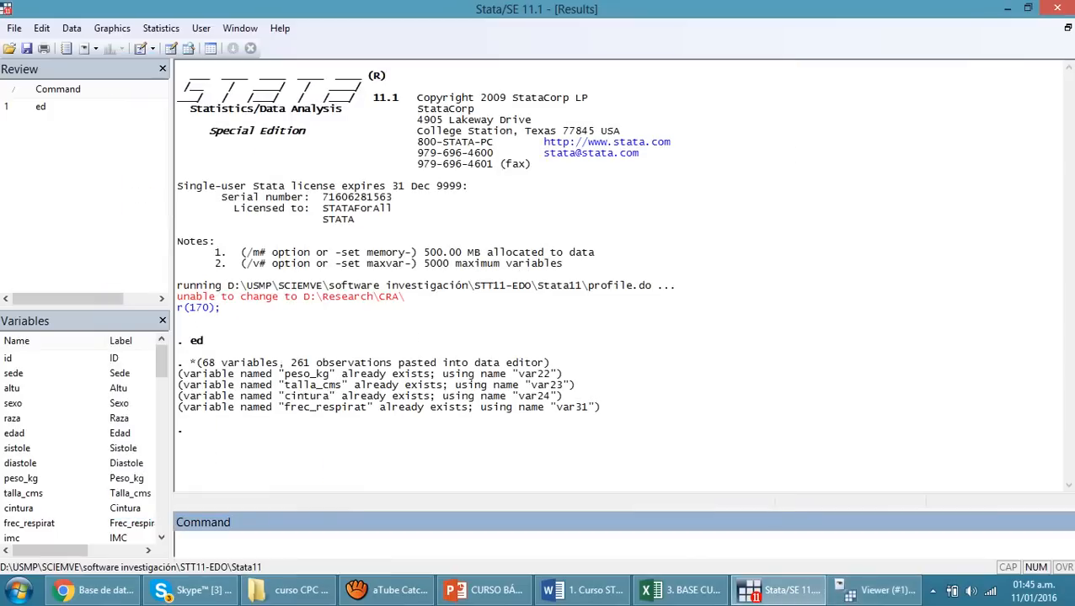
pyautogui.write('tab raz')
pyautogui.press('Return')
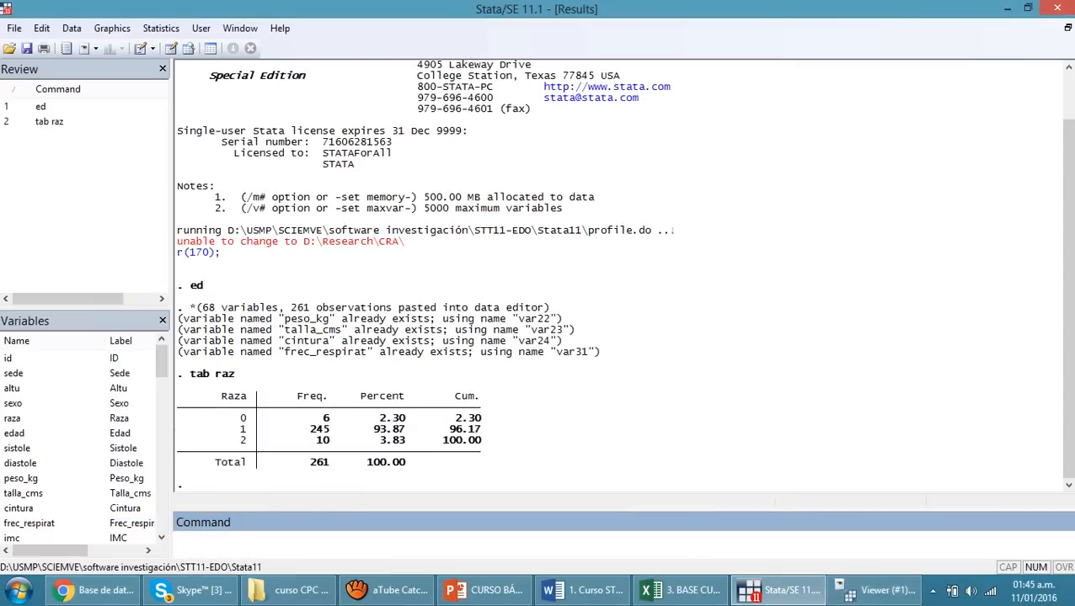
# Review the saved log once more from its header to its closing entry, and close the Viewer
pyautogui.hotkey('alt', 'Tab')
pyautogui.click(137, 297)
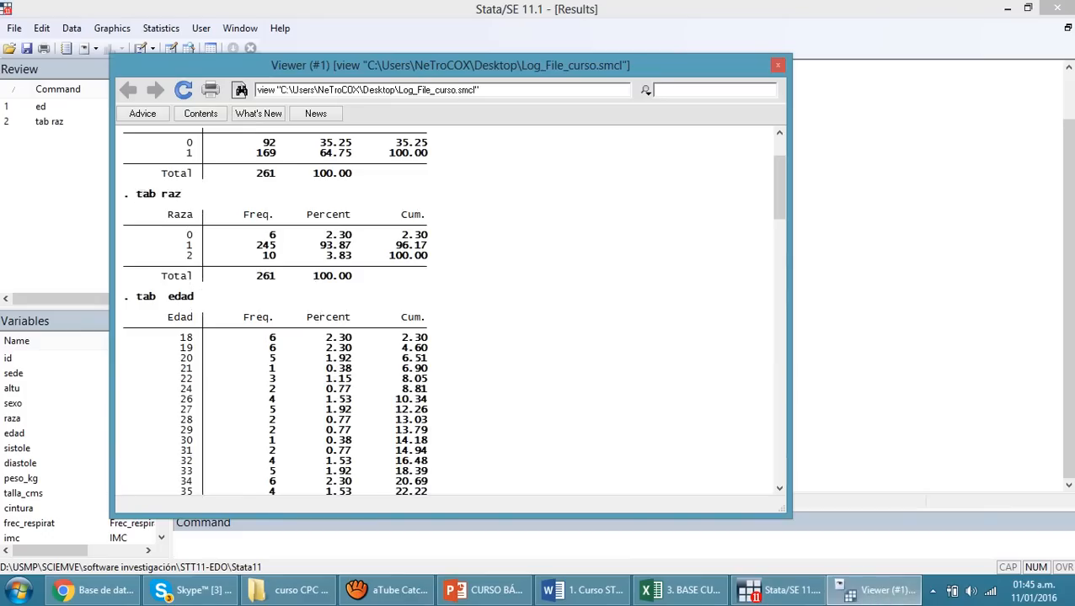
pyautogui.scroll(-7, 446, 310)
pyautogui.scroll(10, 447, 310)
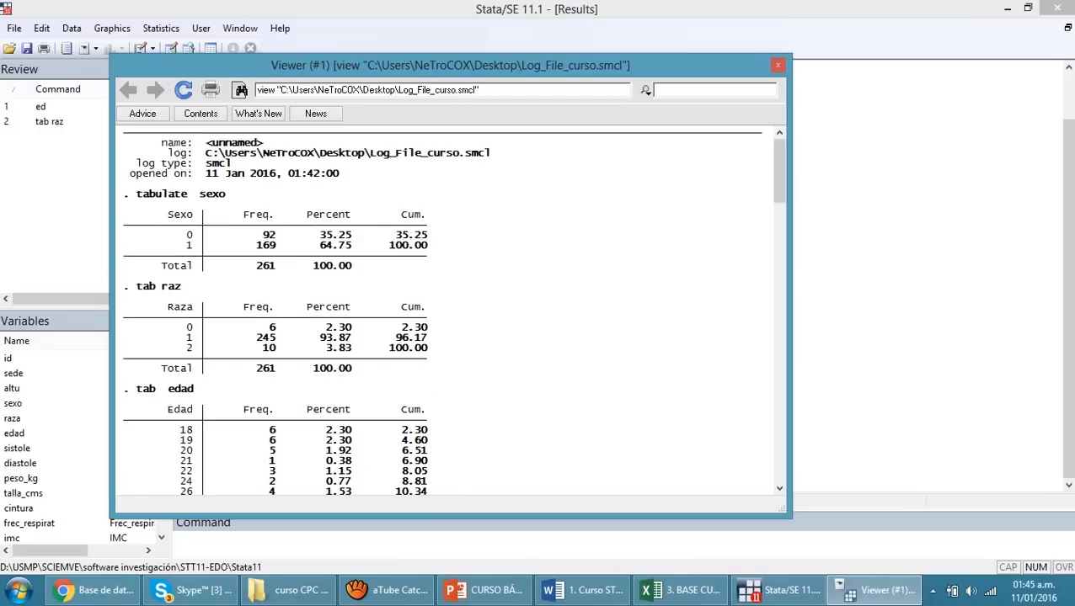
pyautogui.scroll(-20, 447, 310)
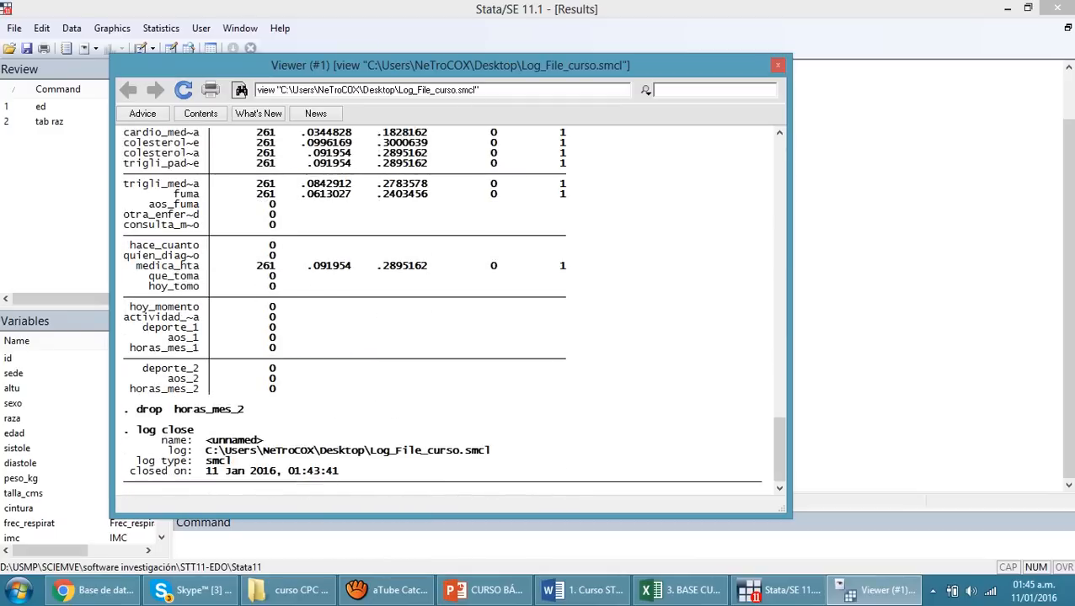
pyautogui.click(778, 66)
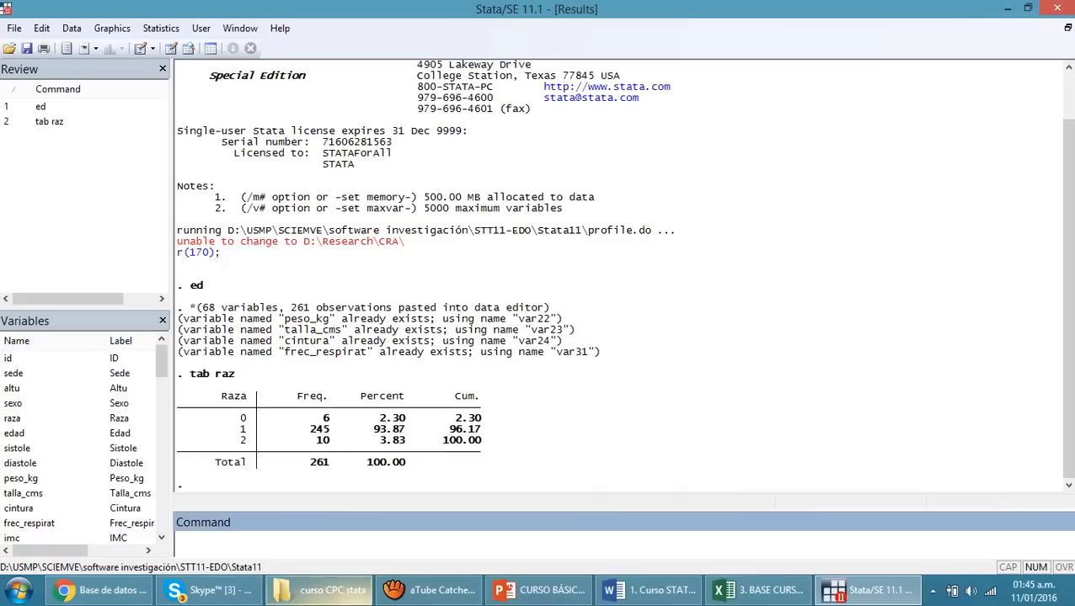
# Tabulate the sistole variable and drop the variable talla_cms from the dataset
pyautogui.write('tab  sistole')
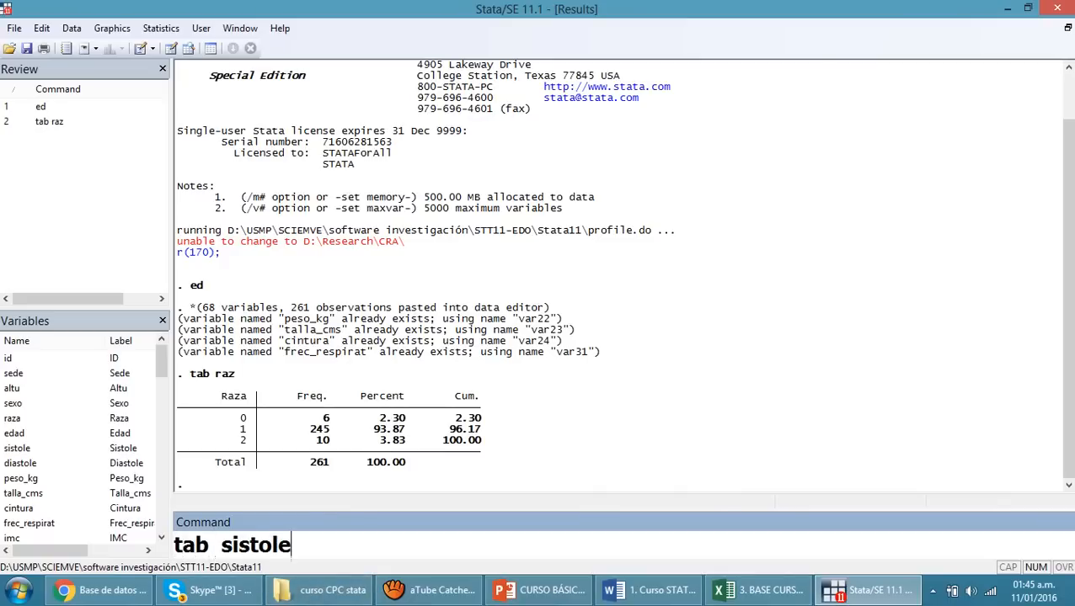
pyautogui.press('Return')
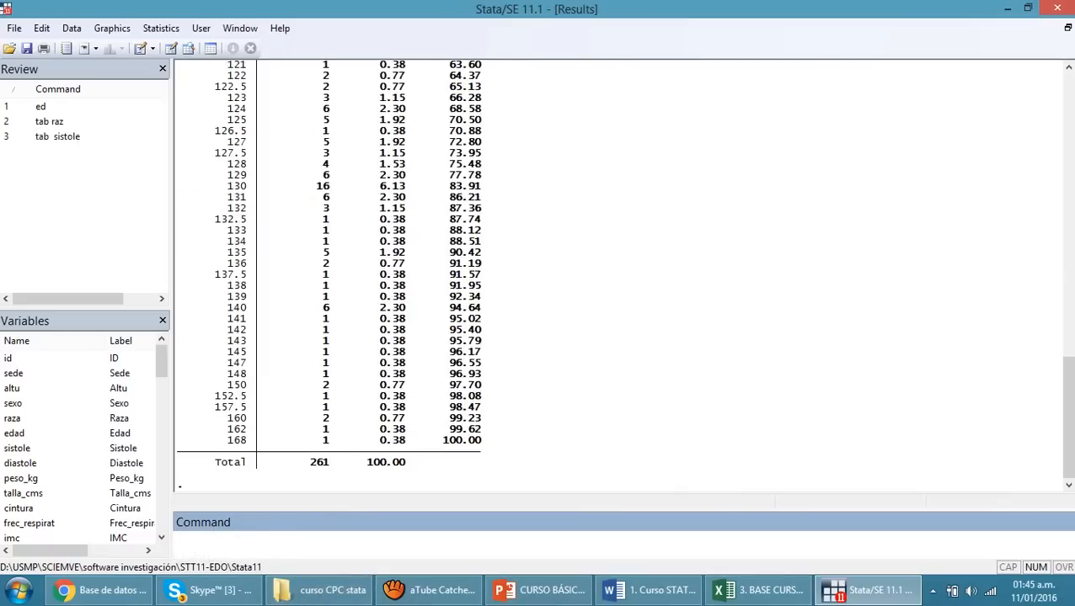
pyautogui.write('drop')
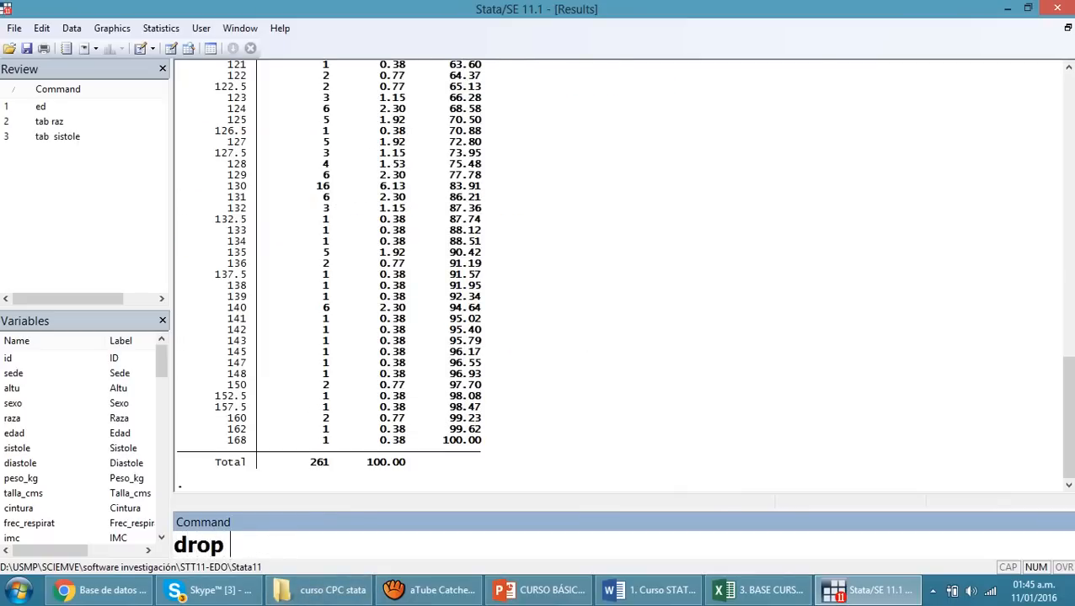
pyautogui.write(' talla_cms')
pyautogui.press('Return')
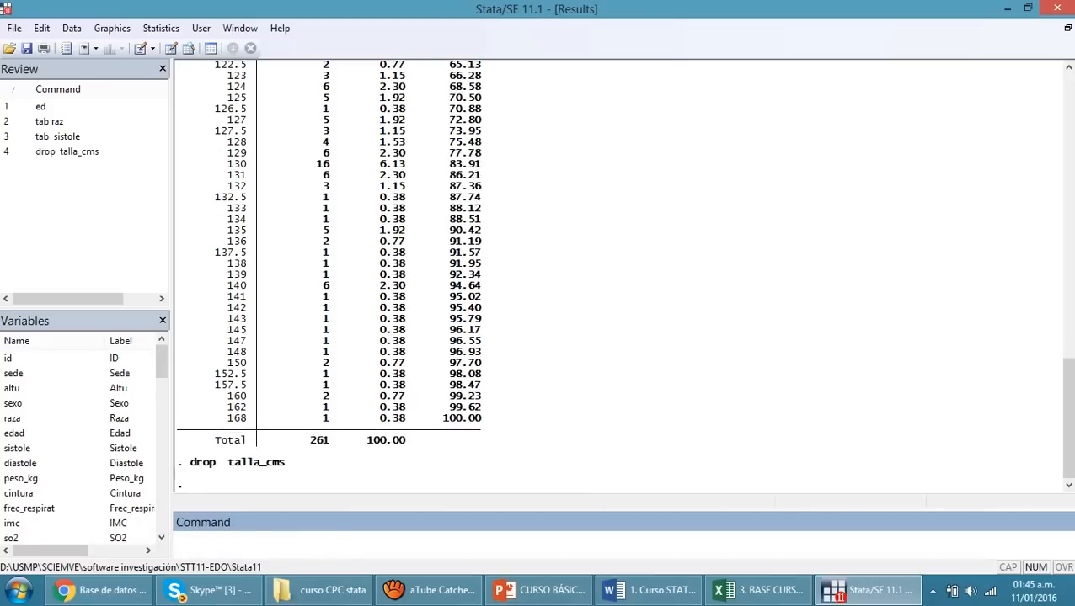
# Summarize all variables in the dataset and cross-tabulate raza against edad
pyautogui.write('sum')
pyautogui.press('Return')
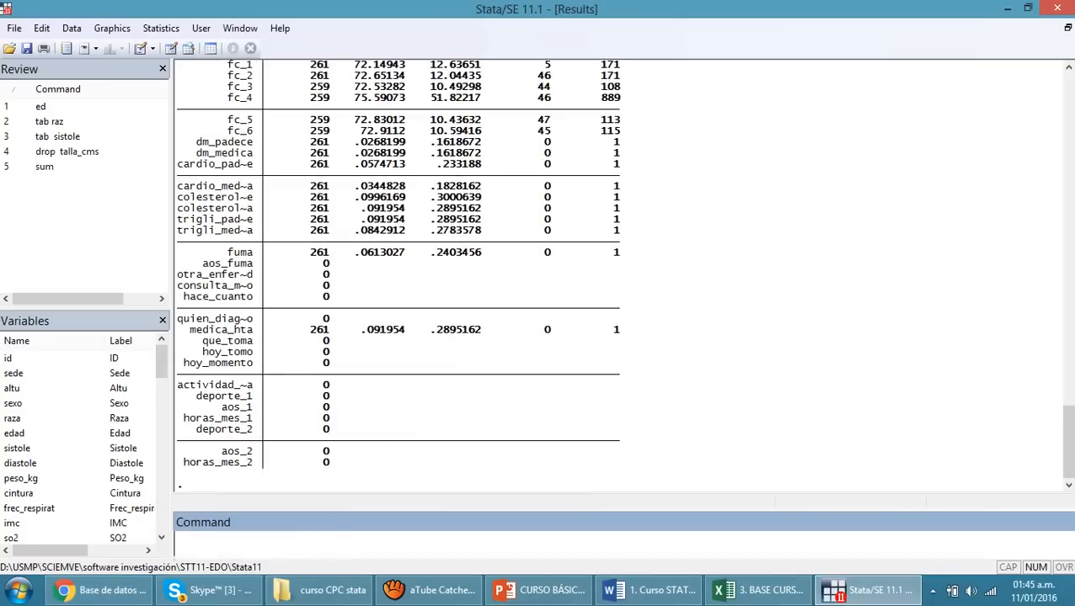
pyautogui.write('tb')
pyautogui.press('BackSpace')
pyautogui.write('ab')
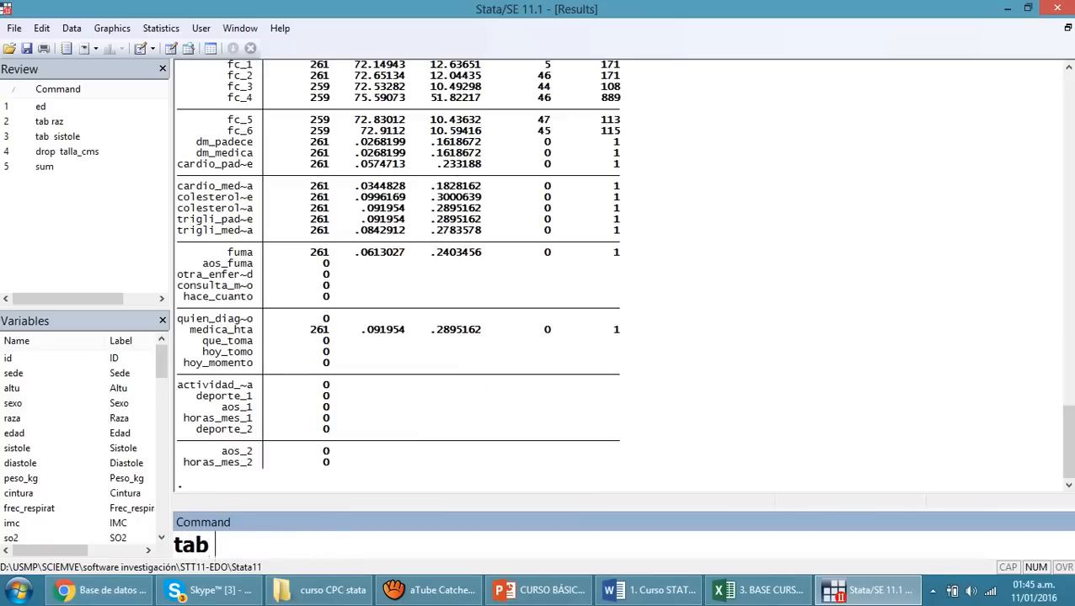
pyautogui.write(' raza edad')
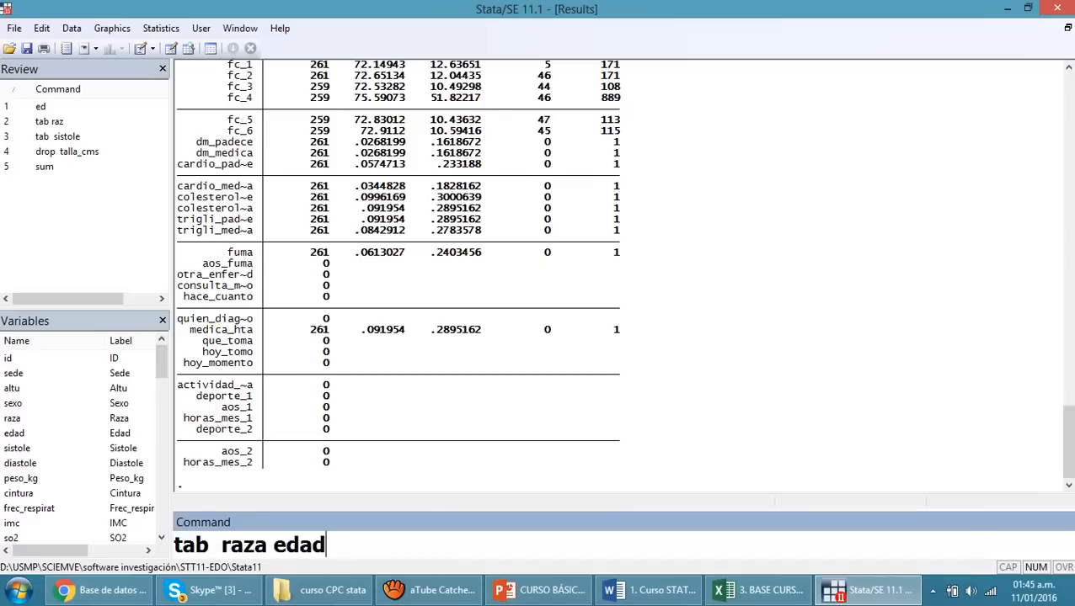
pyautogui.press('Return')
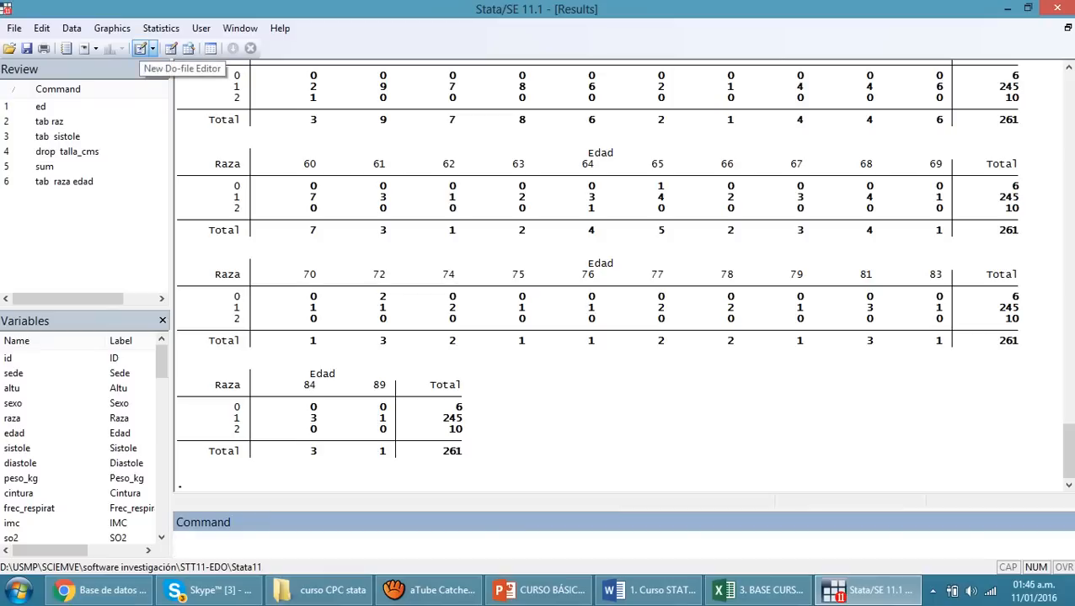
# Open a new, empty do-file in the Do-file Editor and reposition its window over the results
pyautogui.click(140, 48)
pyautogui.moveTo(767, 108); pyautogui.dragTo(615, 83)
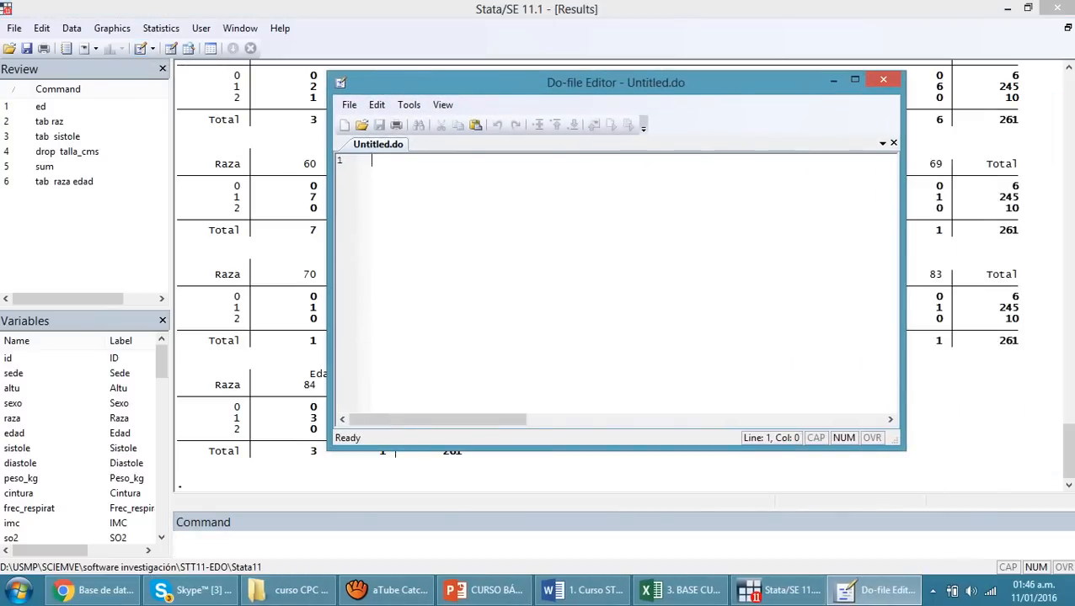
pyautogui.moveTo(73, 239); pyautogui.dragTo(32, 105)
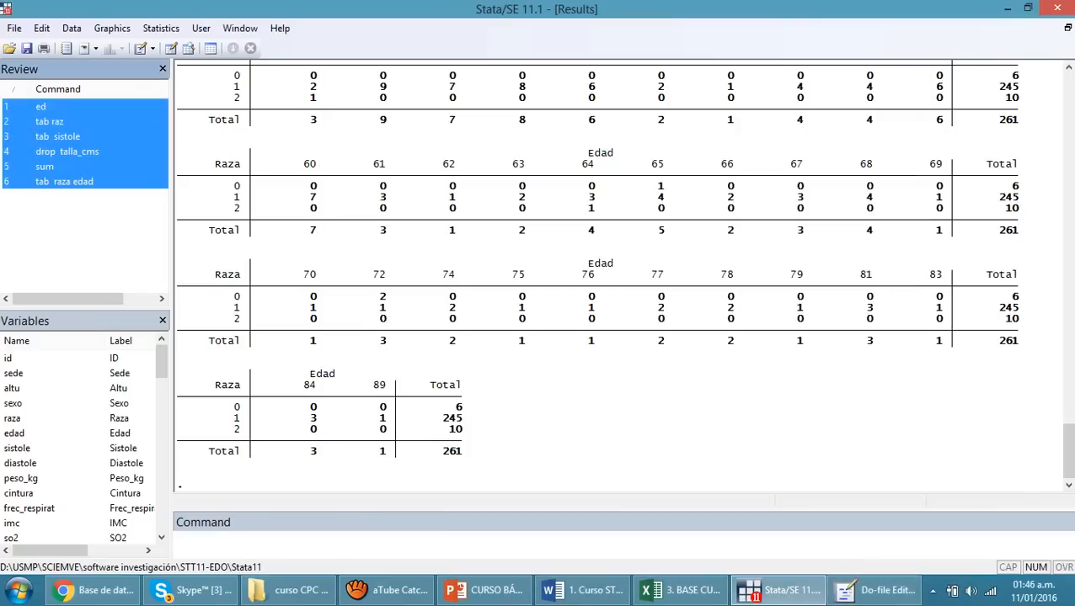
pyautogui.click(590, 438)
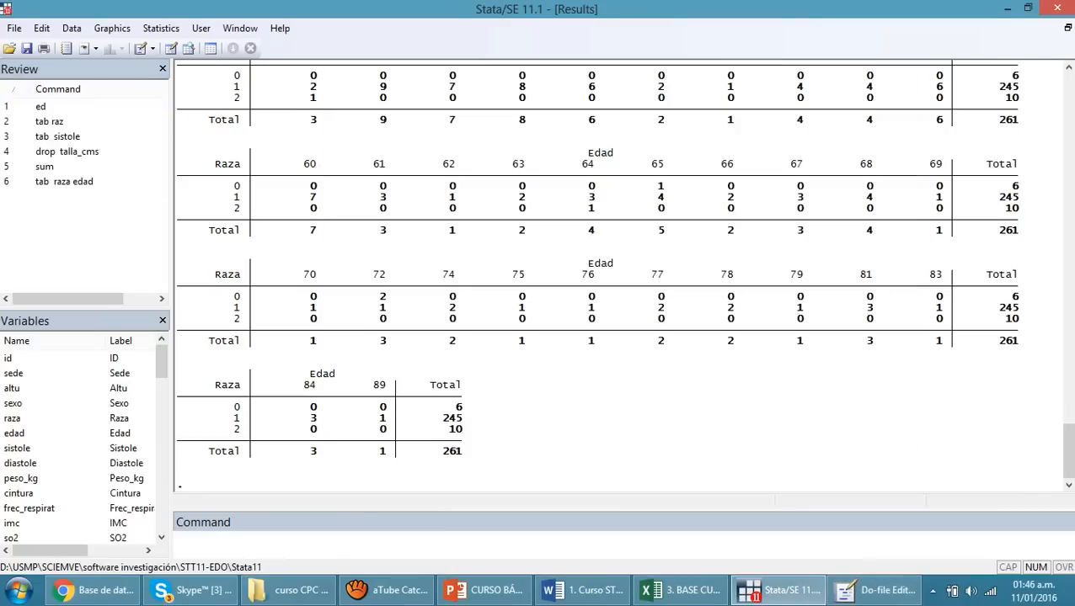
# Run the invalid command wfawf as an error example, and tabulate sistole again
pyautogui.click(506, 545)
pyautogui.write('wfawf')
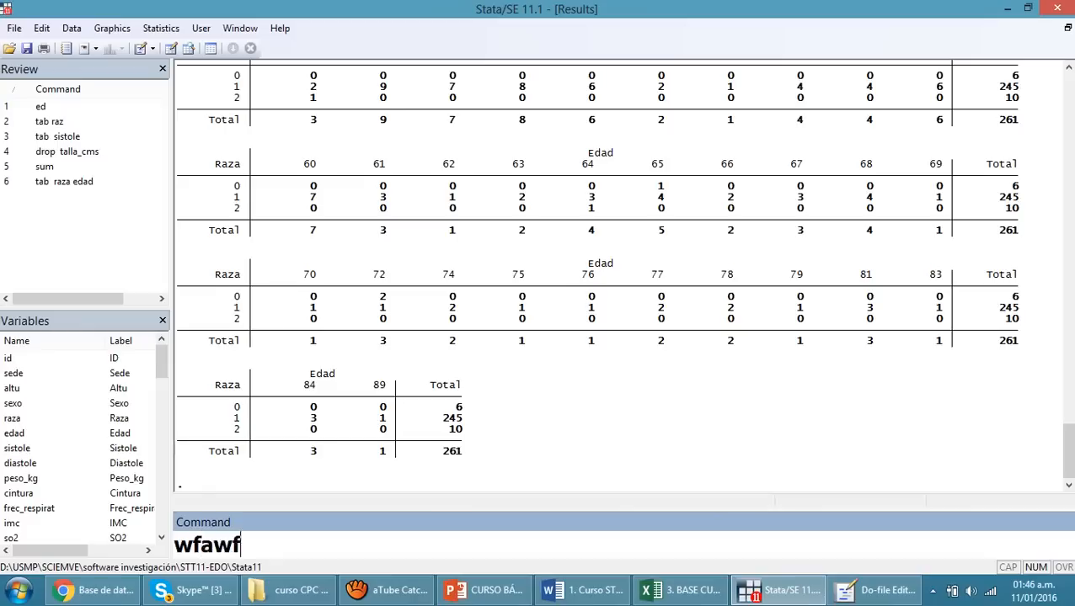
pyautogui.press('Return')
pyautogui.write('tab')
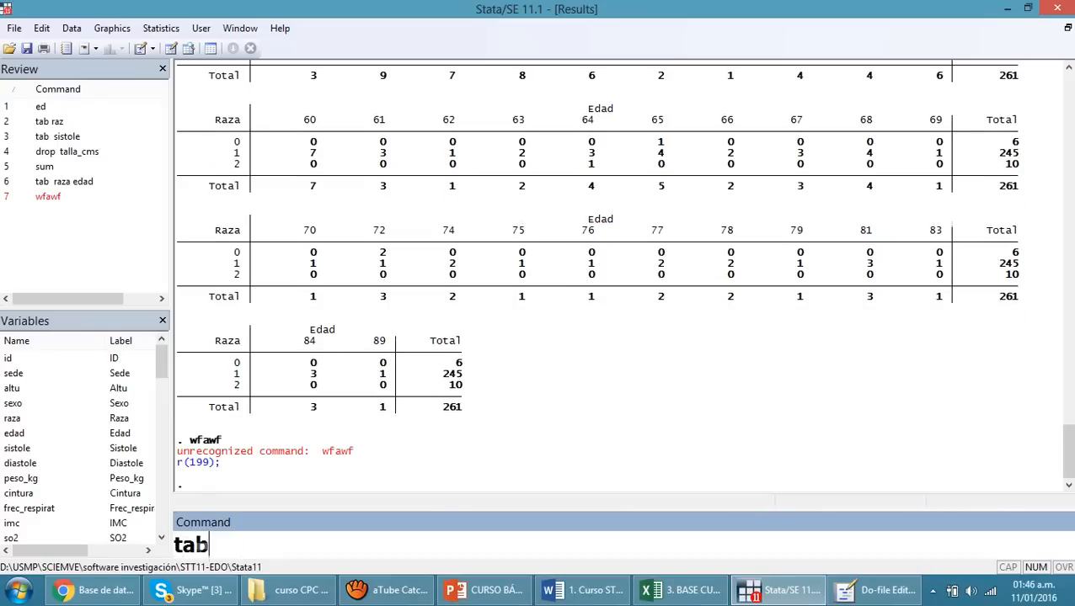
pyautogui.write('  sistole')
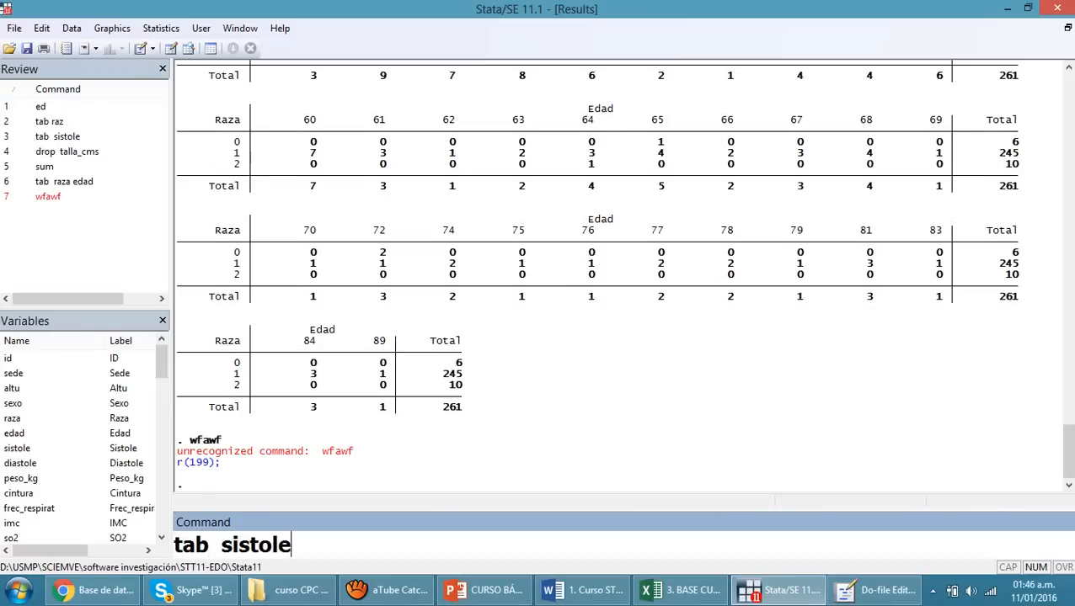
pyautogui.press('Return')
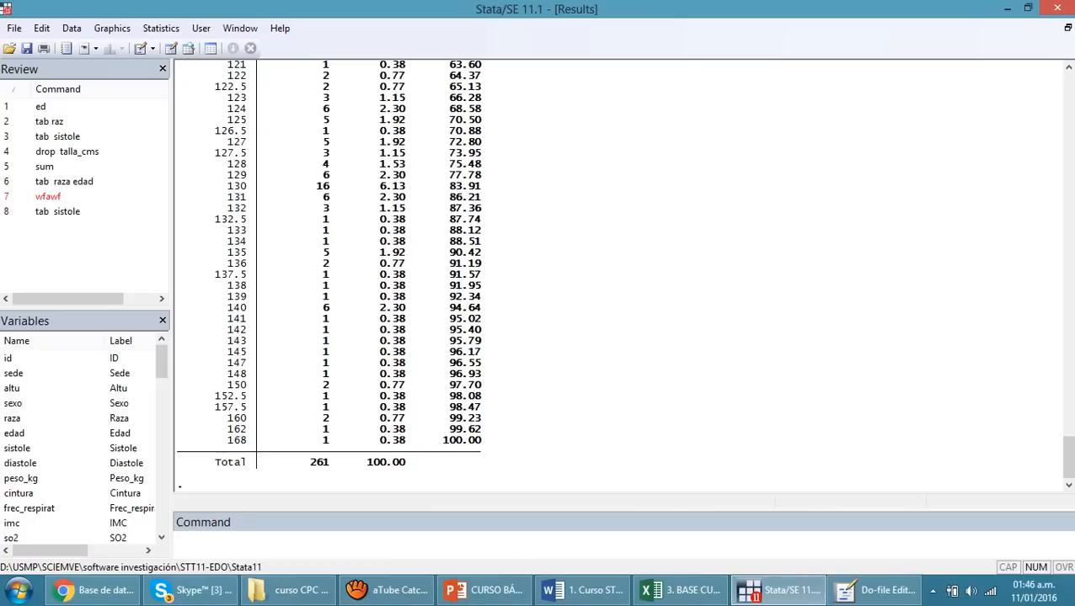
# Sort the command history by return code to separate the failed command from the valid ones
pyautogui.moveTo(69, 299); pyautogui.dragTo(102, 299)
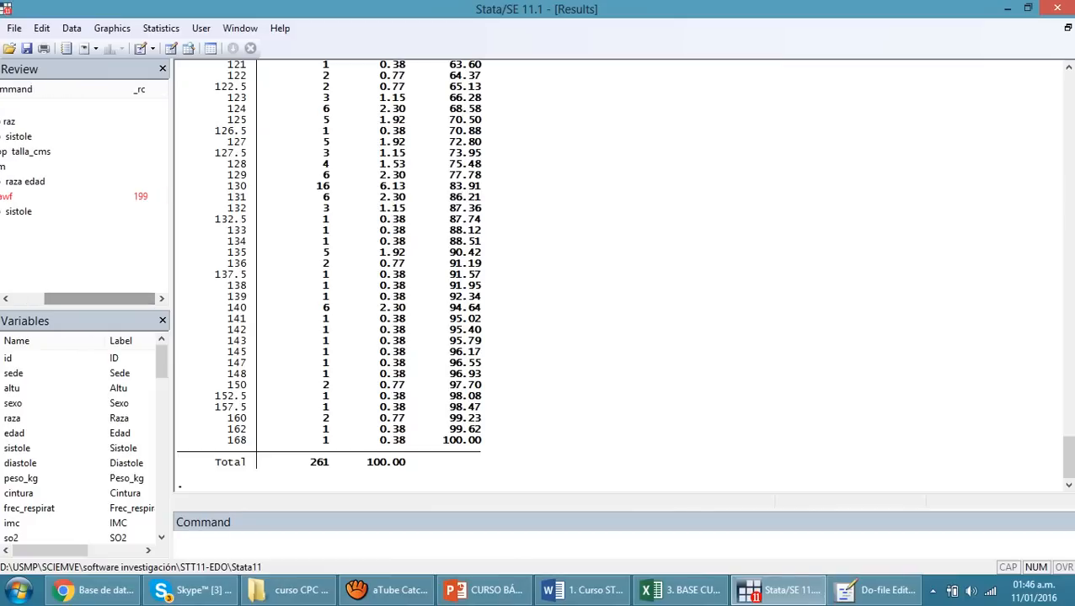
pyautogui.click(140, 90)
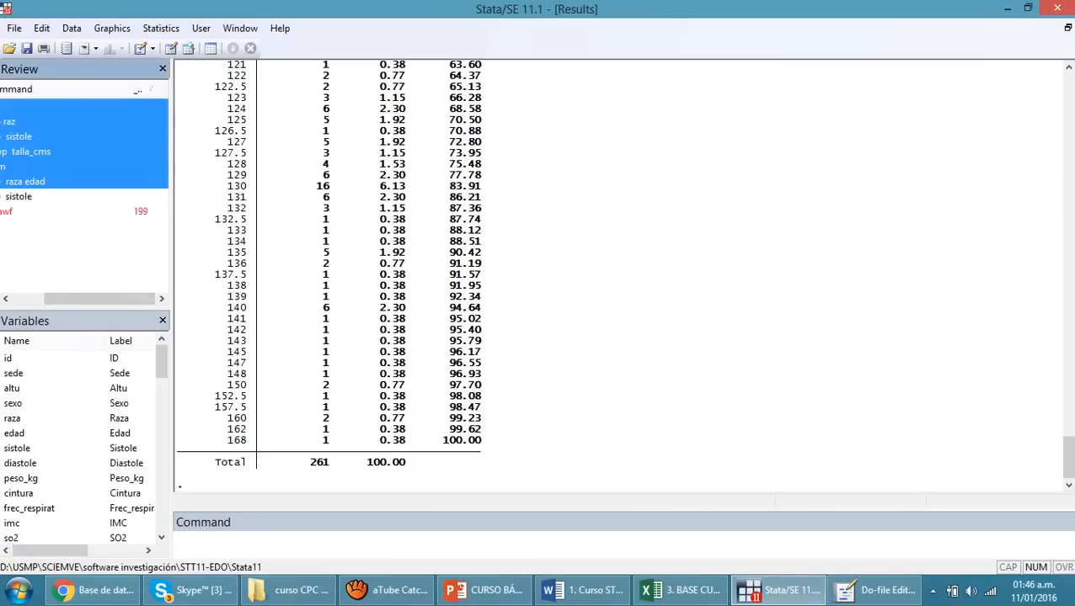
pyautogui.moveTo(100, 299); pyautogui.dragTo(68, 299)
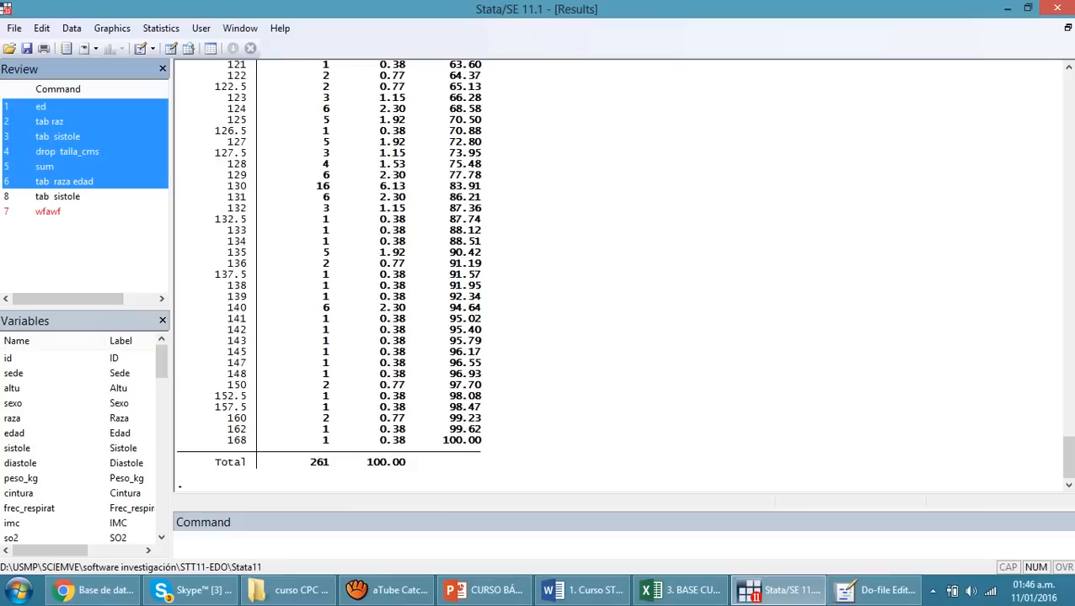
pyautogui.click(87, 252)
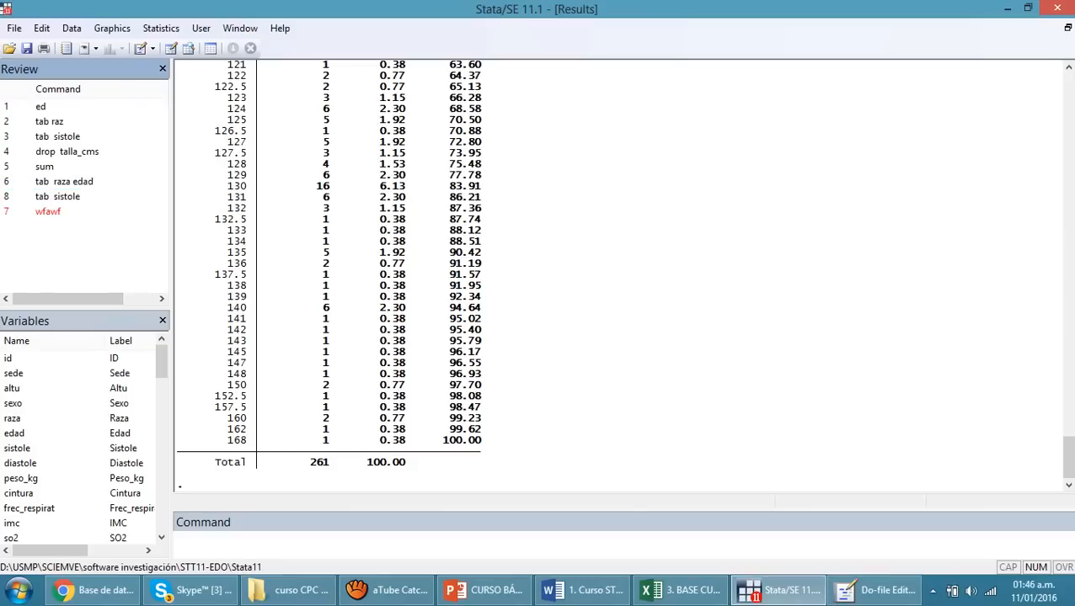
# Copy the valid commands from ed through the last tab sistole in the history and paste them into the untitled do-file
pyautogui.click(40, 107)
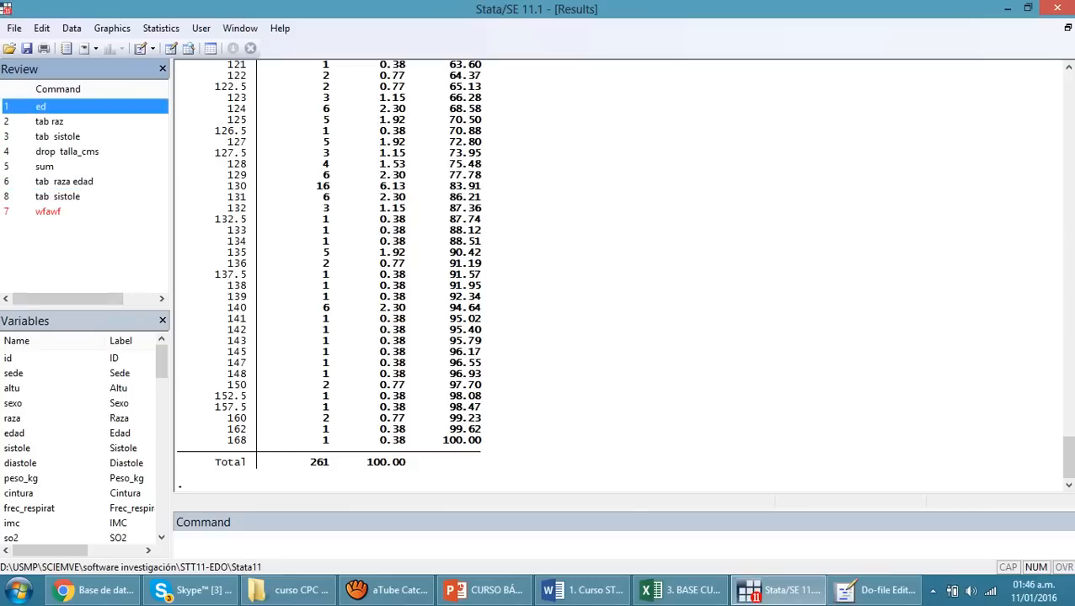
pyautogui.hotkey('shift', 'Down')
pyautogui.hotkey('shift', 'Down')
pyautogui.hotkey('shift', 'Down')
pyautogui.hotkey('shift', 'Down')
pyautogui.hotkey('shift', 'Down')
pyautogui.hotkey('shift', 'Down')
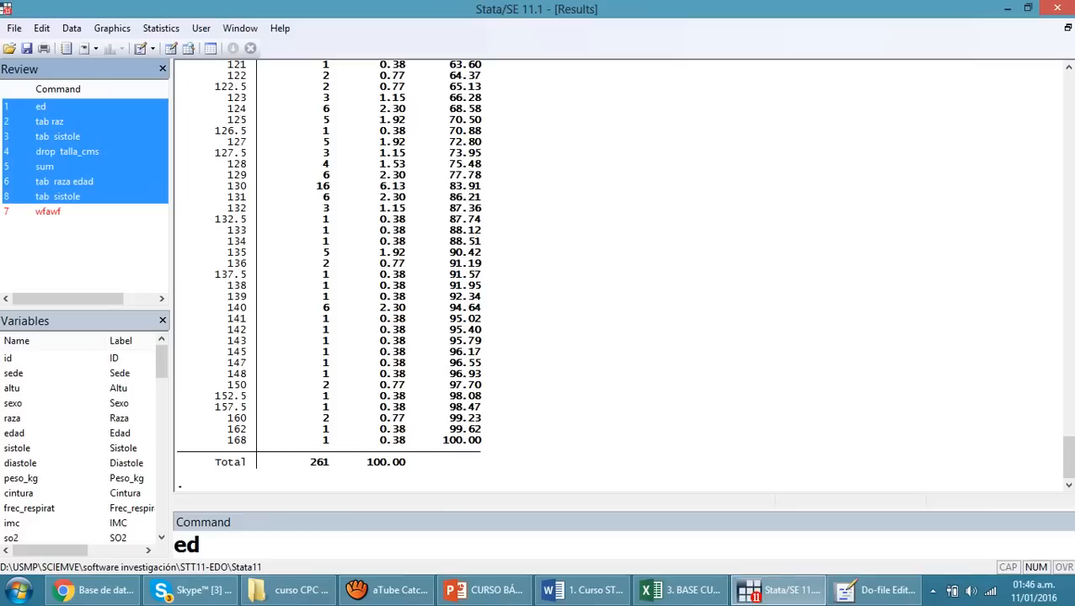
pyautogui.click(880, 590)
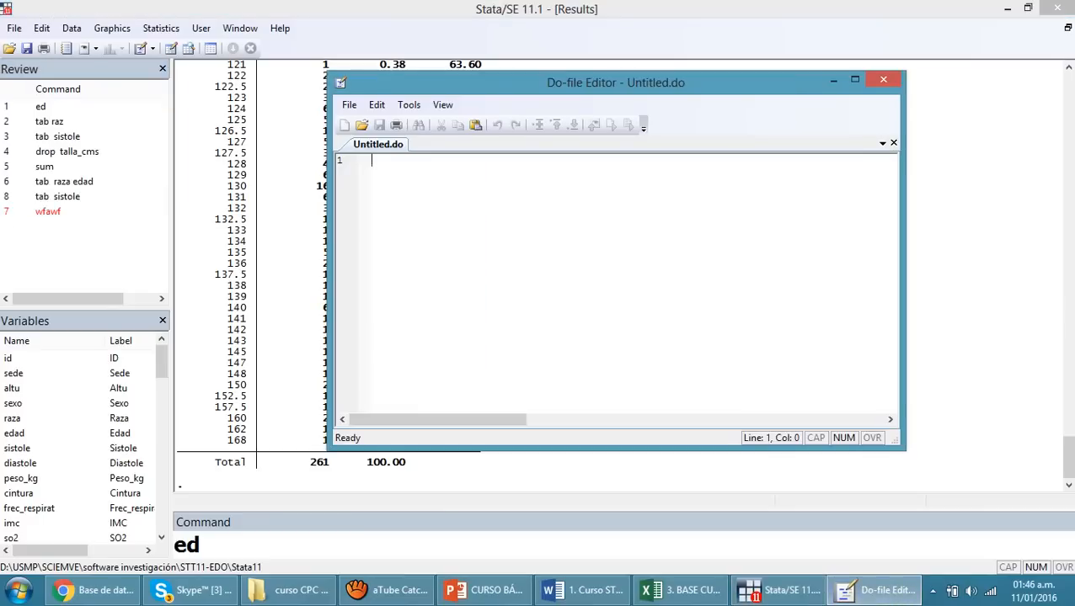
pyautogui.write('ed tab raz tab  sistole drop  talla_cms sum tab  raza edad tab  sistole')
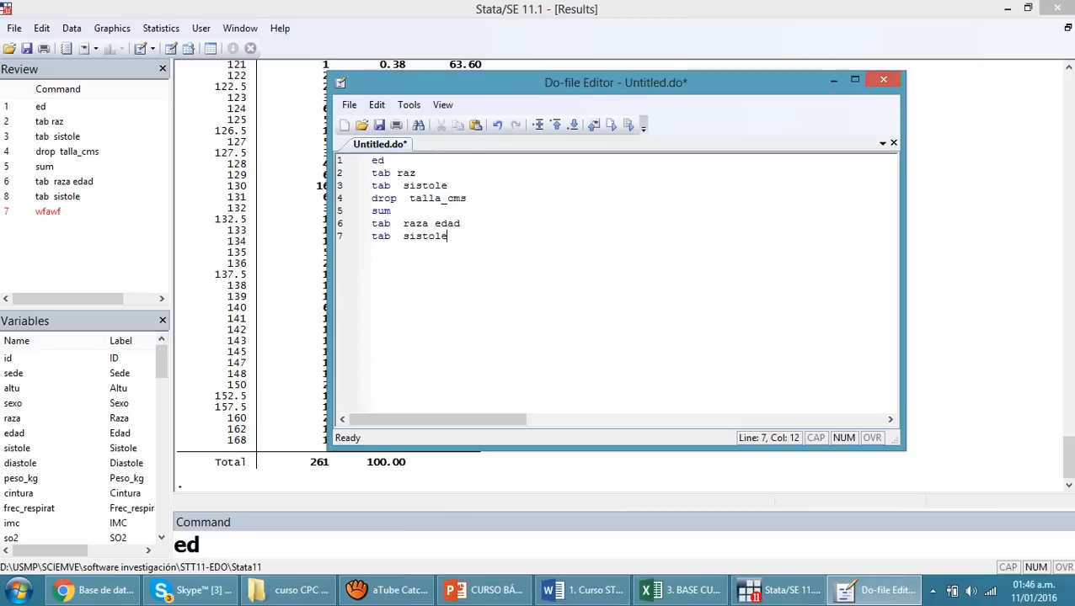
# Replace the ed command on the do-file's first line with the comment "* Tablas simples"
pyautogui.click(385, 160)
pyautogui.press('BackSpace')
pyautogui.press('BackSpace')
pyautogui.write('* Tablas simples')
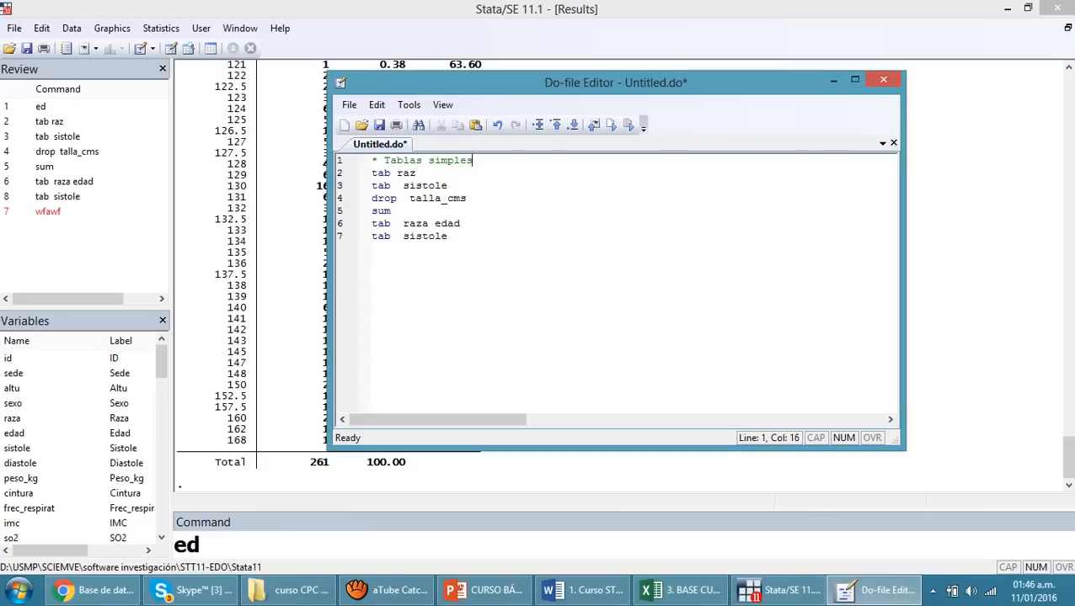
# Insert the comment line "* Variables eliminadas" above the drop talla_cms command
pyautogui.click(448, 185)
pyautogui.press('Return')
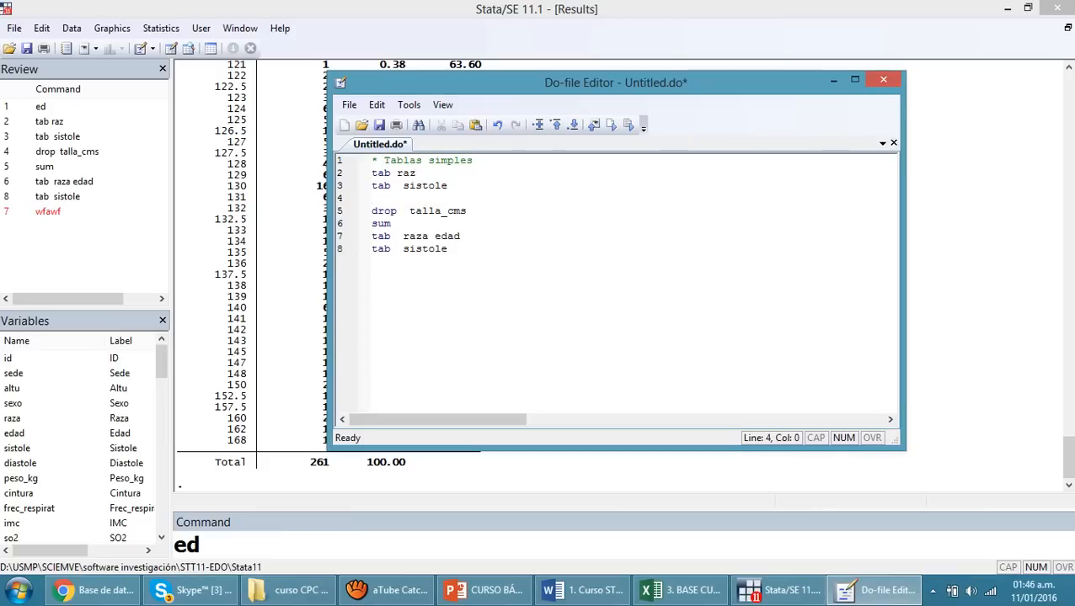
pyautogui.write('* Variables eliminadas')
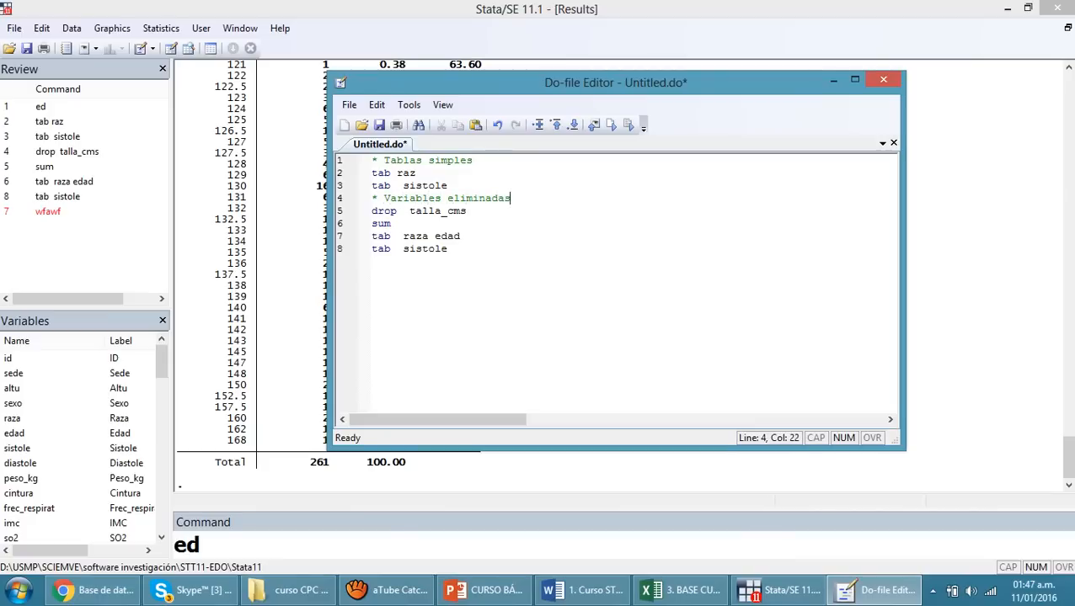
# Insert the comment line "* Resumen" above the sum command
pyautogui.press('Down')
pyautogui.press('Return')
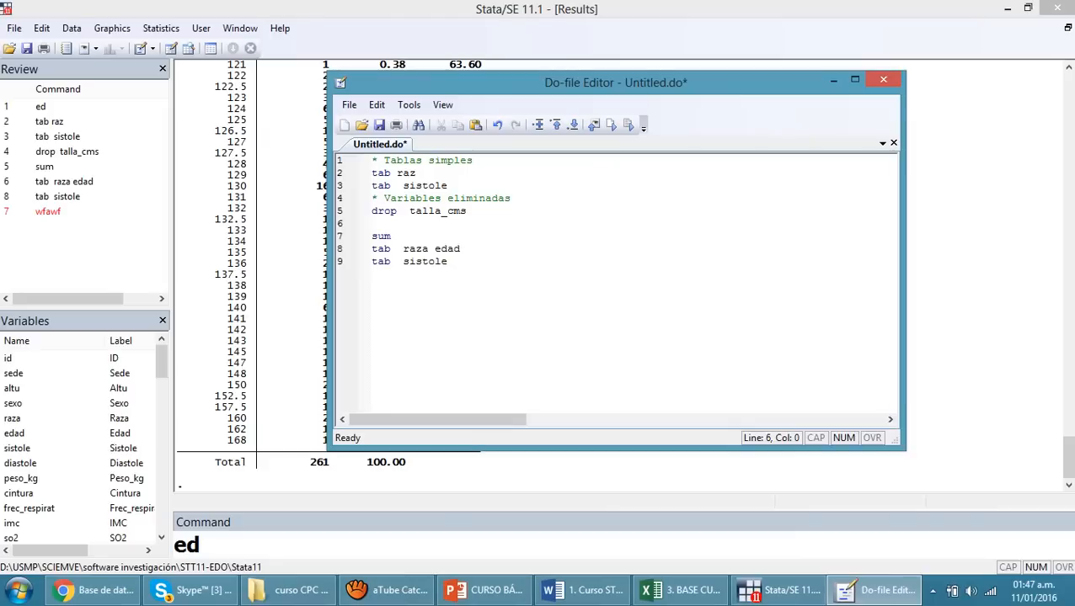
pyautogui.write('* Resumen')
# Insert the comment line "* Tablas cruzadas" above the tab raza edad command
pyautogui.press('Down')
pyautogui.press('Return')
pyautogui.write('* ')
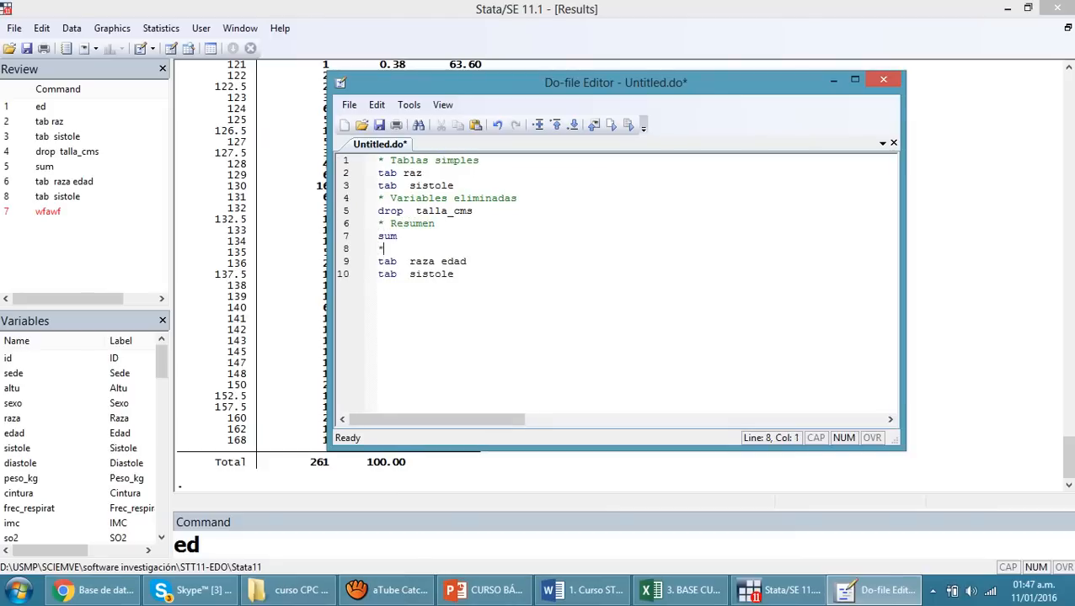
pyautogui.write(' Tablas cruzadas')
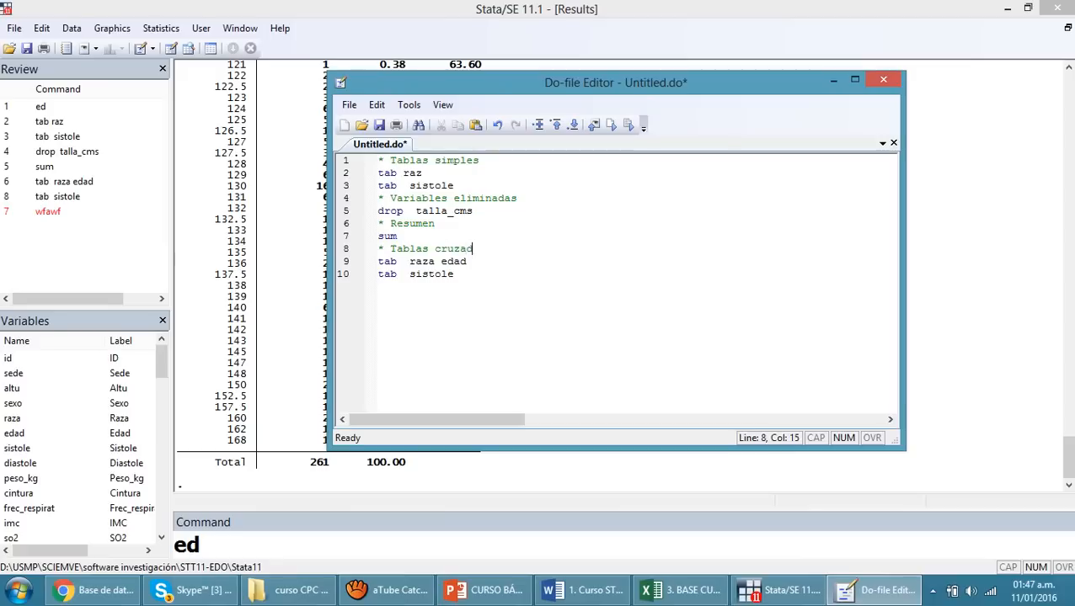
# Delete the repeated tab sistole command and its empty line at the end of the do-file
pyautogui.press('Down')
pyautogui.press('Down')
pyautogui.hotkey('shift', 'Home')
pyautogui.press('Delete')
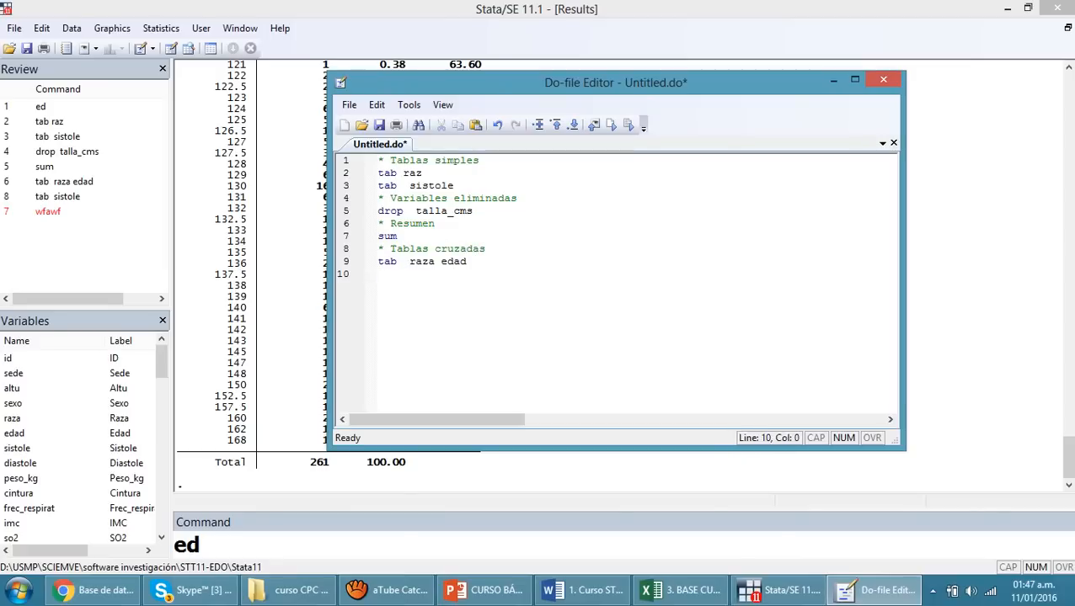
pyautogui.press('BackSpace')
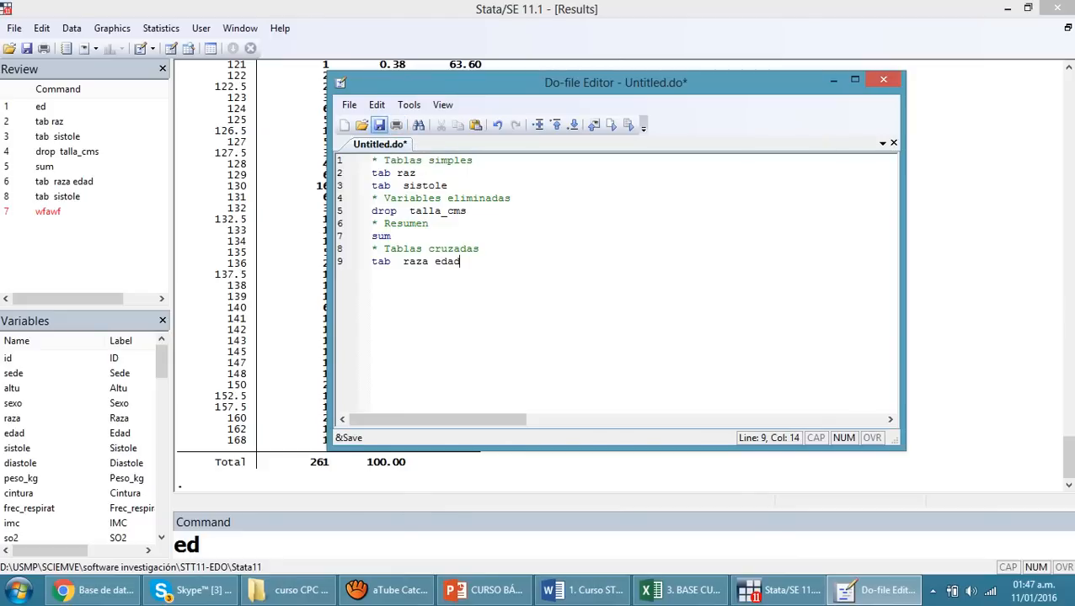
# Save the do-file to the desktop (Escritorio) under the name Do_File_Curso
pyautogui.click(379, 125)
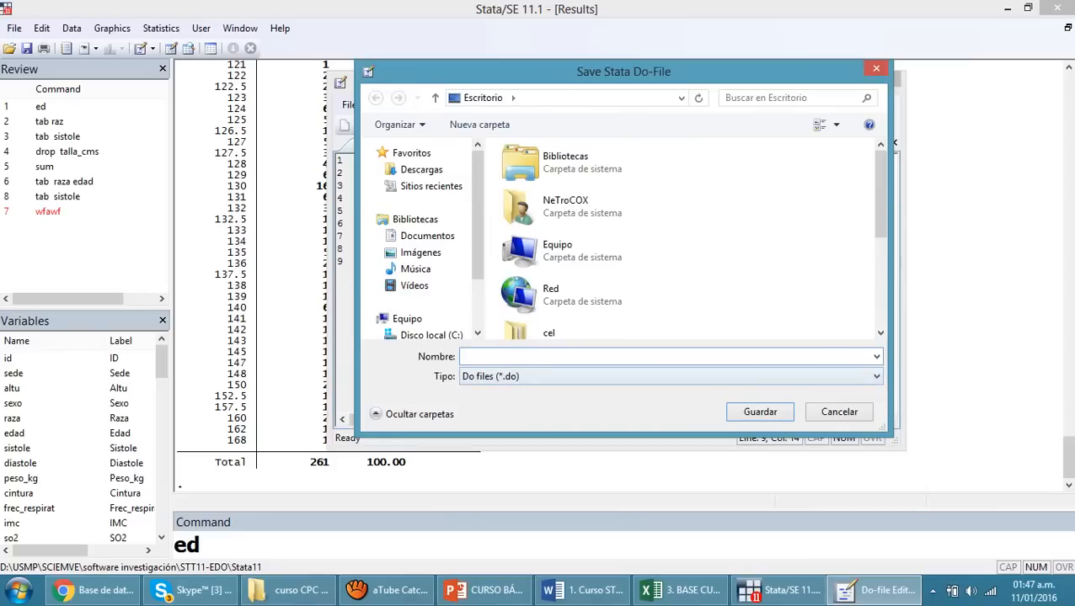
pyautogui.write('DO')
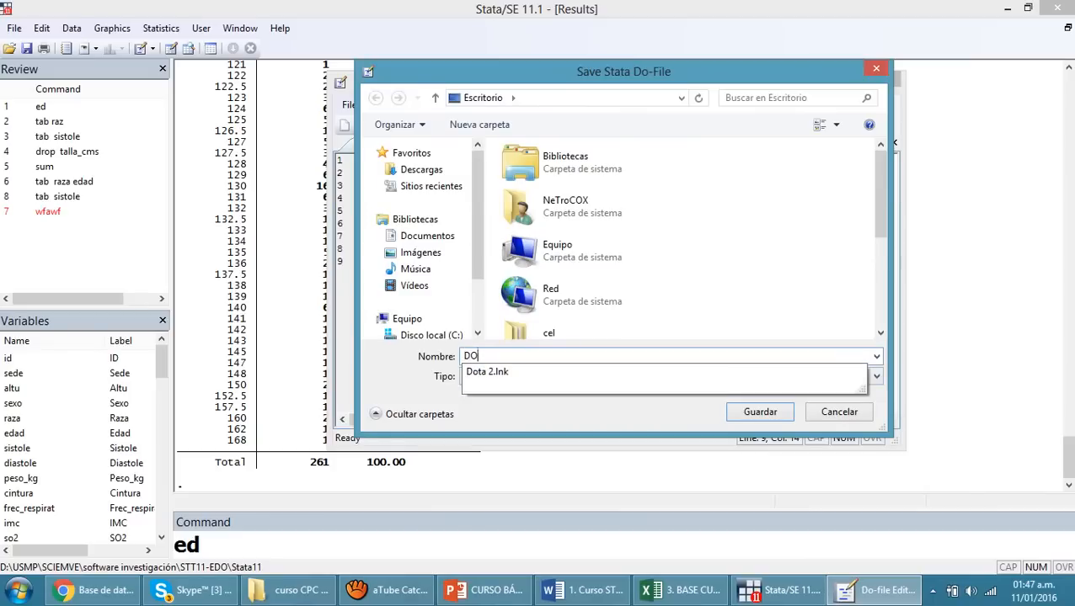
pyautogui.press('BackSpace')
pyautogui.write('o_')
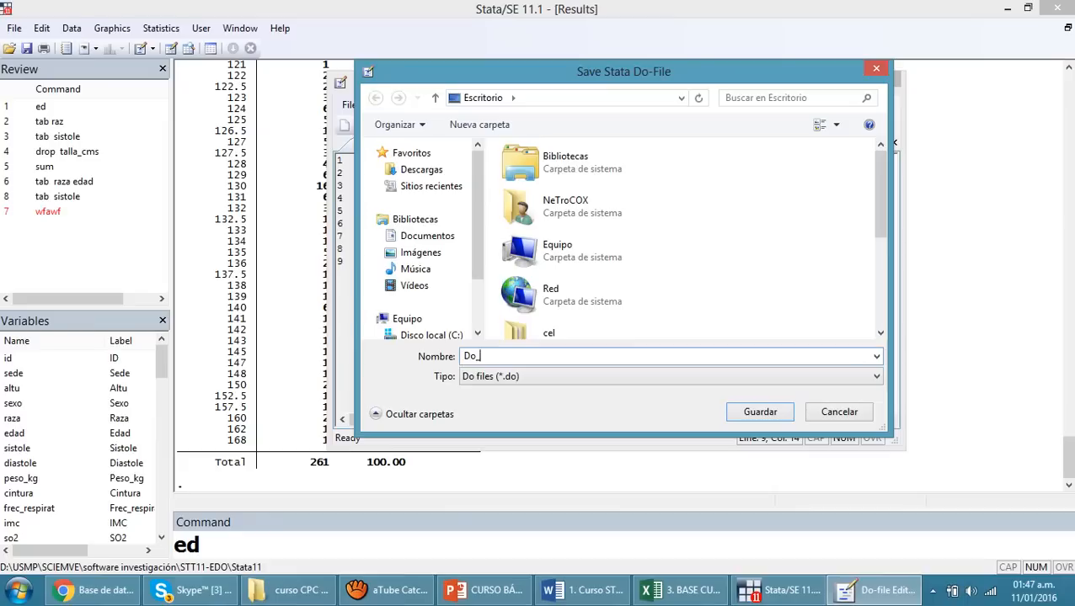
pyautogui.write('FILE')
pyautogui.press('BackSpace')
pyautogui.press('BackSpace')
pyautogui.press('BackSpace')
pyautogui.write('ile_cur')
pyautogui.press('BackSpace')
pyautogui.press('BackSpace')
pyautogui.press('BackSpace')
pyautogui.write('Cus')
pyautogui.press('BackSpace')
pyautogui.write('rso')
pyautogui.press('Return')
pyautogui.press('Up')
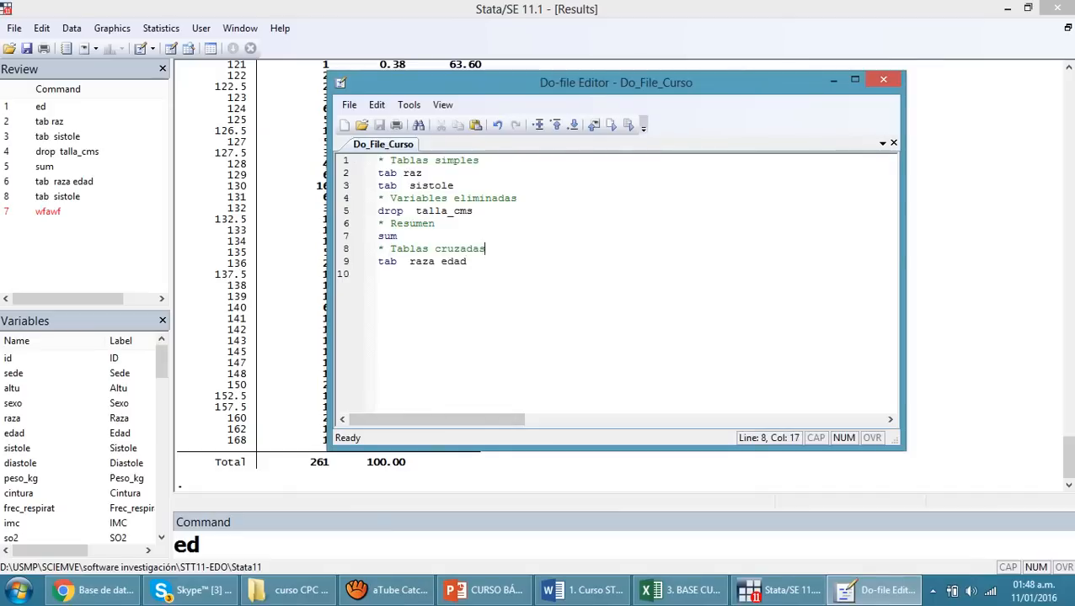
# Close the Do-file Editor and restart Stata without saving the changes to the data
pyautogui.hotkey('alt', 'F4')
pyautogui.hotkey('alt', 'F4')
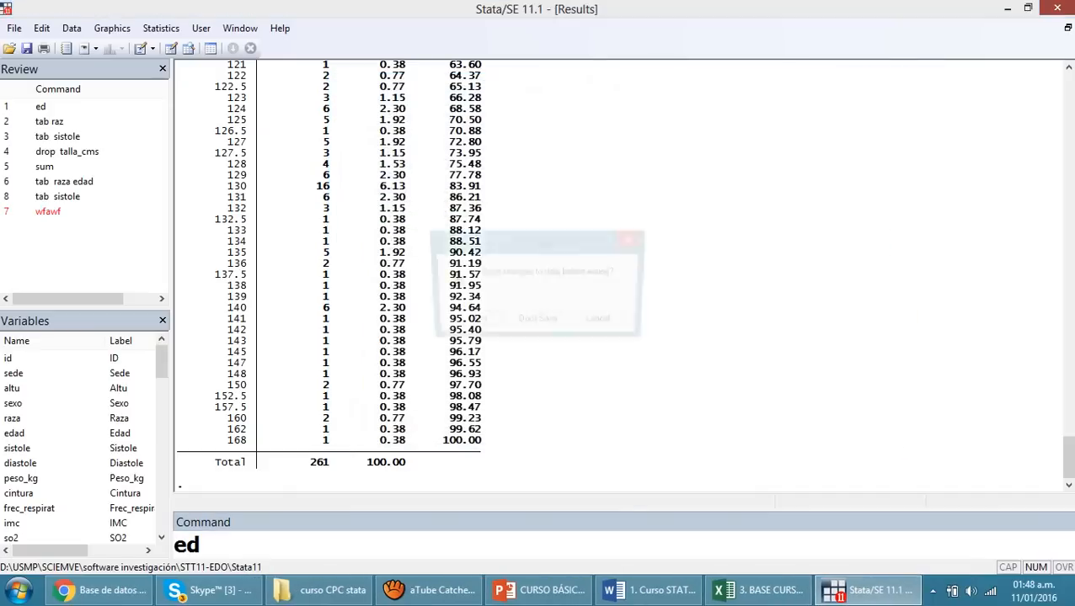
pyautogui.press('n')
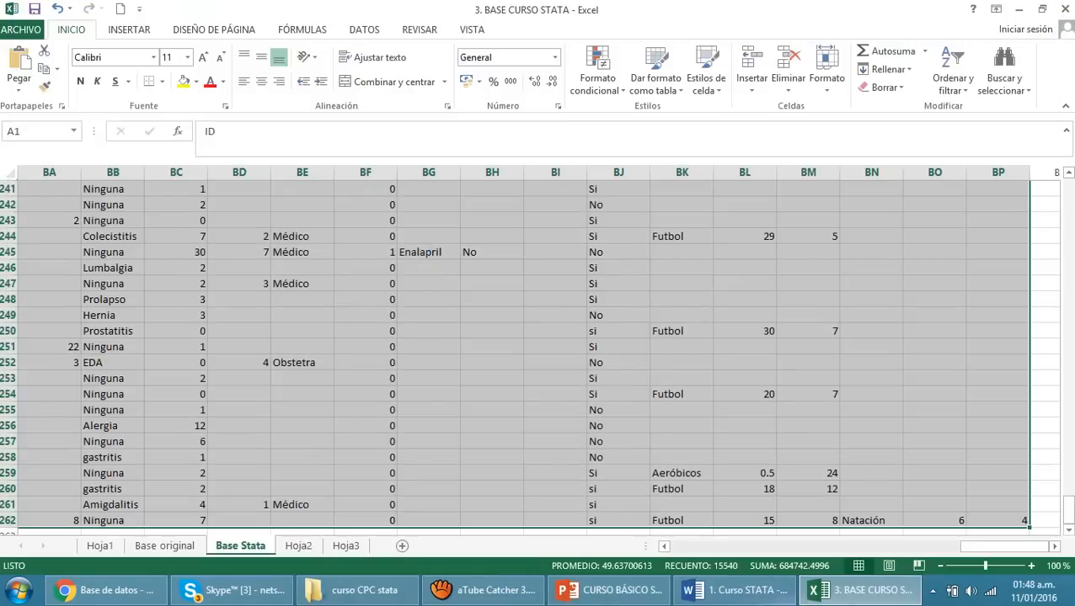
pyautogui.press('super+d')
pyautogui.doubleClick(1032, 29)
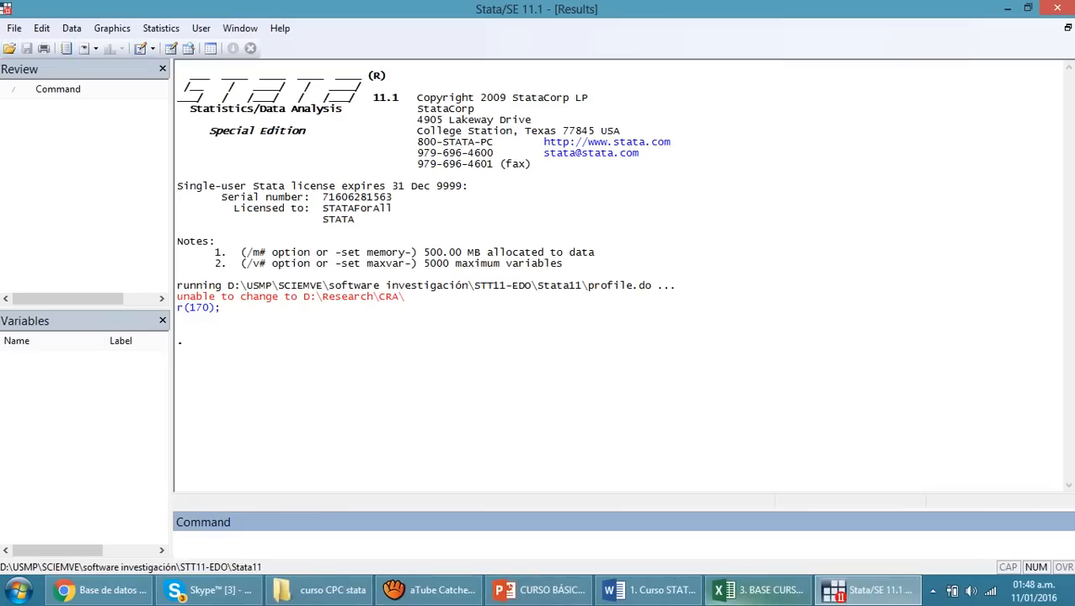
# Copy the Base Stata sheet's data from Excel and paste it into Stata's Data Editor, treating the first row as variable names
pyautogui.click(758, 590)
pyautogui.hotkey('ctrl', 'c')
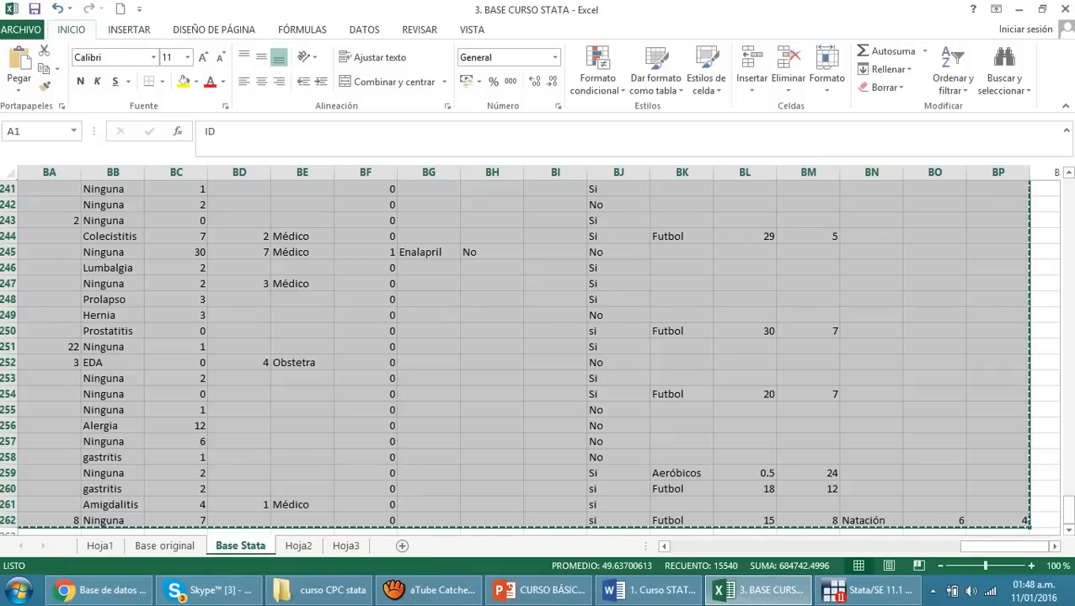
pyautogui.click(867, 590)
pyautogui.write('ed')
pyautogui.press('Return')
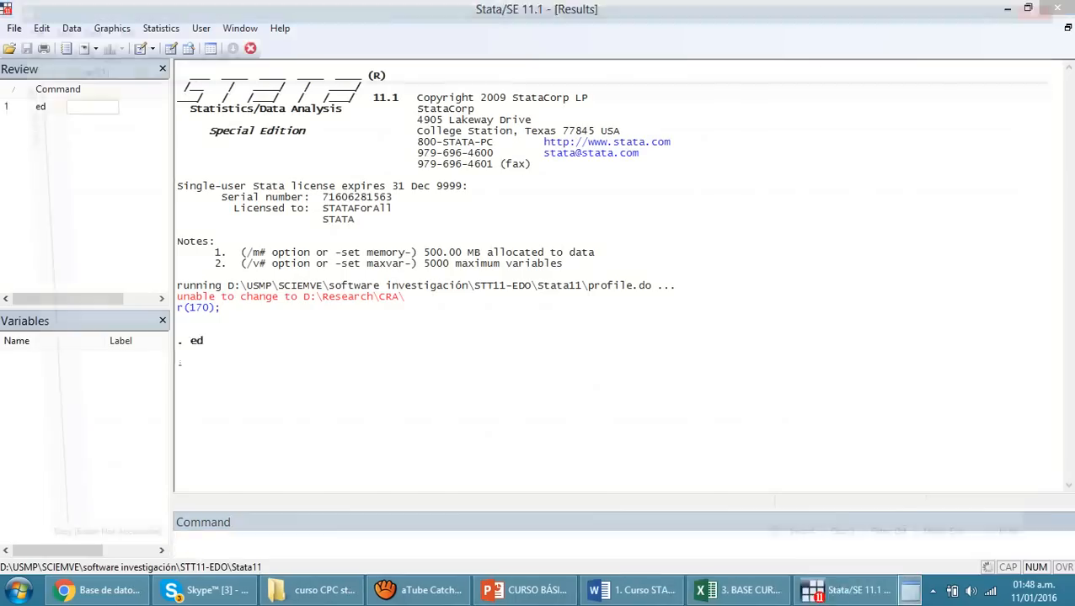
pyautogui.hotkey('ctrl', 'v')
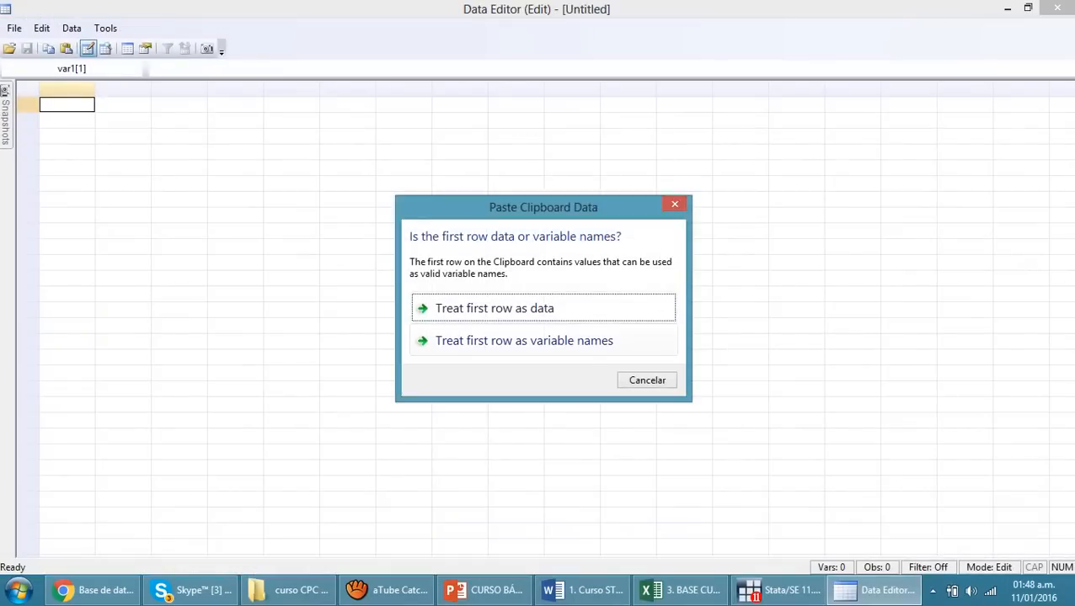
pyautogui.click(516, 341)
pyautogui.press('Return')
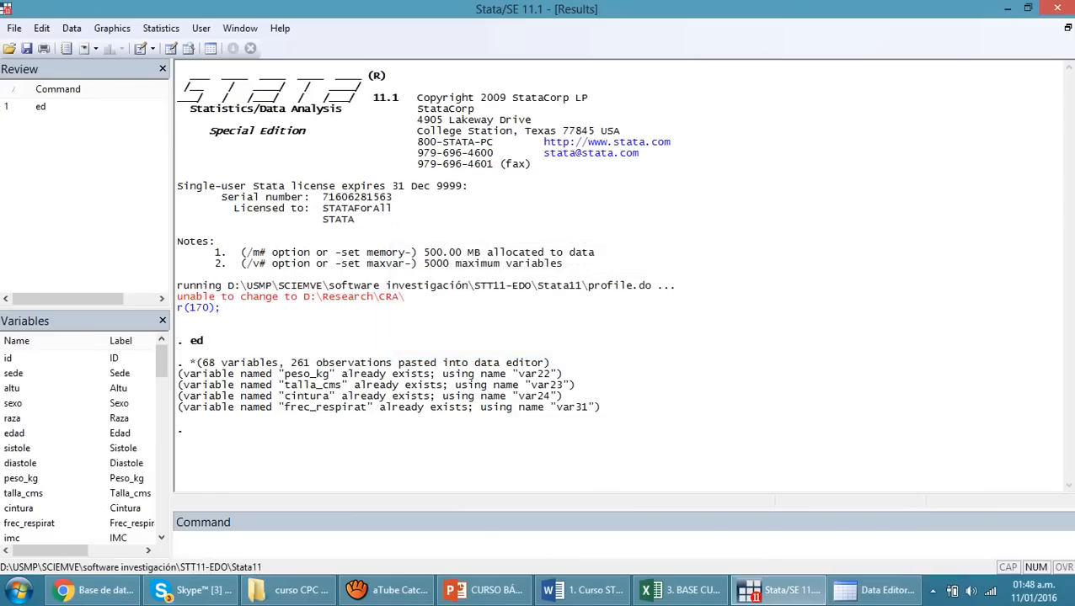
pyautogui.click(875, 591)
pyautogui.click(1057, 8)
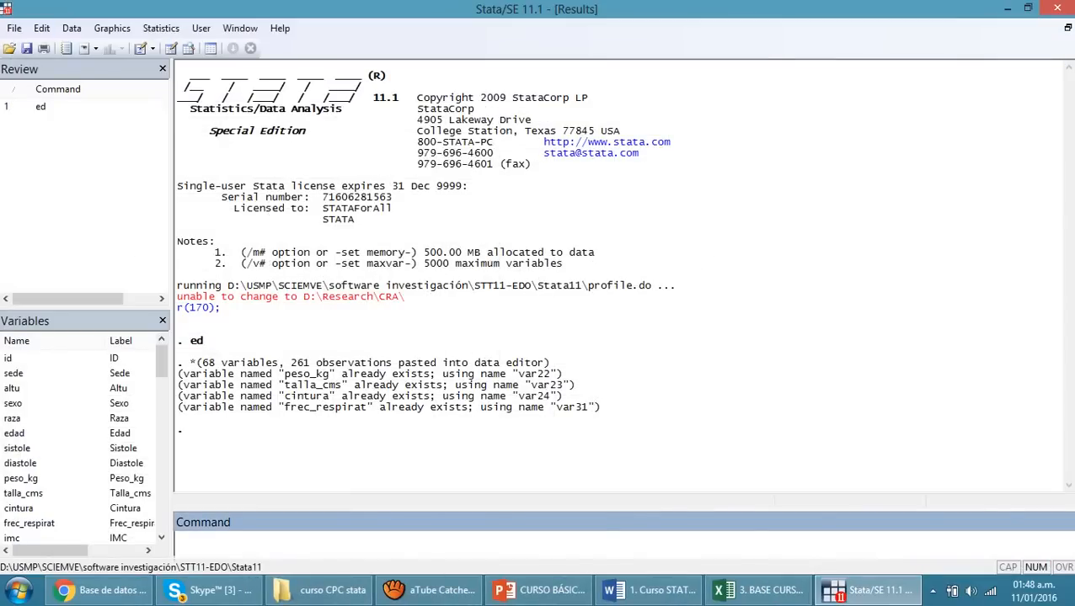
# Open the Do_File_Curso do-file from the desktop (Escritorio) in the Do-file Editor and move the editor window aside
pyautogui.click(141, 48)
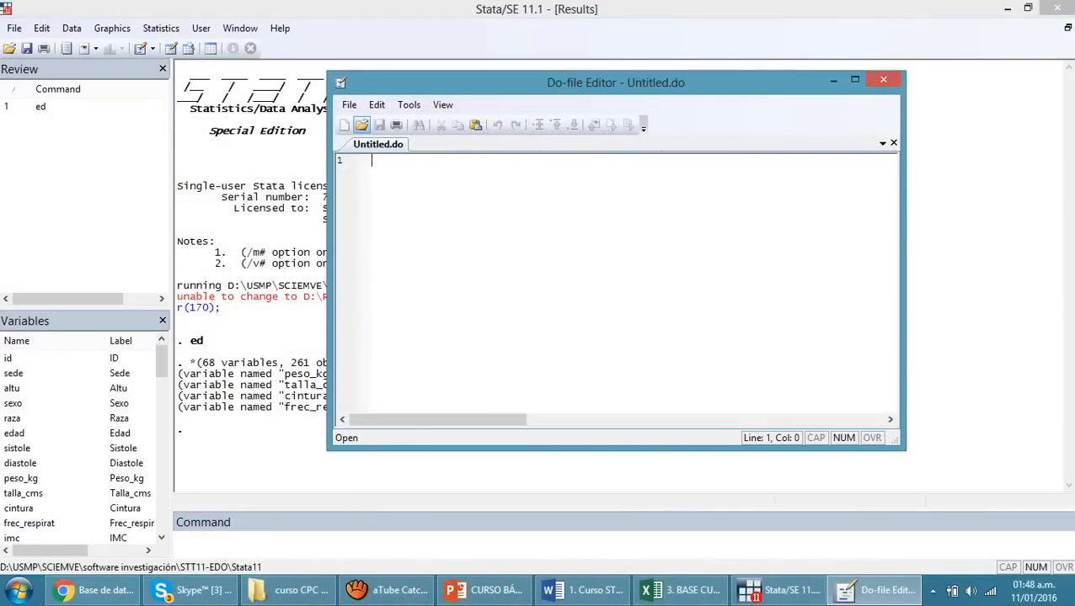
pyautogui.click(361, 124)
pyautogui.scroll(-5, 596, 351)
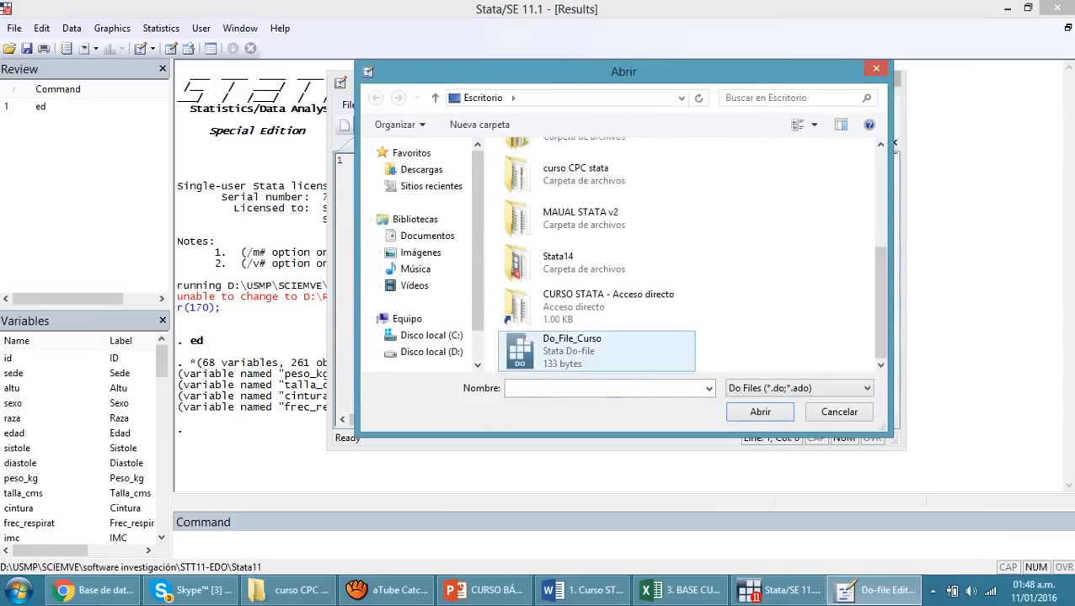
pyautogui.doubleClick(597, 350)
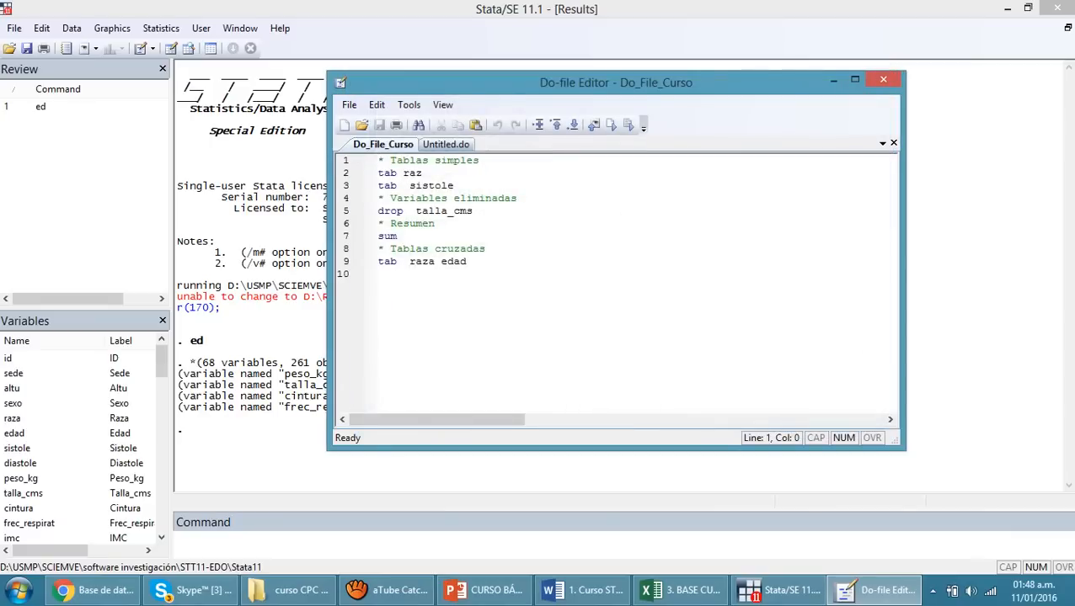
pyautogui.moveTo(378, 275); pyautogui.dragTo(379, 160)
pyautogui.click(379, 274)
pyautogui.moveTo(616, 83); pyautogui.dragTo(725, 118)
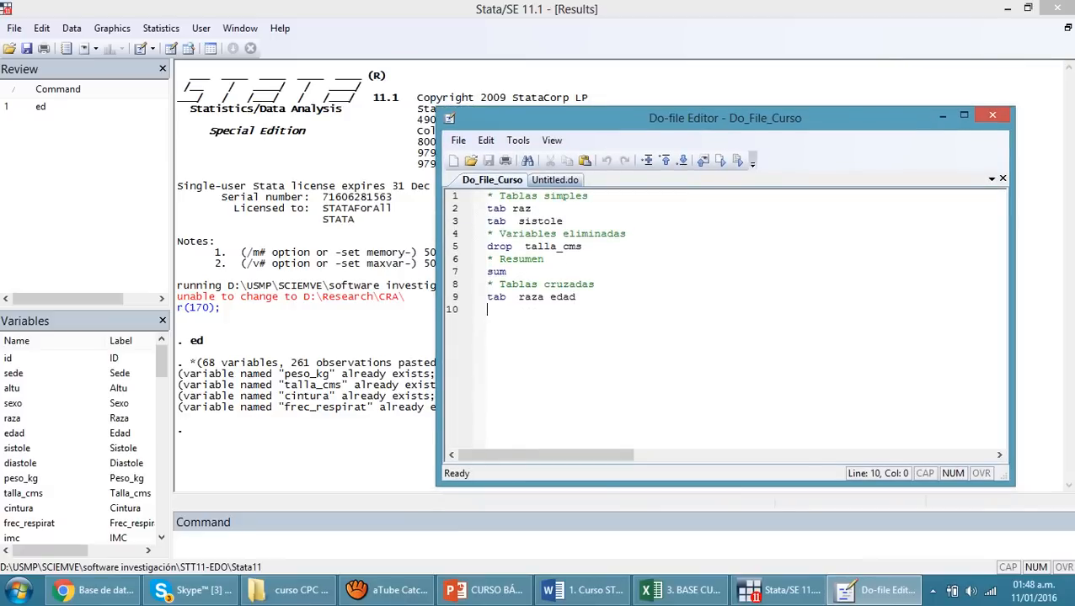
# Execute only the tab raz and tab sistole lines of the do-file
pyautogui.click(563, 220)
pyautogui.moveTo(563, 220); pyautogui.dragTo(487, 208)
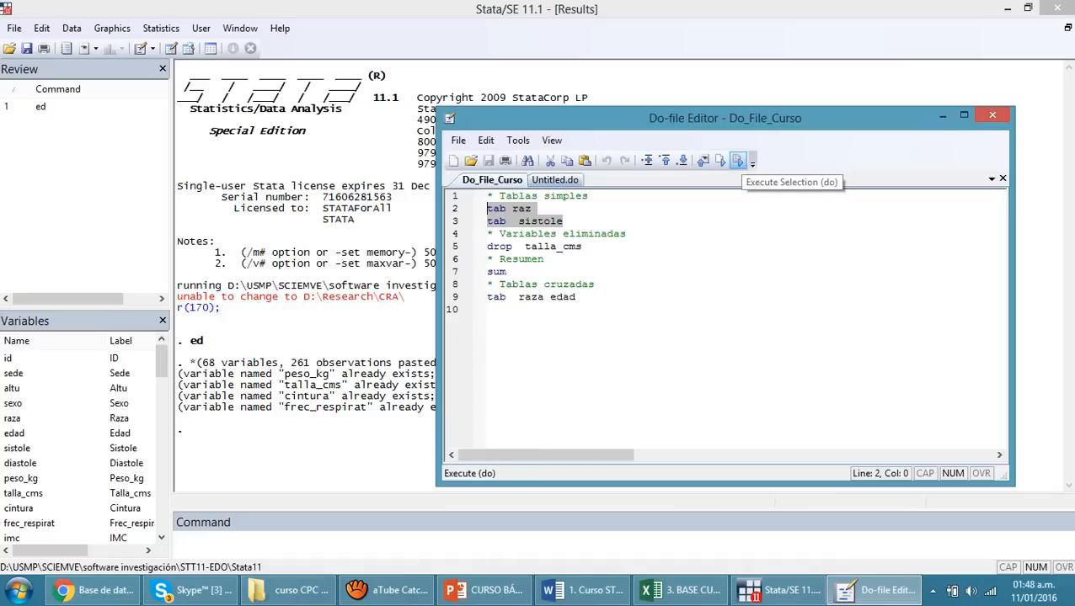
pyautogui.click(738, 161)
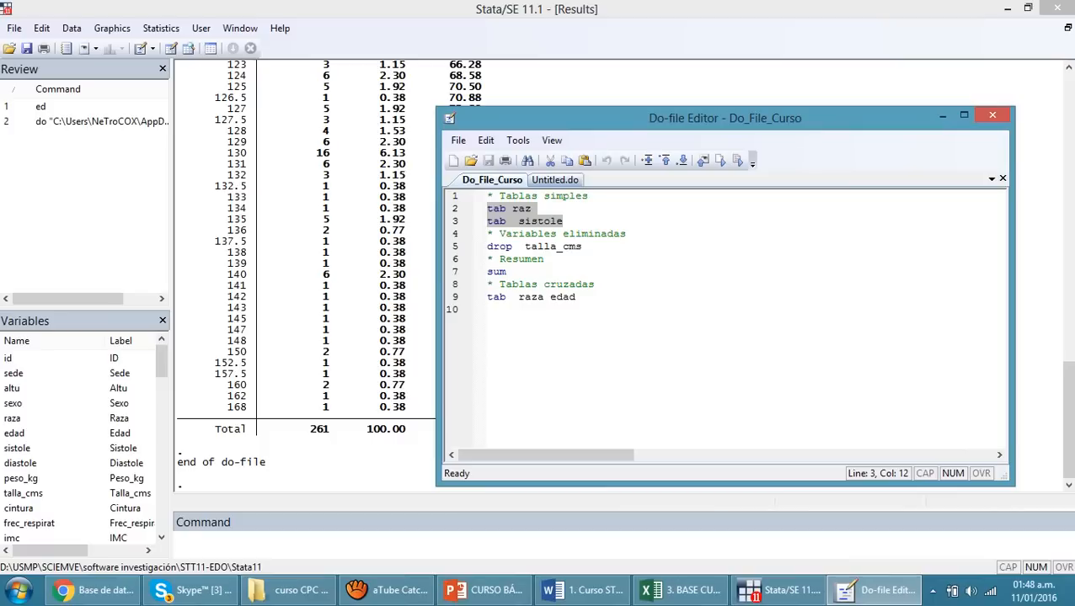
# Execute only the tab raza edad line under the Tablas cruzadas comment of the do-file
pyautogui.click(544, 259)
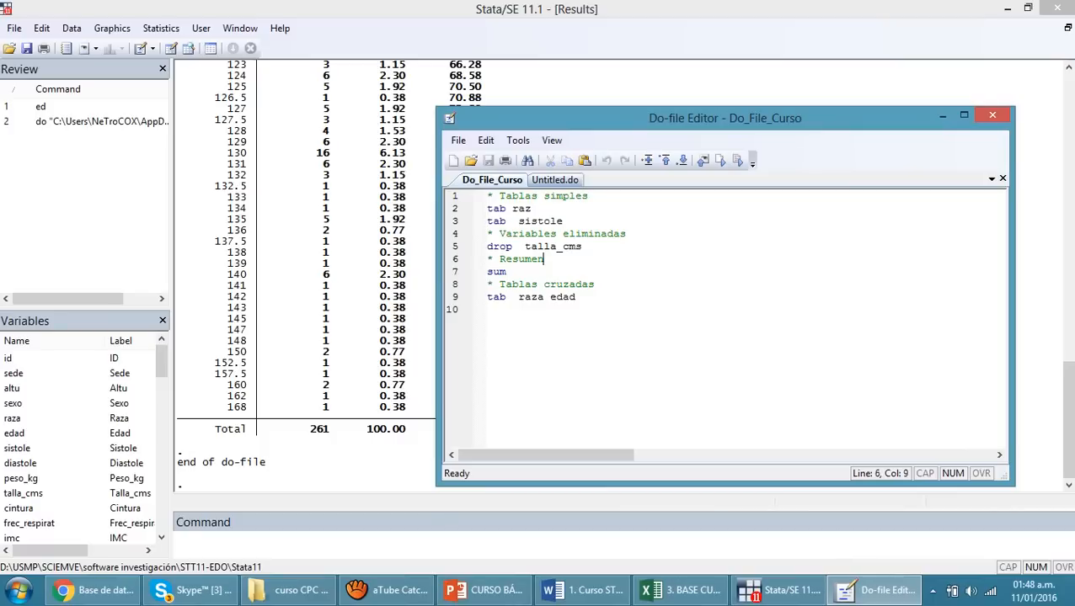
pyautogui.moveTo(577, 297); pyautogui.dragTo(487, 297)
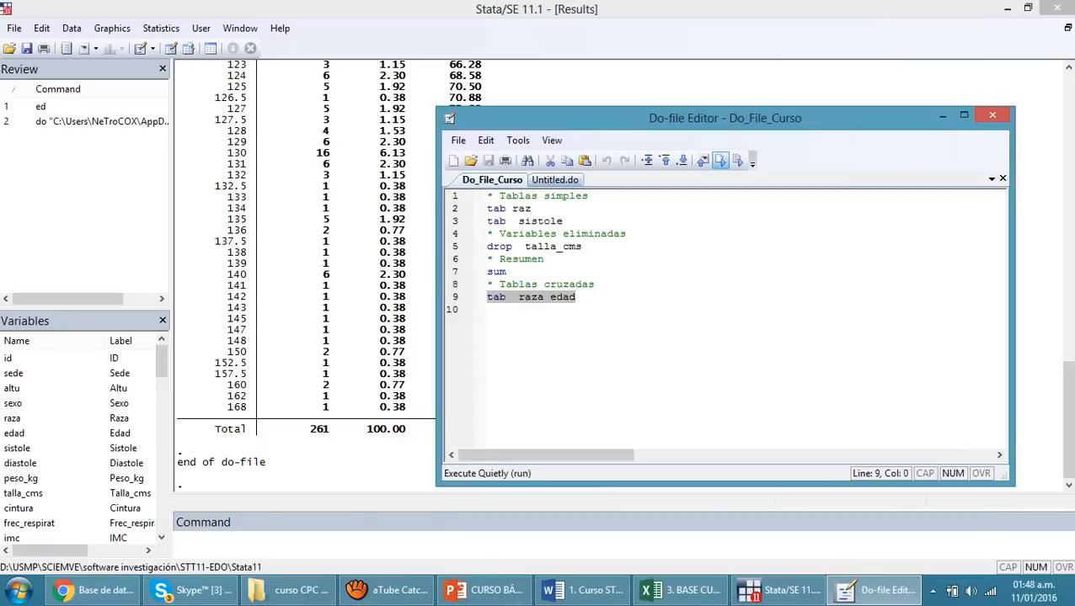
pyautogui.click(736, 160)
pyautogui.click(488, 310)
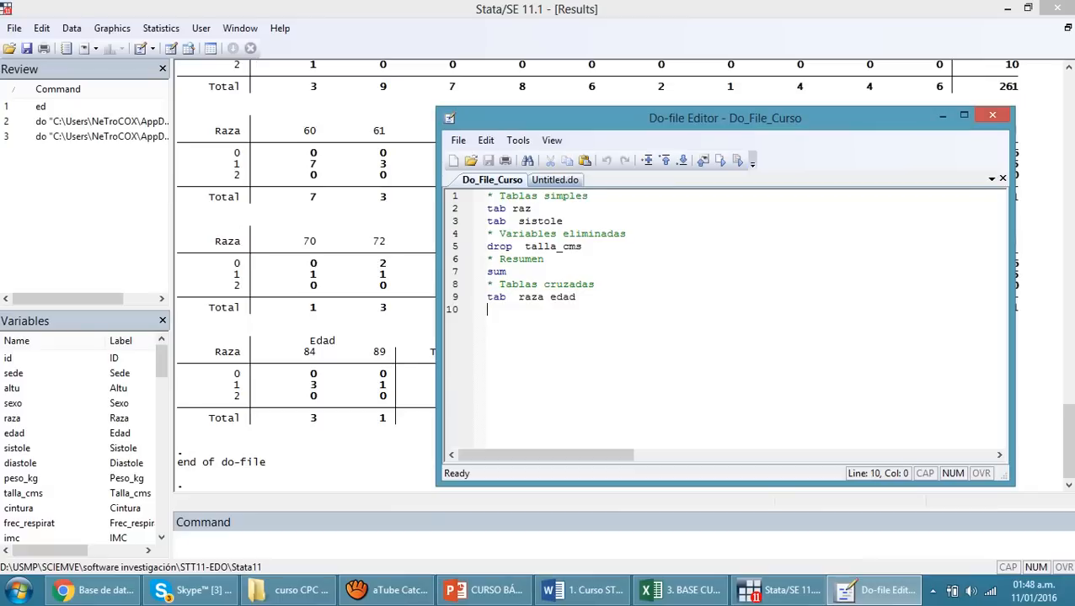
# Close the Do-file Editor and look through the cross table of raza by edad in the results
pyautogui.click(993, 116)
pyautogui.scroll(20, 618, 275)
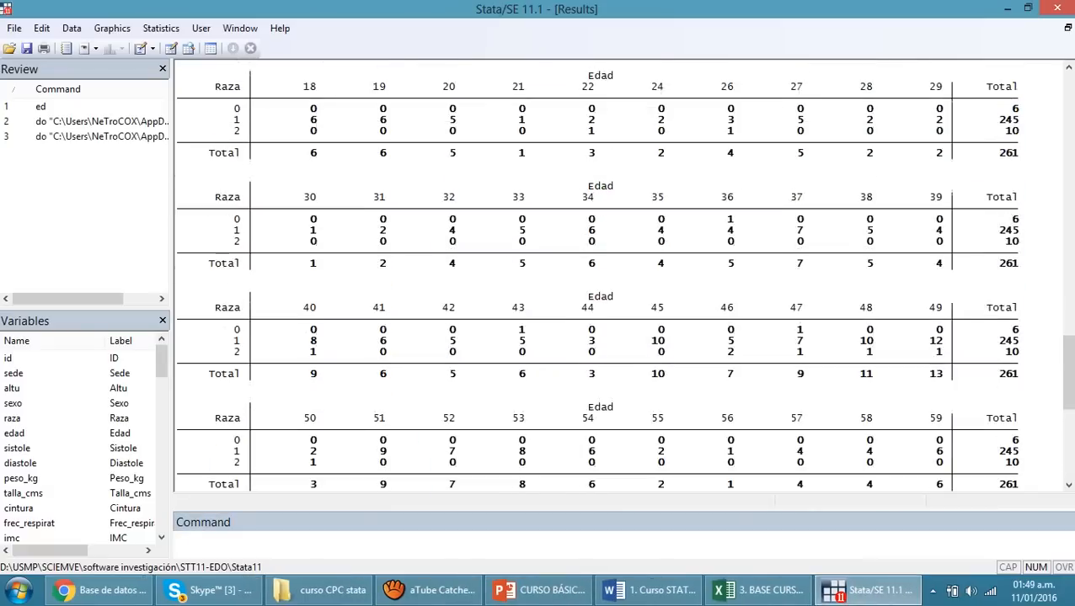
pyautogui.scroll(-13, 618, 275)
pyautogui.scroll(-20, 618, 275)
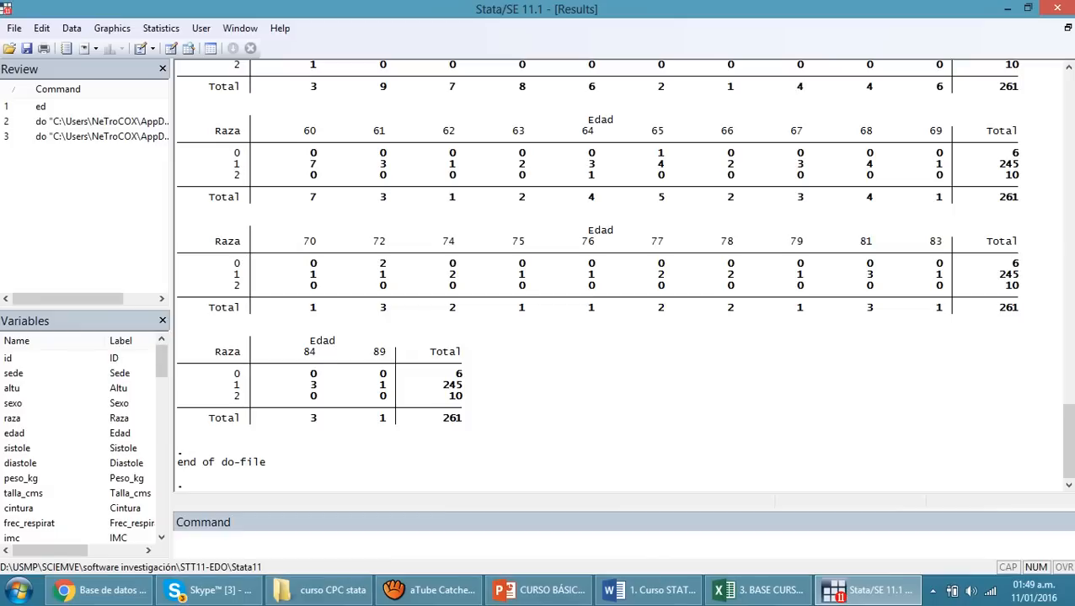
# Switch to the PowerPoint course presentation and show slide 18, "IV. Etiquetar variables"
pyautogui.click(724, 544)
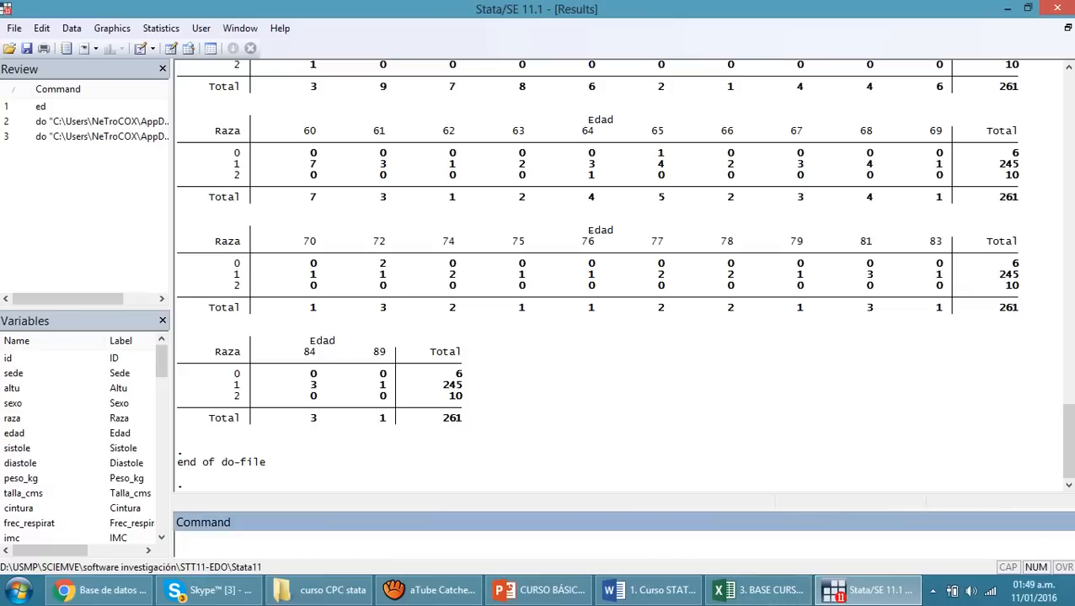
pyautogui.click(539, 590)
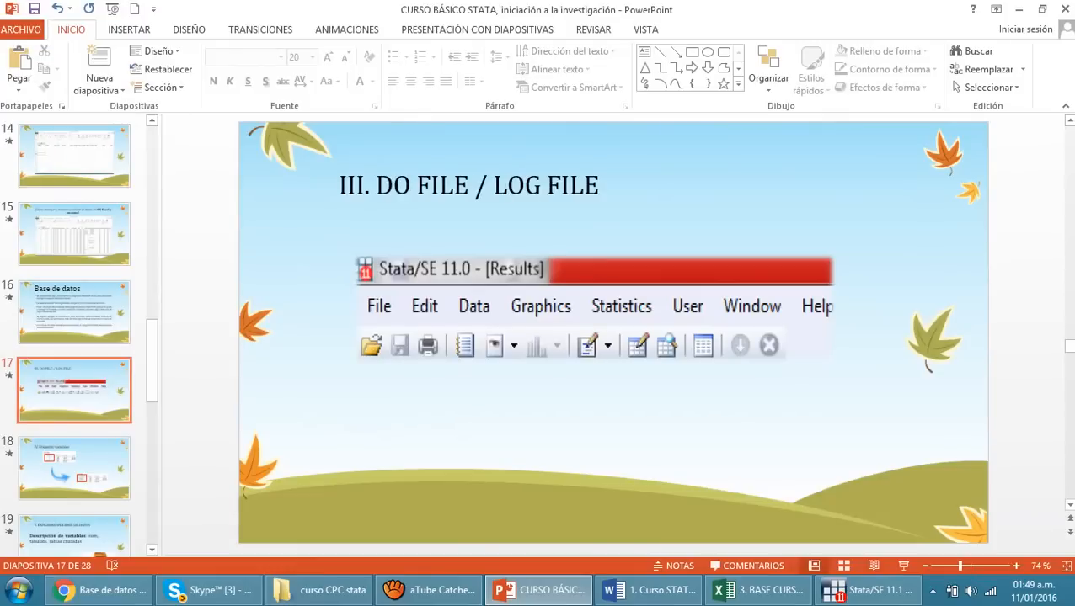
pyautogui.press('Down')
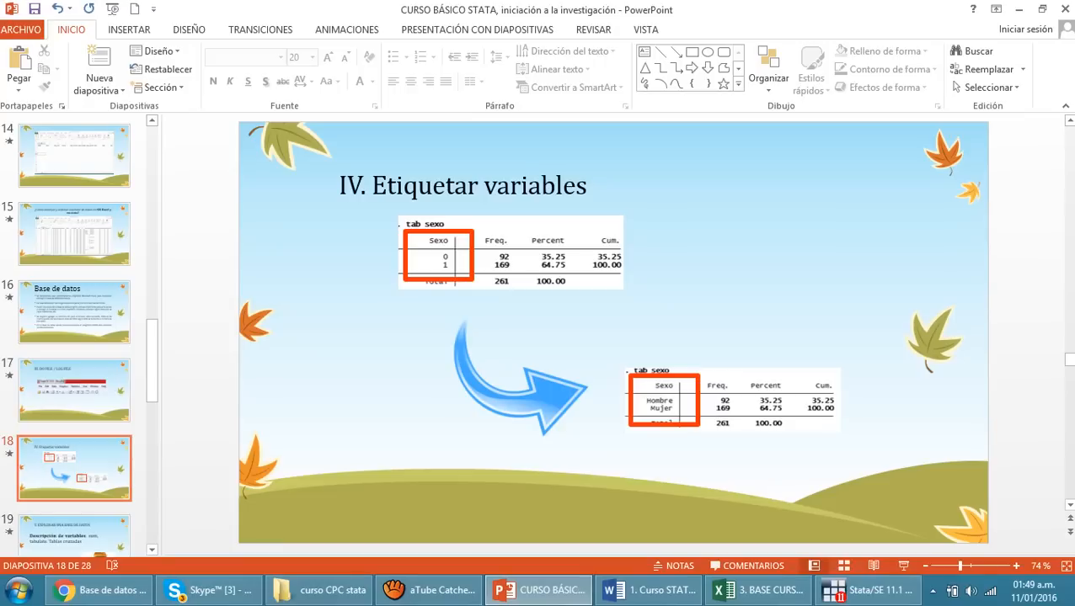
# Return to Stata, tabulate the raza variable and highlight its category codes in the resulting table
pyautogui.click(871, 589)
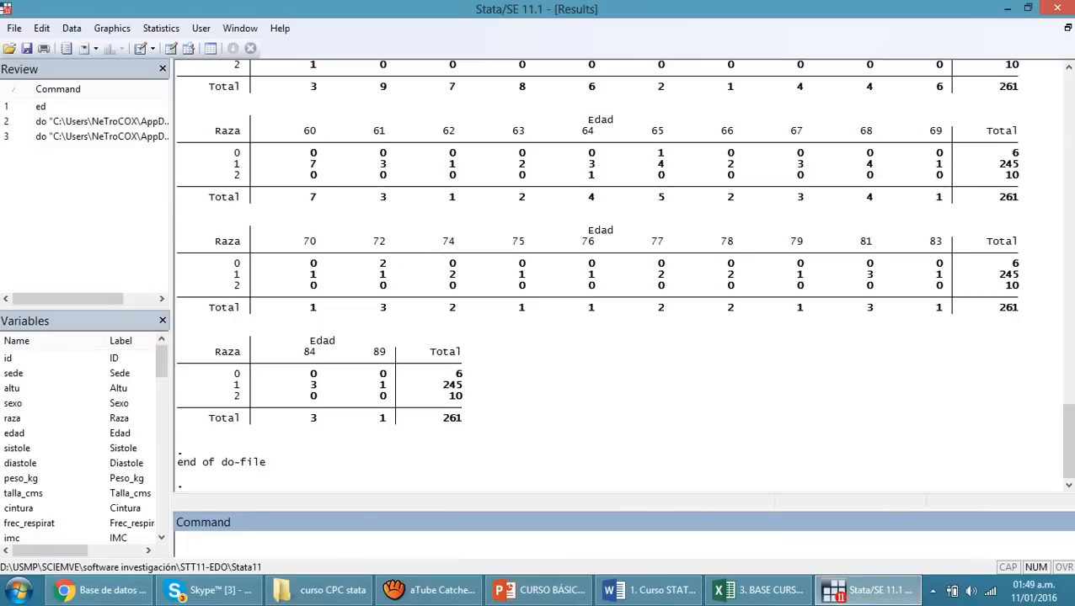
pyautogui.write('tab raza')
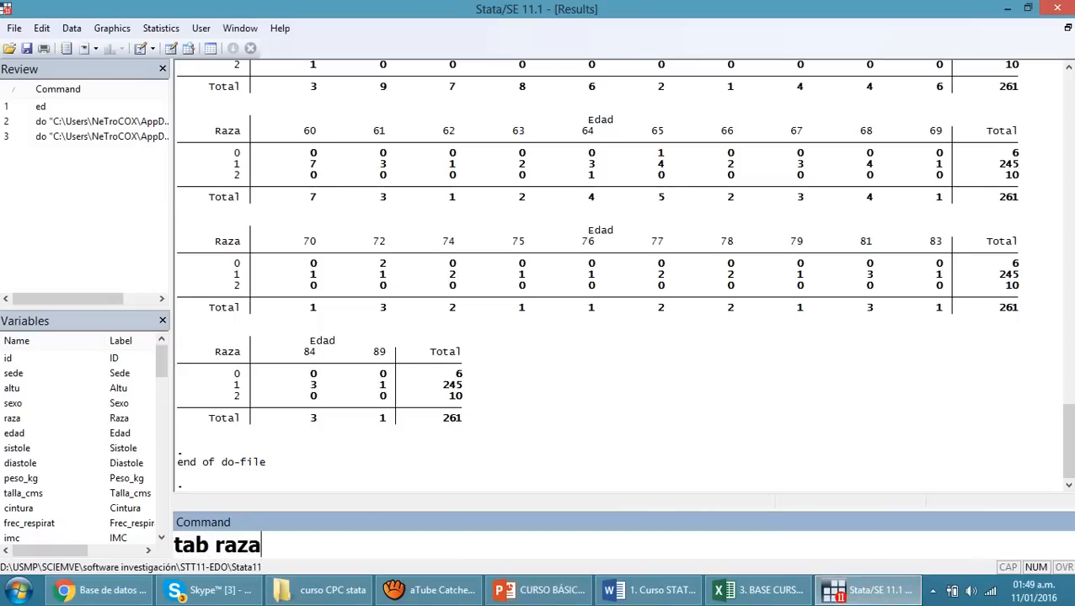
pyautogui.press('Return')
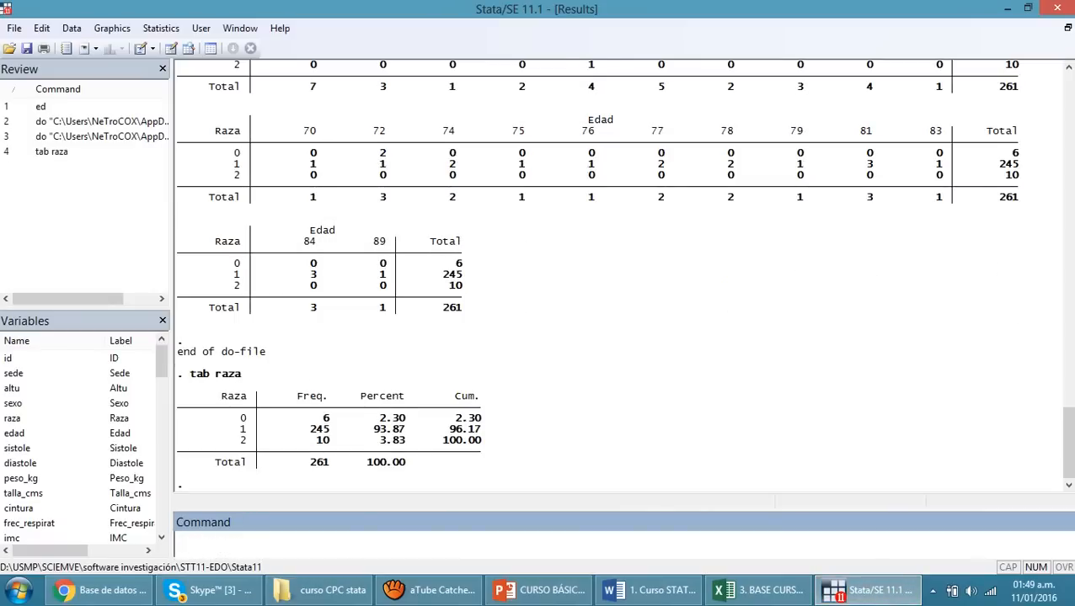
pyautogui.click(242, 418)
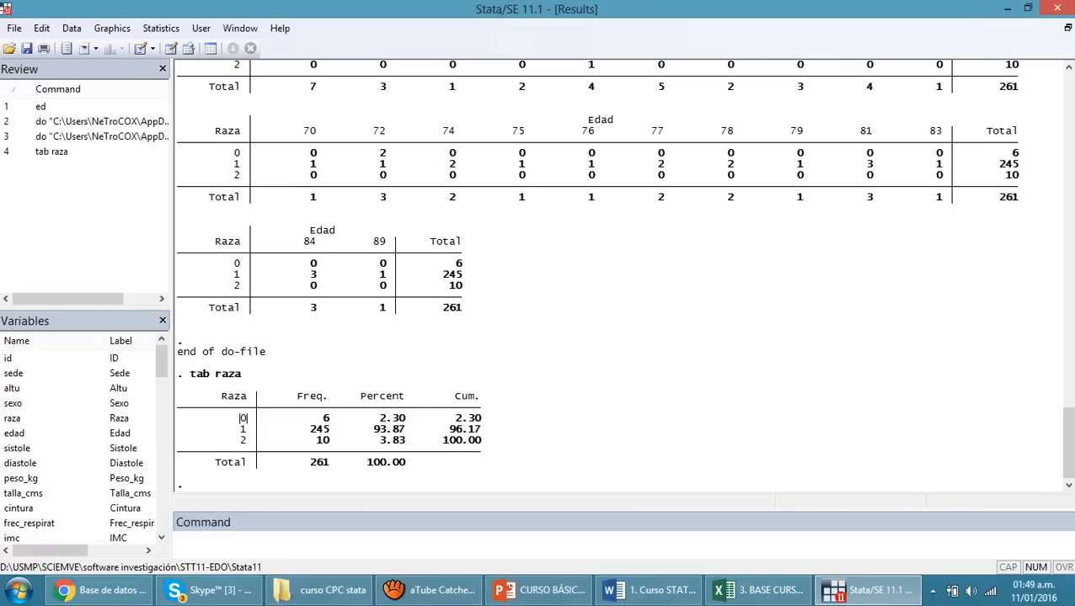
pyautogui.moveTo(235, 418); pyautogui.dragTo(253, 417)
pyautogui.moveTo(240, 429); pyautogui.dragTo(253, 439)
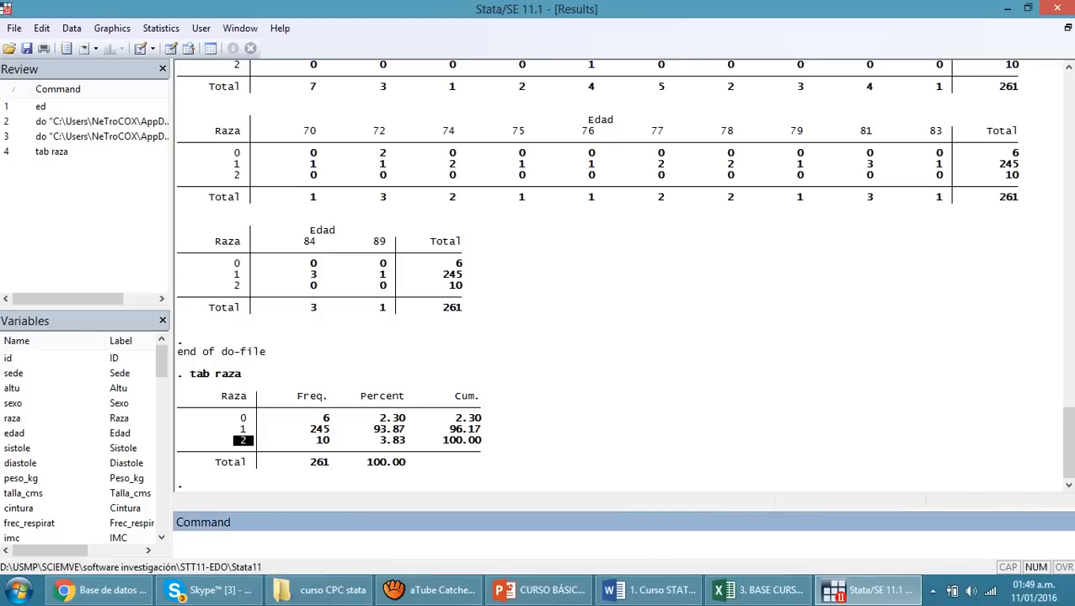
# Tabulate the sexo variable and highlight its category codes in the resulting table
pyautogui.write('tab sexo')
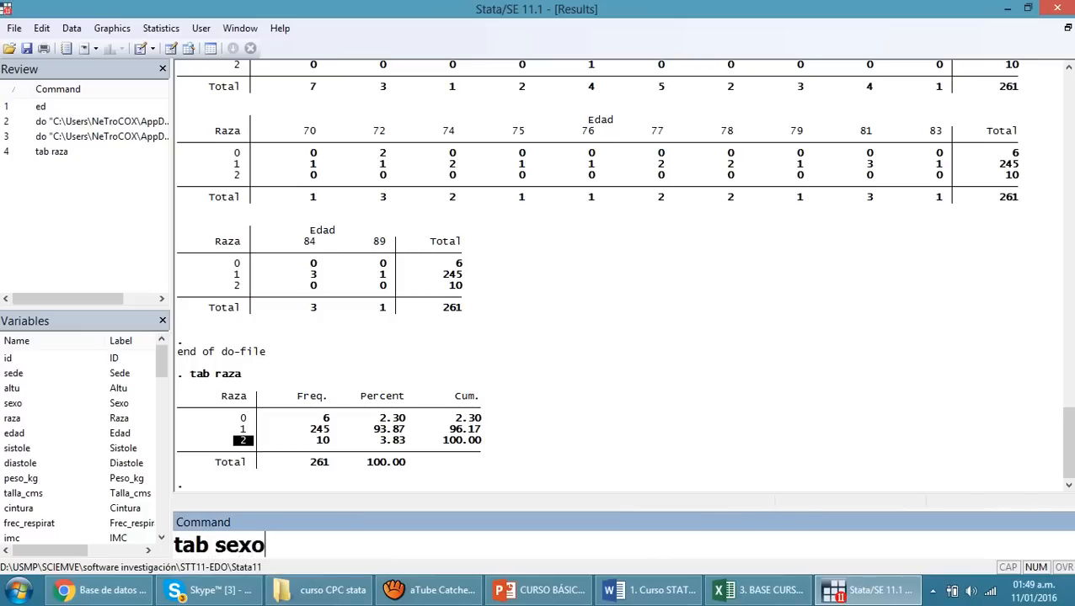
pyautogui.press('Return')
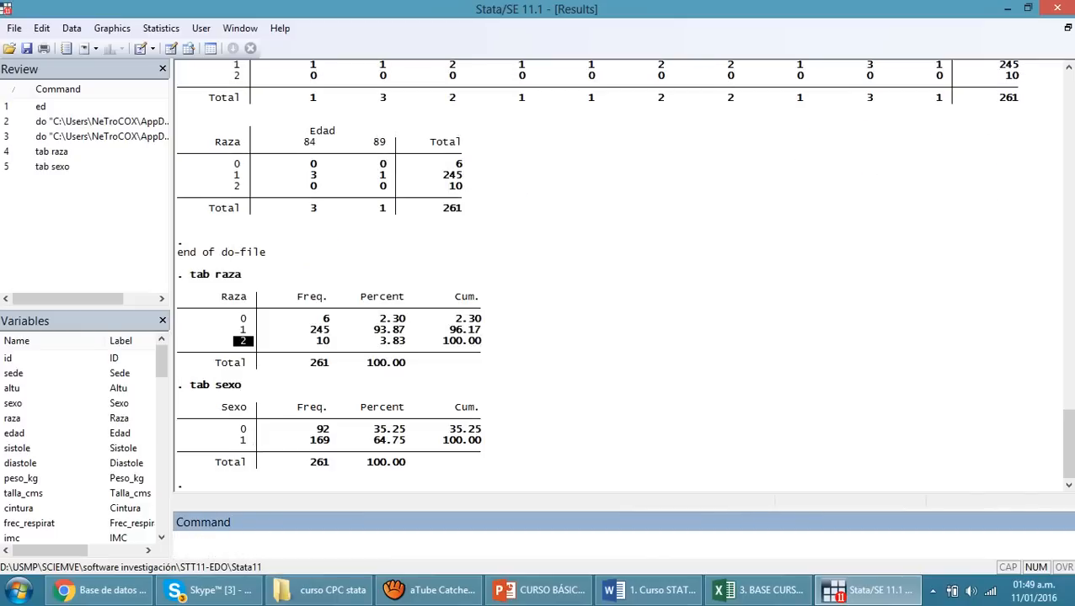
pyautogui.moveTo(221, 429); pyautogui.dragTo(252, 440)
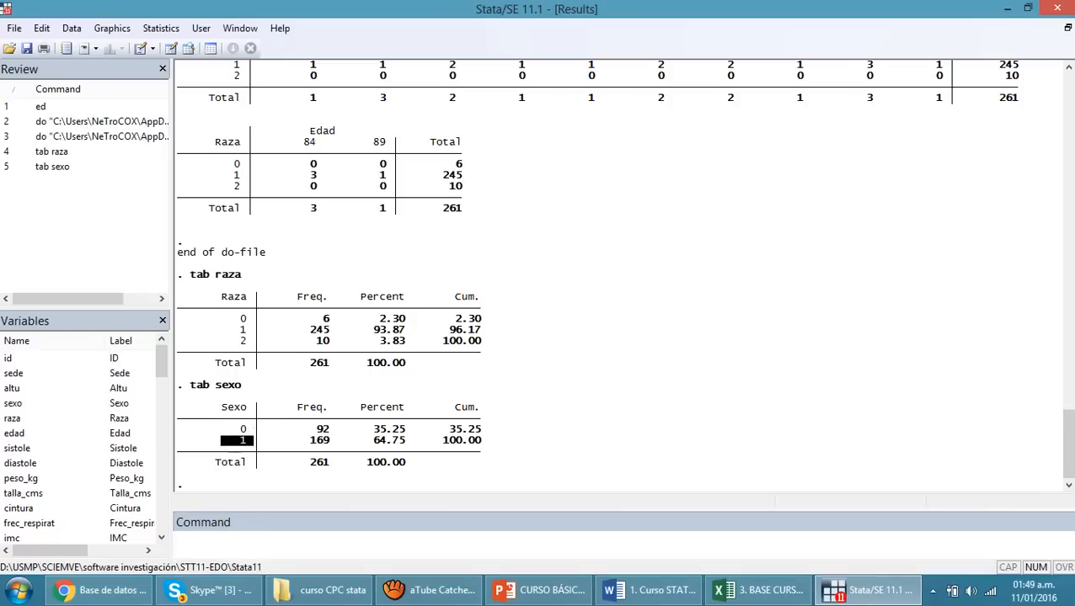
pyautogui.click(240, 447)
pyautogui.click(506, 542)
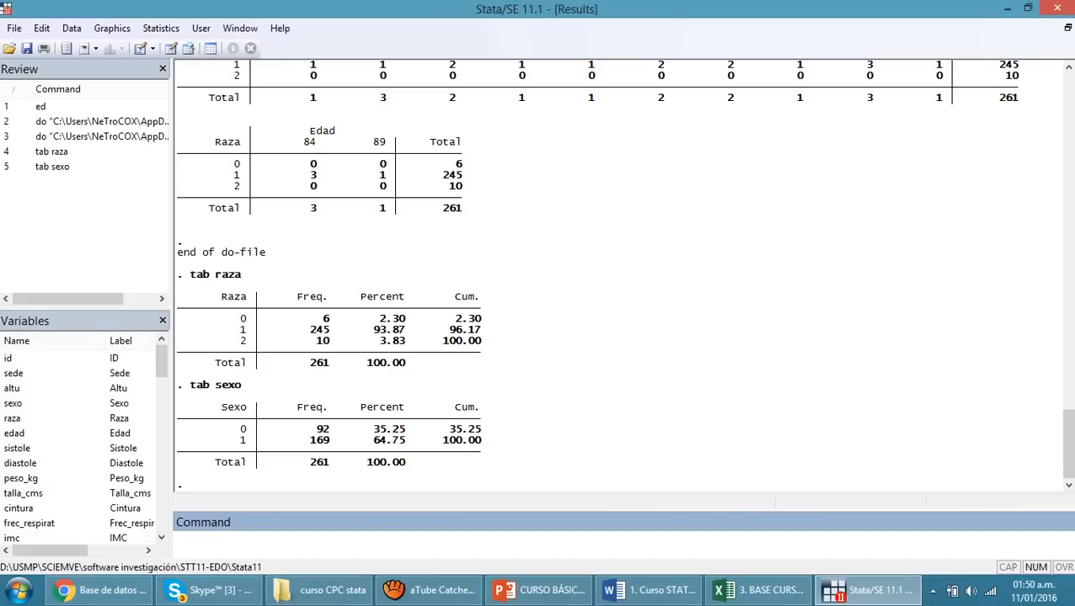
pyautogui.click(210, 48)
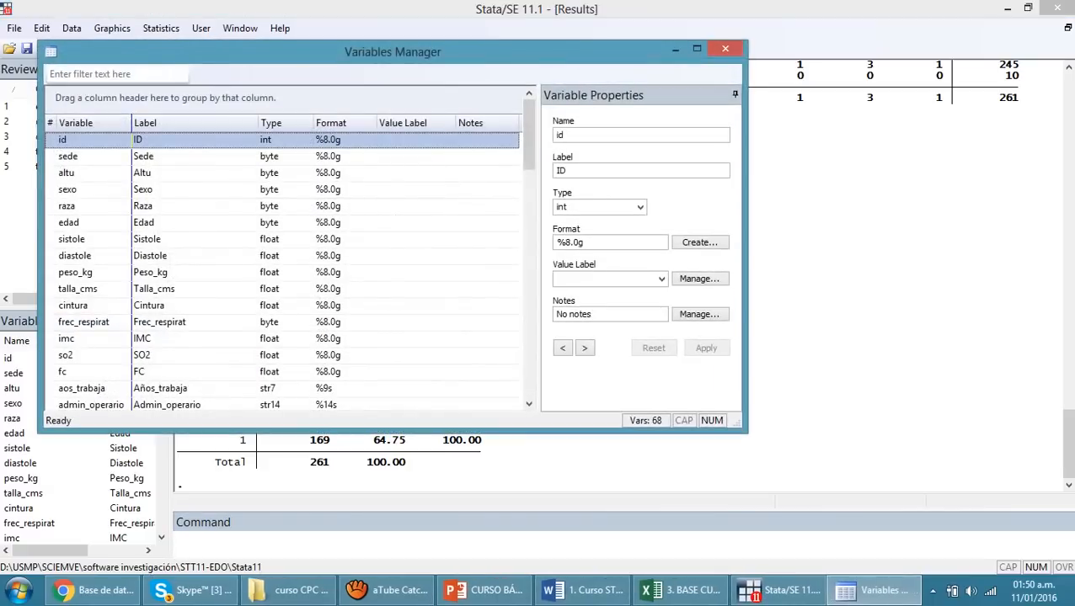
pyautogui.click(69, 190)
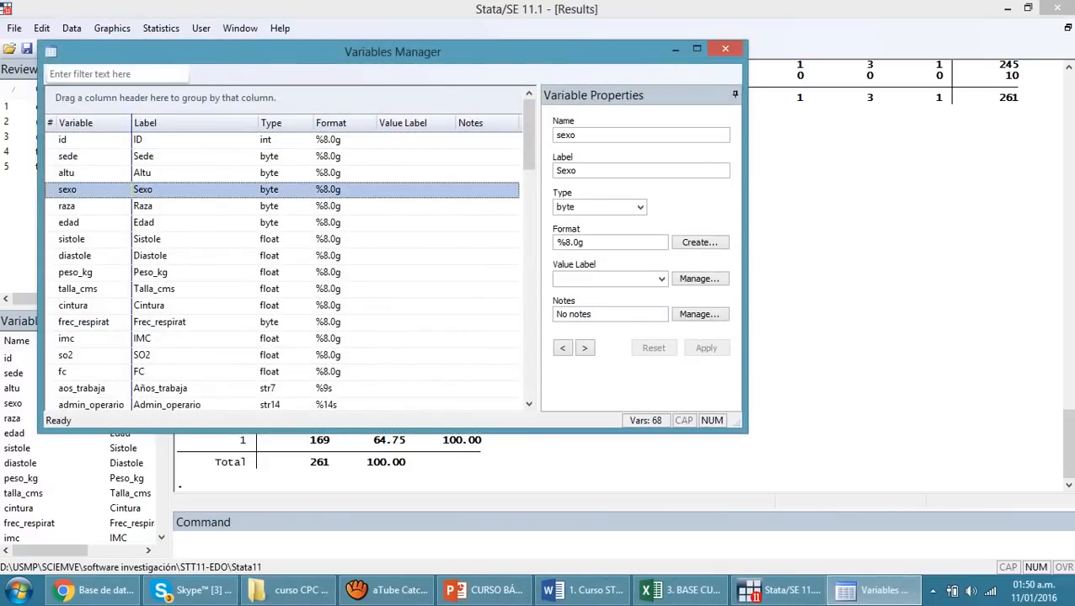
pyautogui.click(700, 279)
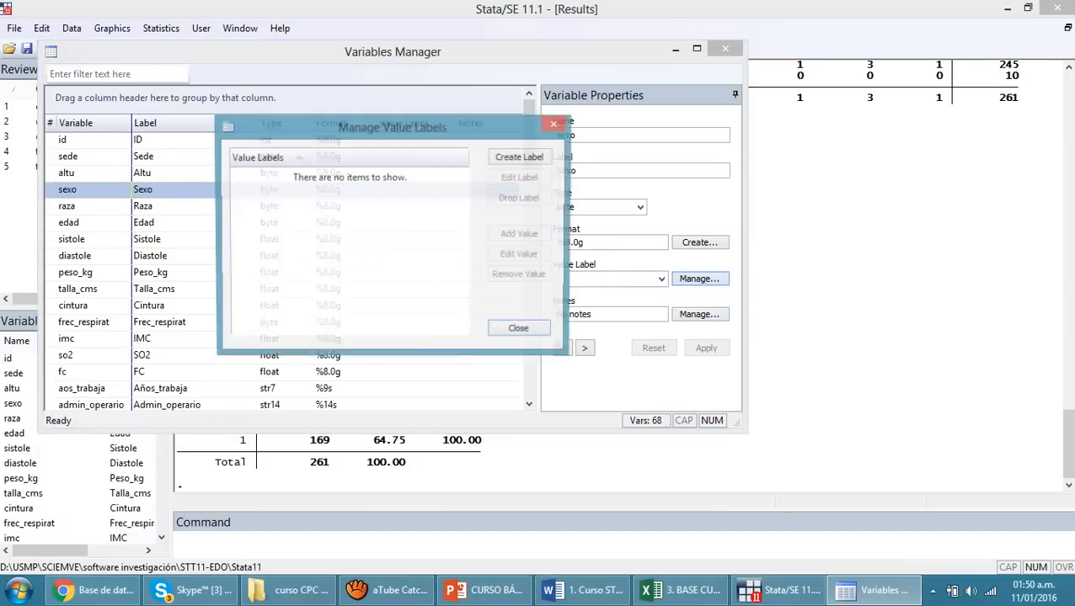
pyautogui.click(521, 330)
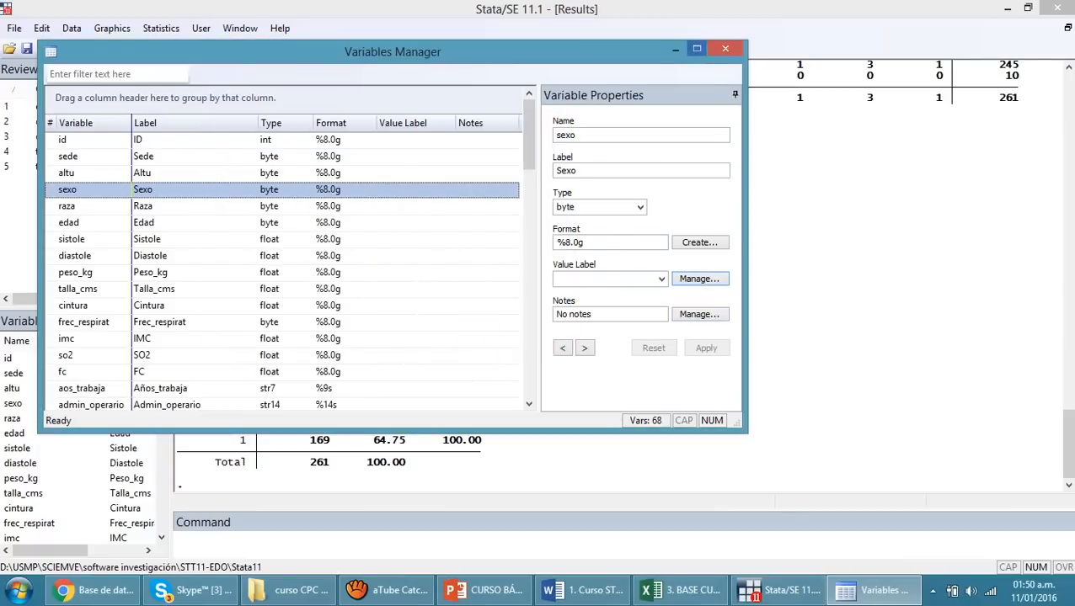
pyautogui.click(725, 49)
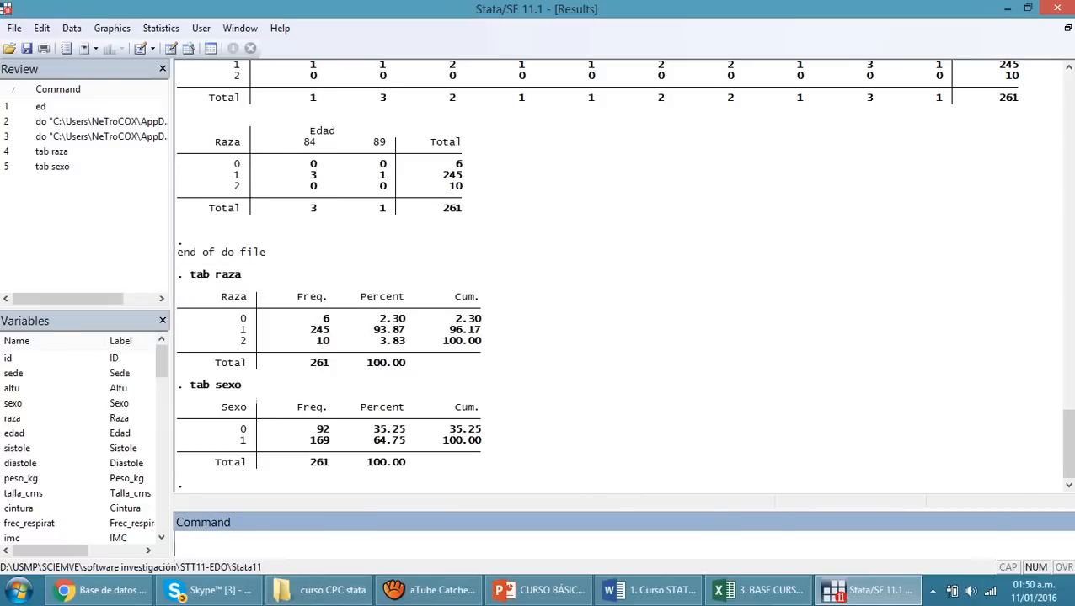
# Open the Data Editor and, from the sexo variable's properties, start a new value label named sexo
pyautogui.write('ed')
pyautogui.press('Return')
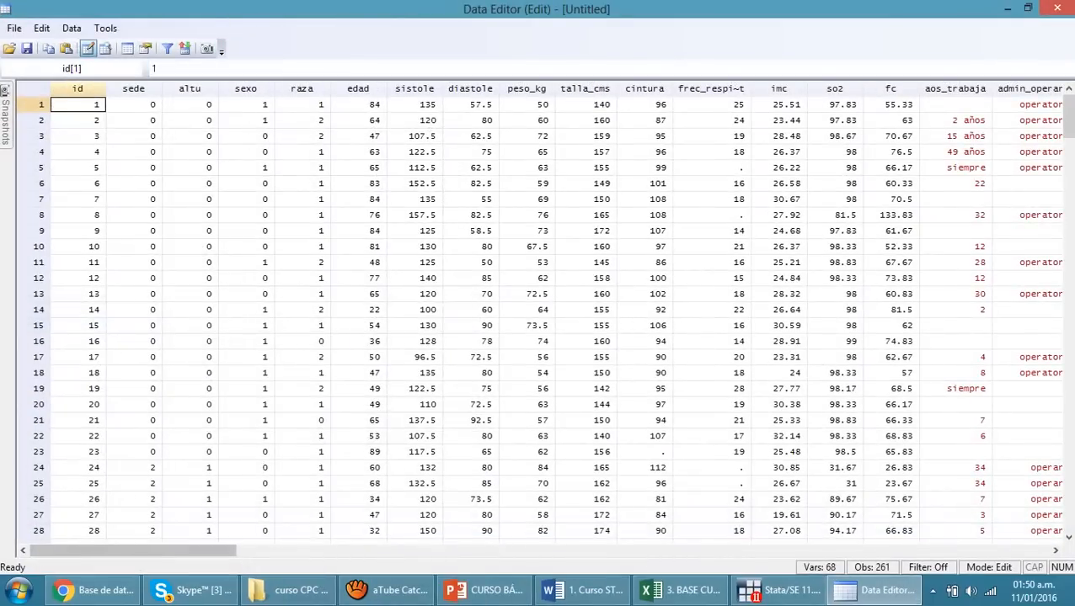
pyautogui.click(246, 88)
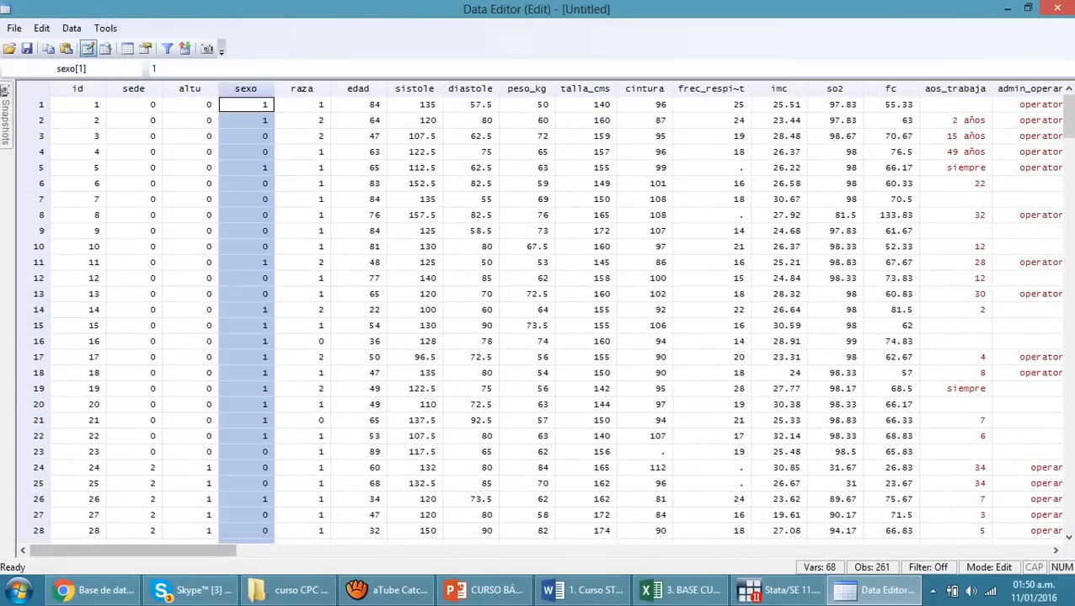
pyautogui.doubleClick(246, 89)
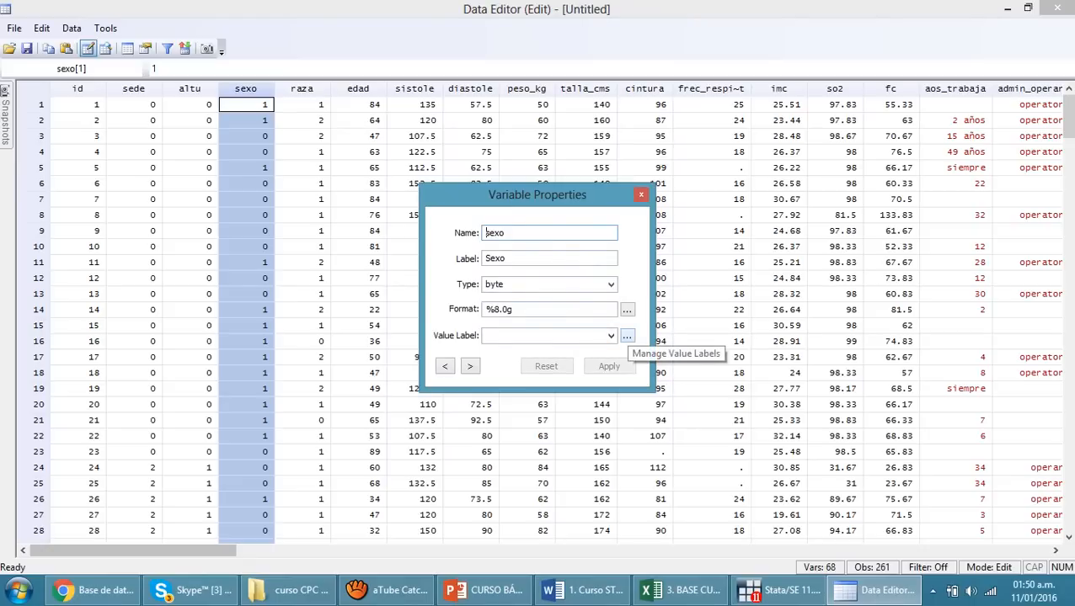
pyautogui.click(627, 337)
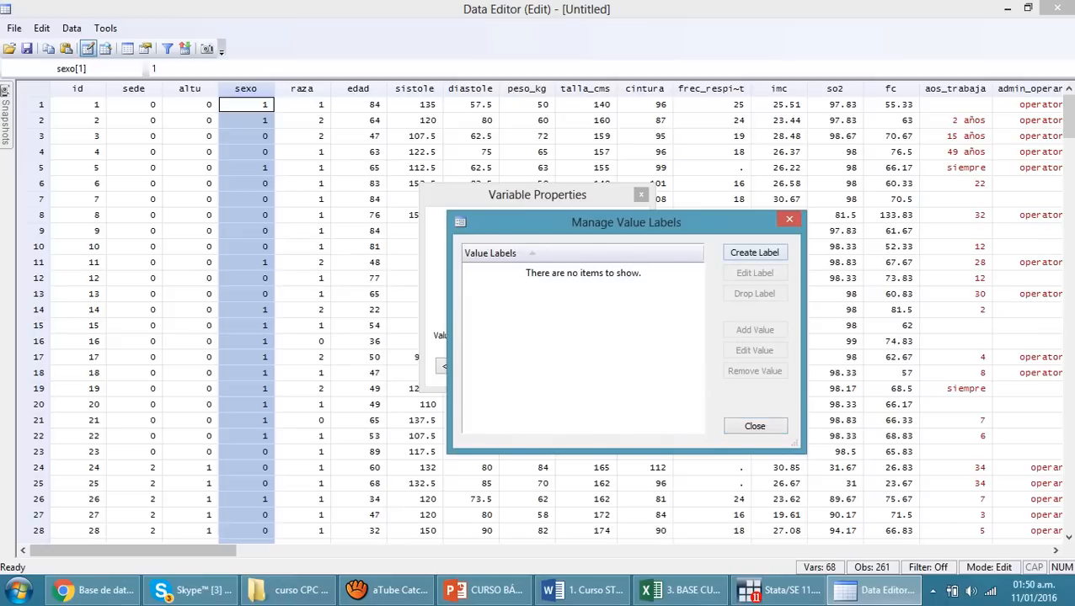
pyautogui.click(754, 252)
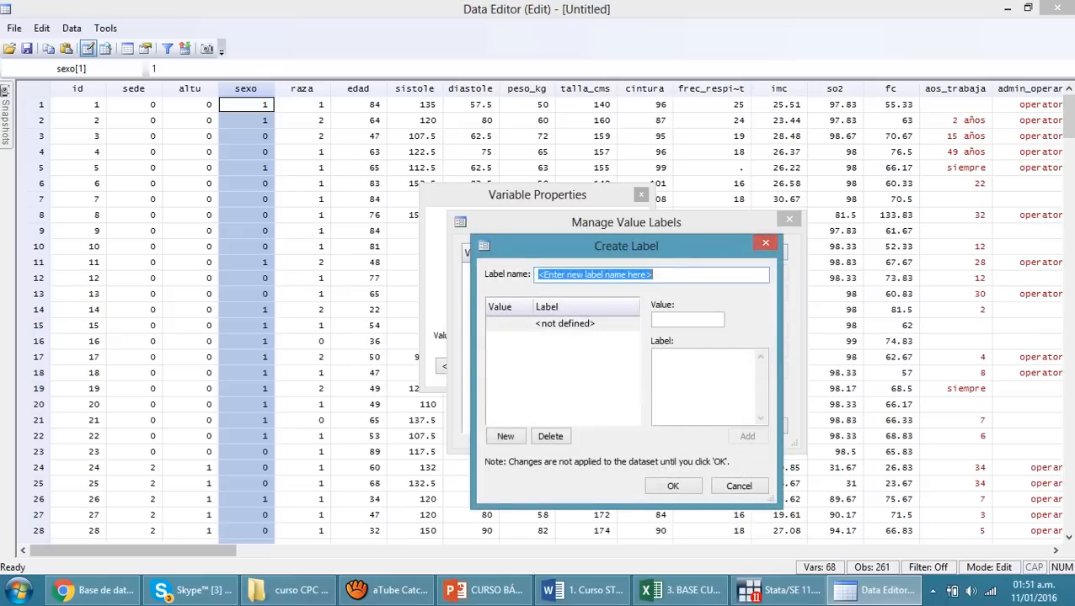
pyautogui.write('sexo')
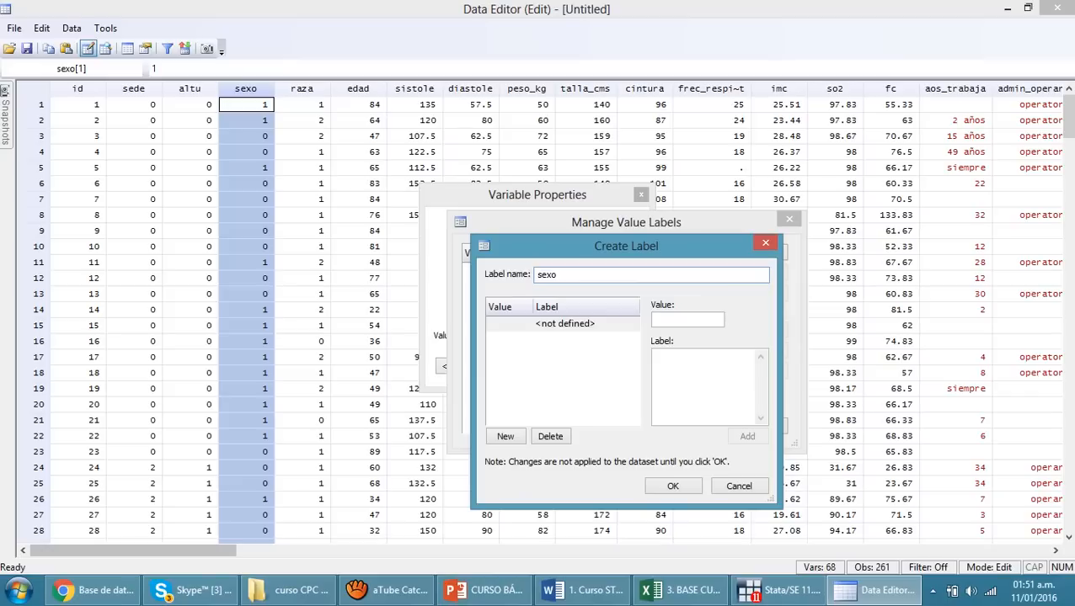
# Add value 0 with the text Masculino to the sexo value label
pyautogui.press('Tab')
pyautogui.write('0')
pyautogui.press('Tab')
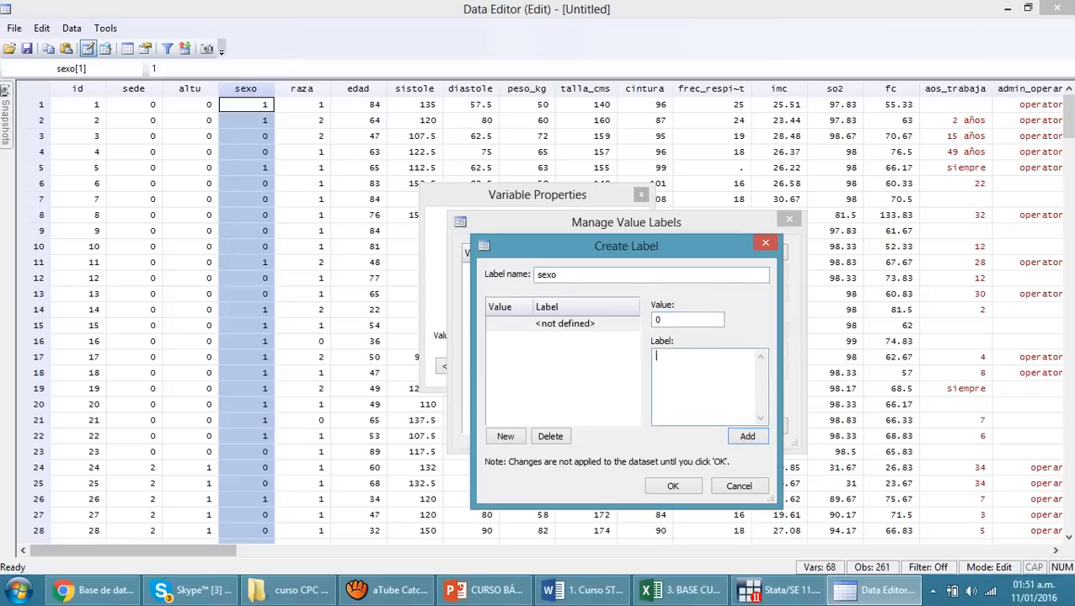
pyautogui.write('Masculino')
pyautogui.press('Return')
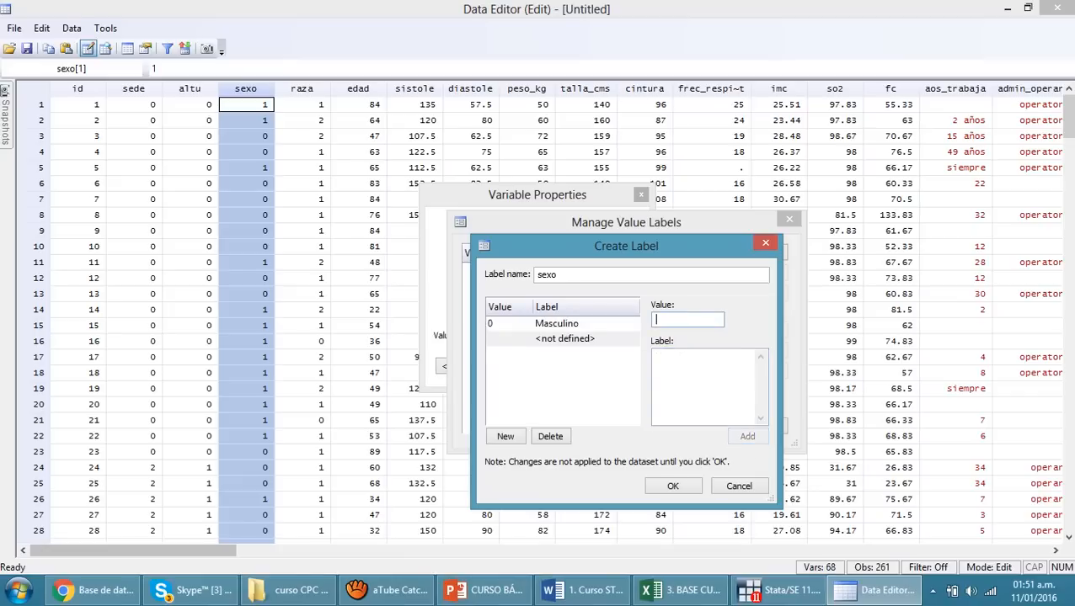
# Add value 1 with the text Femenino to the sexo value label, save it and close the label manager
pyautogui.press('Tab')
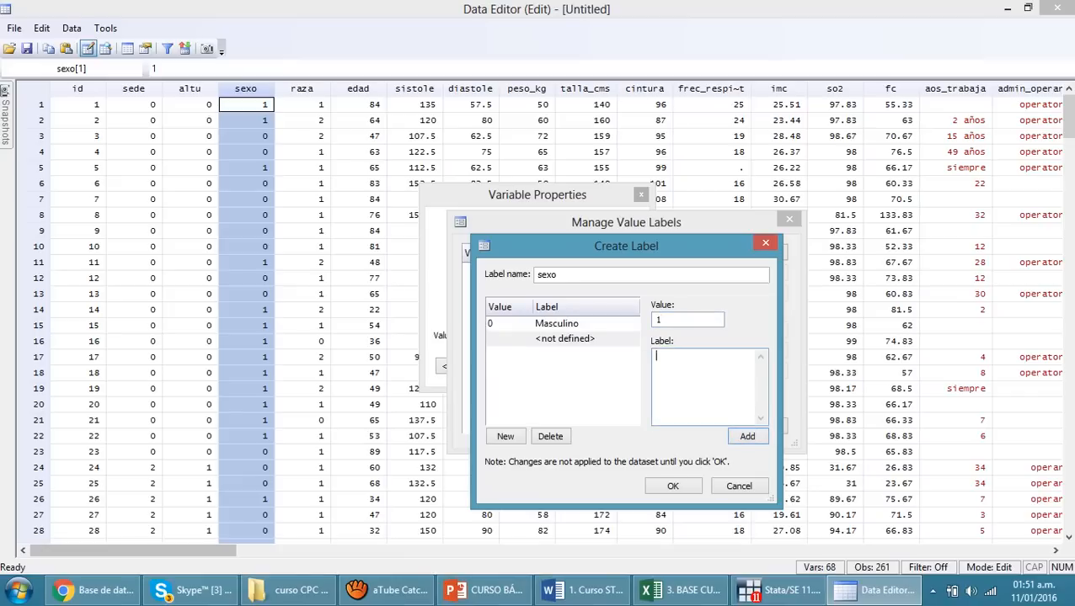
pyautogui.write('Femenino')
pyautogui.press('Tab')
pyautogui.press('Return')
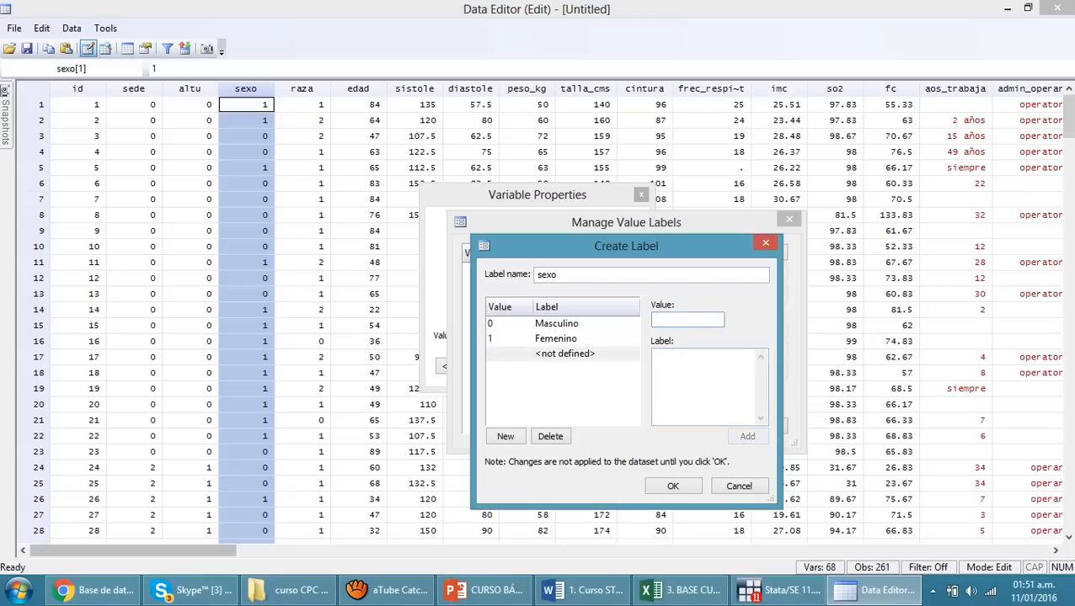
pyautogui.press('Tab')
pyautogui.press('Tab')
pyautogui.press('Return')
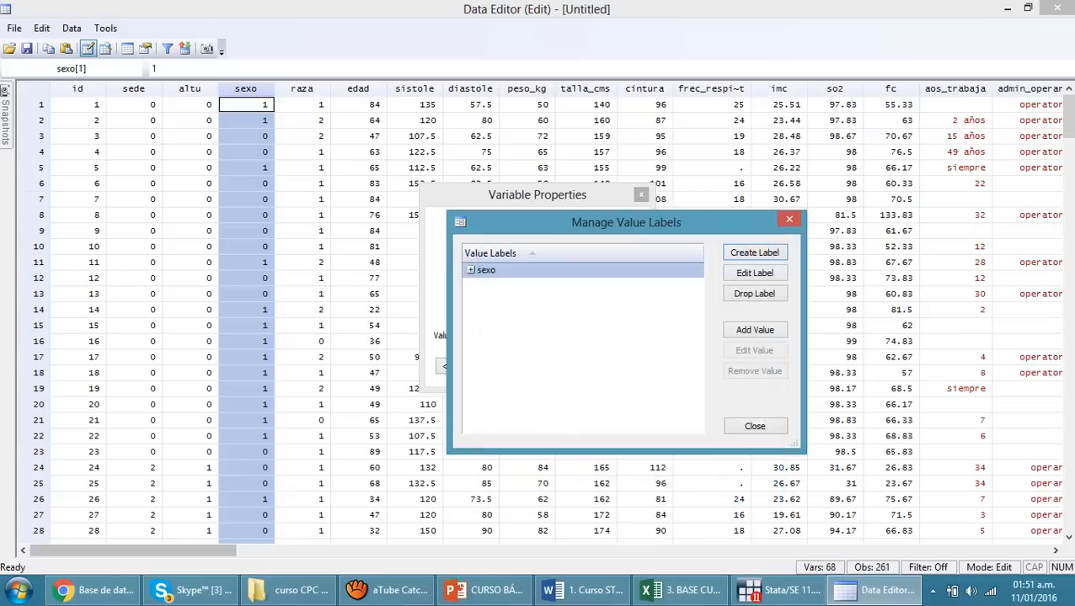
pyautogui.press('Escape')
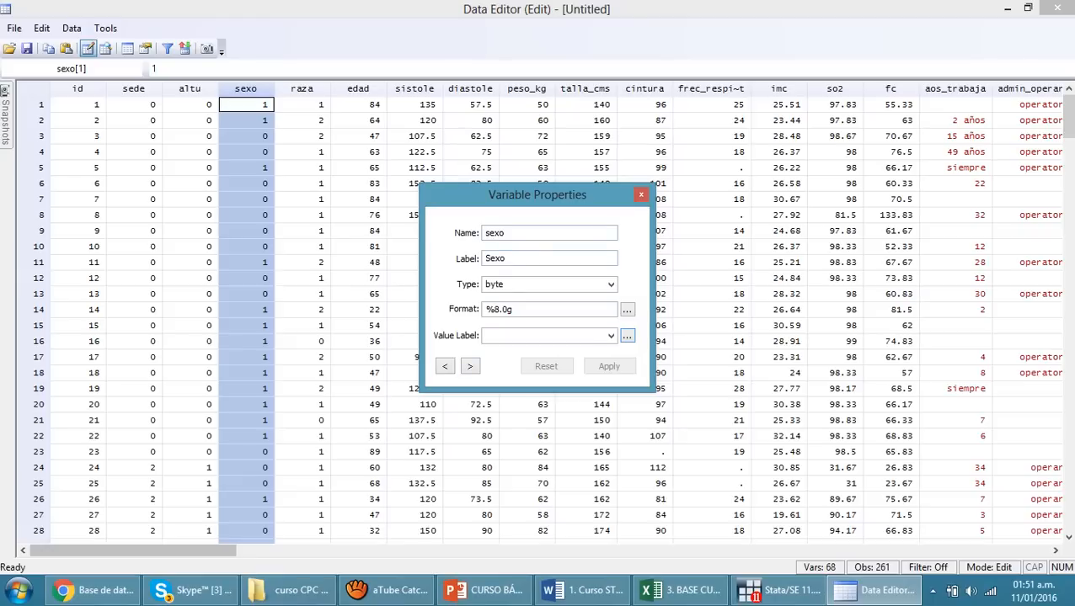
# Assign the sexo value label to the sexo variable, apply the change and close the variable's properties
pyautogui.doubleClick(495, 233)
pyautogui.click(611, 336)
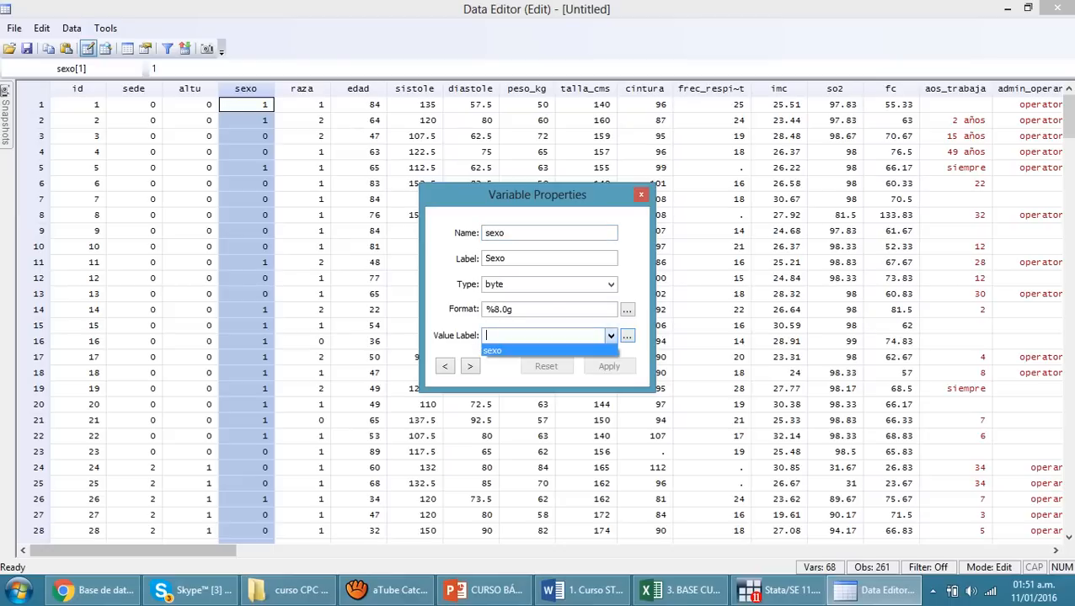
pyautogui.click(505, 351)
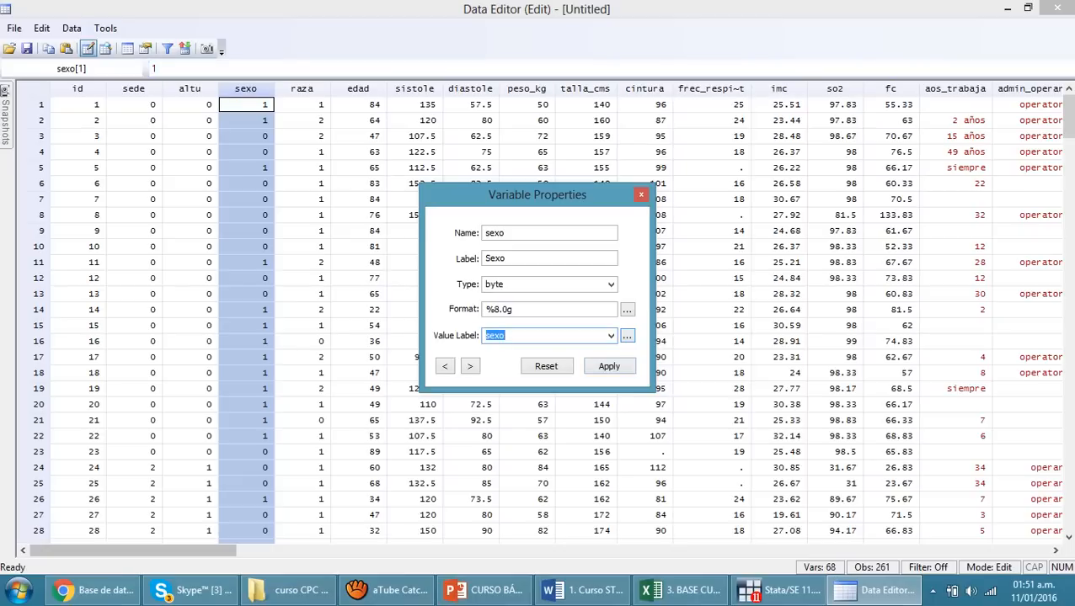
pyautogui.click(609, 366)
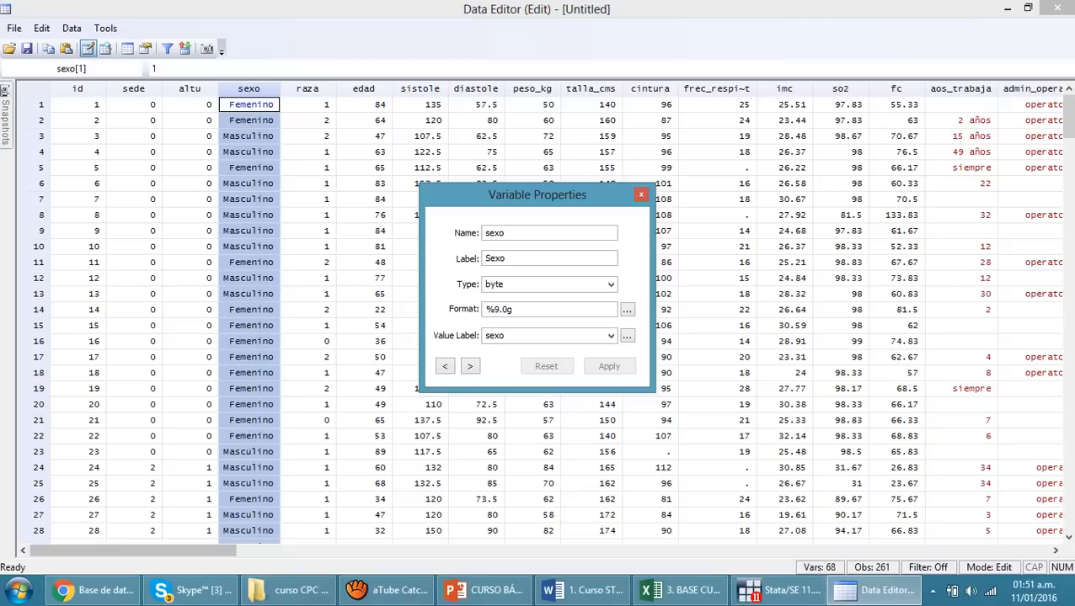
pyautogui.click(641, 195)
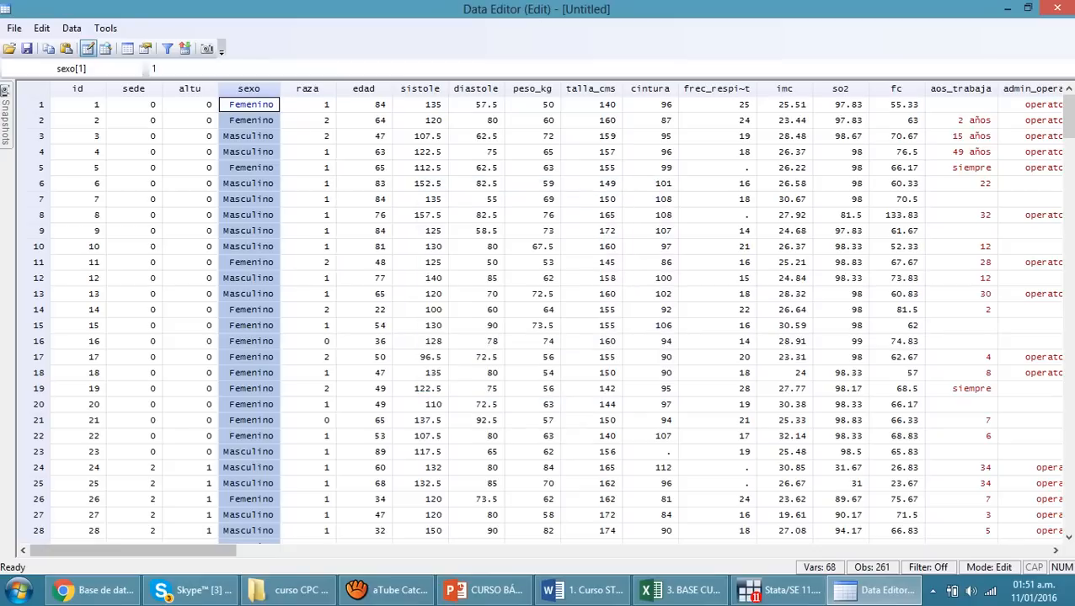
# Try to enter the text femenino as the sexo value of observation 11
pyautogui.click(250, 263)
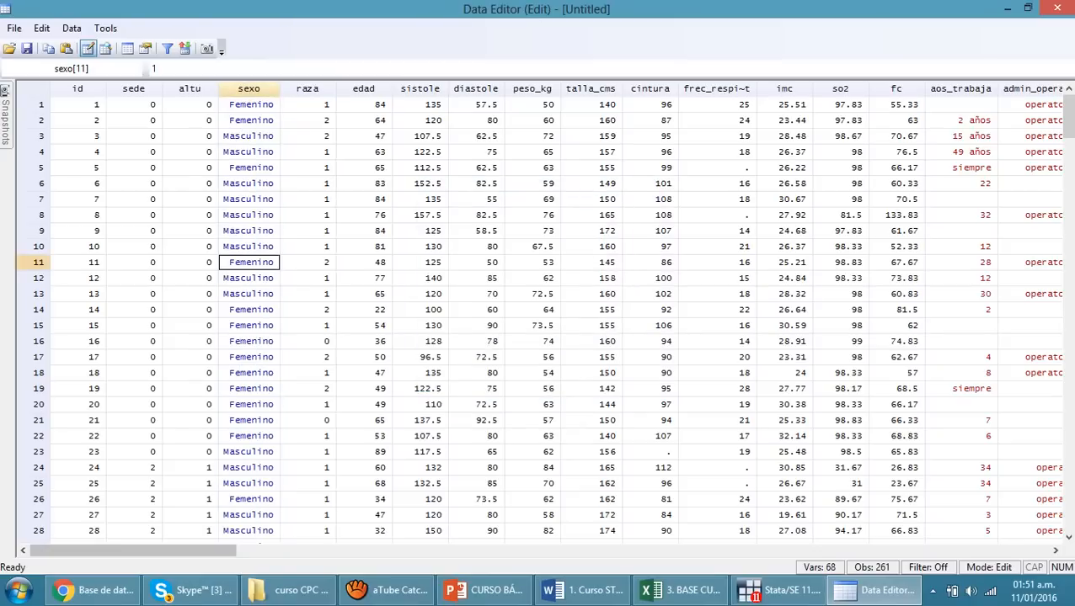
pyautogui.write('femenino')
pyautogui.press('Return')
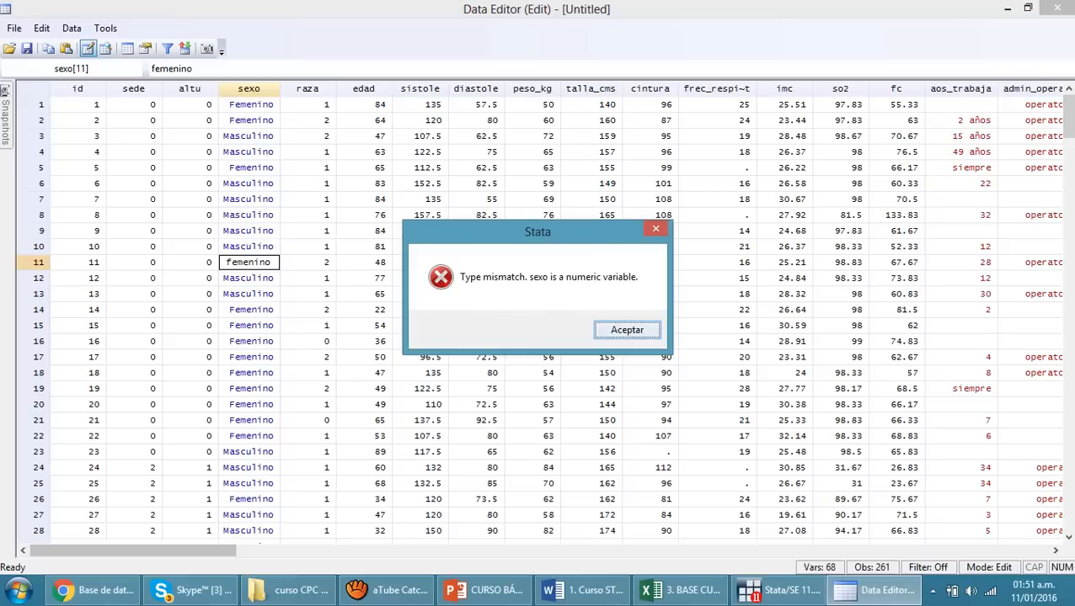
pyautogui.press('Return')
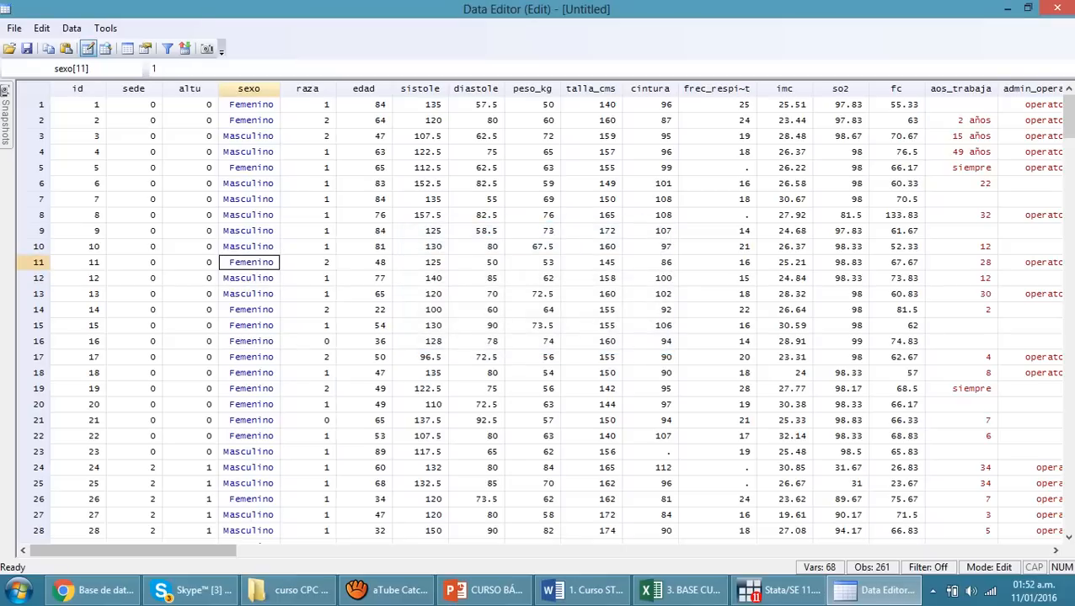
# Set the sexo value of observation 11 to 0, and restore it to 1
pyautogui.write('0')
pyautogui.press('Return')
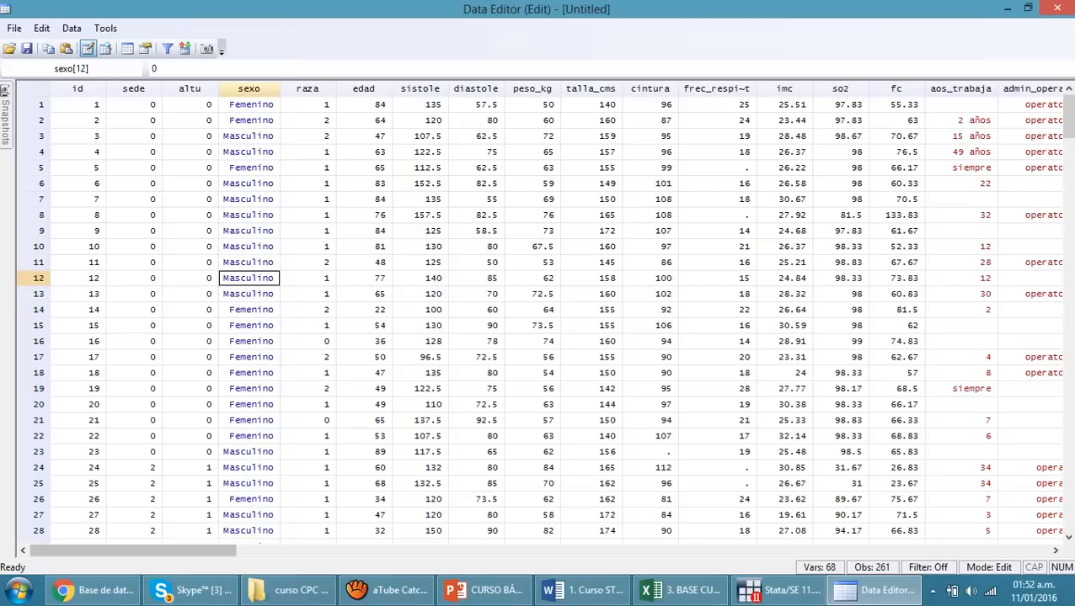
pyautogui.click(248, 263)
pyautogui.write('1')
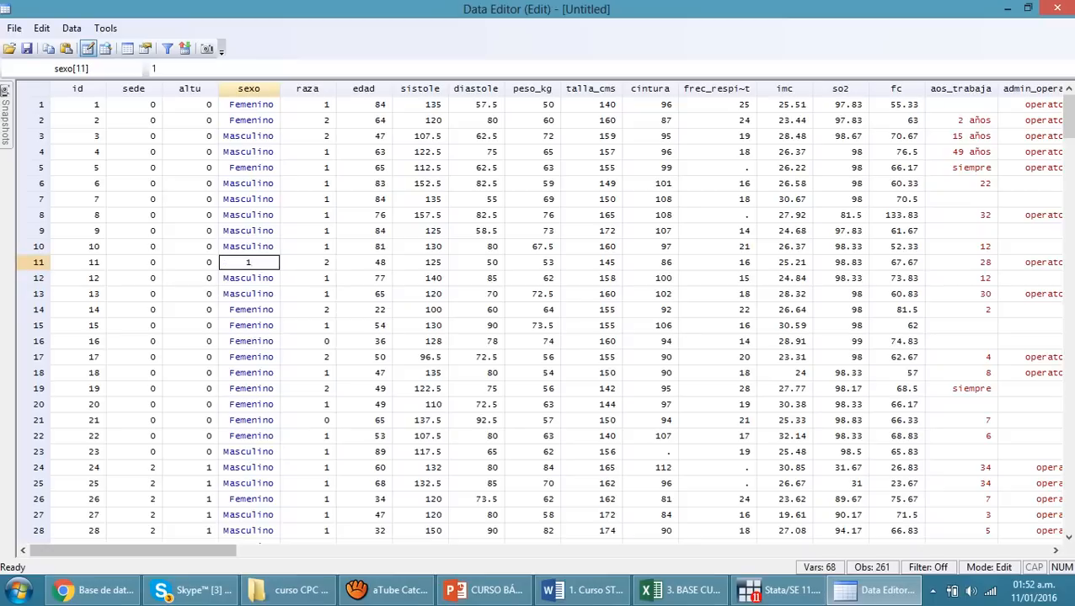
pyautogui.press('Return')
pyautogui.click(364, 342)
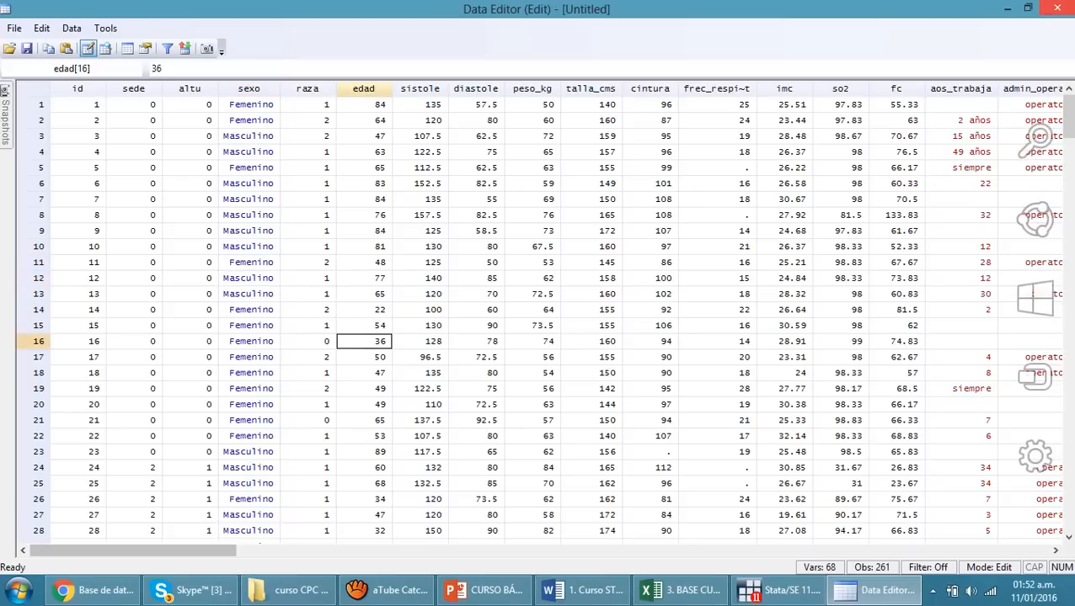
# Close the Data Editor and tabulate the sexo variable with its value labels applied
pyautogui.click(1058, 8)
pyautogui.write('tab ')
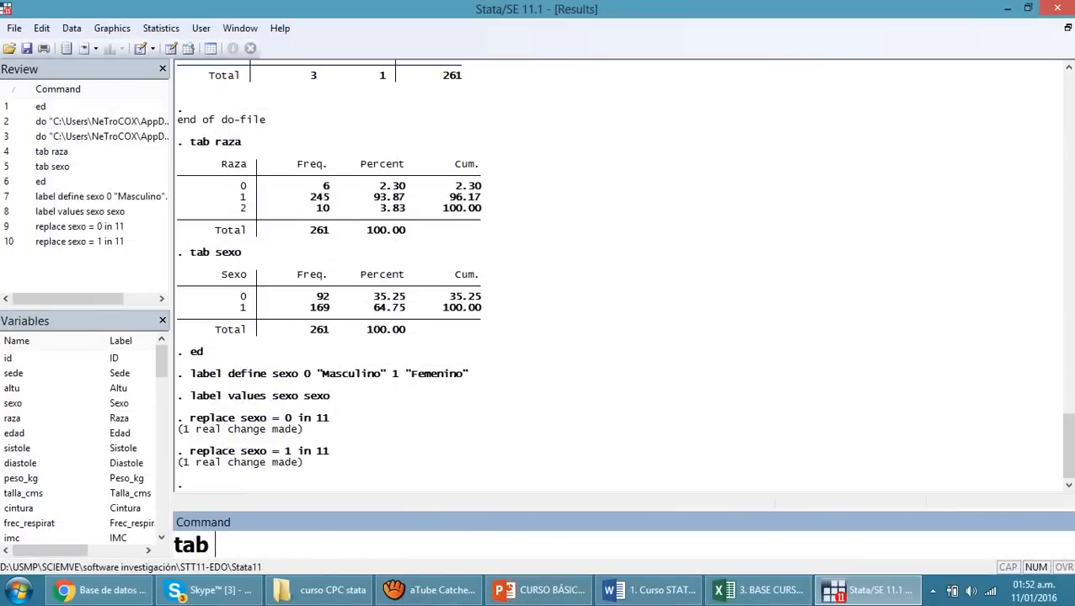
pyautogui.write('sexo')
pyautogui.press('Return')
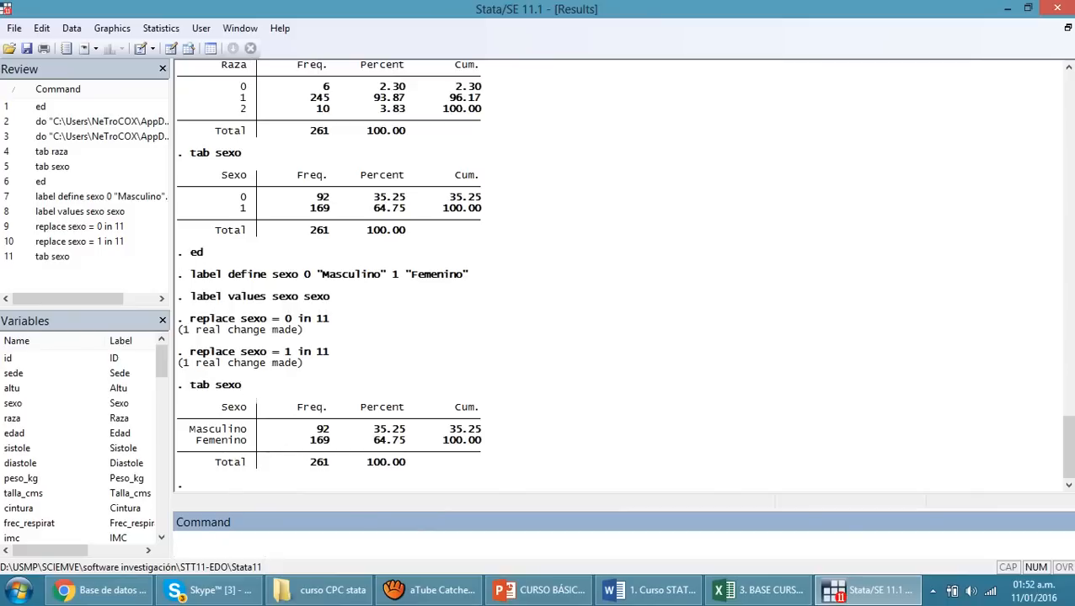
# Compare the categories of the new sexo table with the codes in the earlier one, and highlight its frequencies
pyautogui.moveTo(189, 429); pyautogui.dragTo(245, 430)
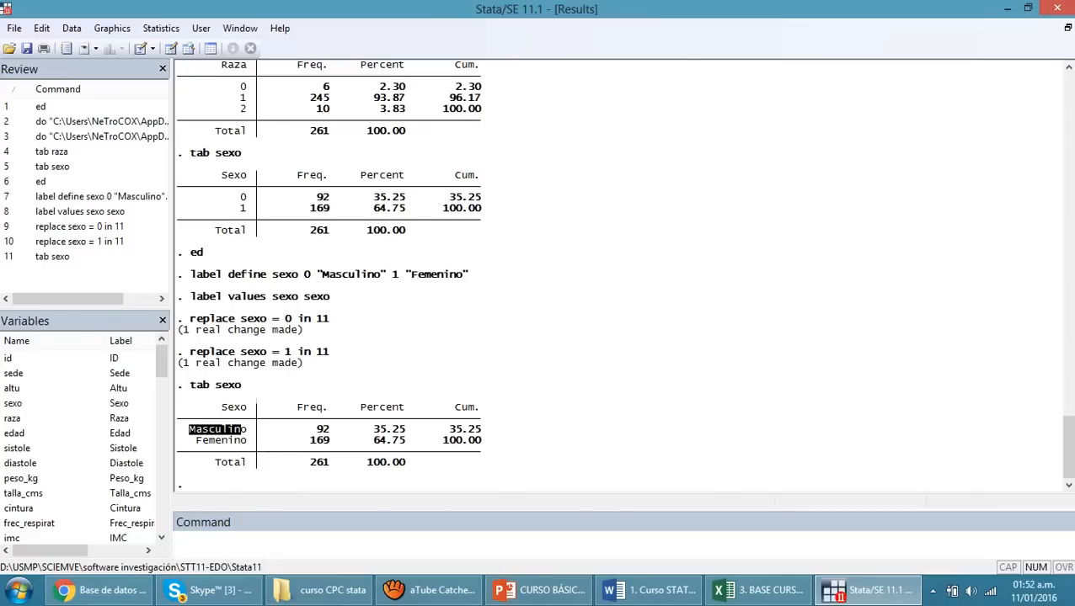
pyautogui.moveTo(202, 190); pyautogui.dragTo(235, 197)
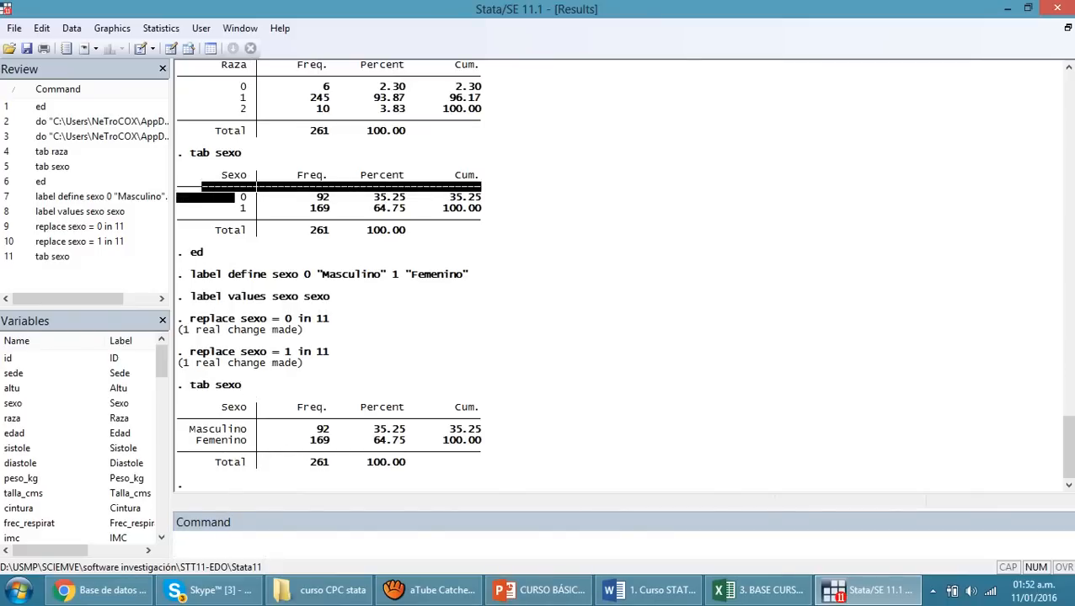
pyautogui.moveTo(203, 430); pyautogui.dragTo(235, 440)
pyautogui.click(234, 441)
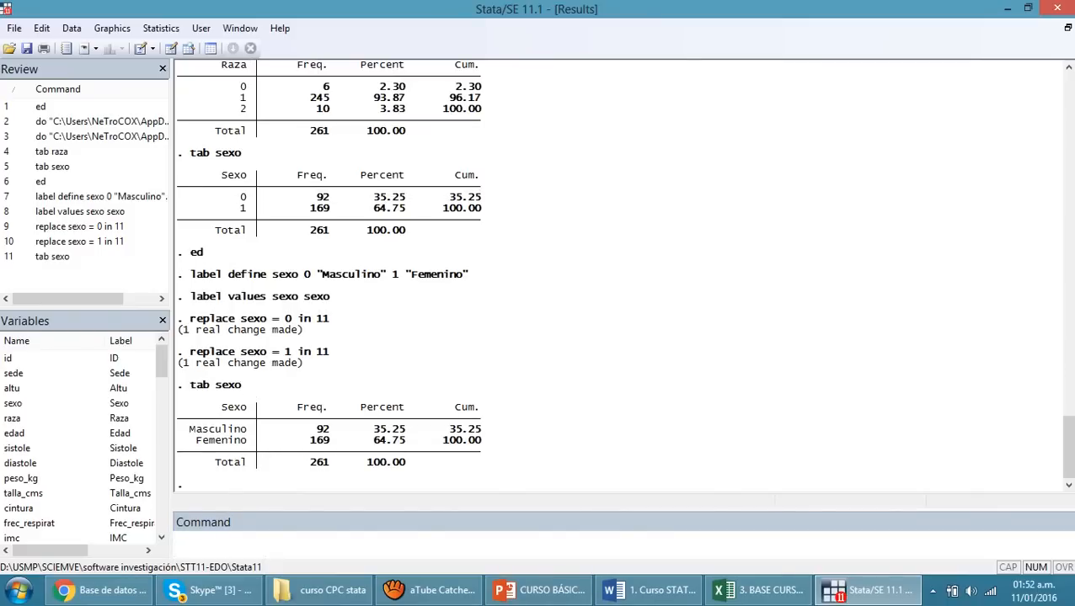
pyautogui.moveTo(318, 430); pyautogui.dragTo(399, 452)
pyautogui.click(399, 453)
# Tabulate the fuma variable
pyautogui.click(354, 542)
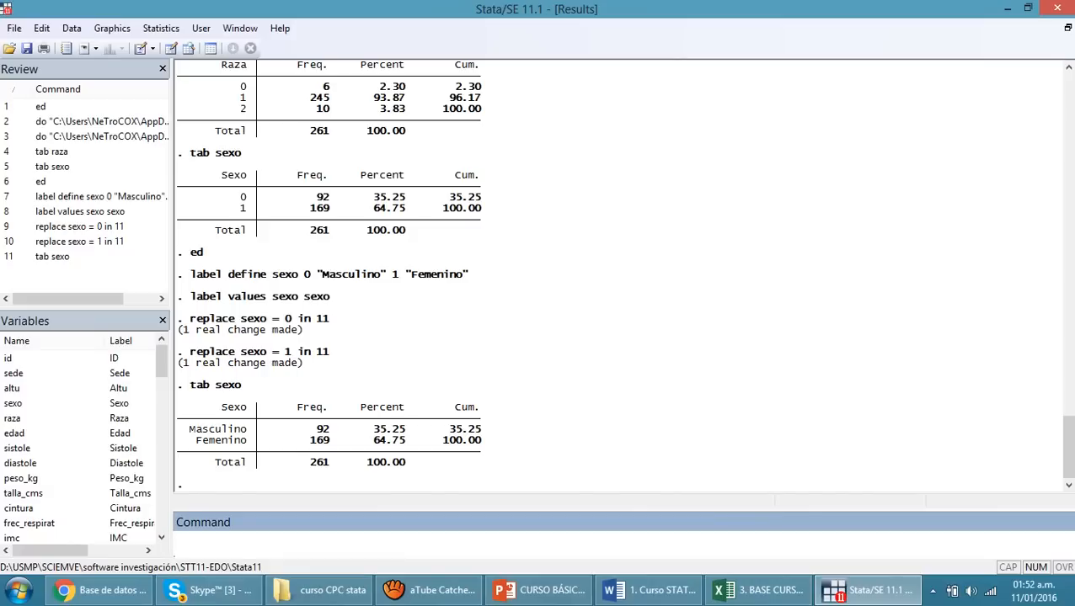
pyautogui.write('tab fuma')
pyautogui.press('Return')
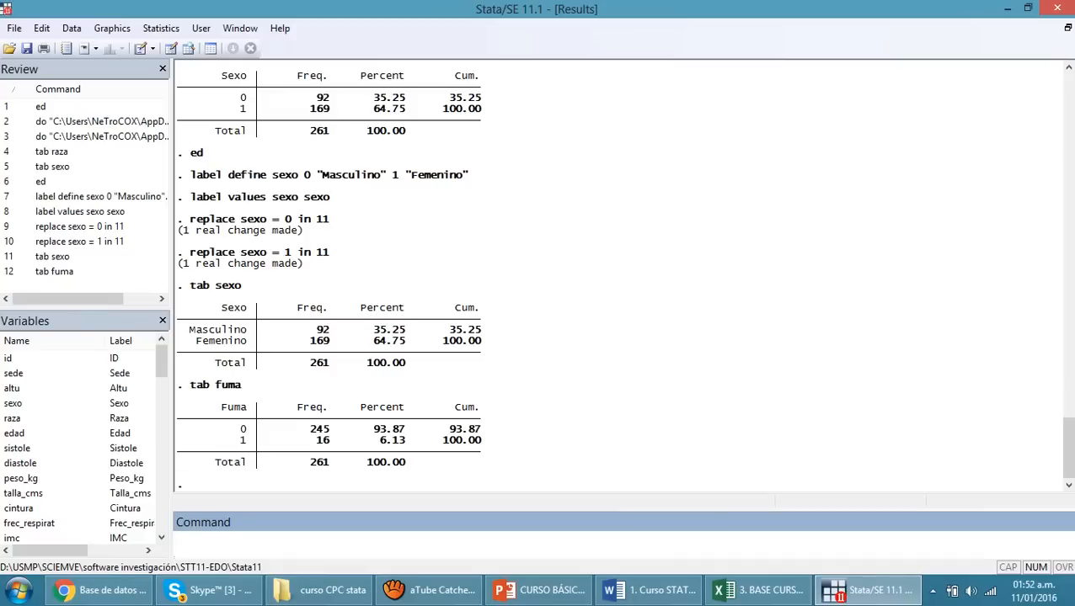
# Reopen the Data Editor and, from the fuma variable's properties, start a new value label named SI/NO
pyautogui.write('ed')
pyautogui.press('Return')
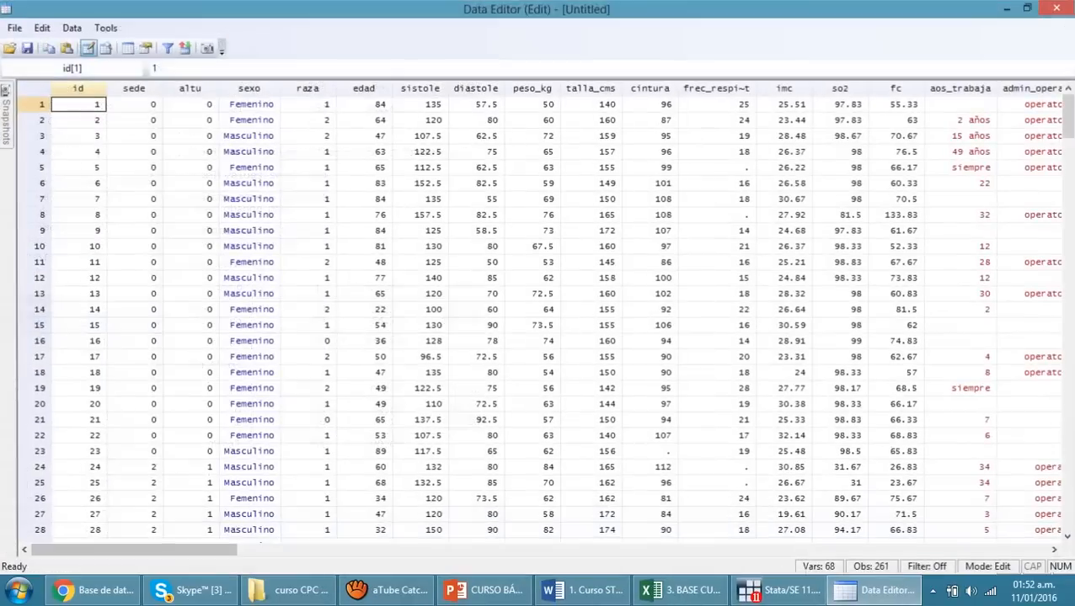
pyautogui.moveTo(133, 550); pyautogui.dragTo(715, 550)
pyautogui.doubleClick(313, 88)
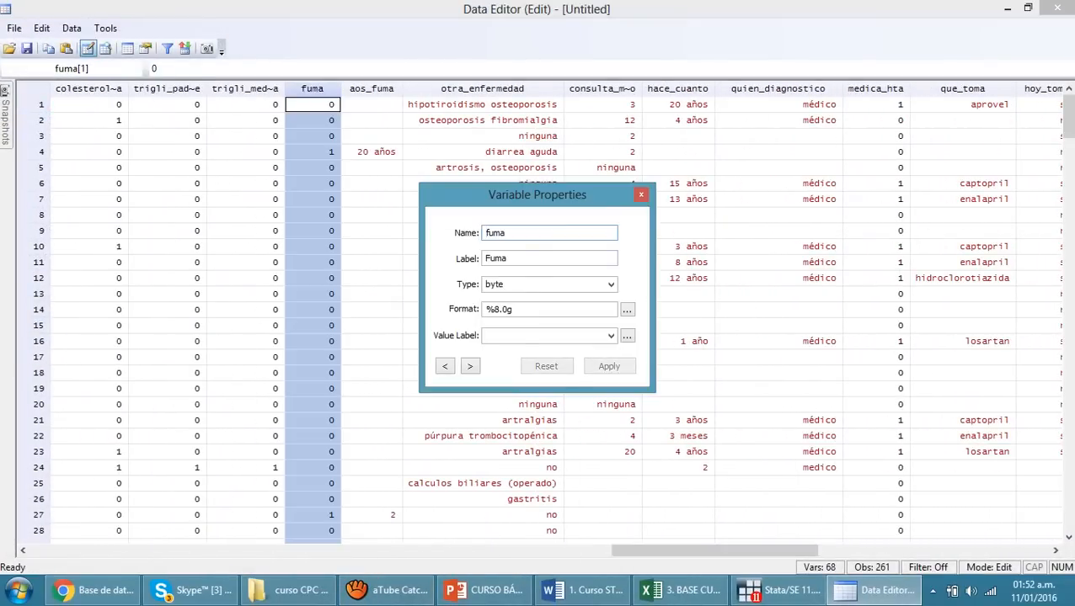
pyautogui.click(628, 335)
pyautogui.click(755, 252)
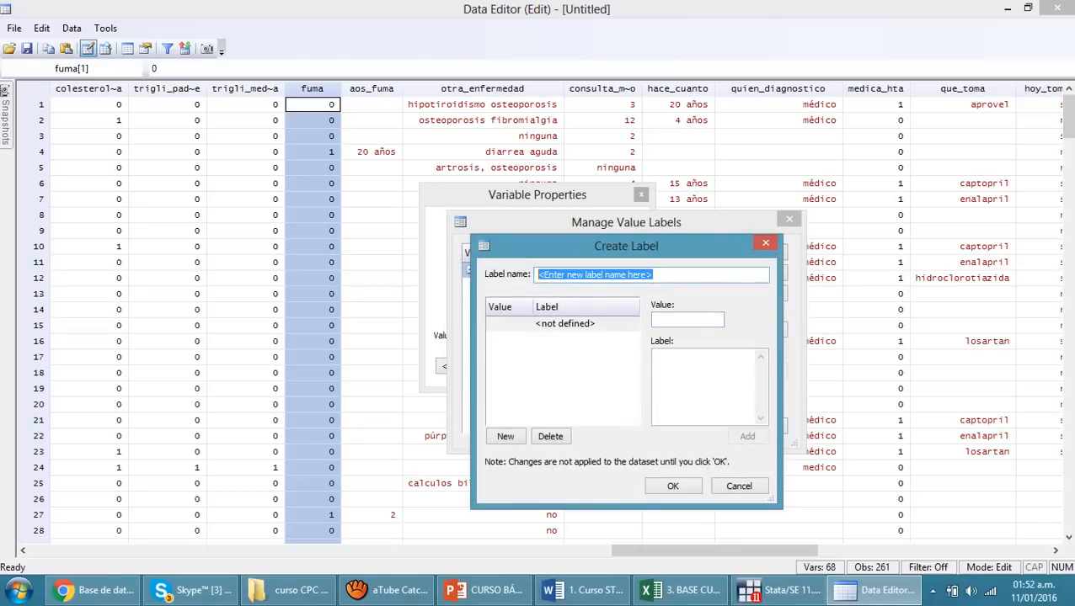
pyautogui.write('SI')
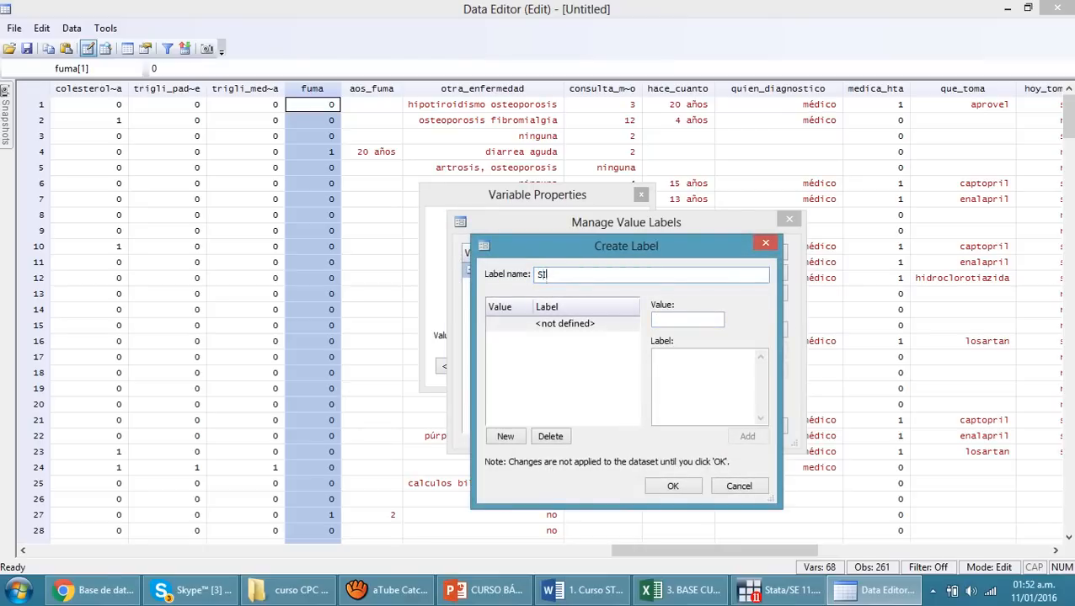
pyautogui.write('/NO')
# Add the value pairs 1 = Si and 0 = No to the new value label
pyautogui.click(681, 320)
pyautogui.write('1')
pyautogui.press('Tab')
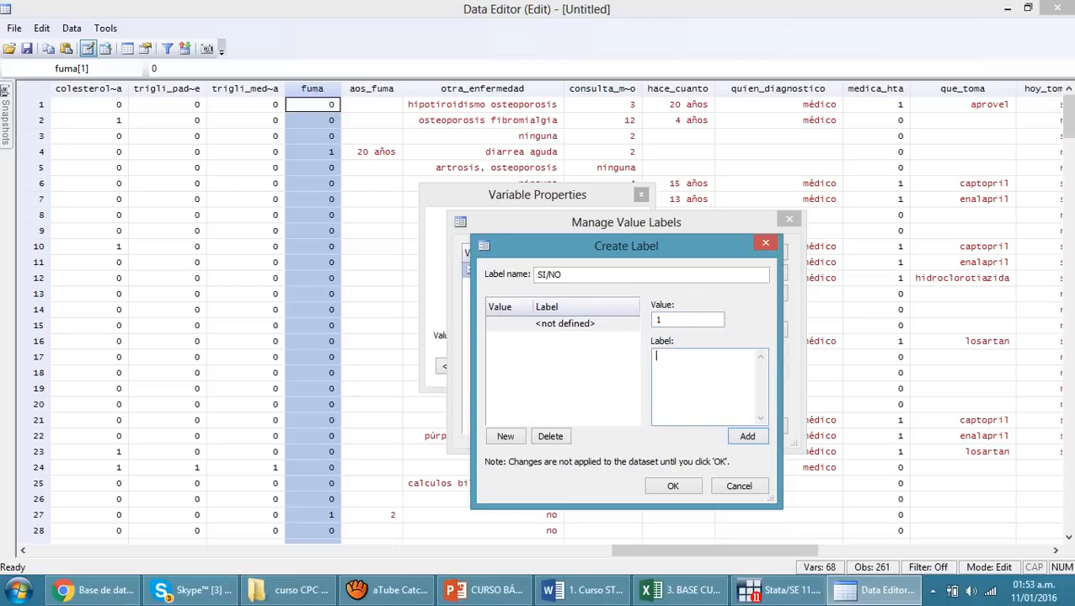
pyautogui.write('Si')
pyautogui.press('Return')
pyautogui.write('0')
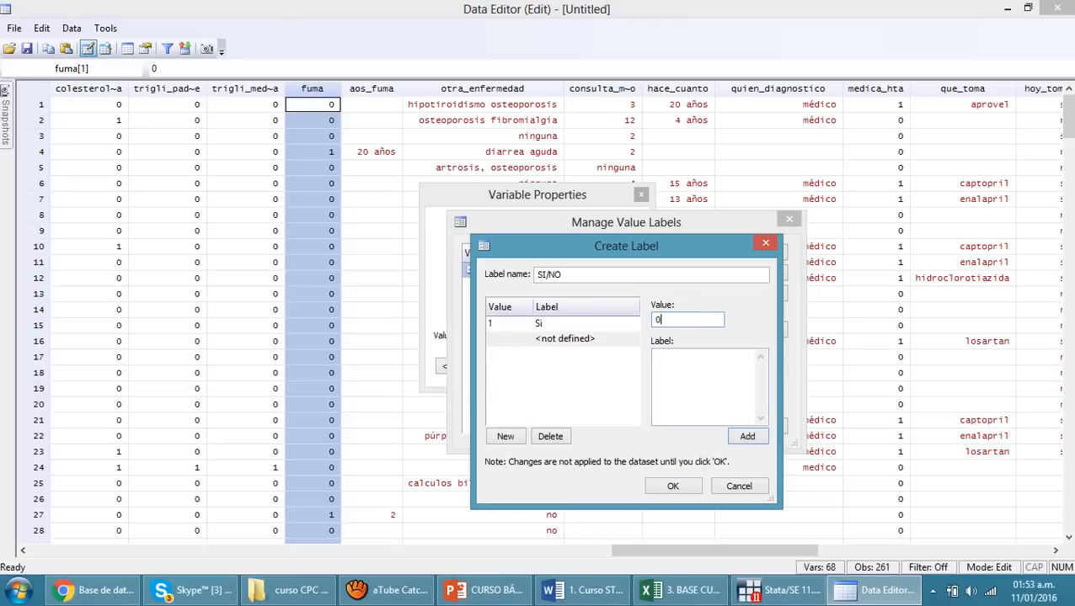
pyautogui.press('Tab')
pyautogui.write('No')
pyautogui.press('Return')
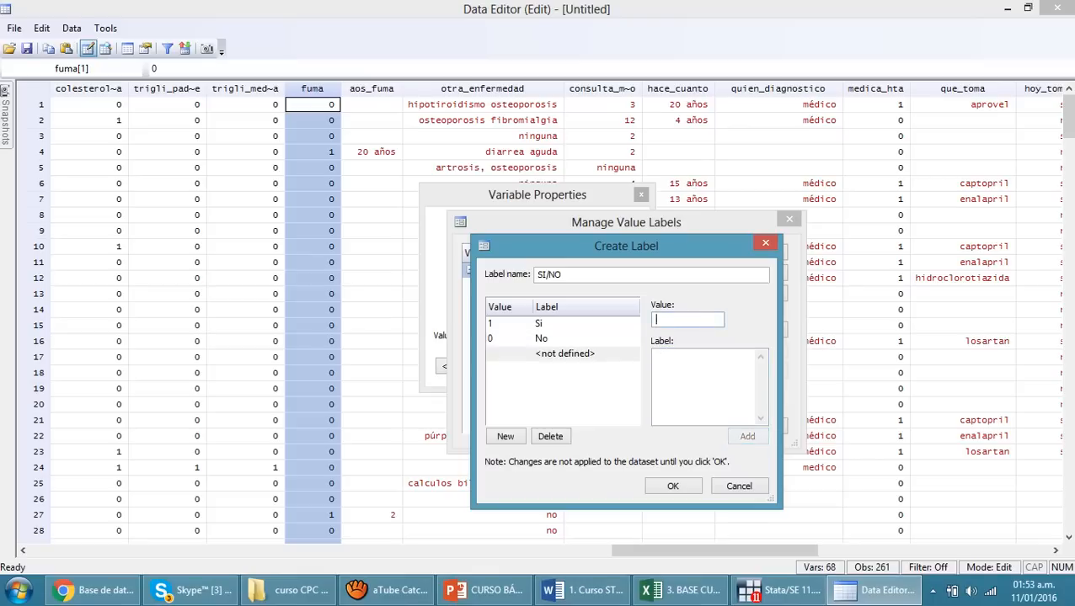
# Rename the value label from SI/NO to sino, save it, and close the value label manager
pyautogui.press('Return')
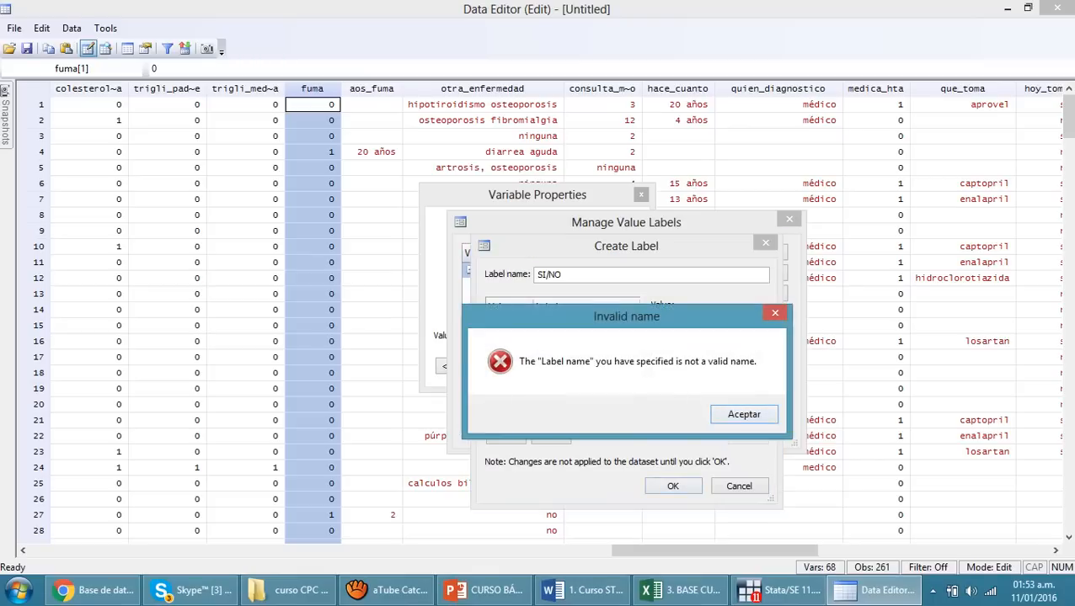
pyautogui.press('Return')
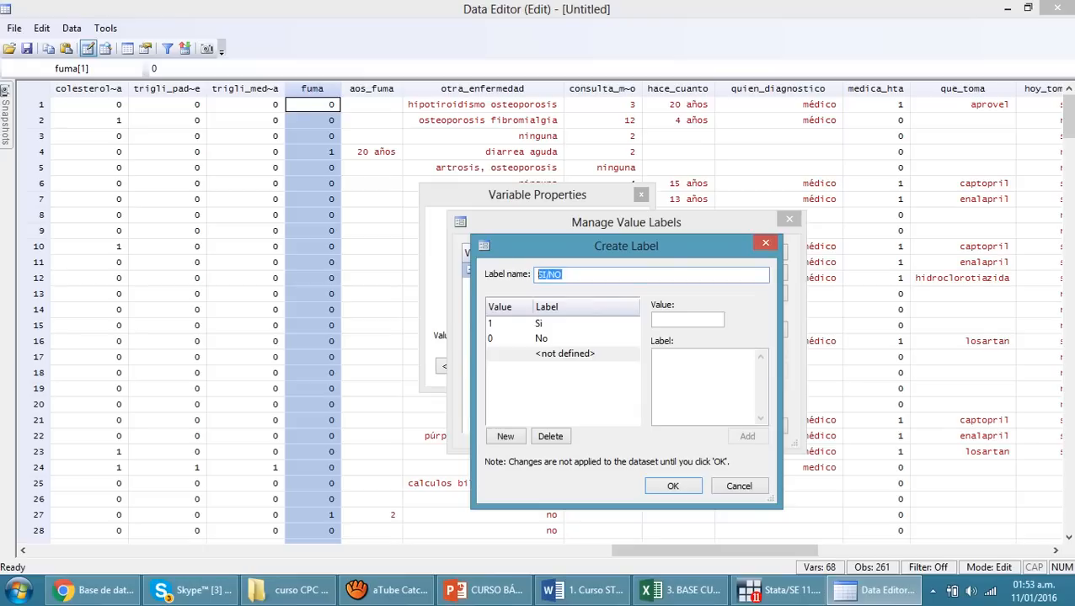
pyautogui.write('sino')
pyautogui.press('Return')
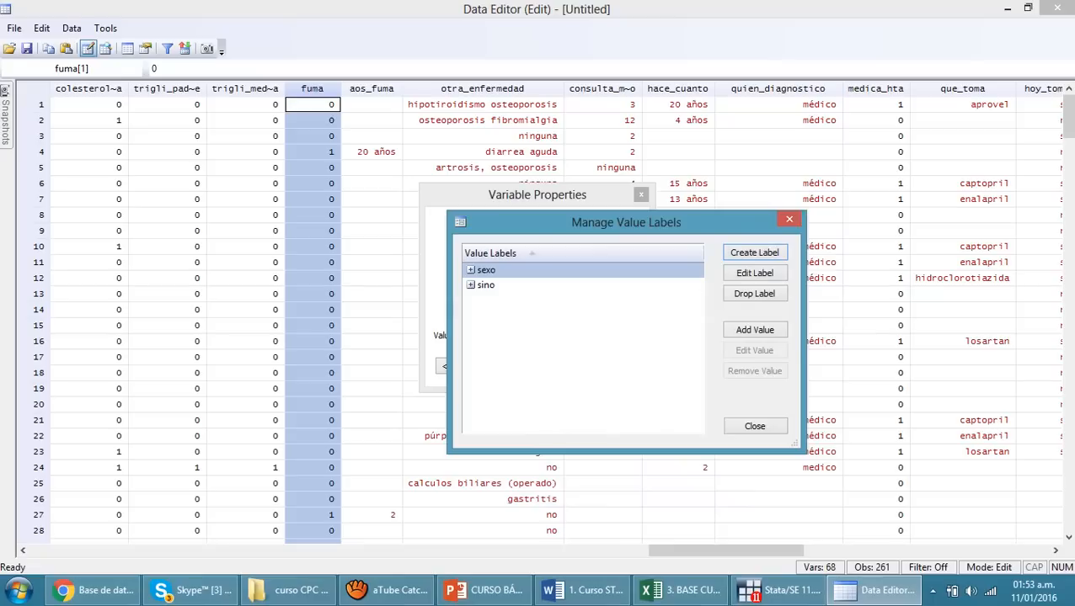
pyautogui.press('Escape')
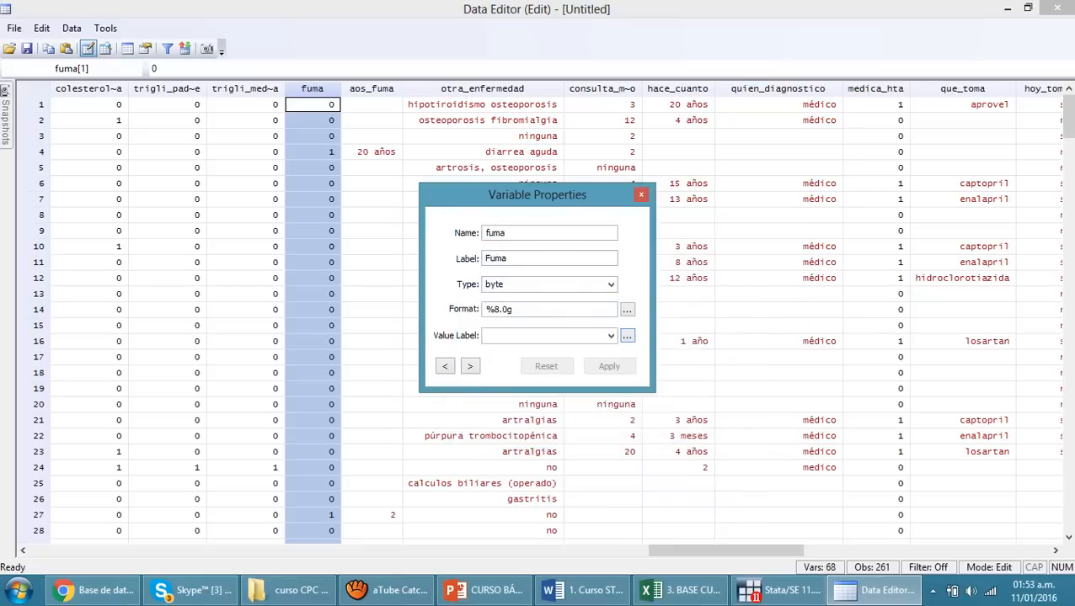
# Apply the sexo value label to the fuma variable
pyautogui.click(611, 336)
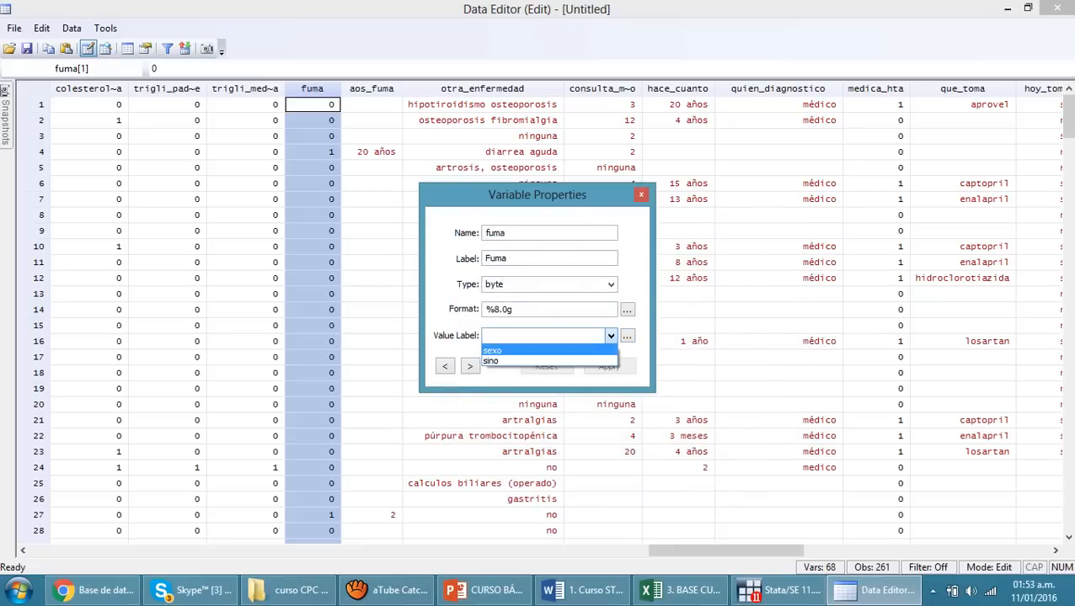
pyautogui.click(492, 351)
pyautogui.click(608, 367)
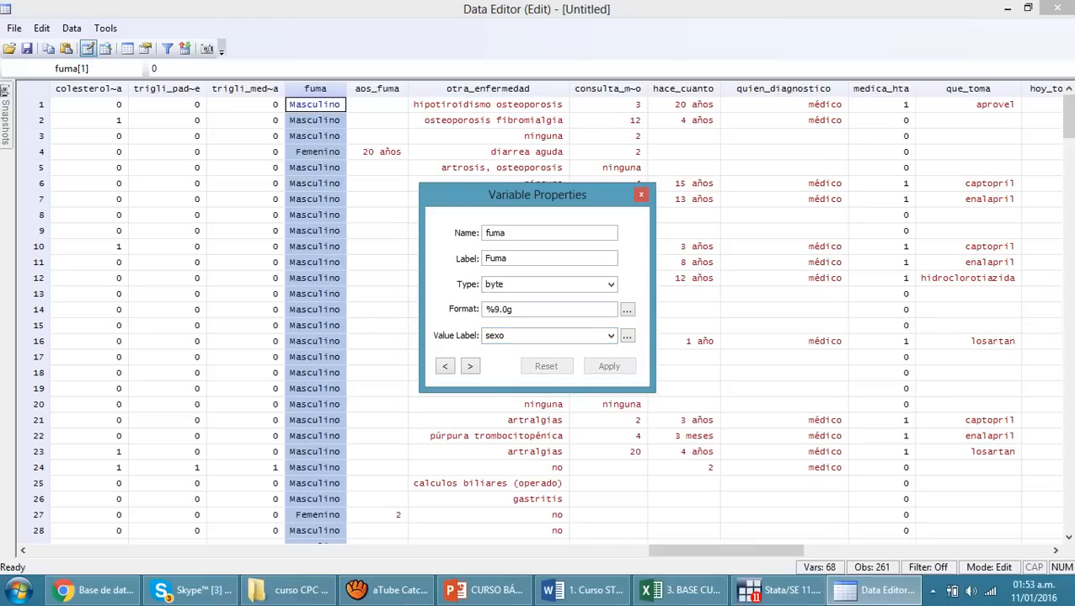
# Assign the sino value label to the fuma variable and close the Data Editor
pyautogui.click(611, 335)
pyautogui.click(494, 362)
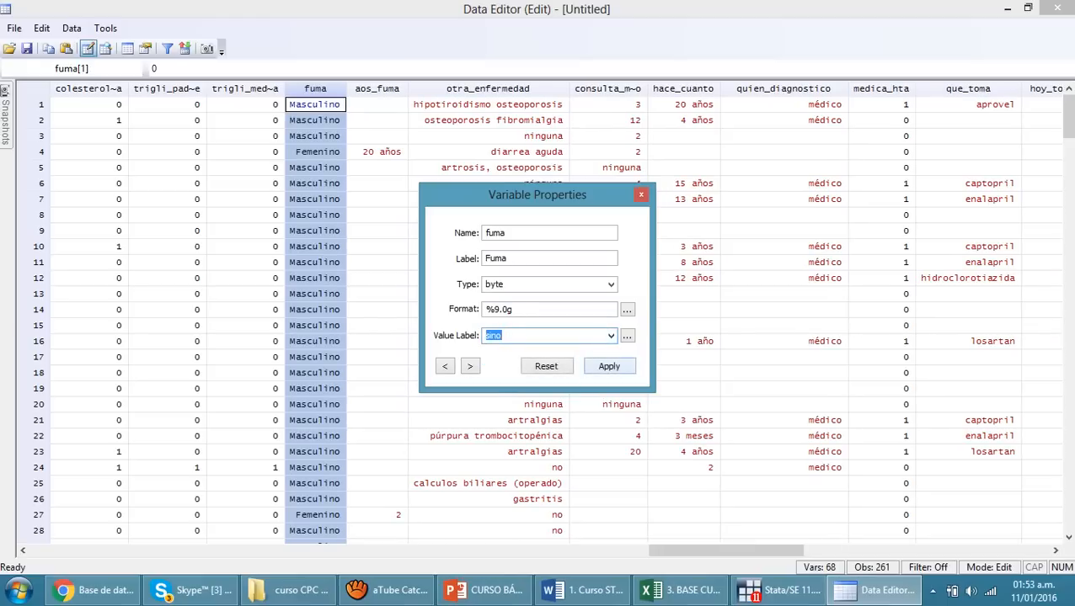
pyautogui.click(609, 366)
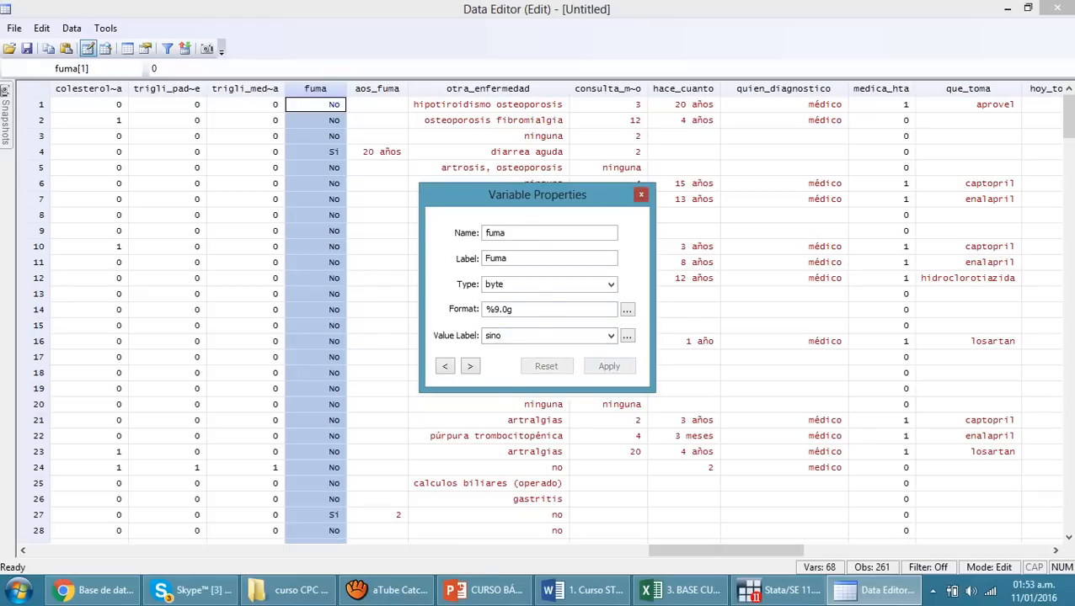
pyautogui.click(641, 194)
pyautogui.click(1057, 8)
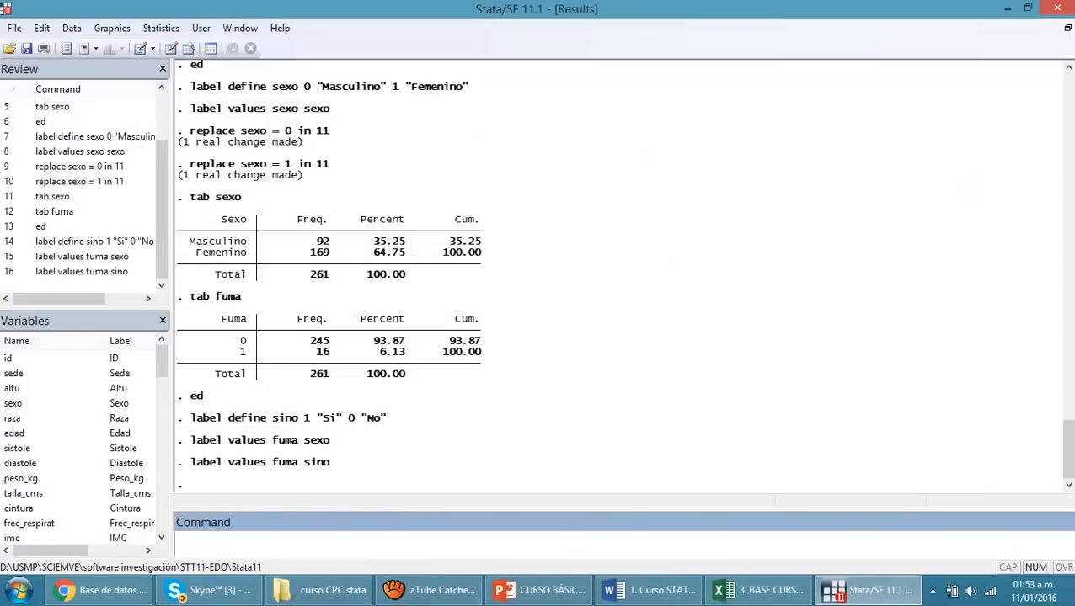
# Tabulate the fuma variable with its value labels and highlight the frequency of the Si category
pyautogui.write('tab fuma')
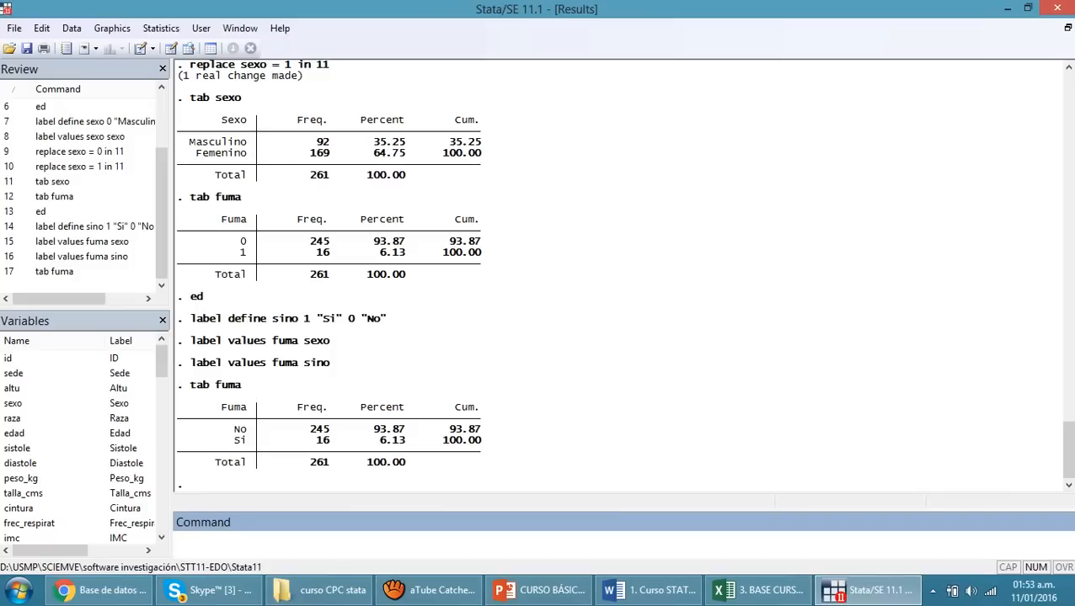
pyautogui.moveTo(304, 429); pyautogui.dragTo(337, 440)
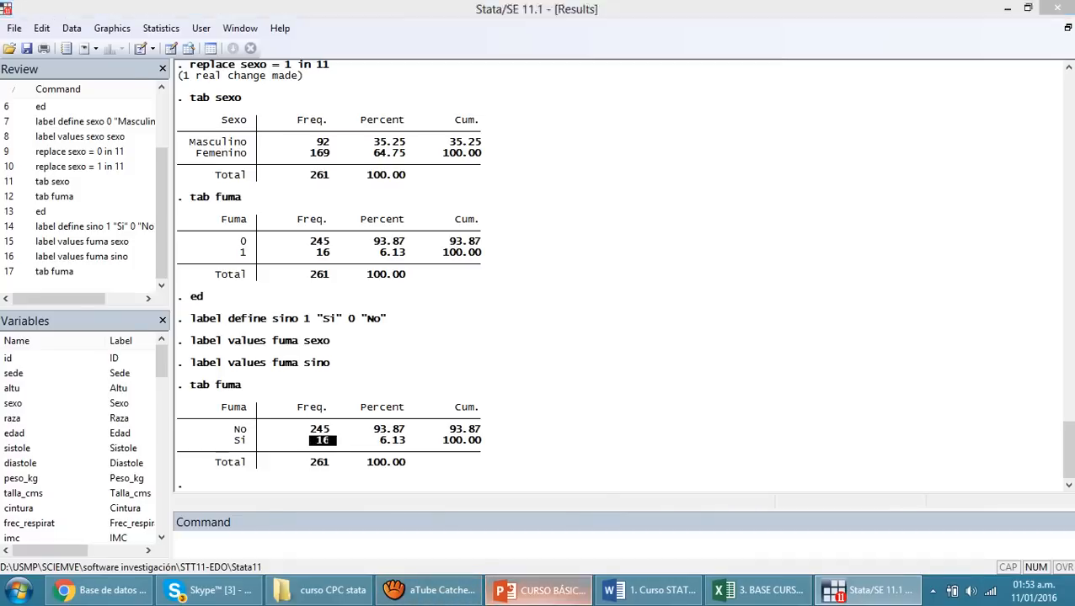
# Switch to the PowerPoint presentation and go to slide 19, V. EXPLORAR UNA BASE DE DATOS, to review the listed commands
pyautogui.click(539, 590)
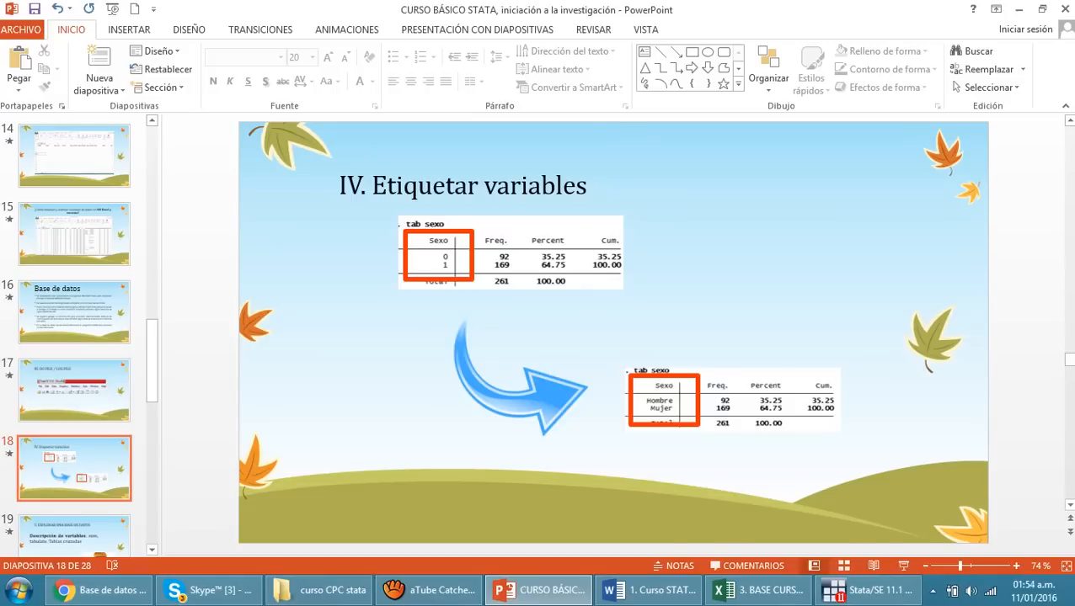
pyautogui.press('Down')
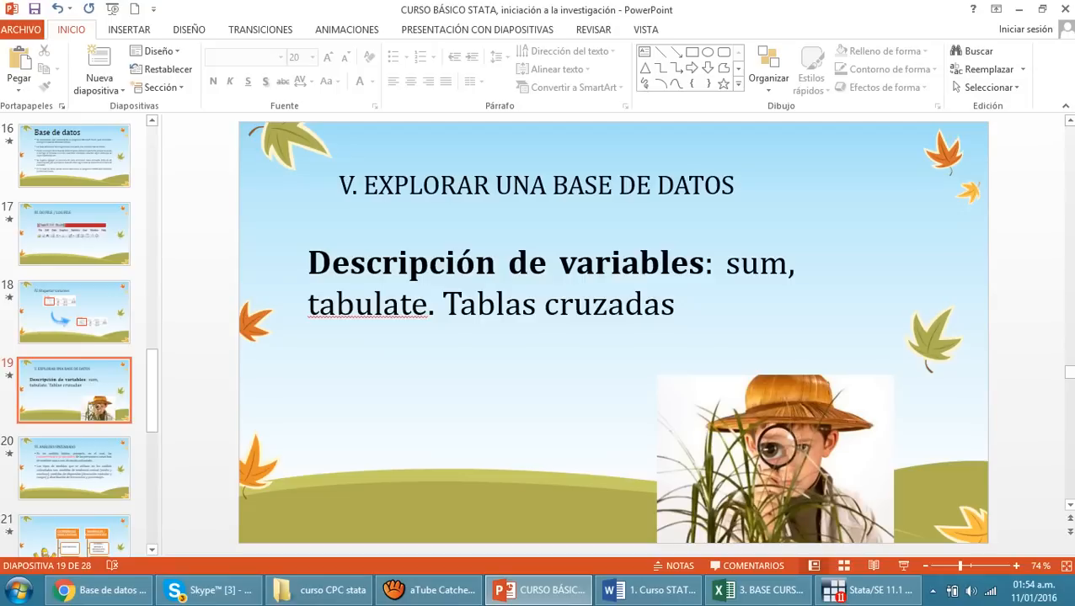
pyautogui.moveTo(727, 266); pyautogui.dragTo(731, 305)
pyautogui.click(731, 305)
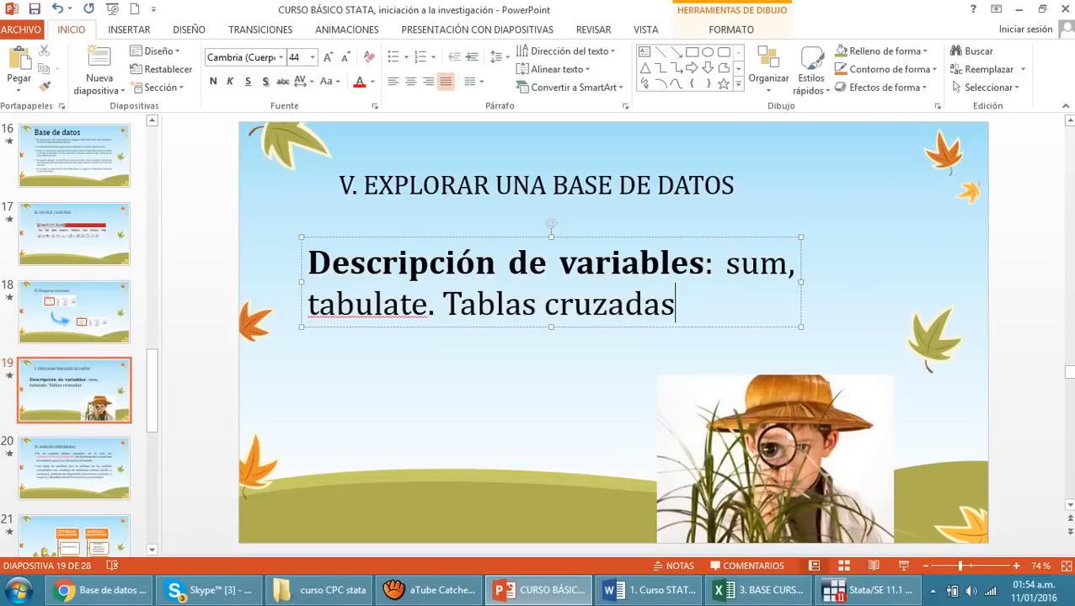
# Return to Stata, run summarize for all variables, and look through the resulting table
pyautogui.click(869, 592)
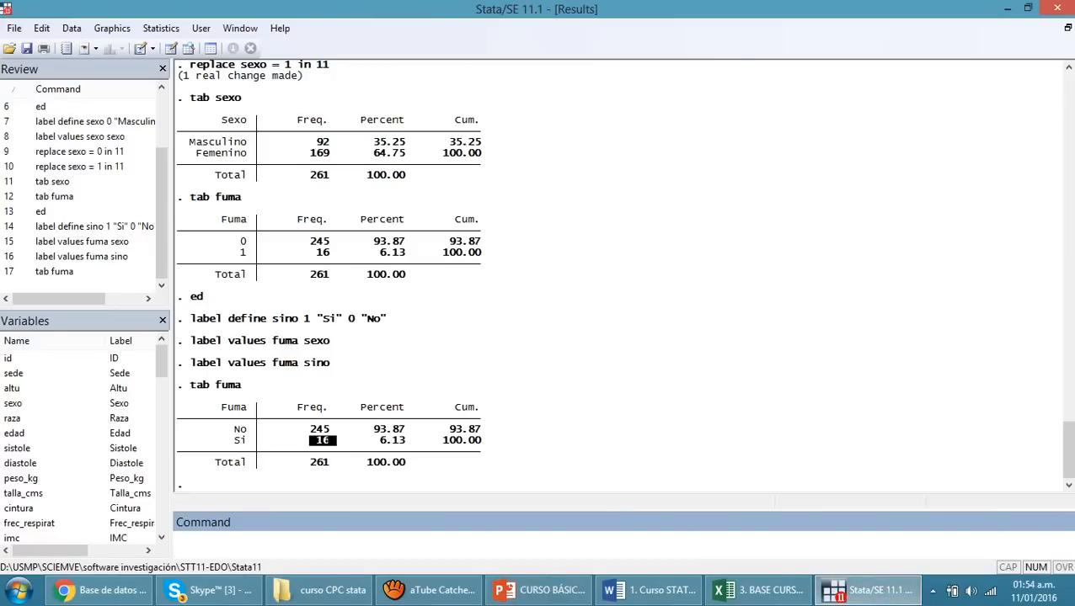
pyautogui.write('summar')
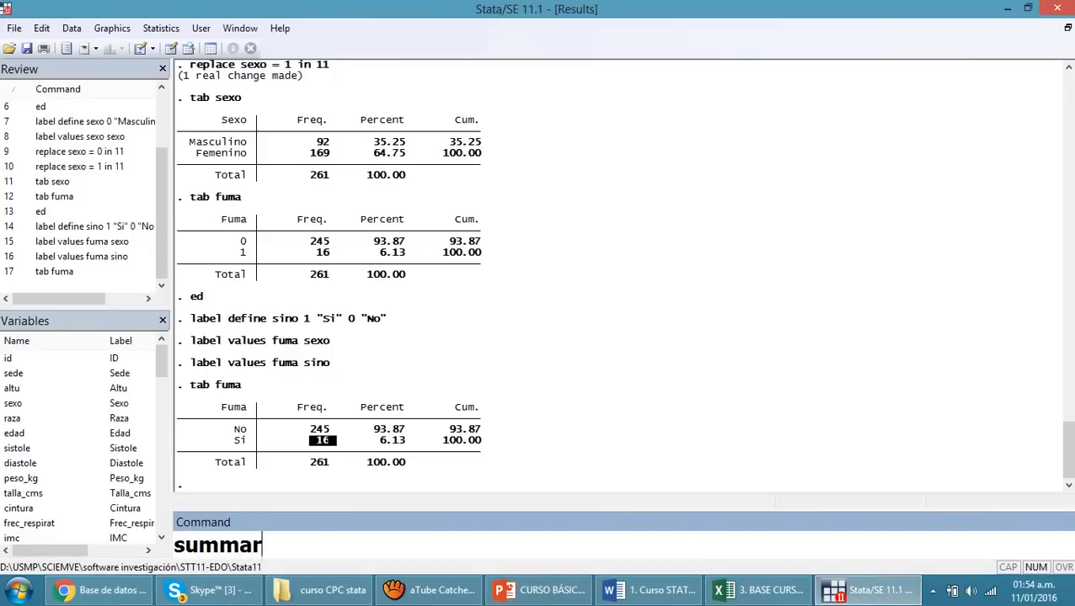
pyautogui.write('ize')
pyautogui.press('Return')
pyautogui.scroll(15, 398, 269)
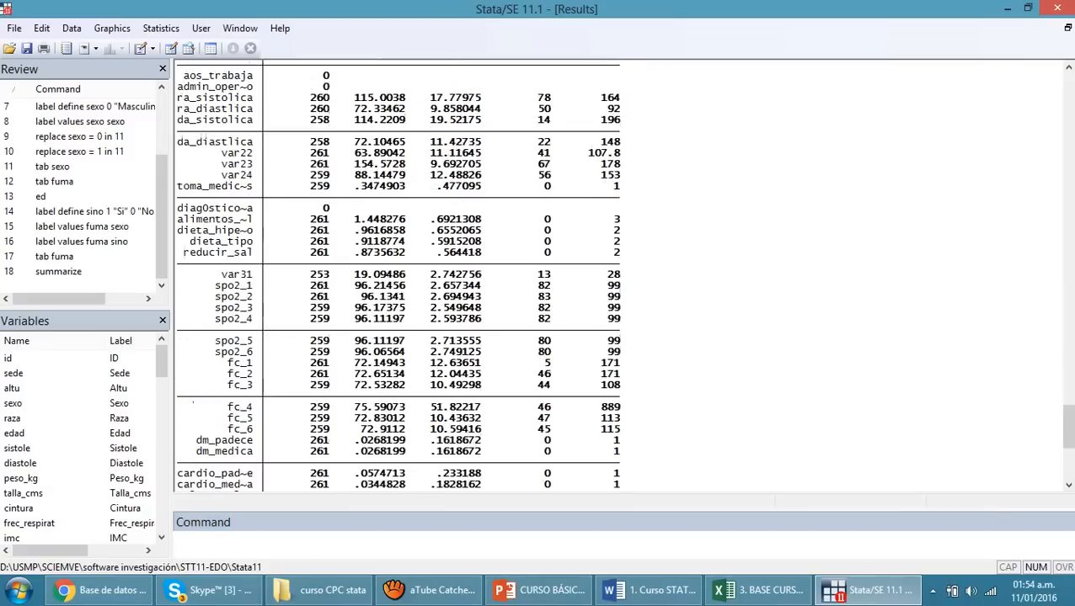
pyautogui.scroll(-12, 398, 269)
pyautogui.scroll(-3, 439, 275)
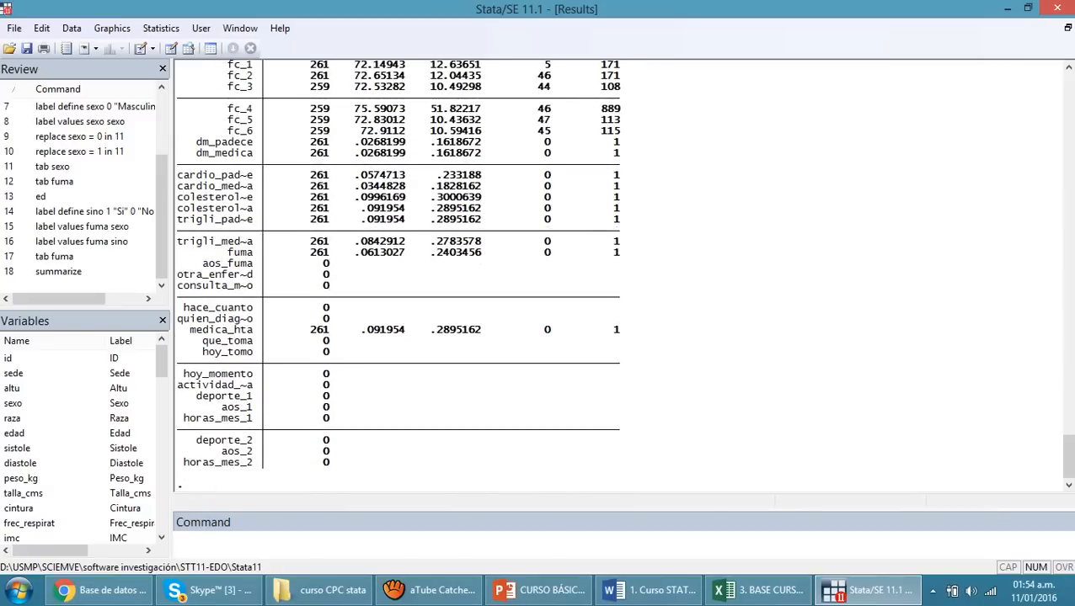
# Separate the output with several "." commands and summarize all variables again using the abbreviation sum
pyautogui.click(404, 542)
pyautogui.write('.')
pyautogui.press('Return')
pyautogui.write('.')
pyautogui.press('Return')
pyautogui.write('.')
pyautogui.press('Return')
pyautogui.write('.')
pyautogui.press('Return')
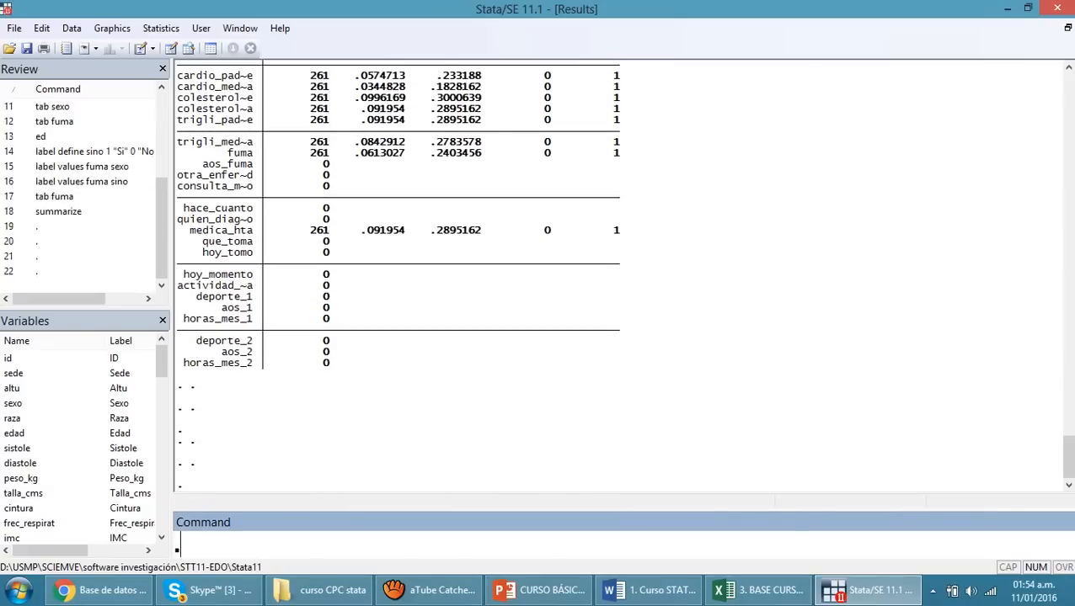
pyautogui.write('.')
pyautogui.press('Return')
pyautogui.write('sum')
pyautogui.press('Return')
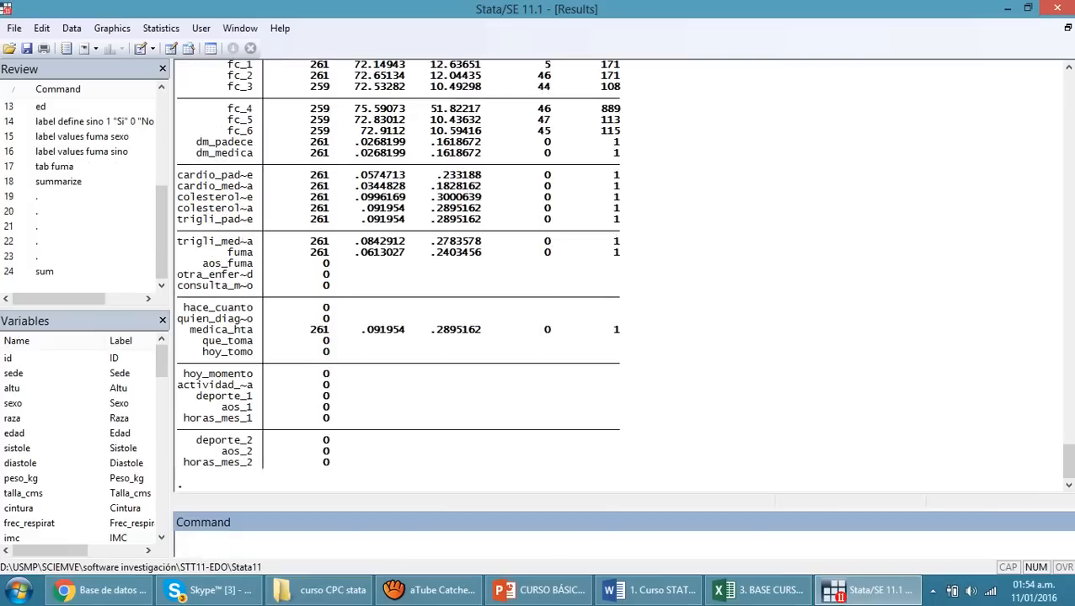
# Examine the first rows of the sum table, highlighting the id values and edad's mean, standard deviation and maximum
pyautogui.scroll(9, 397, 275)
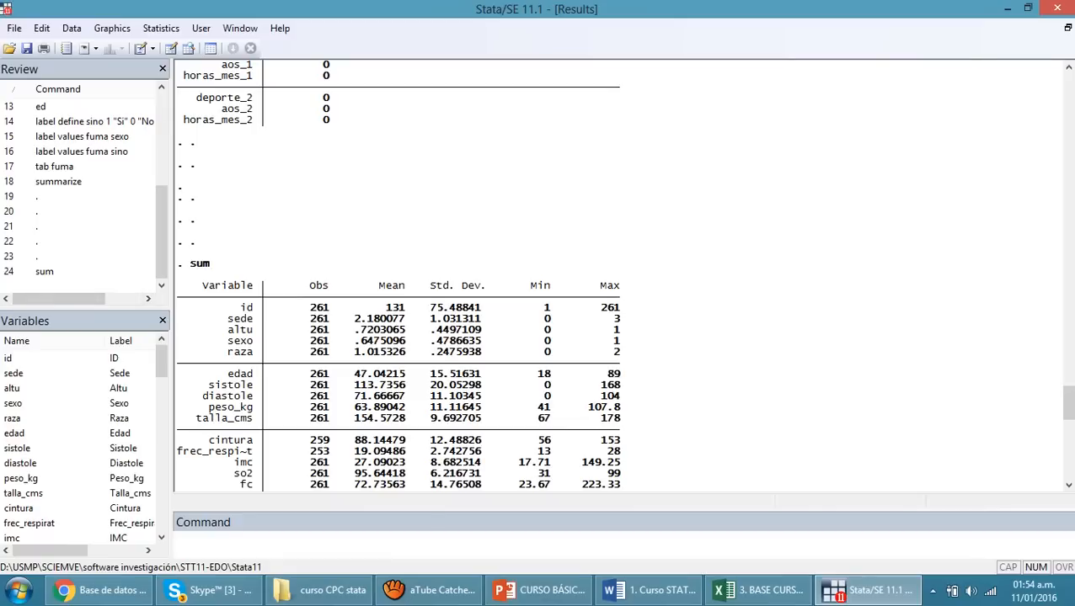
pyautogui.doubleClick(248, 308)
pyautogui.moveTo(302, 308); pyautogui.dragTo(406, 352)
pyautogui.click(406, 352)
pyautogui.moveTo(225, 374); pyautogui.dragTo(254, 374)
pyautogui.moveTo(347, 374); pyautogui.dragTo(479, 374)
pyautogui.moveTo(545, 374); pyautogui.dragTo(621, 374)
pyautogui.click(193, 542)
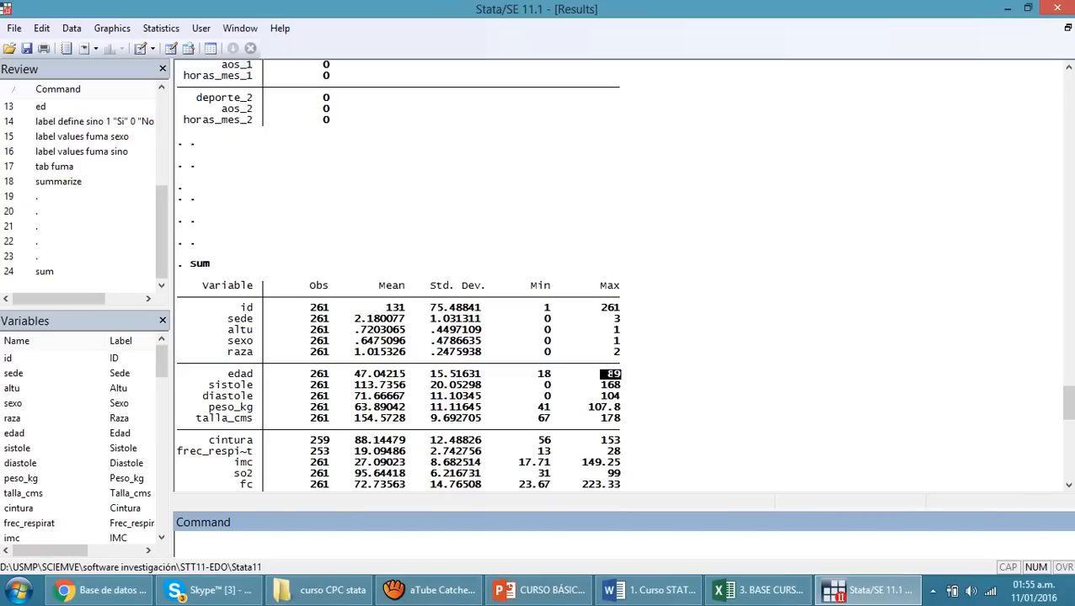
# Highlight the number of observations for id, run count on the dataset, and highlight its result
pyautogui.moveTo(309, 295); pyautogui.dragTo(337, 308)
pyautogui.click(312, 305)
pyautogui.click(252, 545)
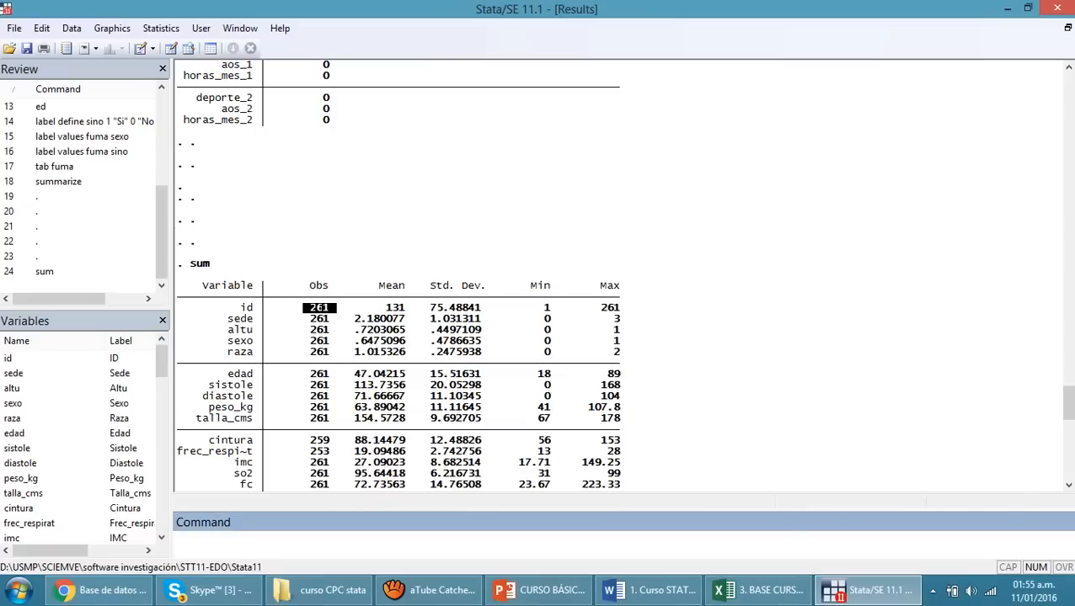
pyautogui.write('count')
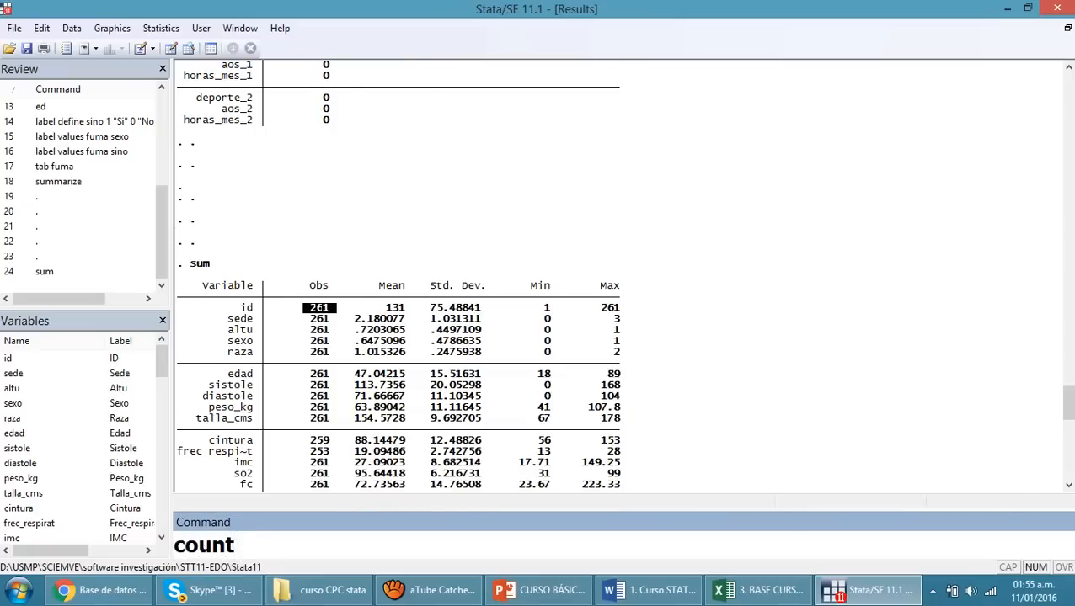
pyautogui.press('Return')
pyautogui.moveTo(190, 462); pyautogui.dragTo(210, 463)
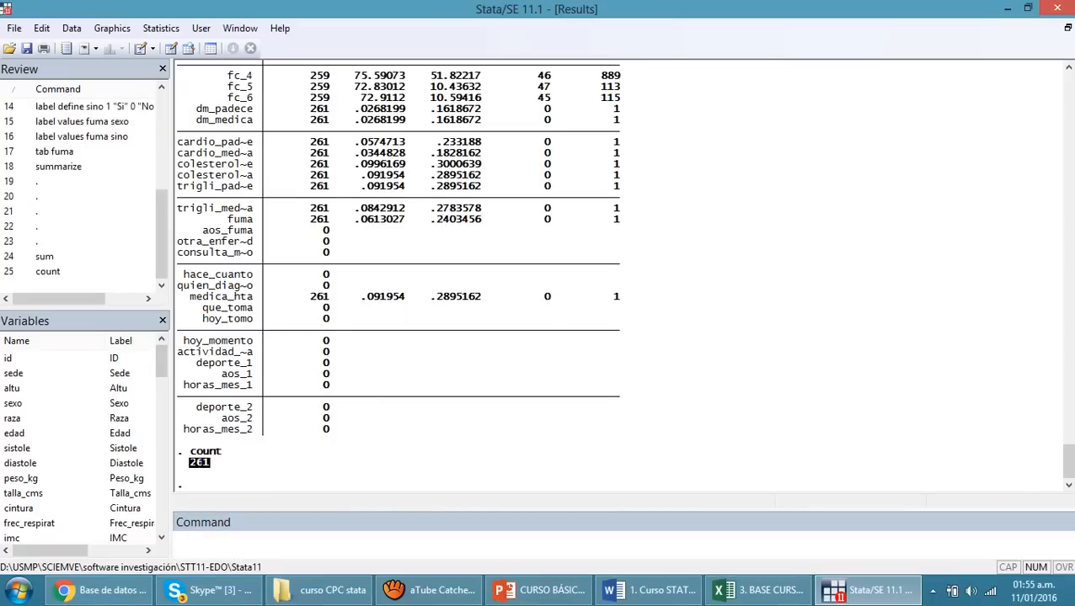
pyautogui.click(252, 545)
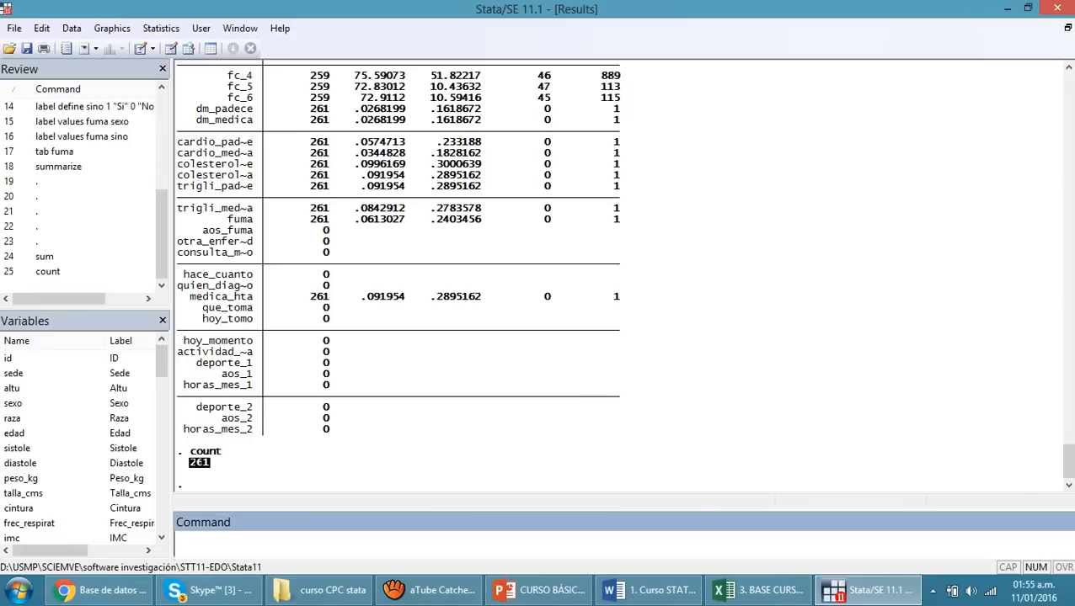
pyautogui.click(221, 464)
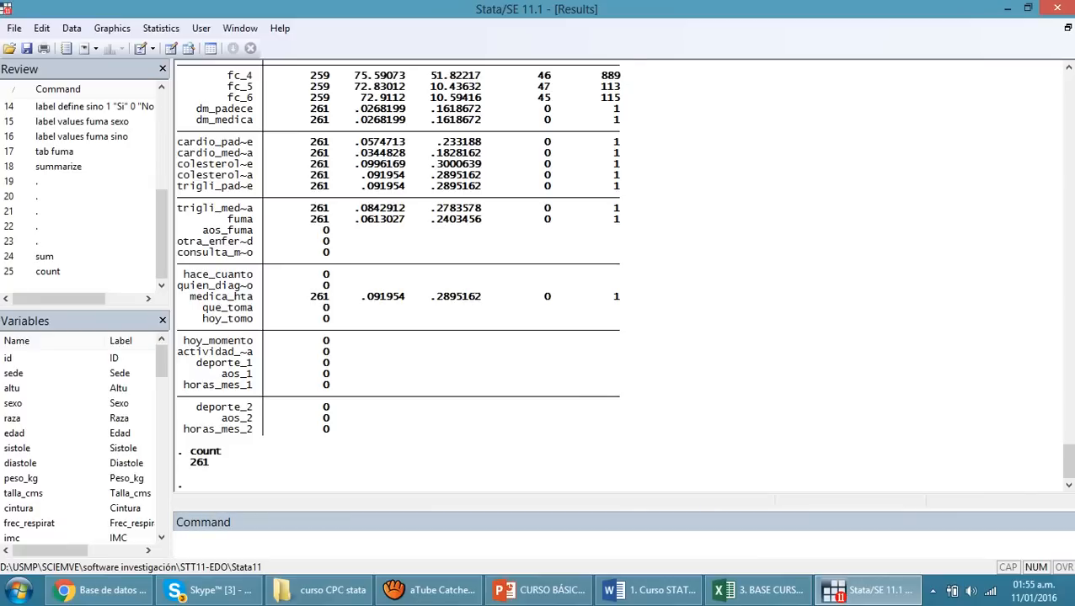
# Examine the observation counts of aos_trabaja, ra_sistolica and da_diastlica in the sum table, and switch back to the PowerPoint presentation
pyautogui.scroll(15, 623, 273)
pyautogui.scroll(-1, 623, 273)
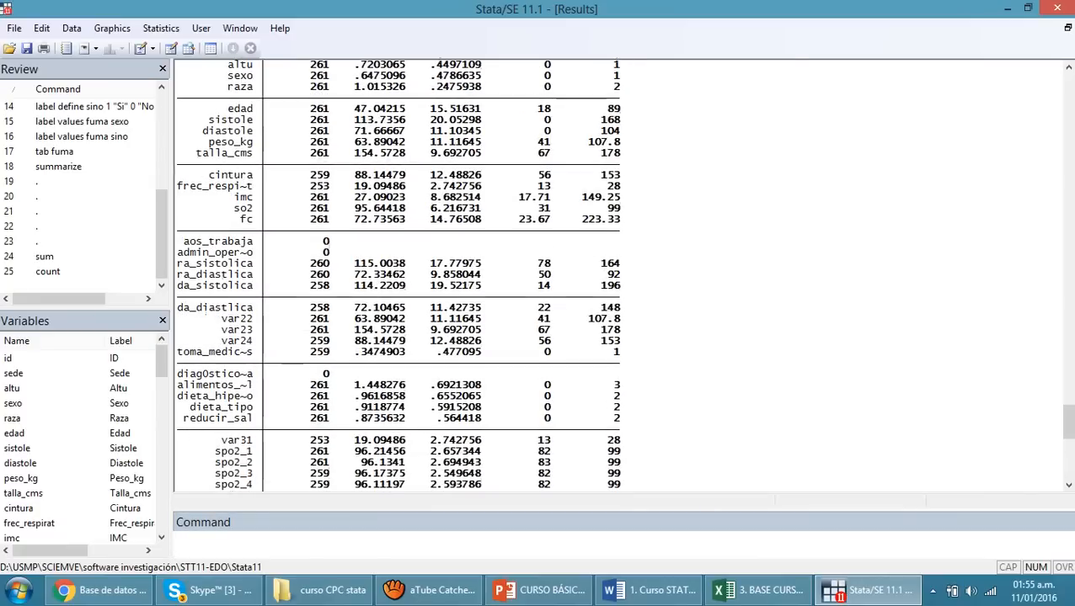
pyautogui.moveTo(316, 241); pyautogui.dragTo(329, 242)
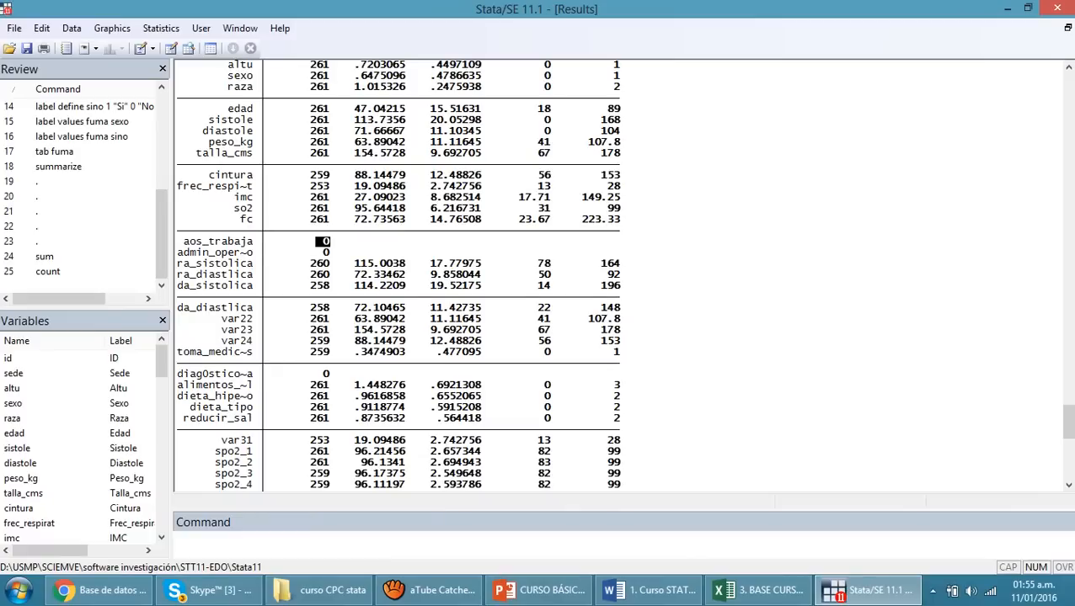
pyautogui.moveTo(303, 264); pyautogui.dragTo(329, 264)
pyautogui.moveTo(309, 308); pyautogui.dragTo(329, 308)
pyautogui.scroll(-15, 363, 311)
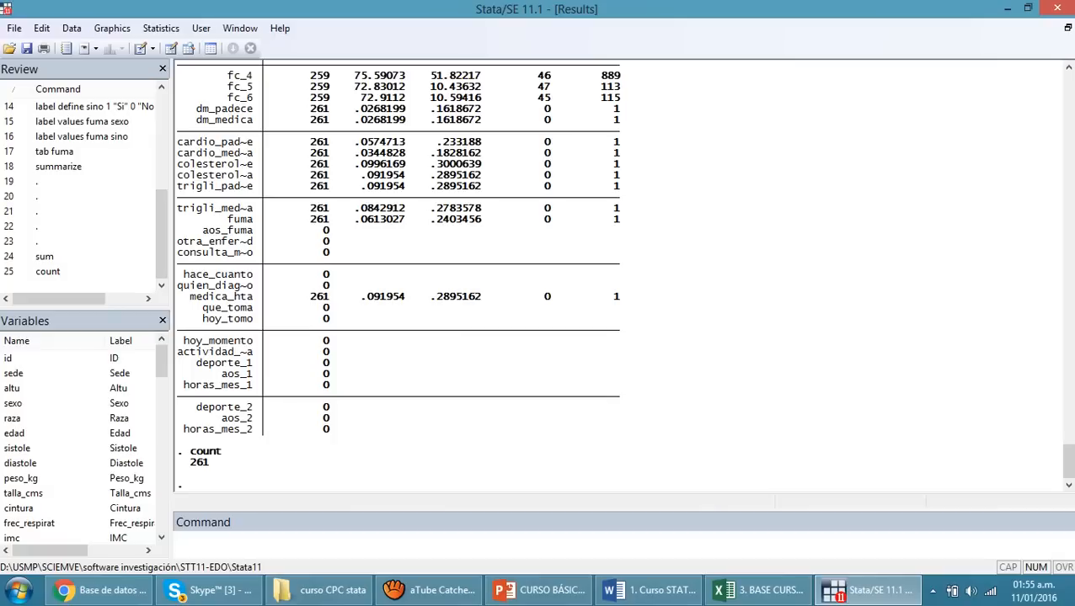
pyautogui.click(354, 543)
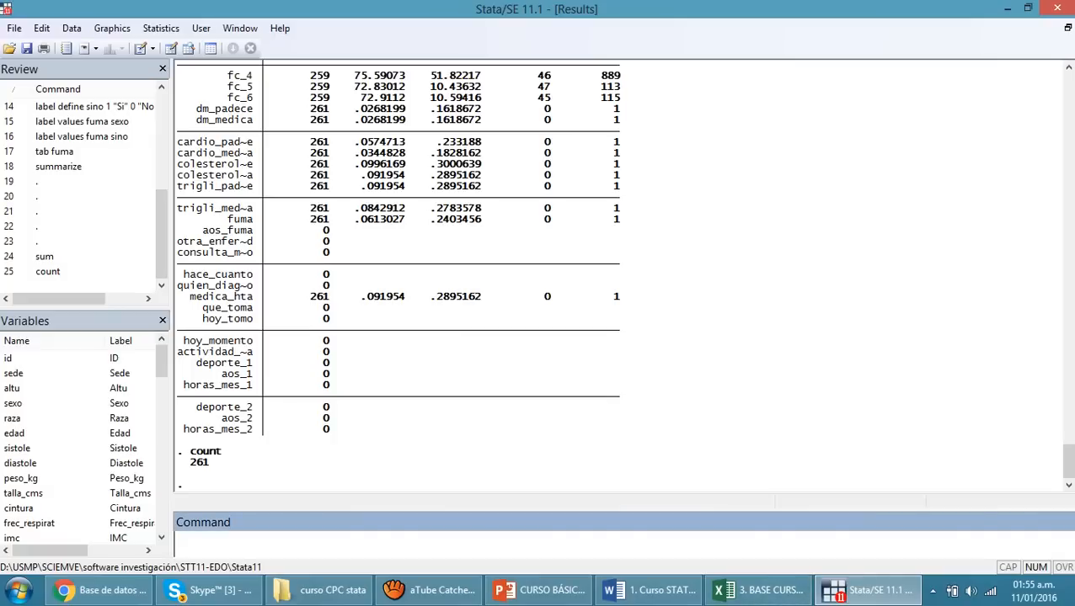
pyautogui.hotkey('alt', 'Tab')
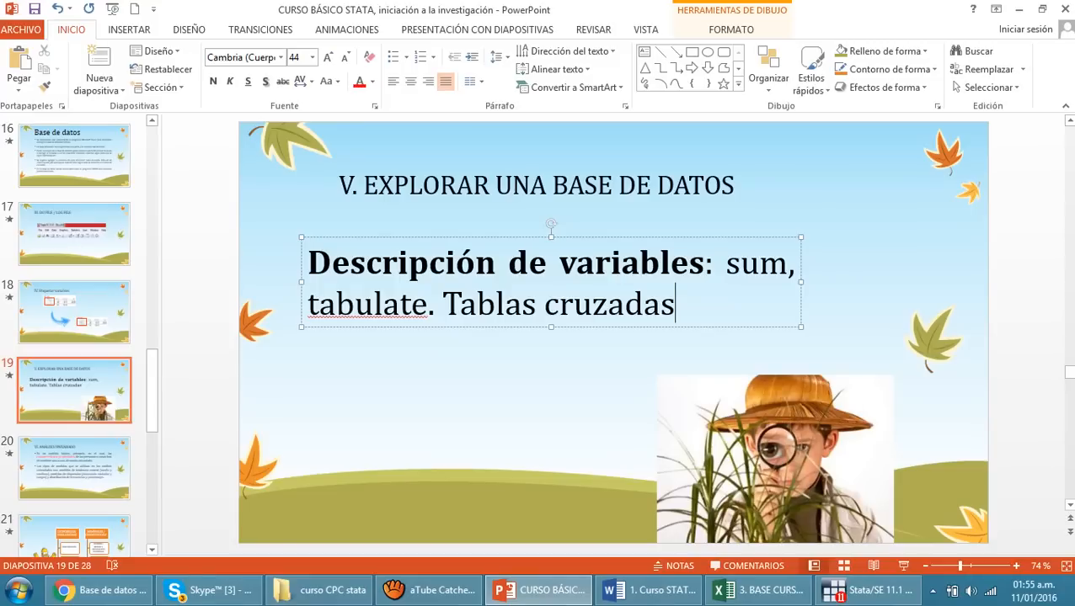
# Highlight the word tabulate on the PowerPoint slide, switch to Stata and tabulate the variable altu with tab
pyautogui.doubleClick(355, 303)
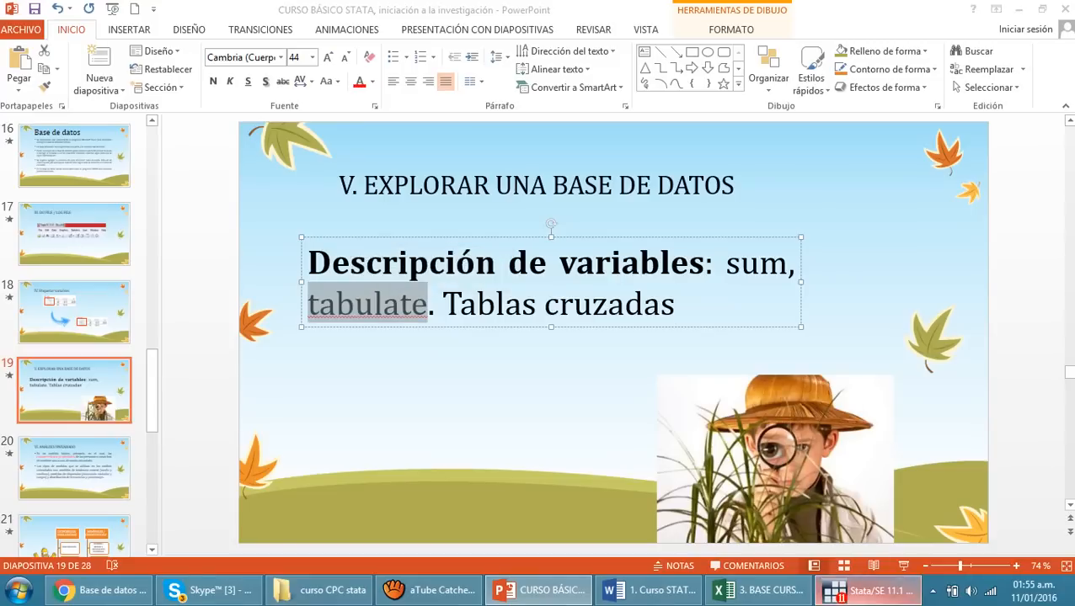
pyautogui.click(868, 592)
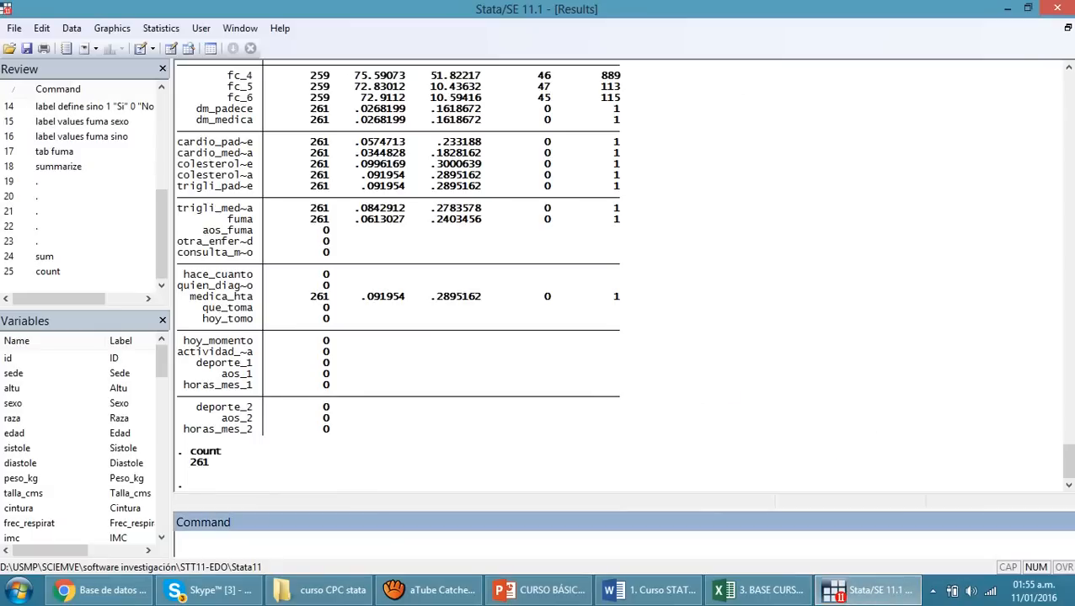
pyautogui.write('tab ')
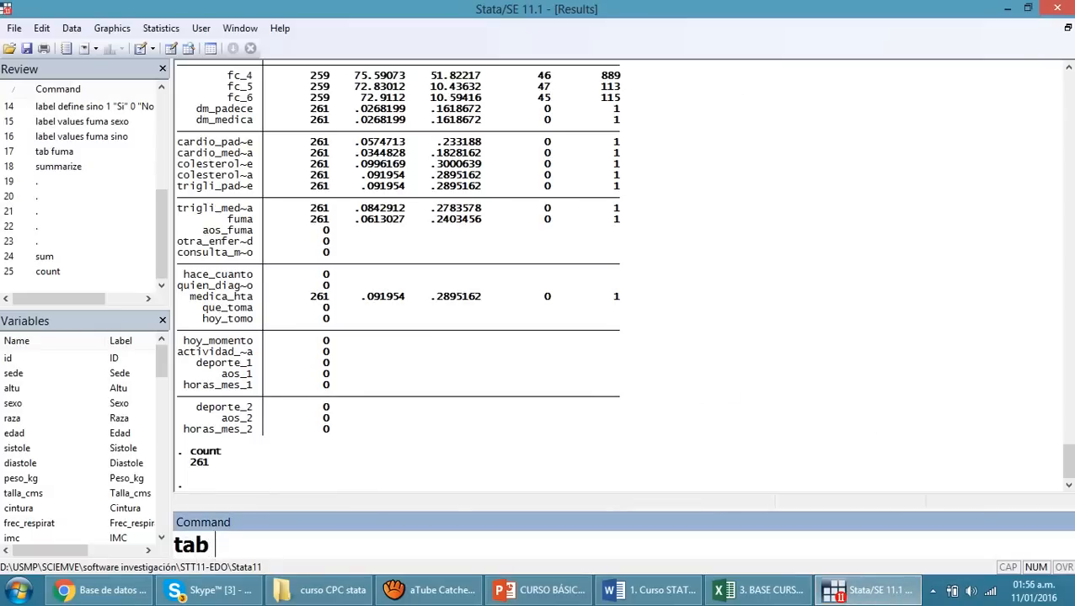
pyautogui.write('altu')
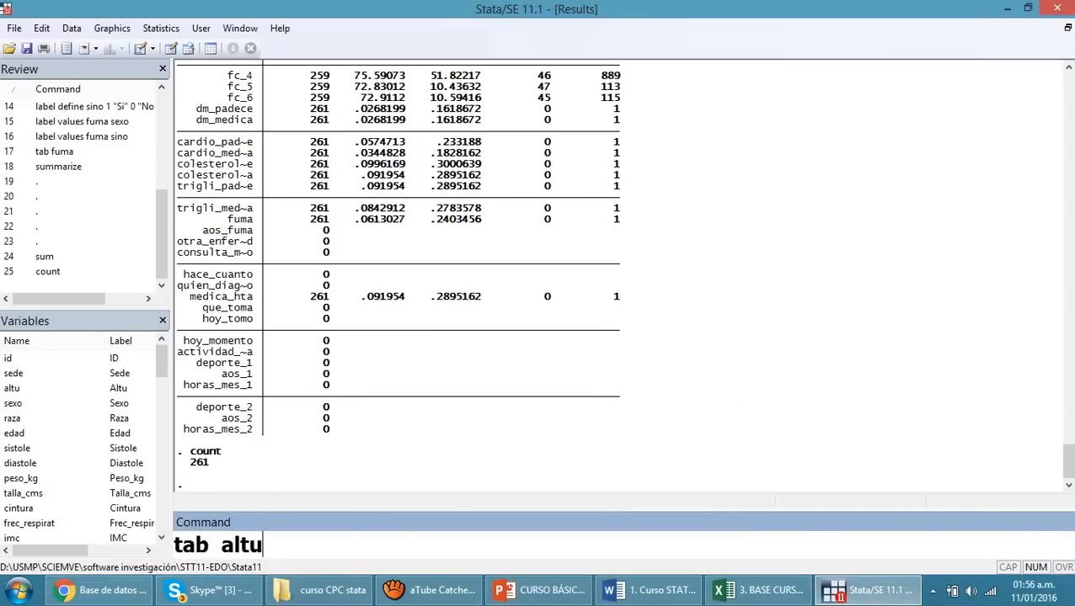
pyautogui.press('Return')
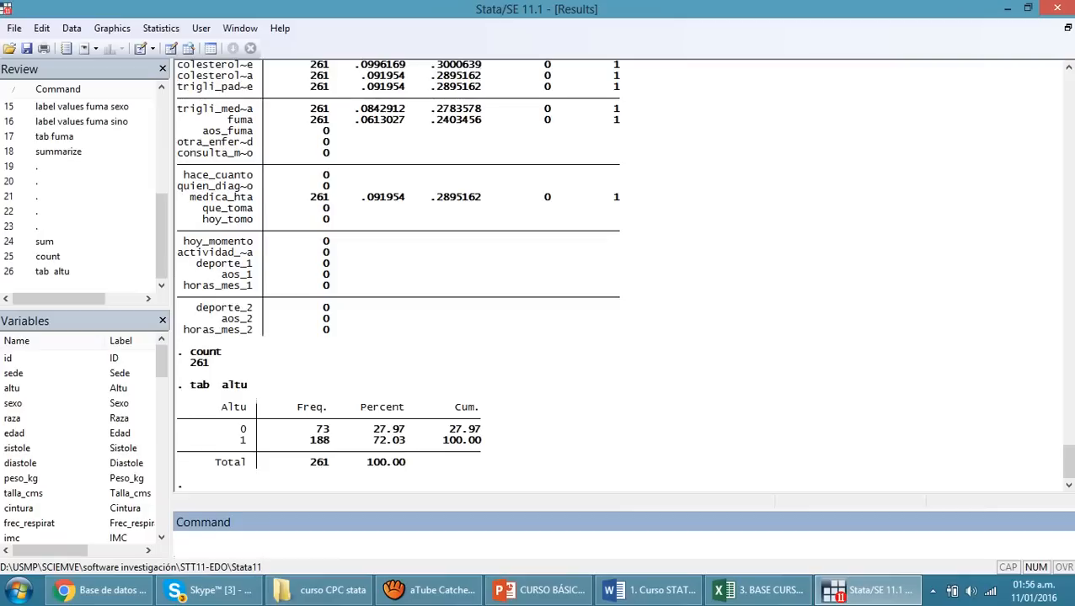
# Highlight the categories 0 and 1 of altu in the frequency table, followed by their frequencies and percentages
pyautogui.moveTo(208, 429); pyautogui.dragTo(259, 430)
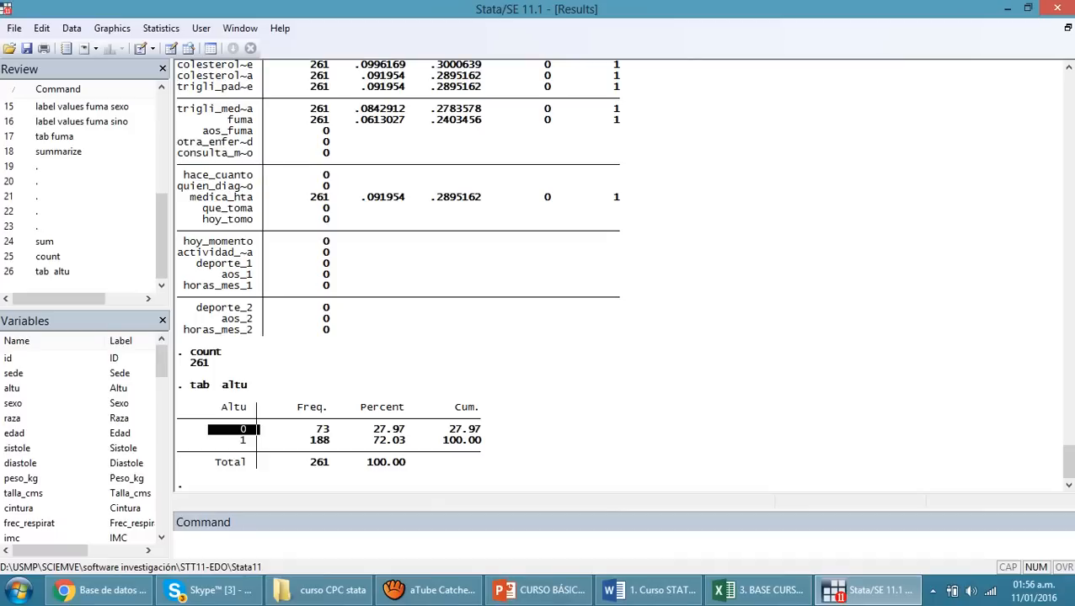
pyautogui.moveTo(214, 440); pyautogui.dragTo(253, 440)
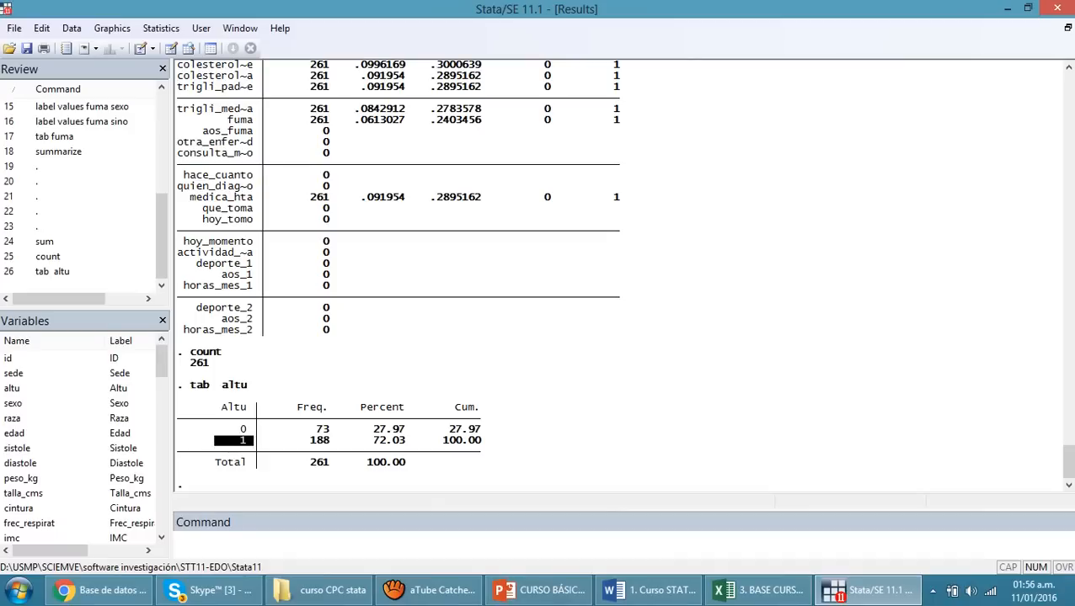
pyautogui.moveTo(310, 429); pyautogui.dragTo(403, 453)
pyautogui.click(403, 452)
# Tabulate the variable edad with the tab command
pyautogui.click(337, 544)
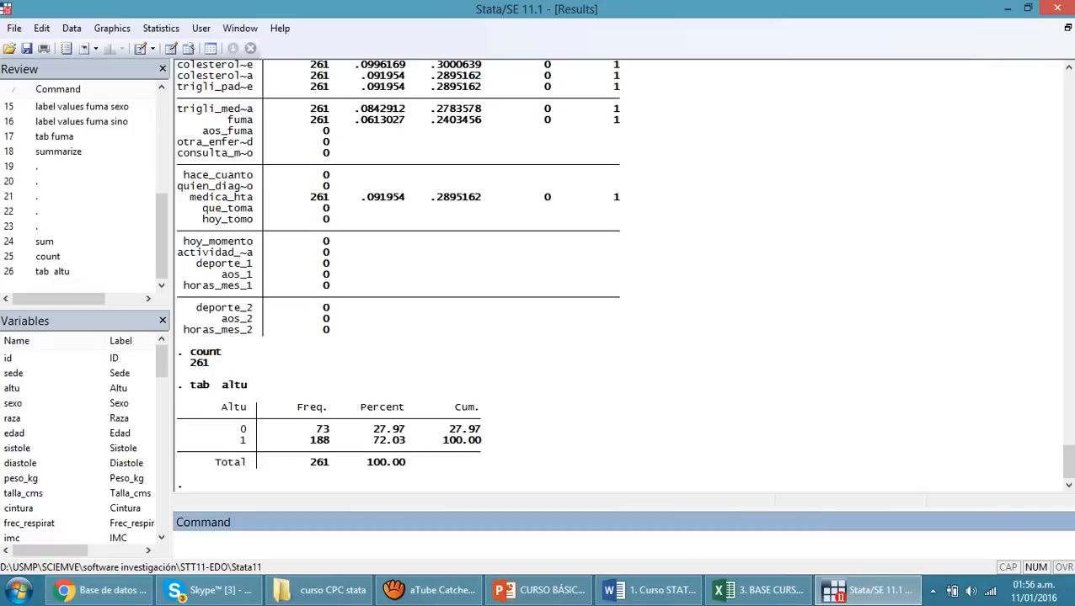
pyautogui.write('tab')
pyautogui.write('edad')
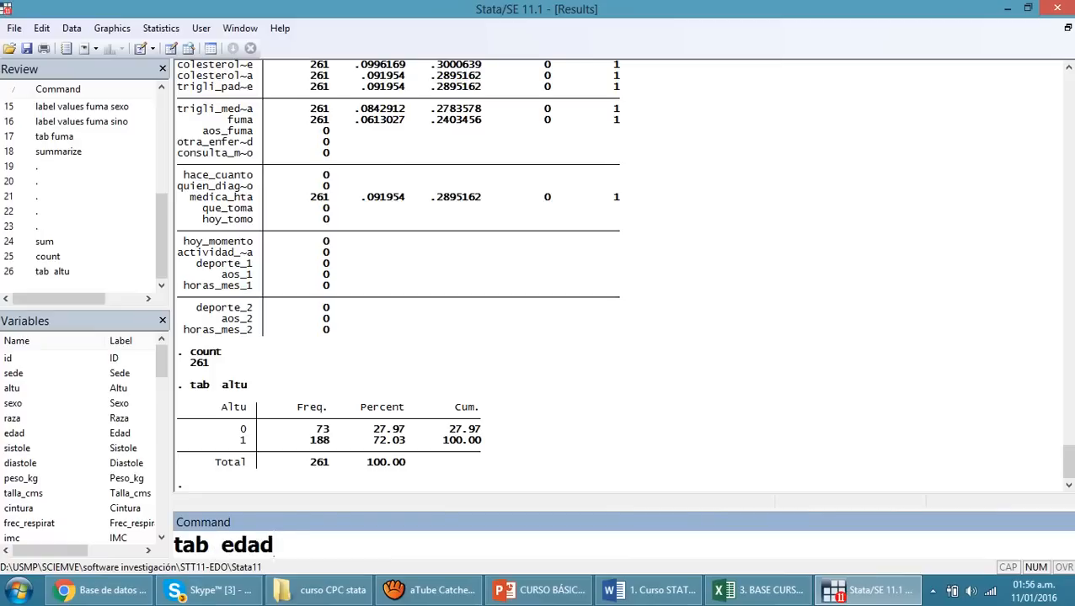
pyautogui.press('Return')
# Examine the whole edad frequency table, highlighting the frequency and percentage in the row for age 49
pyautogui.scroll(10, 624, 273)
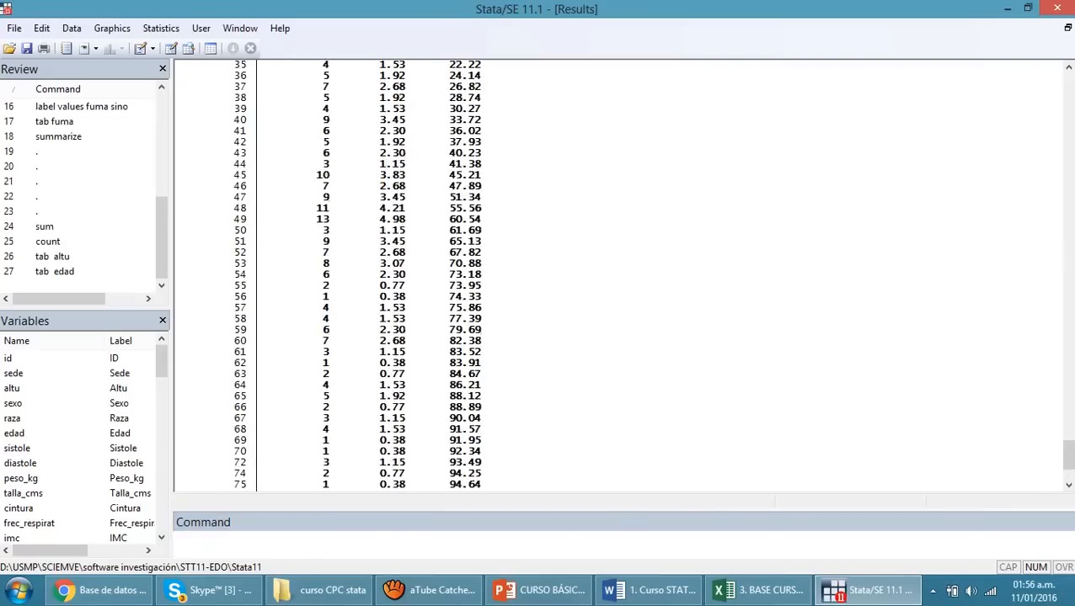
pyautogui.scroll(4, 623, 274)
pyautogui.scroll(-3, 624, 274)
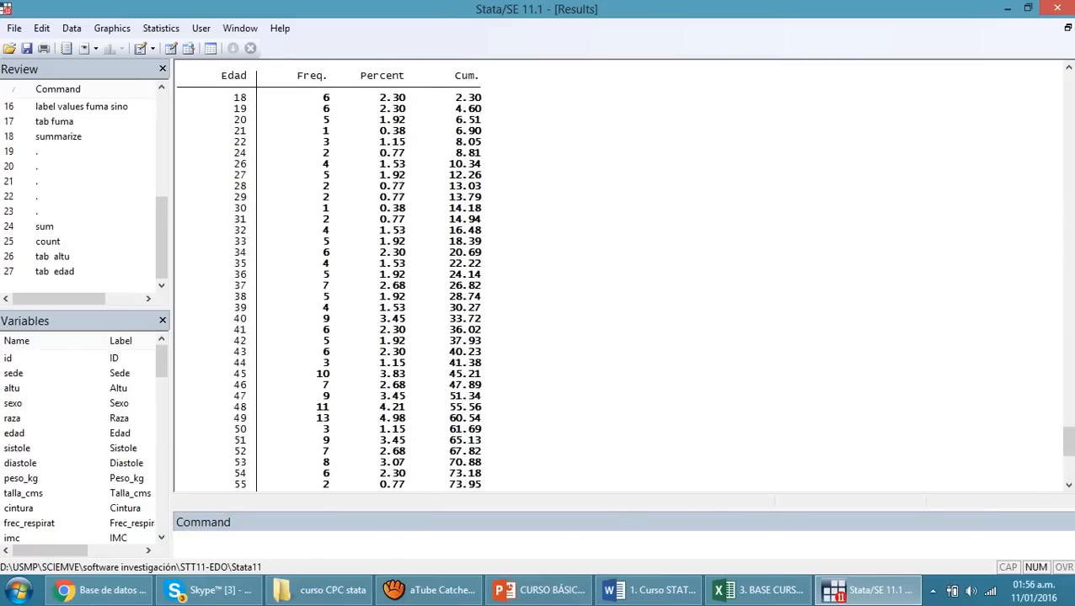
pyautogui.scroll(-10, 623, 274)
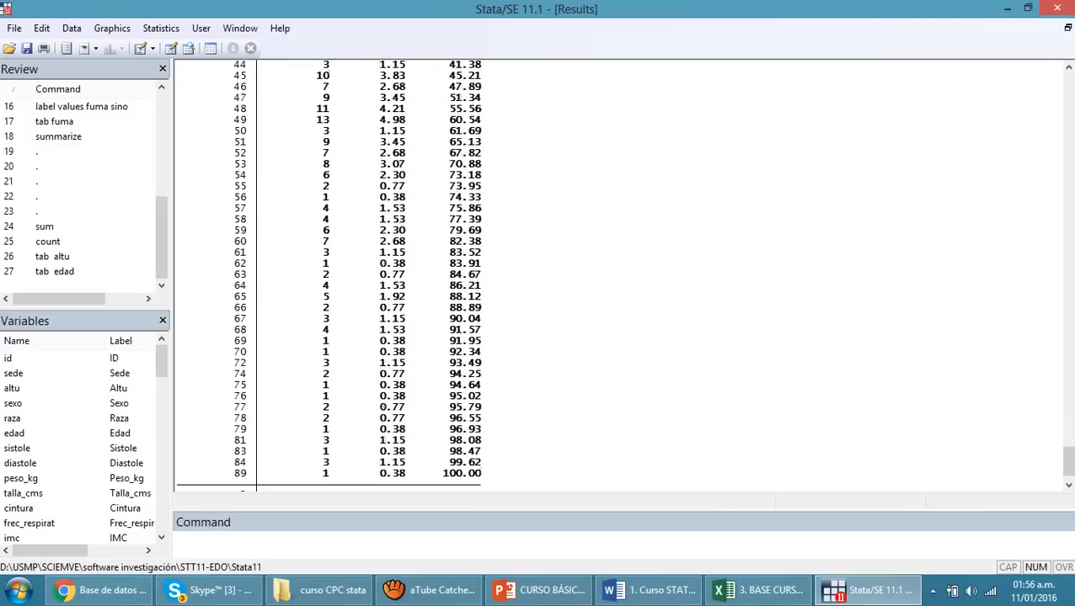
pyautogui.scroll(5, 623, 274)
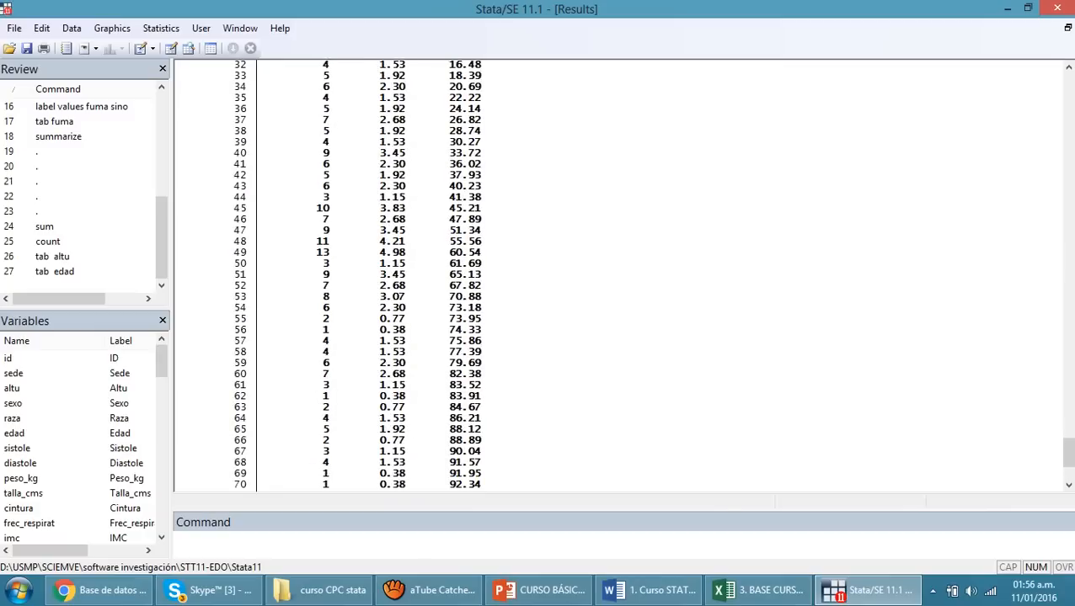
pyautogui.moveTo(315, 252); pyautogui.dragTo(336, 252)
pyautogui.moveTo(233, 253); pyautogui.dragTo(246, 253)
pyautogui.moveTo(315, 252); pyautogui.dragTo(406, 253)
pyautogui.click(330, 252)
pyautogui.scroll(7, 619, 274)
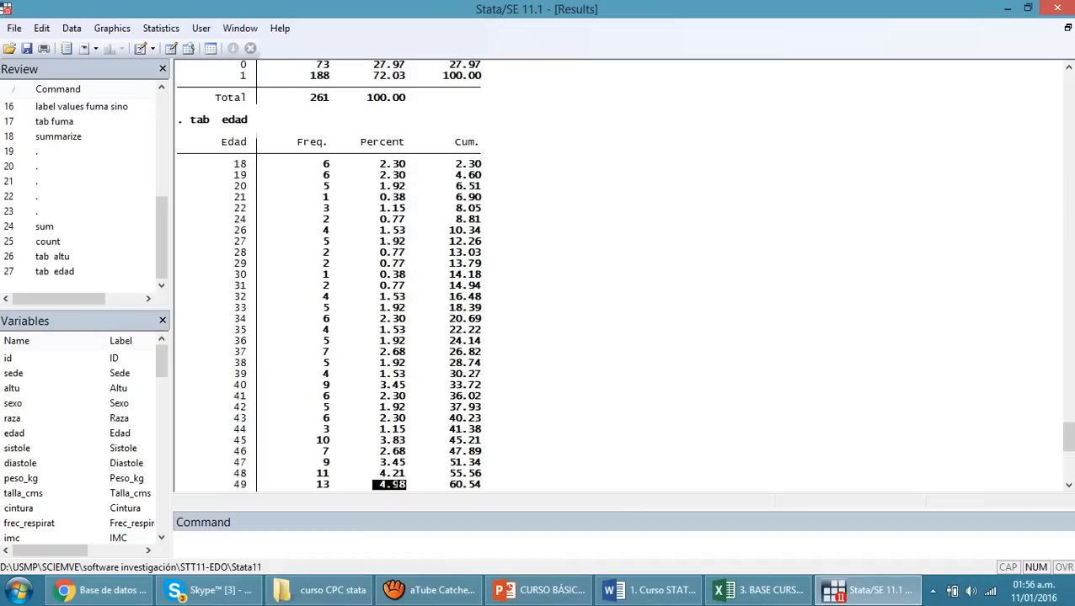
pyautogui.scroll(-10, 619, 274)
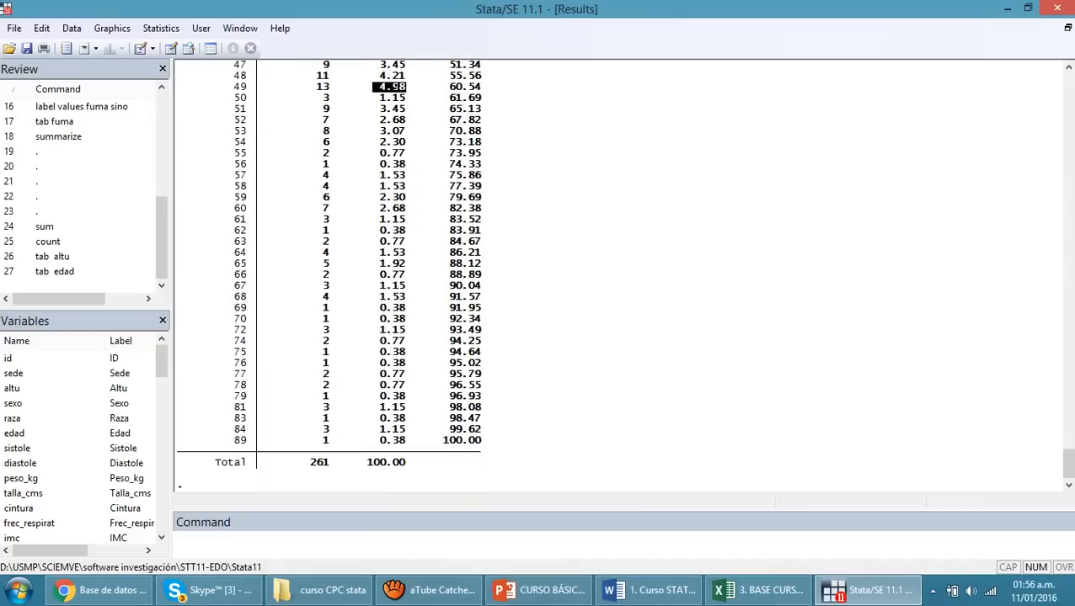
pyautogui.scroll(6, 619, 274)
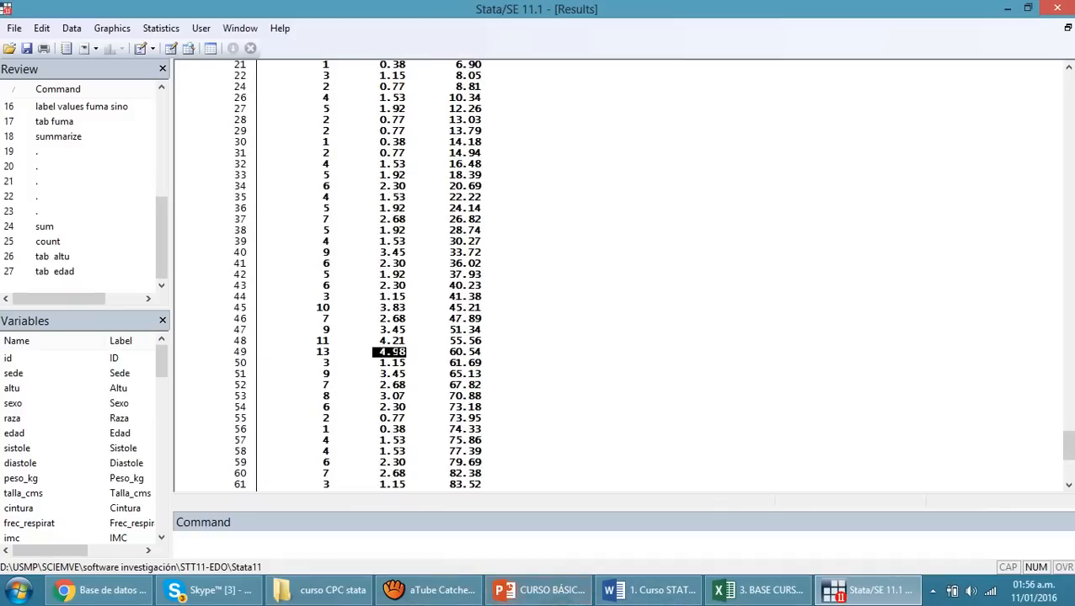
# Switch to the PowerPoint slide, highlight the words "Tablas cruzadas", return to Stata and clear the highlight in the edad table
pyautogui.click(543, 591)
pyautogui.moveTo(443, 303); pyautogui.dragTo(675, 305)
pyautogui.click(872, 591)
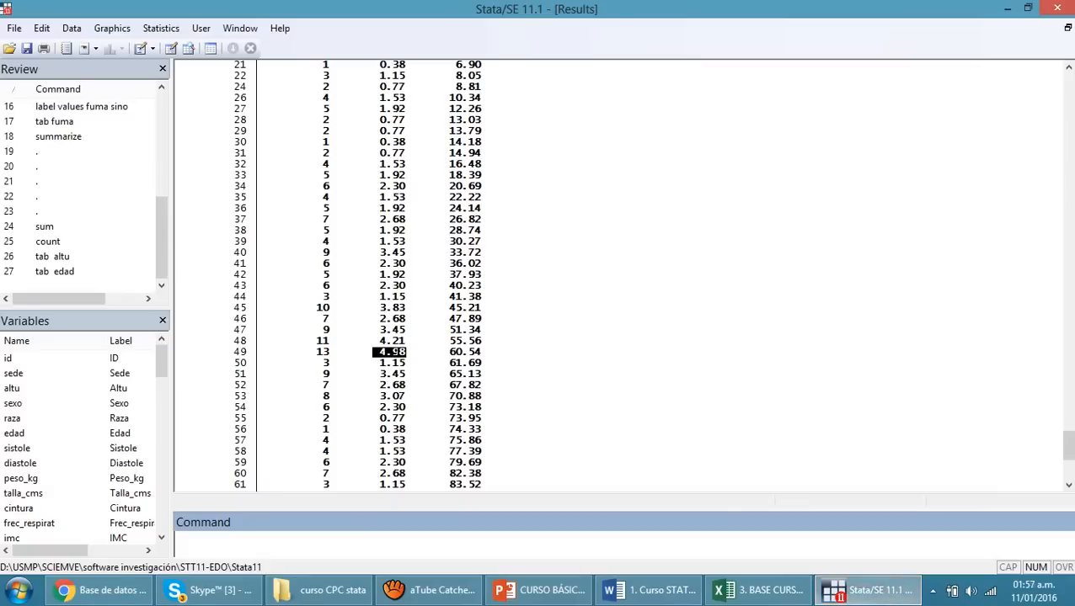
pyautogui.click(398, 352)
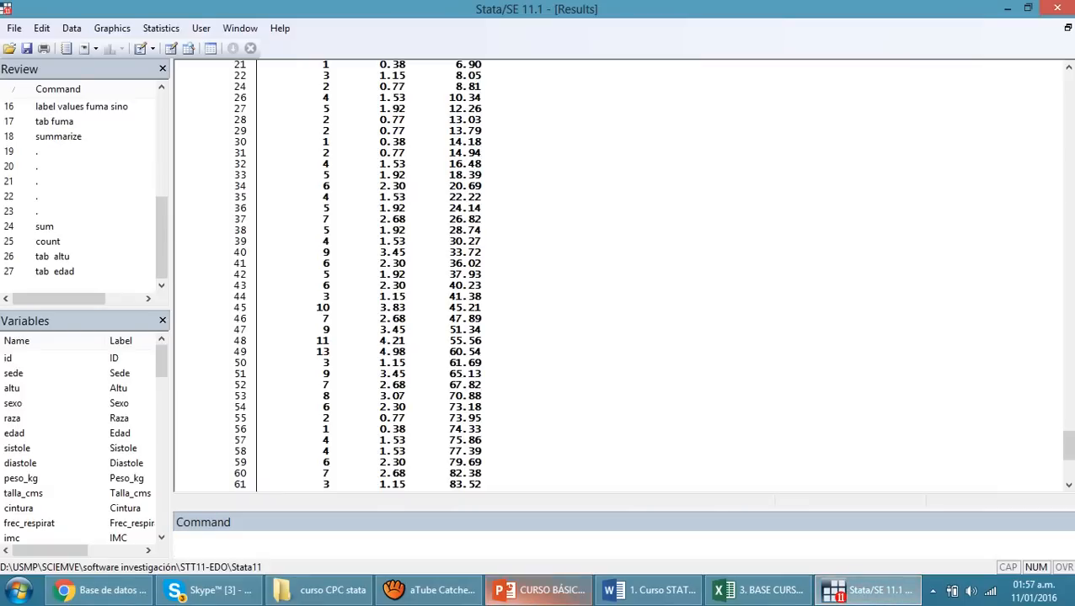
# Create a cross table of sexo by fuma with the tab command
pyautogui.click(511, 544)
pyautogui.write('b')
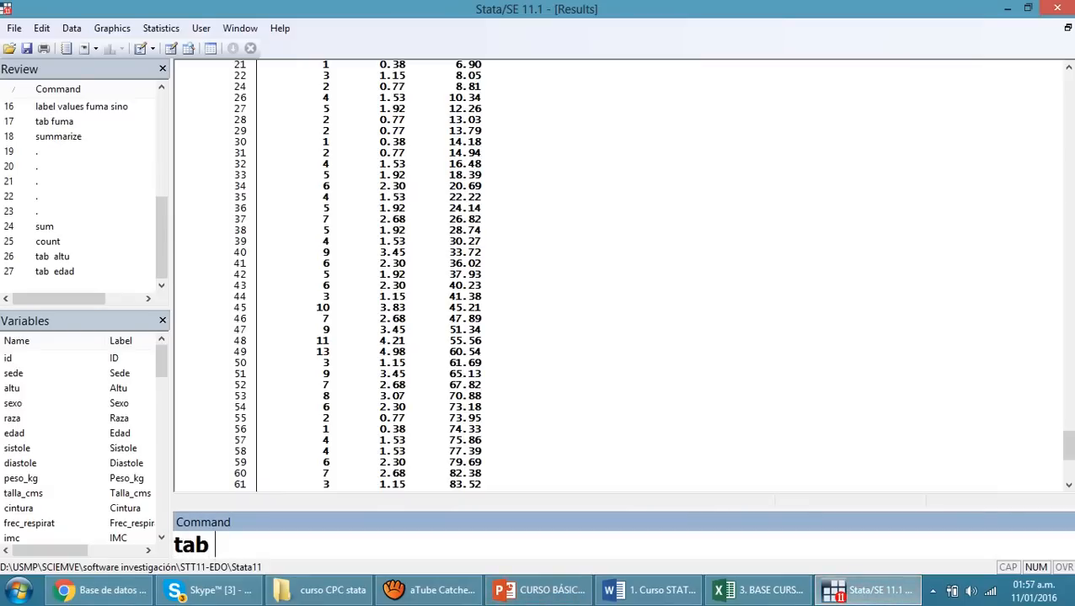
pyautogui.write('  sexo fuma')
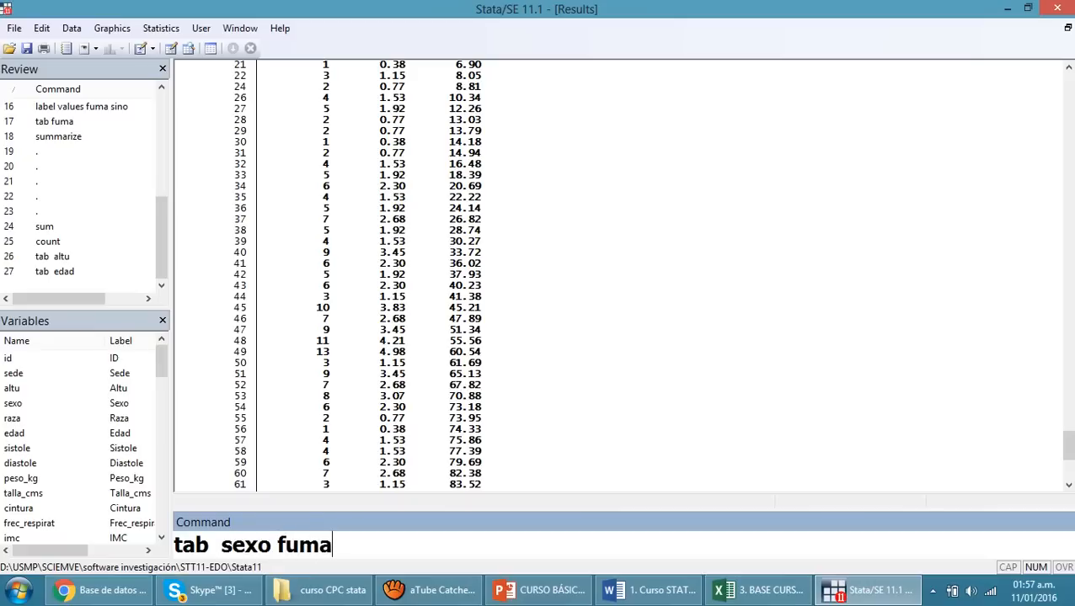
pyautogui.press('Return')
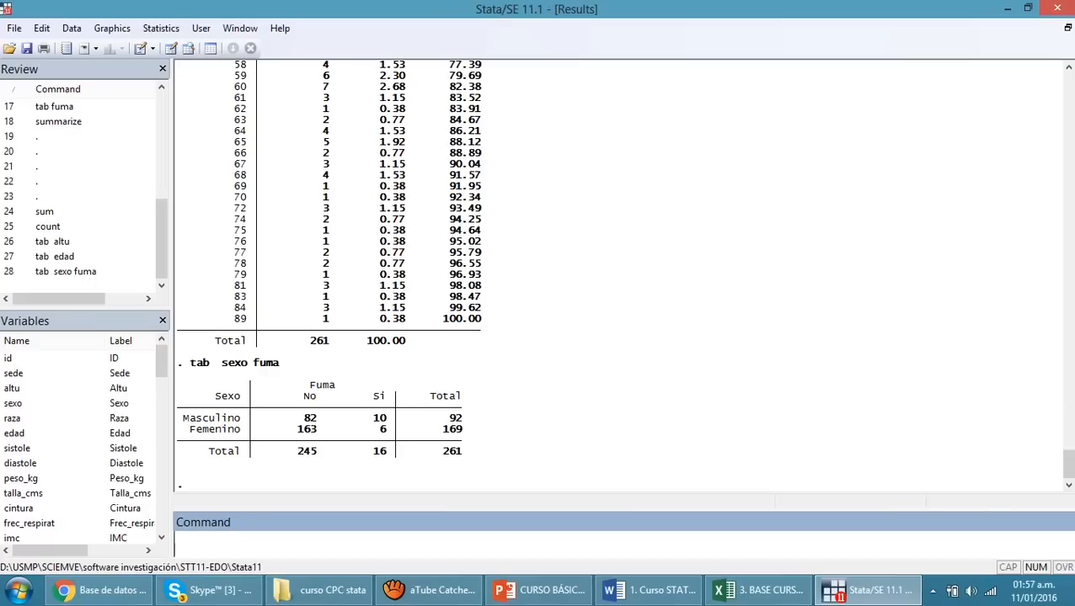
# Rerun the sexo by fuma cross table with column percentages using the col option
pyautogui.press('pageup')
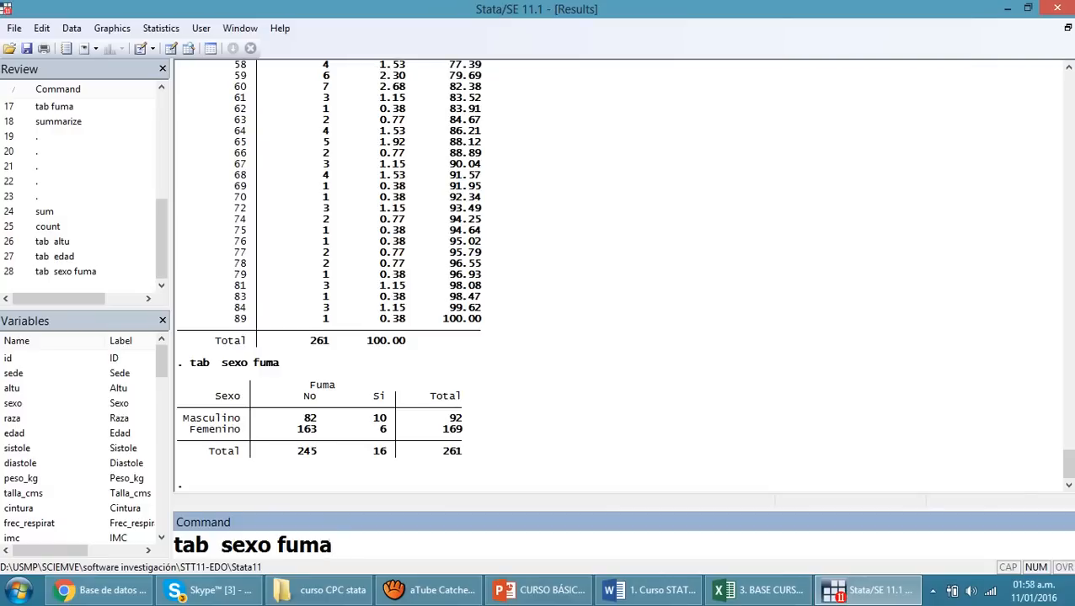
pyautogui.write(', col')
pyautogui.press('Return')
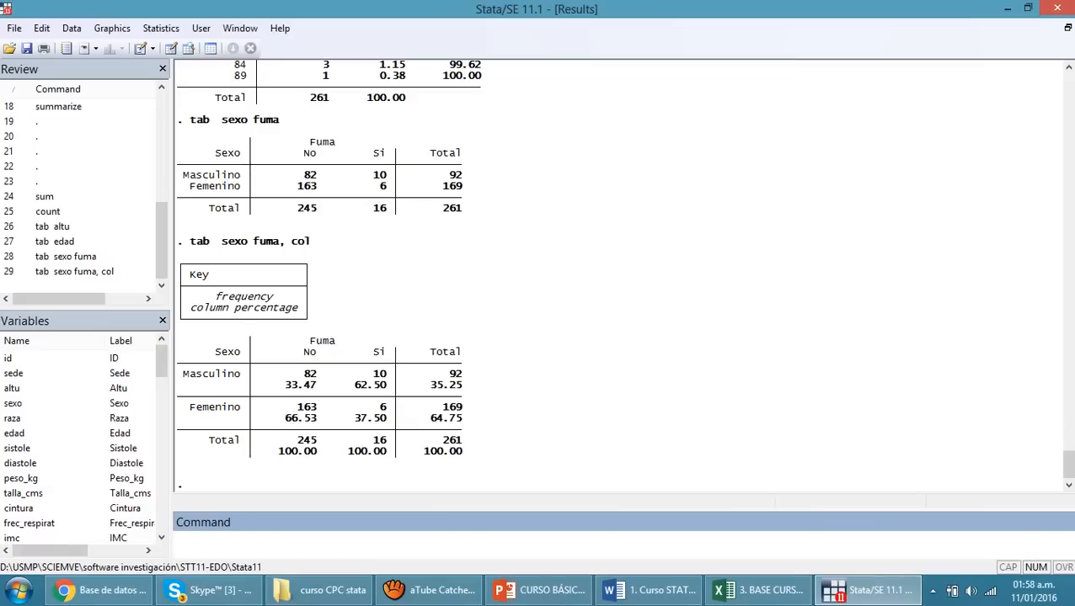
# Examine the column percentages of Masculino and Femenino under No and Si, highlighting each one in turn and clearing the highlight
pyautogui.moveTo(283, 385); pyautogui.dragTo(318, 385)
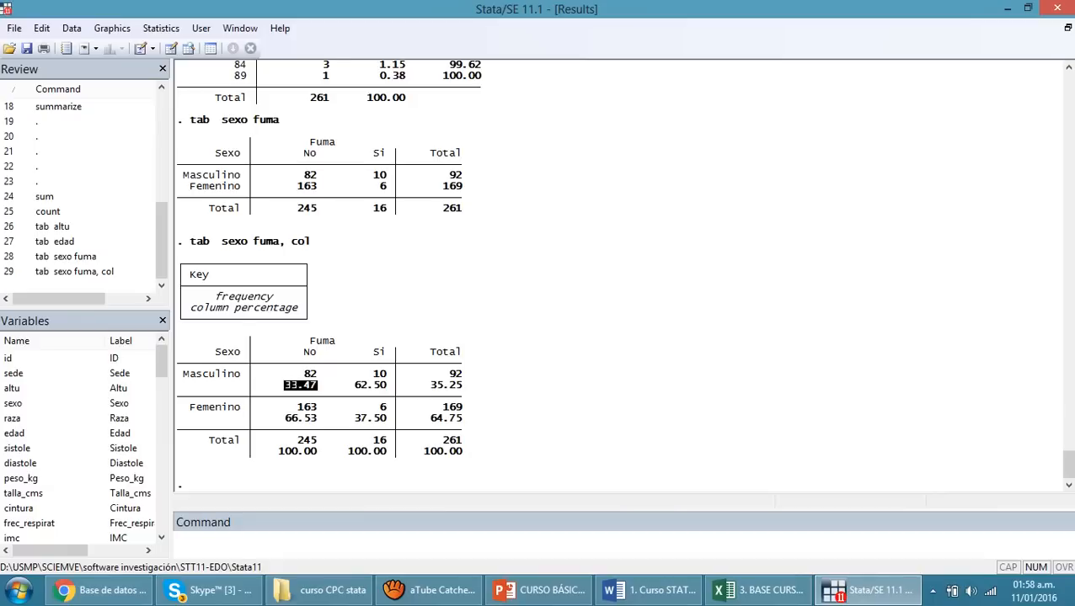
pyautogui.moveTo(278, 418); pyautogui.dragTo(318, 417)
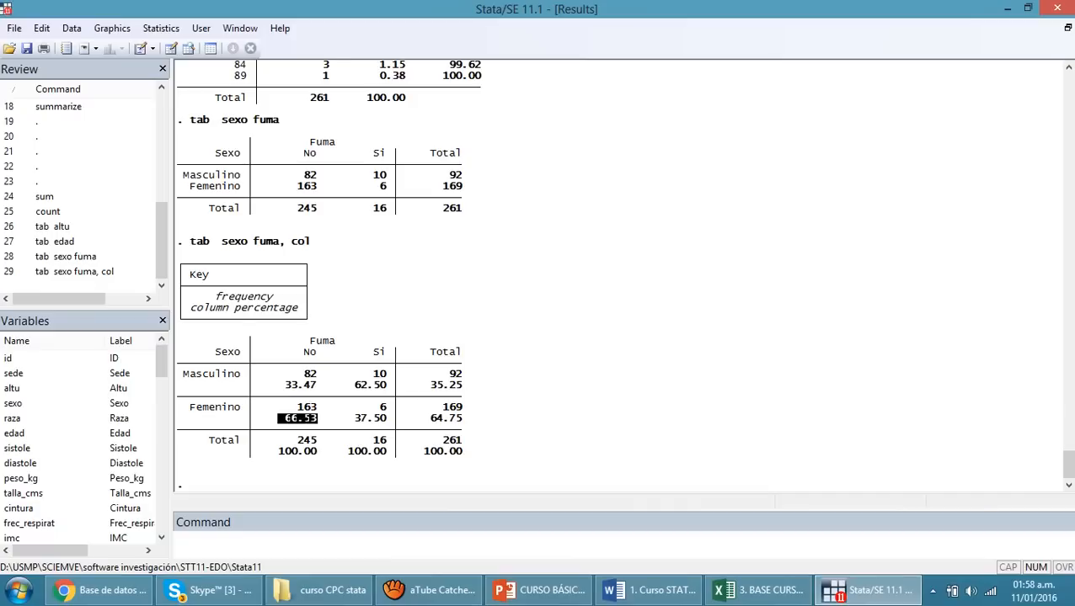
pyautogui.moveTo(353, 385); pyautogui.dragTo(387, 385)
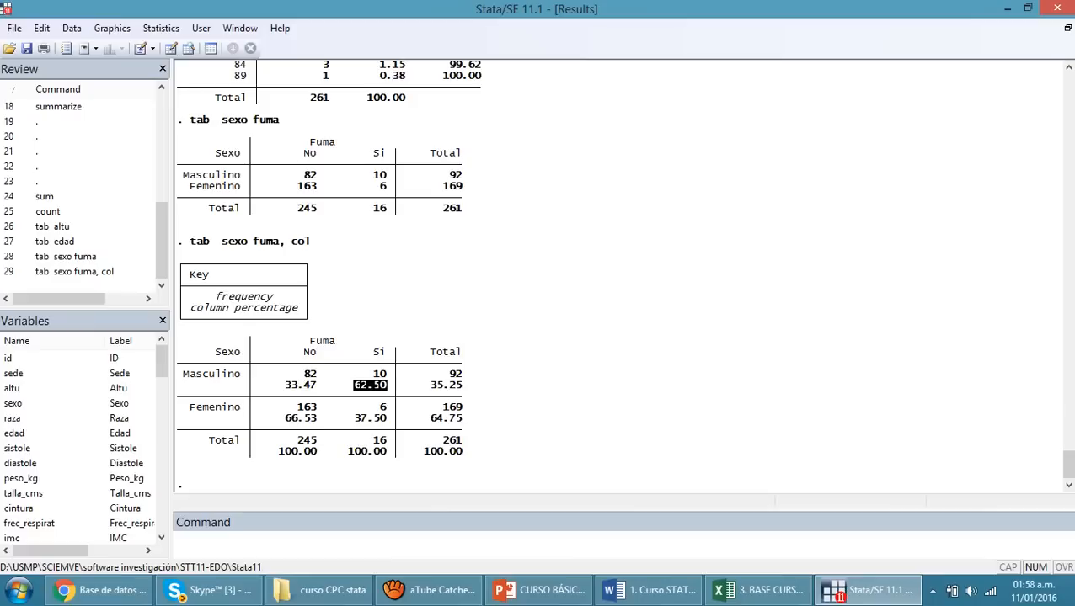
pyautogui.moveTo(353, 418); pyautogui.dragTo(388, 418)
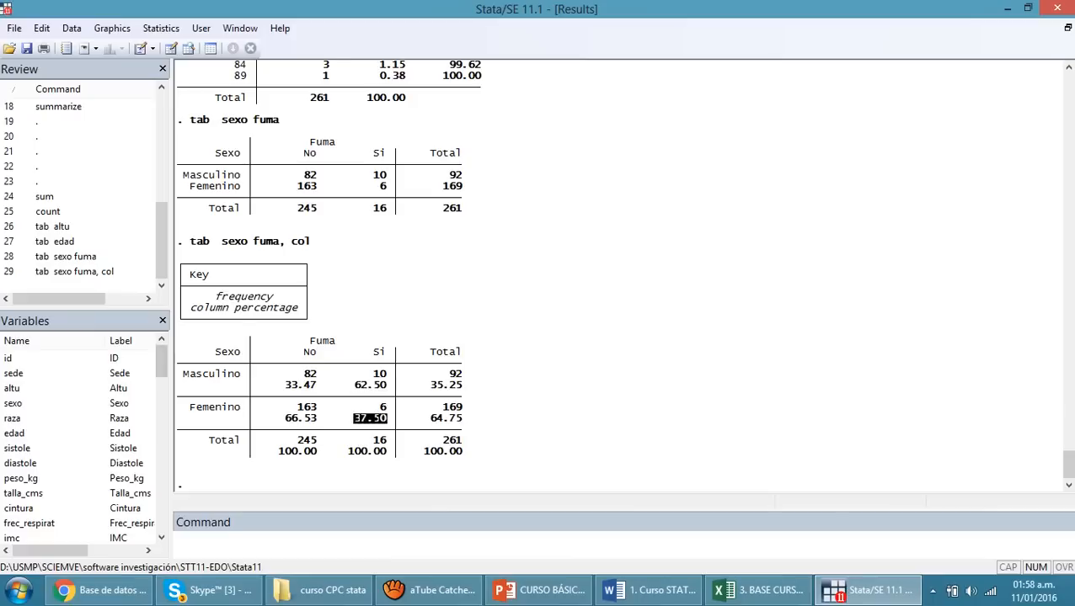
pyautogui.click(387, 419)
# Recall the last cross table command and run it with the row option instead of col
pyautogui.click(337, 543)
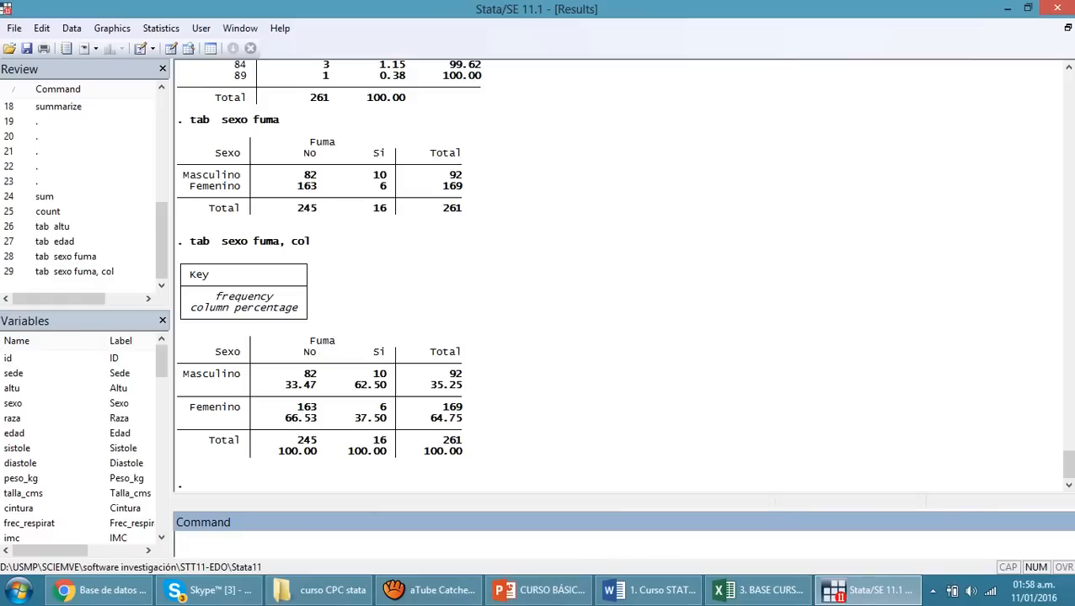
pyautogui.press('pageup')
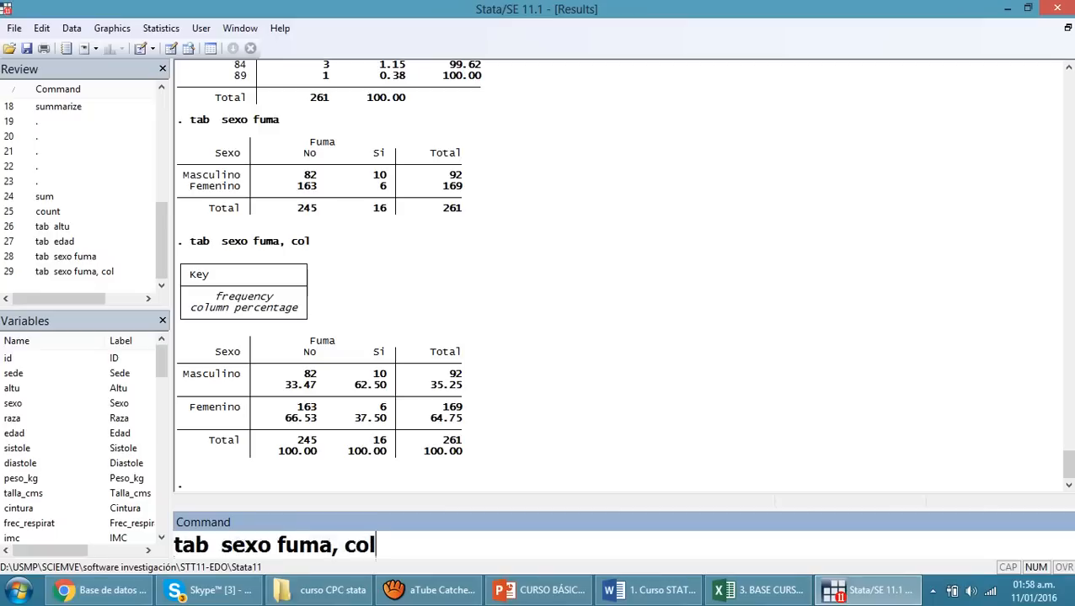
pyautogui.press('BackSpace')
pyautogui.press('BackSpace')
pyautogui.press('BackSpace')
pyautogui.write('row')
pyautogui.press('Return')
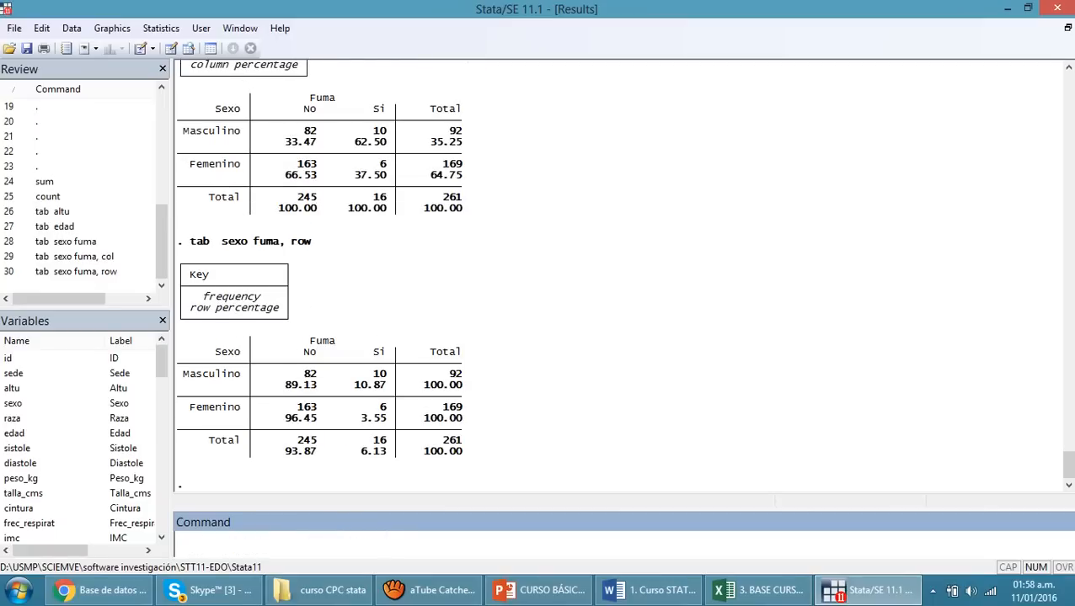
# Compare the Masculino row percentages with the column percentages under No in the previous table, highlighting them
pyautogui.moveTo(279, 386); pyautogui.dragTo(457, 386)
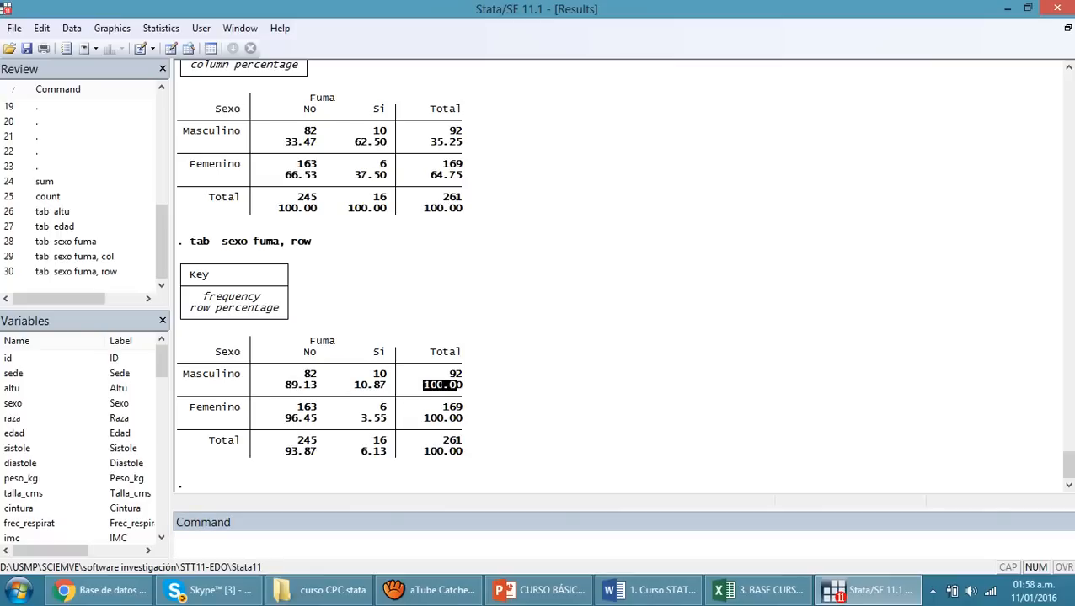
pyautogui.moveTo(279, 143); pyautogui.dragTo(318, 142)
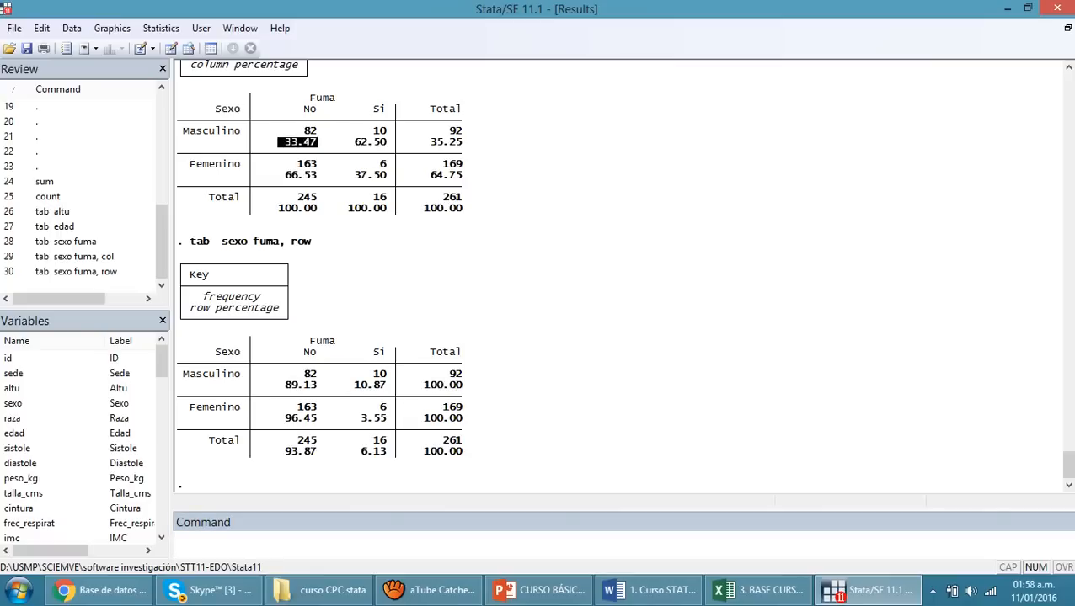
pyautogui.moveTo(285, 175); pyautogui.dragTo(311, 176)
pyautogui.moveTo(279, 208); pyautogui.dragTo(322, 208)
pyautogui.click(278, 544)
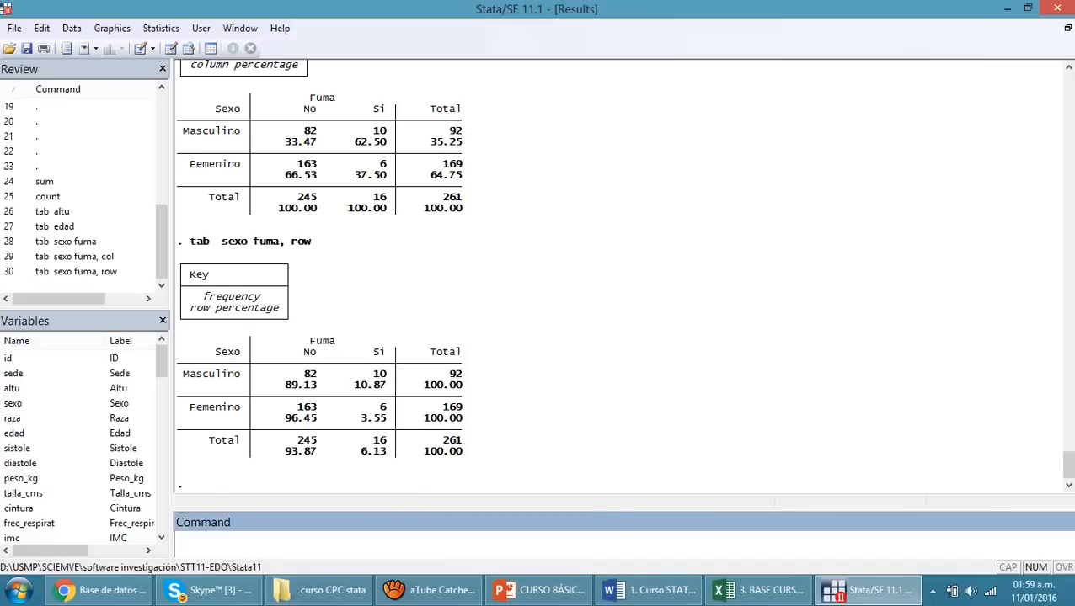
# Highlight the Key box of the row percentage table, clear the highlight, and rerun the command with nokey added
pyautogui.moveTo(182, 264)
pyautogui.mouseDown()
pyautogui.moveTo(272, 319)
pyautogui.moveTo(291, 309)
pyautogui.moveTo(290, 319)
pyautogui.moveTo(182, 264)
pyautogui.mouseUp()
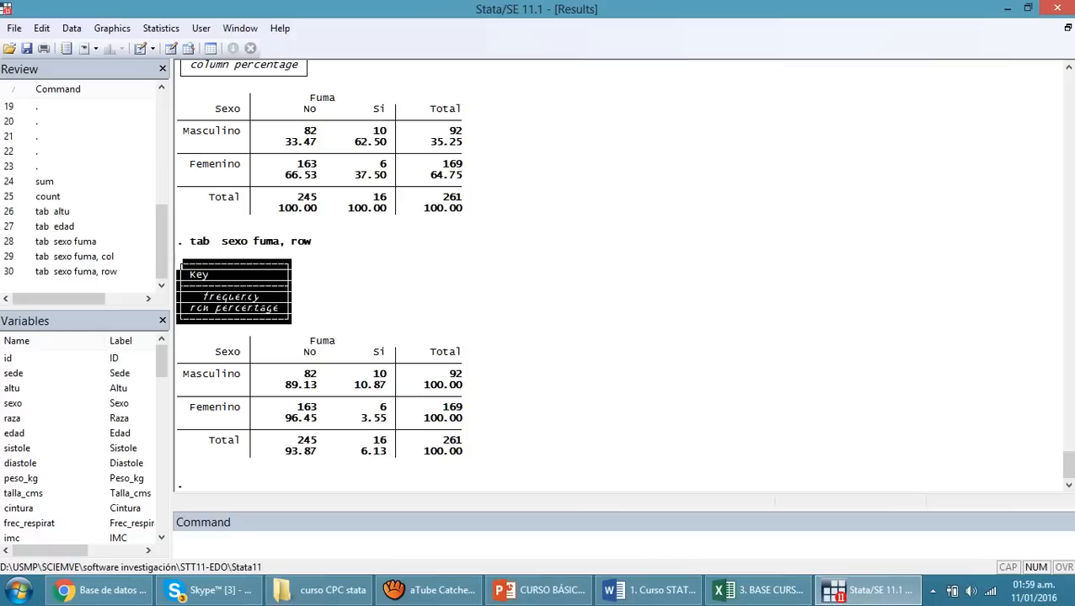
pyautogui.click(183, 267)
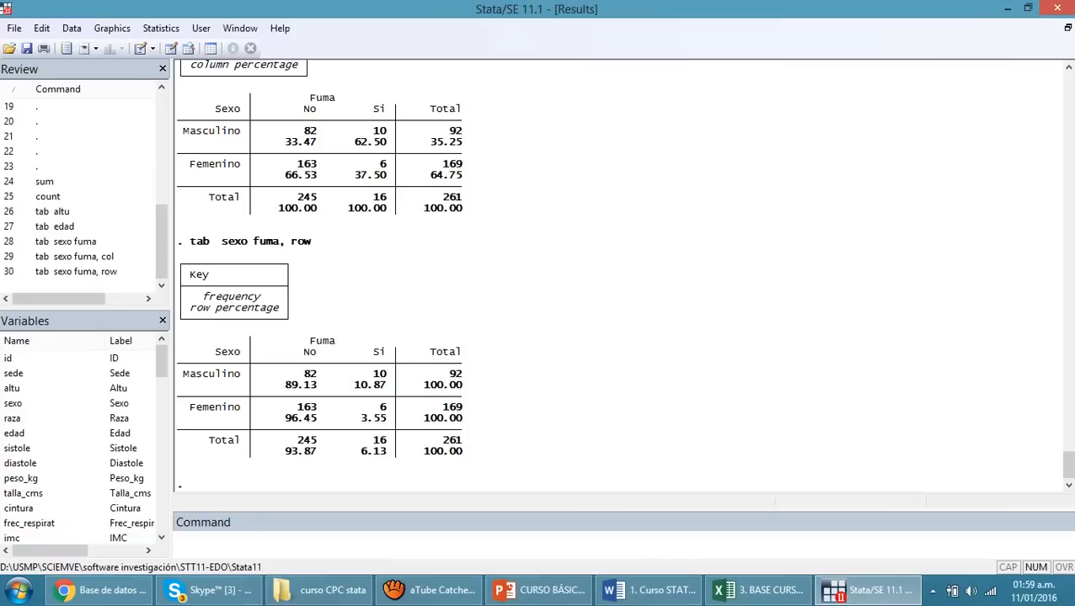
pyautogui.click(181, 544)
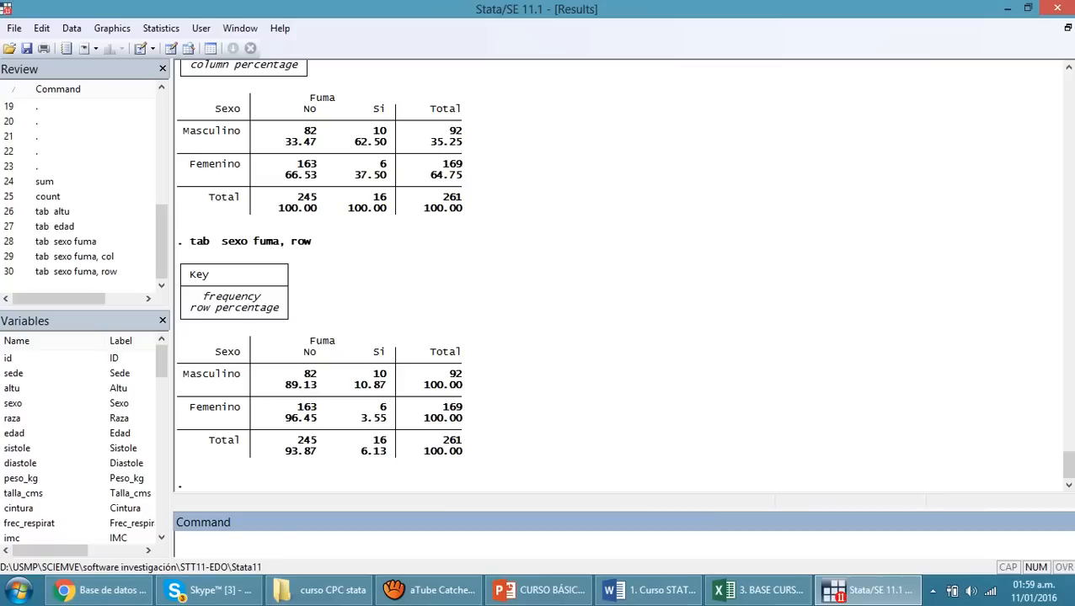
pyautogui.press('pageup')
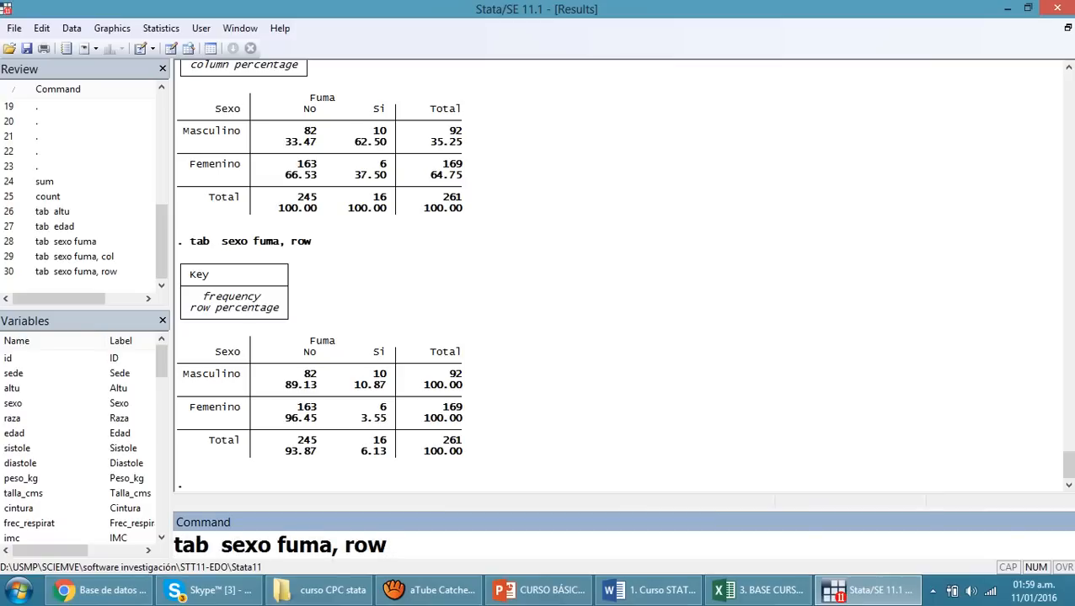
pyautogui.write('nokey')
pyautogui.press('Return')
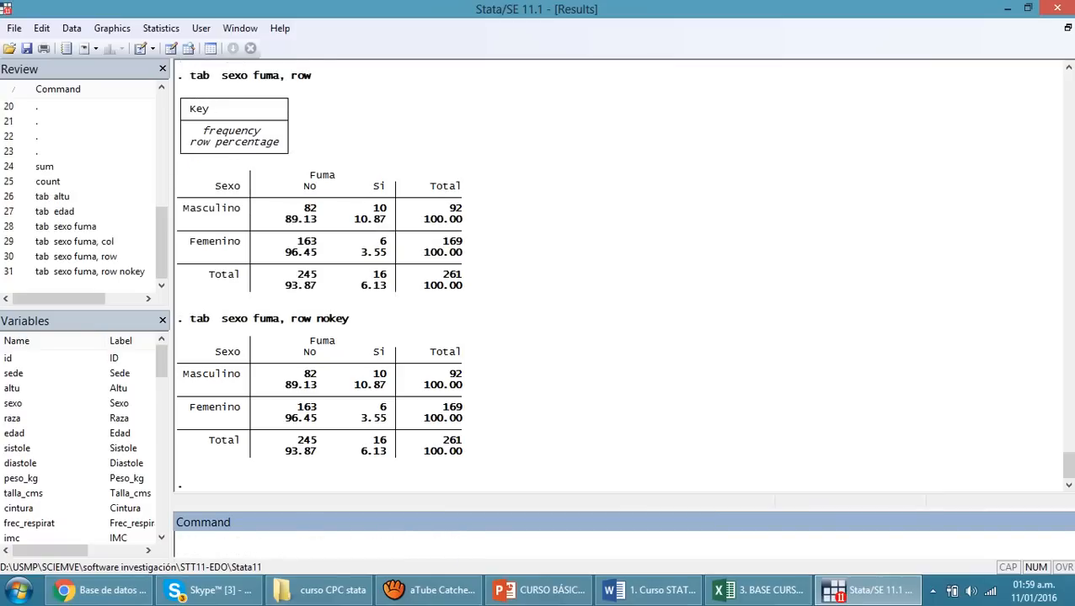
# Highlight the whole table without key, clear the highlight, and check the "Explorar una base de datos" slide in PowerPoint before returning to Stata
pyautogui.moveTo(179, 319); pyautogui.dragTo(468, 453)
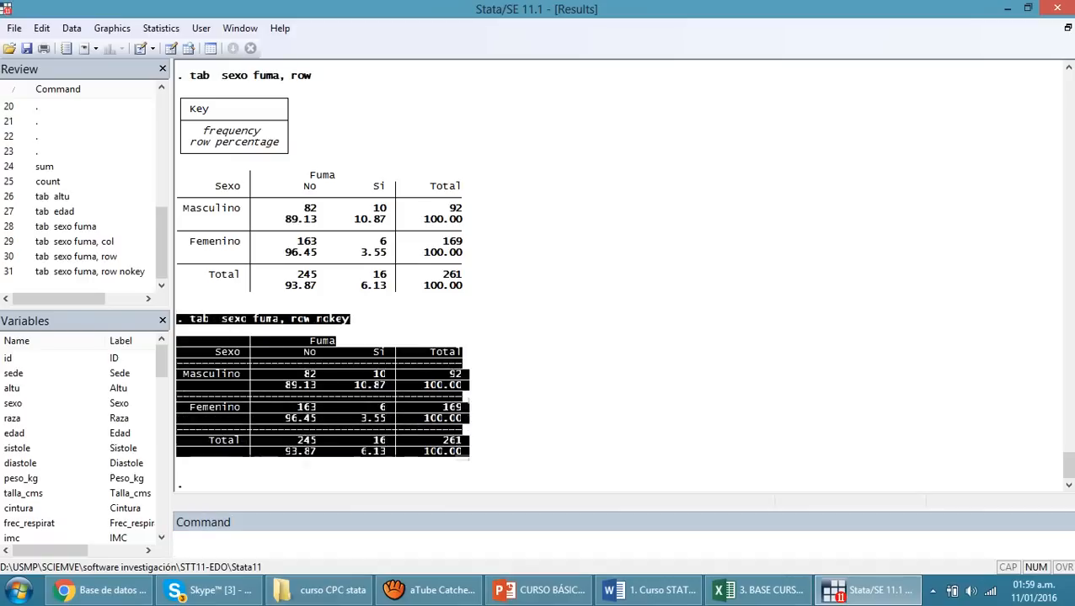
pyautogui.click(488, 450)
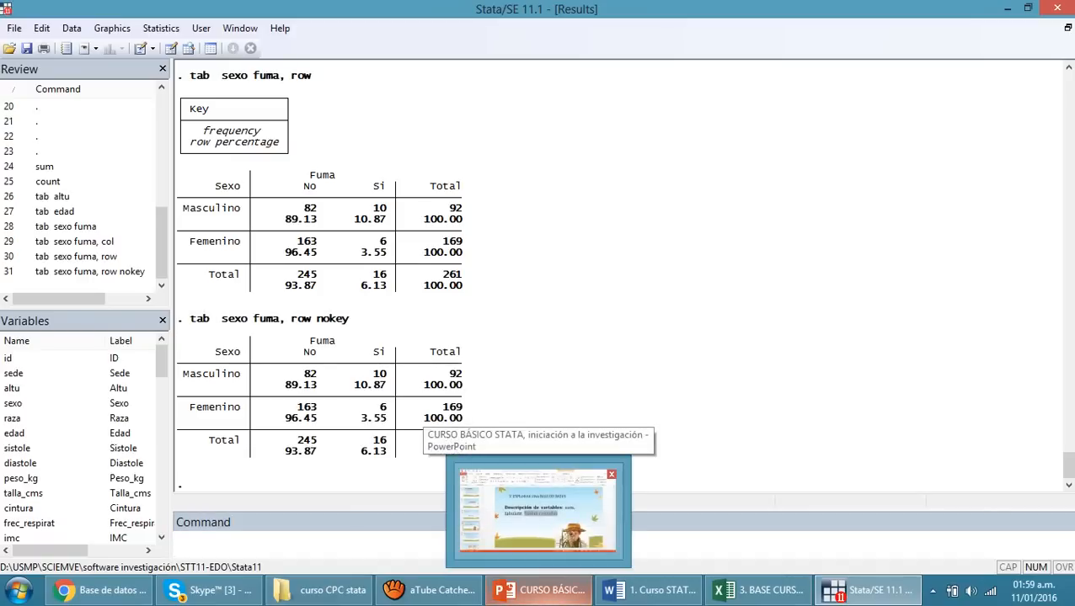
pyautogui.click(544, 590)
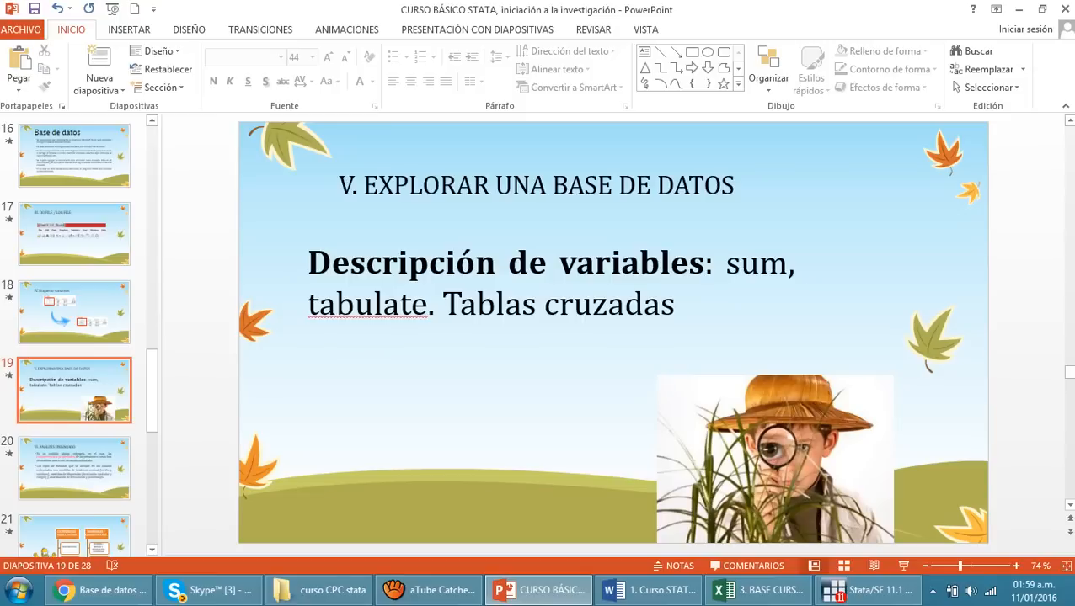
pyautogui.click(869, 591)
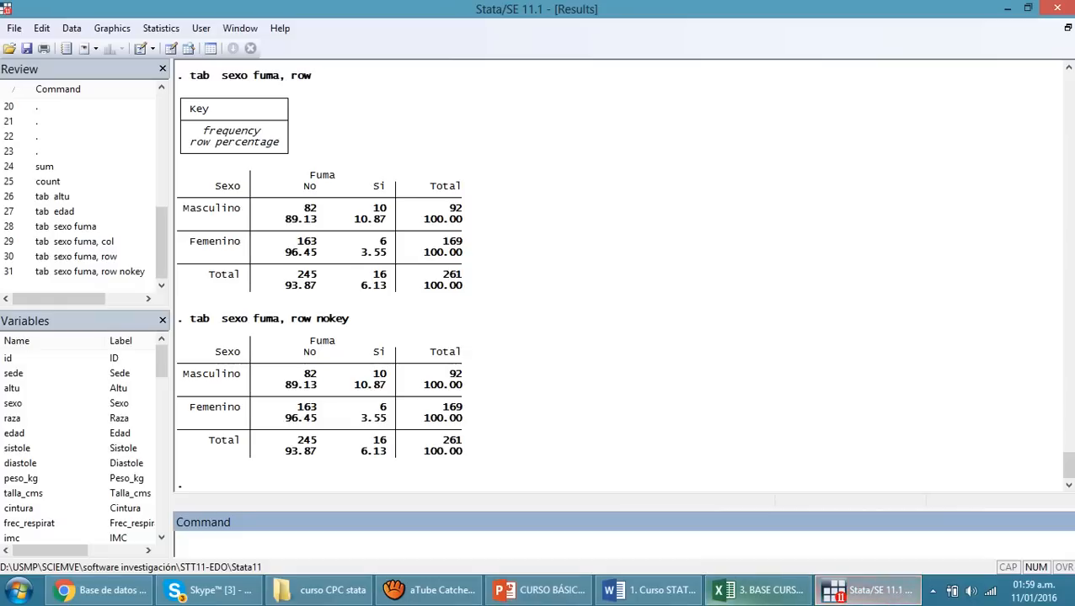
# Draw a histogram of the variable edad with the hist command
pyautogui.write('his')
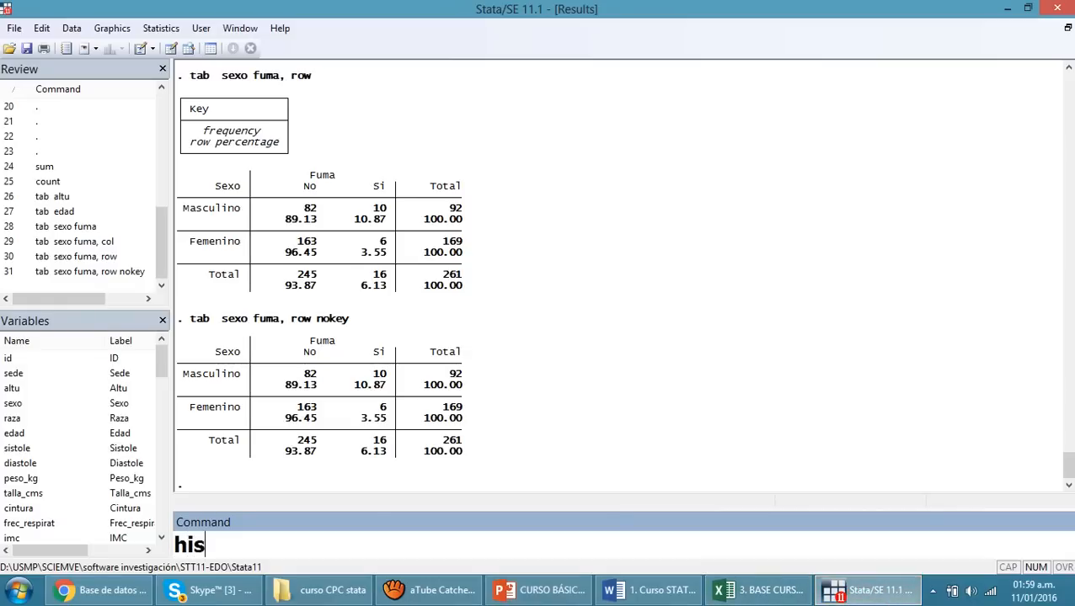
pyautogui.write('togram')
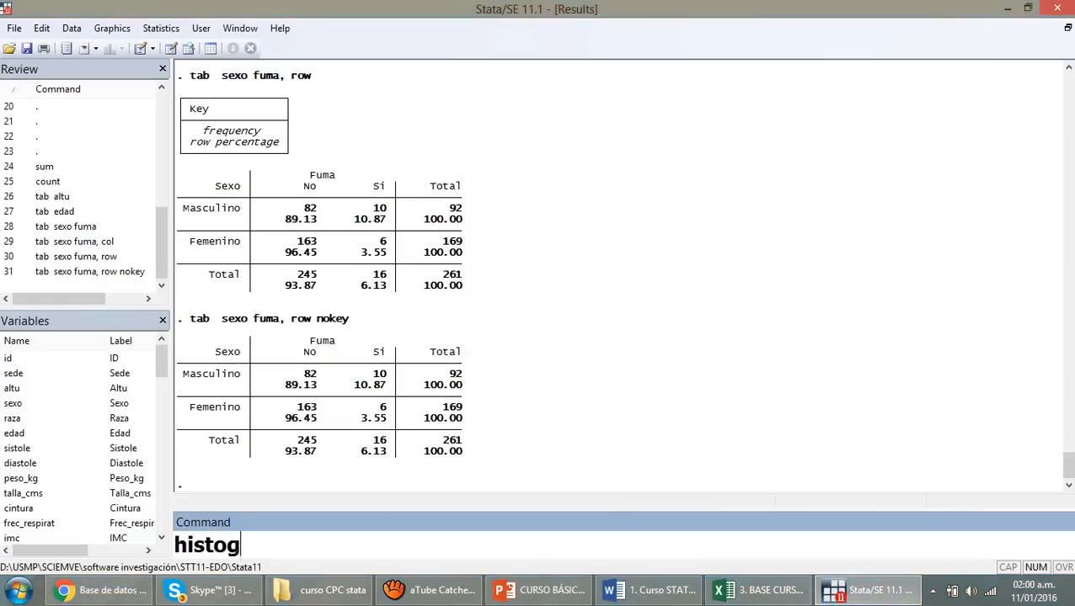
pyautogui.press('BackSpace')
pyautogui.press('BackSpace')
pyautogui.press('BackSpace')
pyautogui.press('BackSpace')
pyautogui.press('BackSpace')
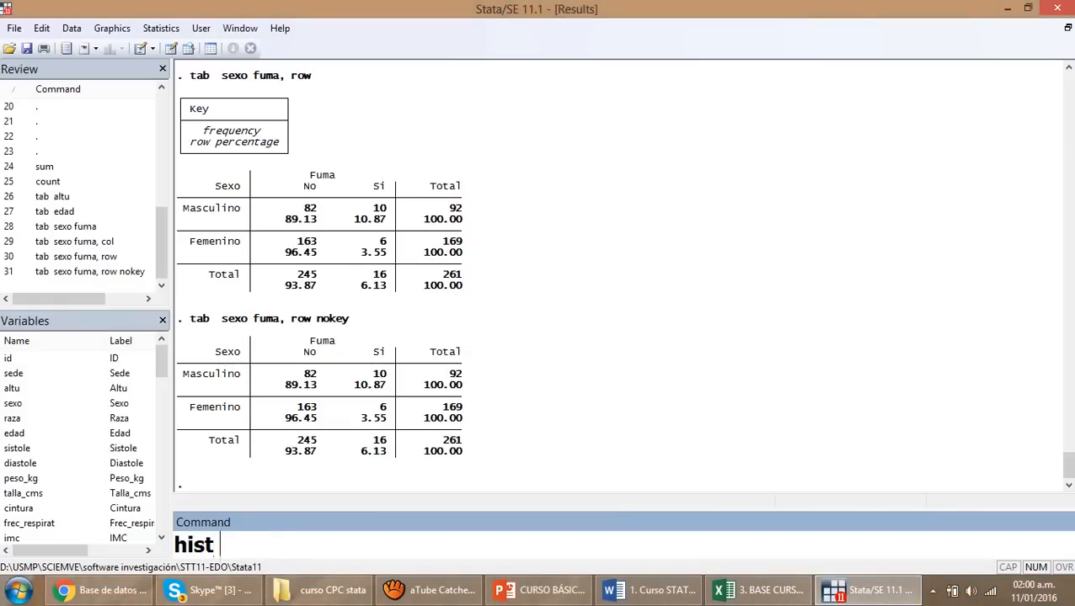
pyautogui.press('BackSpace')
pyautogui.write('edad')
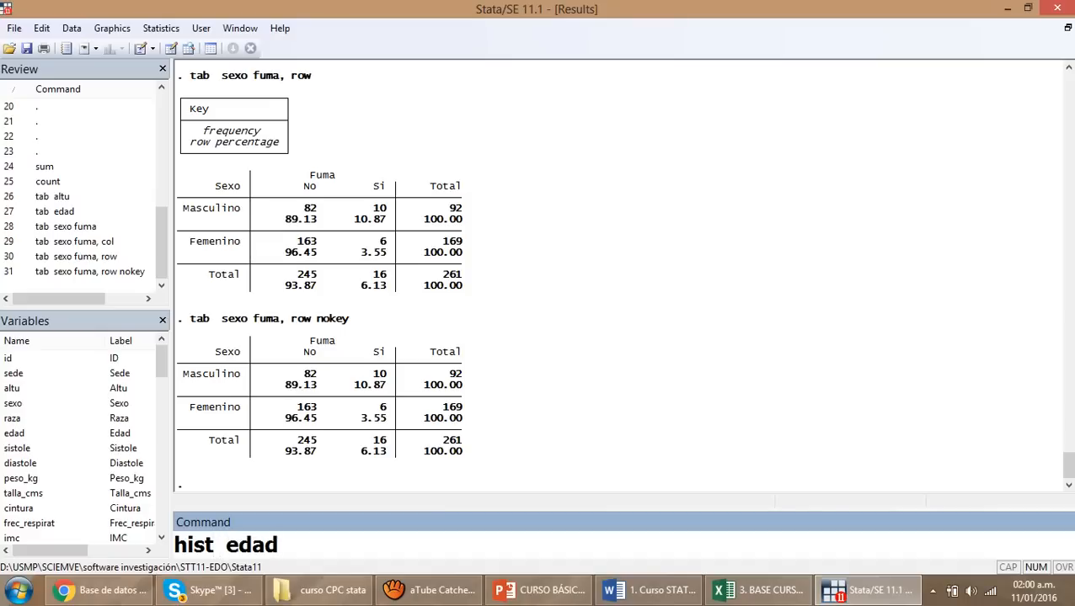
pyautogui.press('Return')
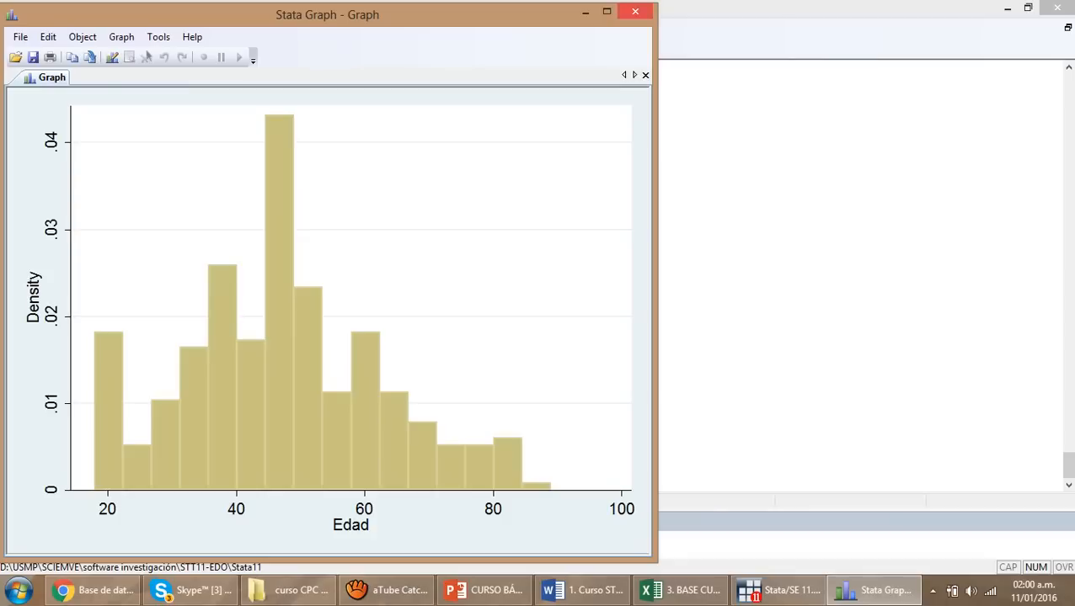
# Close the histogram, tabulate edad with the tab command, and highlight age 49 and its frequency in the table
pyautogui.hotkey('alt', 'F4')
pyautogui.write('tab')
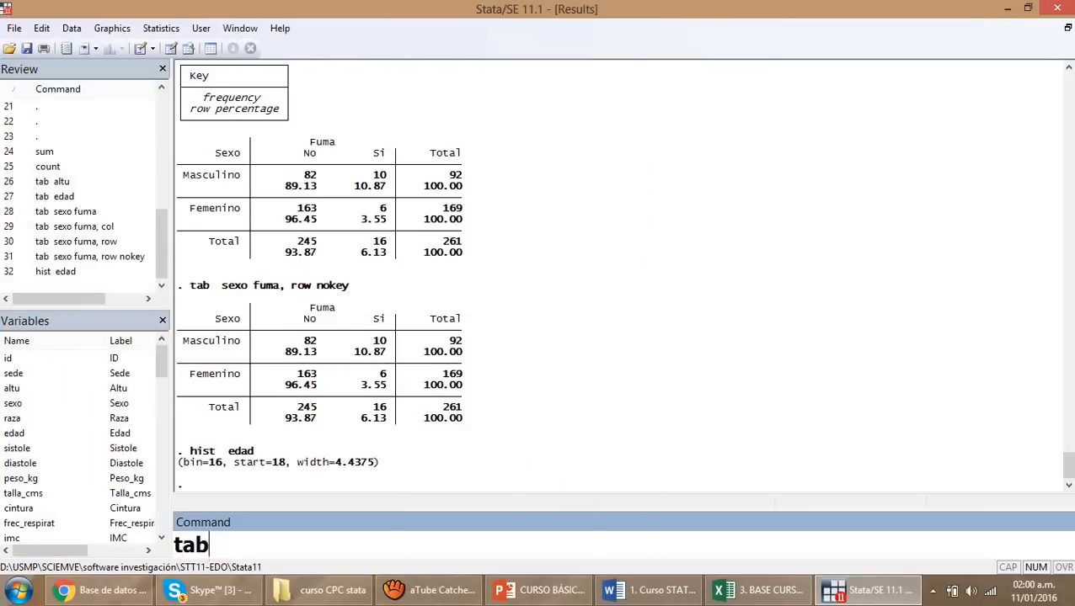
pyautogui.write(' edad')
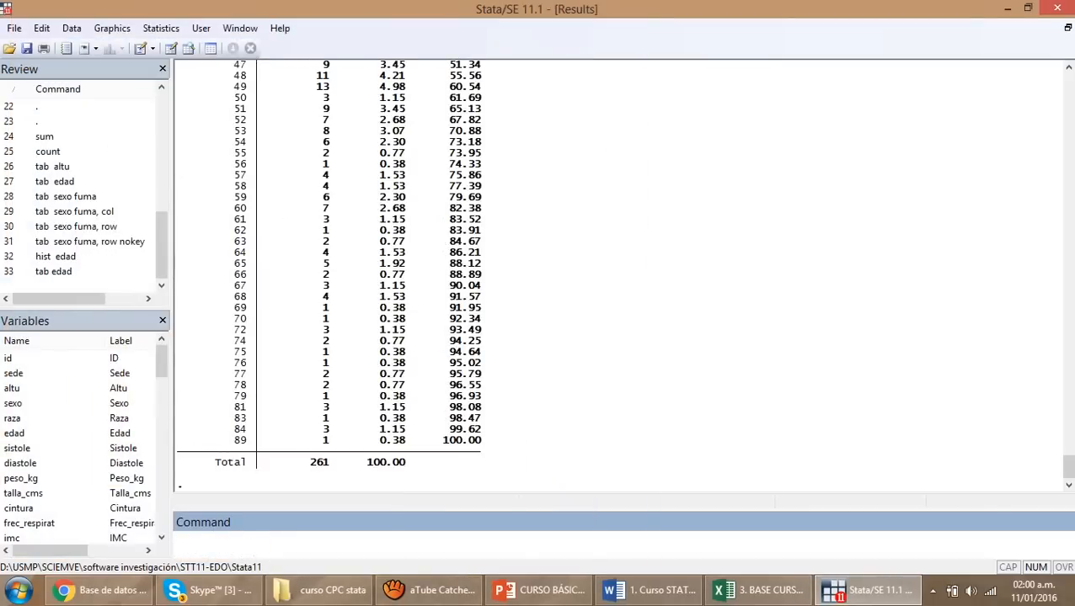
pyautogui.moveTo(230, 87); pyautogui.dragTo(330, 87)
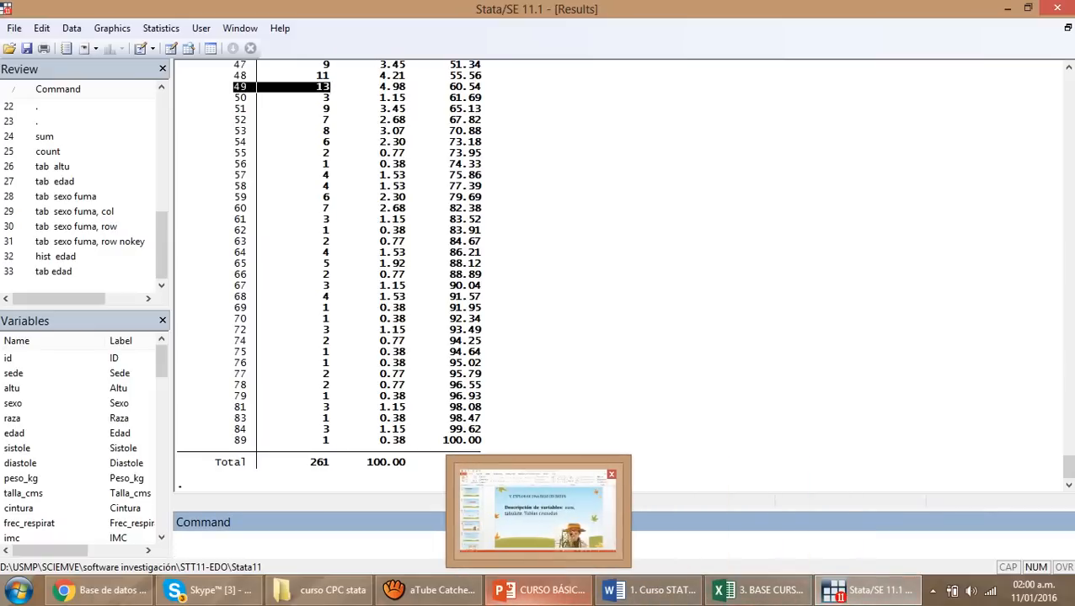
# Switch to PowerPoint, advance to slide 20 on univariate analysis, and start the slide show from it
pyautogui.click(542, 591)
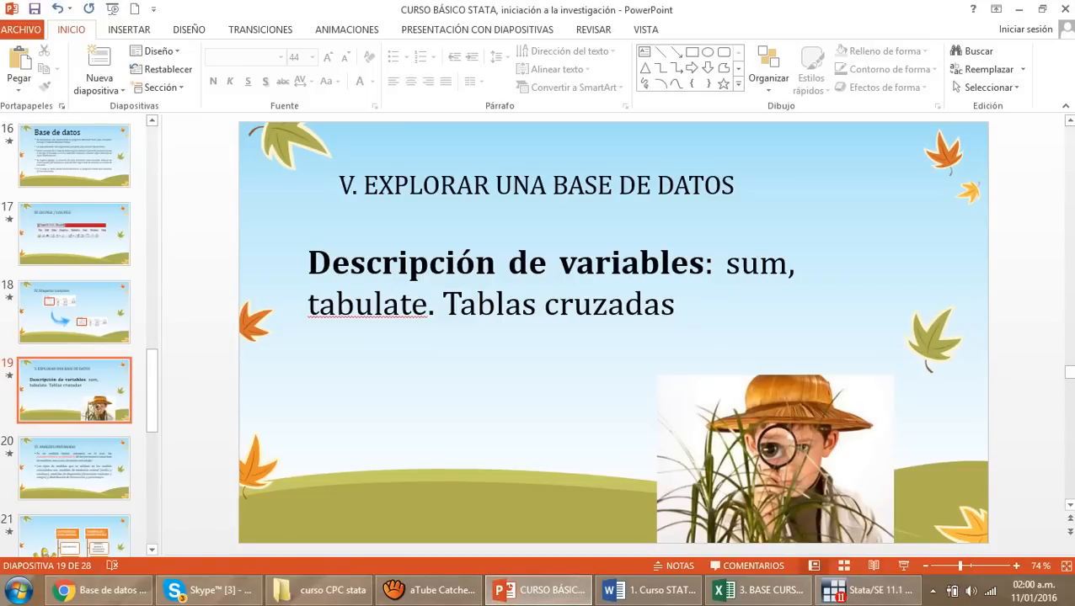
pyautogui.scroll(-1, 614, 333)
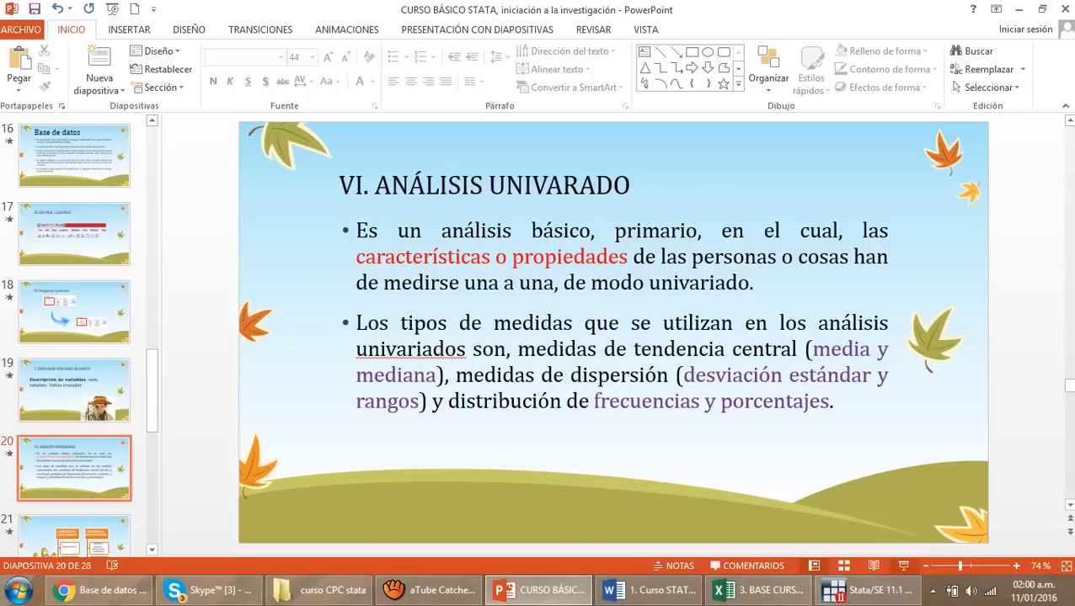
pyautogui.click(903, 566)
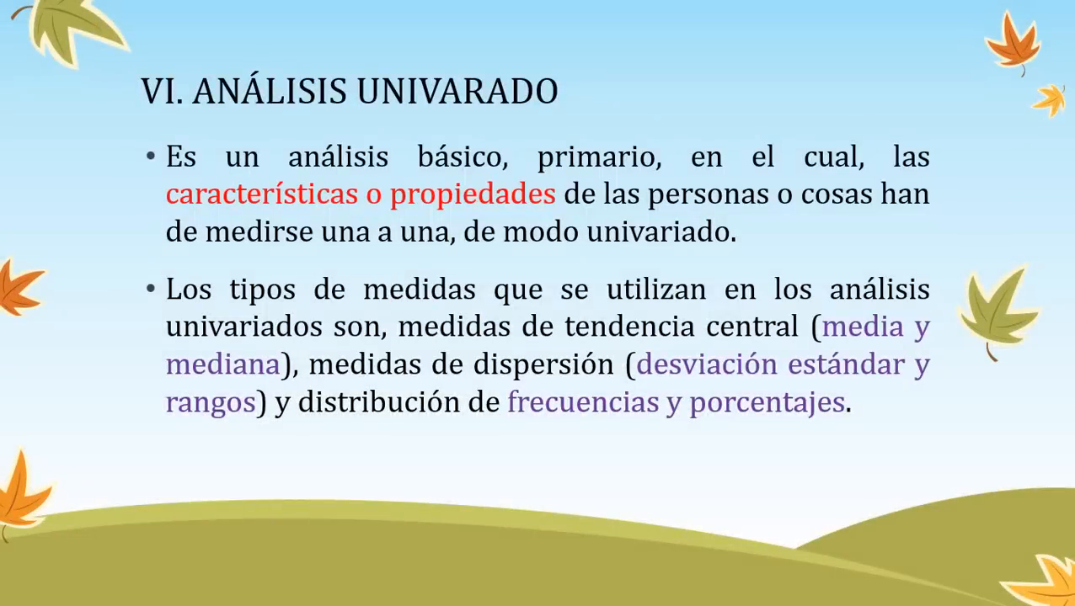
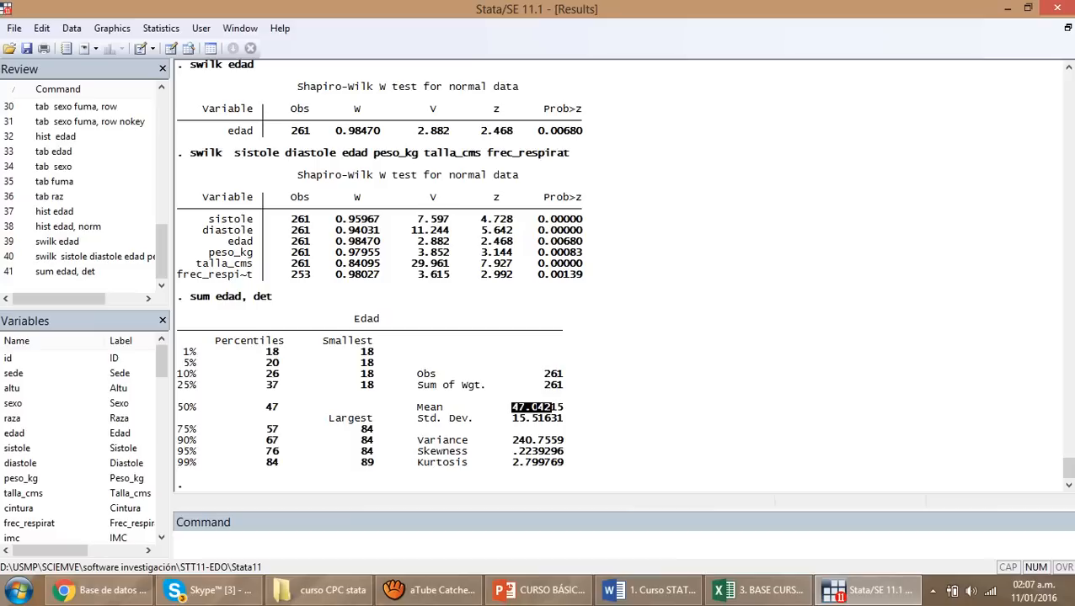
# Highlight the standard deviation, the median, and the smallest and largest values in the detailed summary of edad
pyautogui.moveTo(417, 418); pyautogui.dragTo(540, 418)
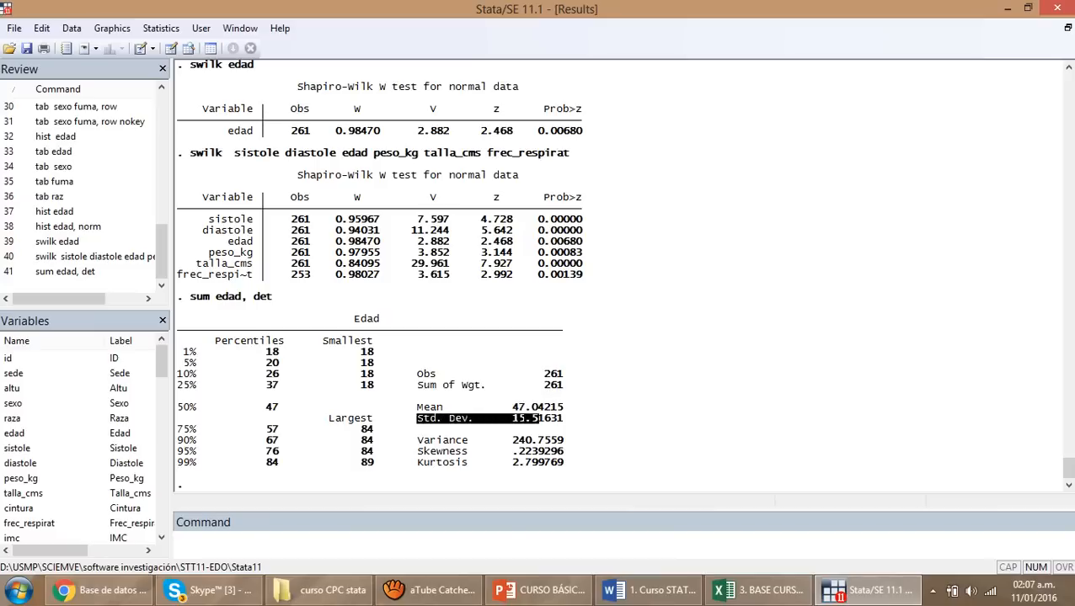
pyautogui.click(539, 418)
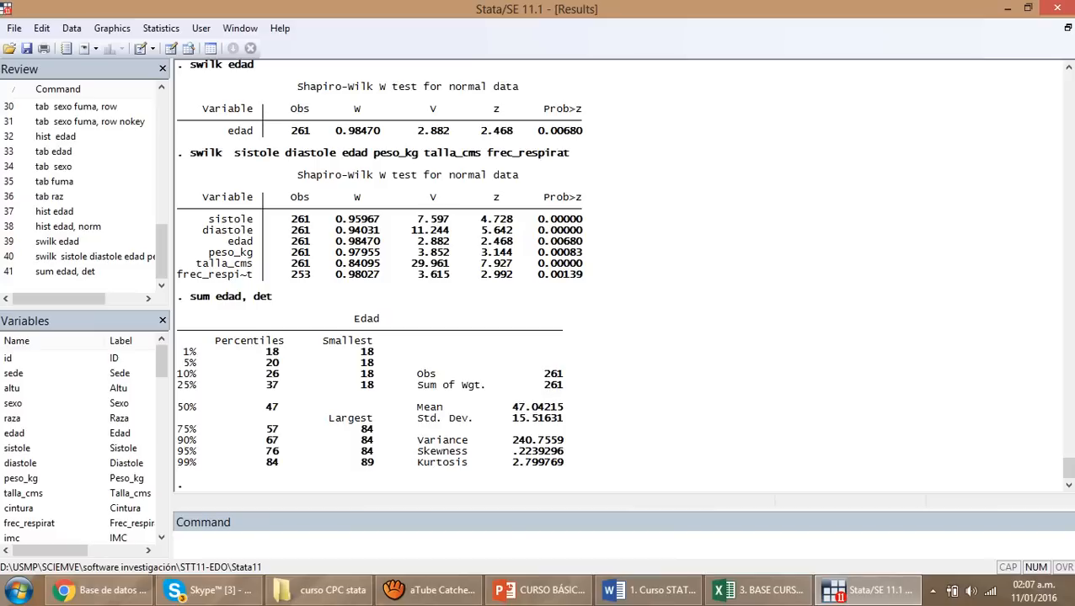
pyautogui.moveTo(258, 407); pyautogui.dragTo(280, 407)
pyautogui.moveTo(360, 352); pyautogui.dragTo(375, 352)
pyautogui.moveTo(360, 462); pyautogui.dragTo(375, 462)
# Highlight the 25% and 75% percentiles of edad with their values, and check the numeric variables slide in PowerPoint before returning to Stata
pyautogui.doubleClick(184, 385)
pyautogui.moveTo(178, 430); pyautogui.dragTo(196, 430)
pyautogui.doubleClick(272, 385)
pyautogui.moveTo(267, 430); pyautogui.dragTo(286, 430)
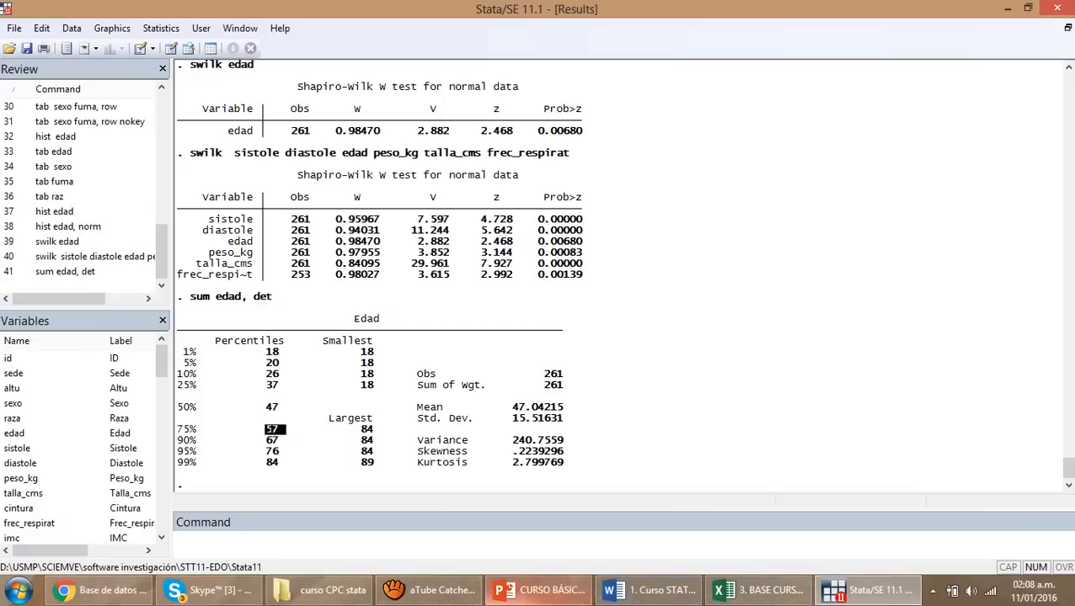
pyautogui.click(539, 591)
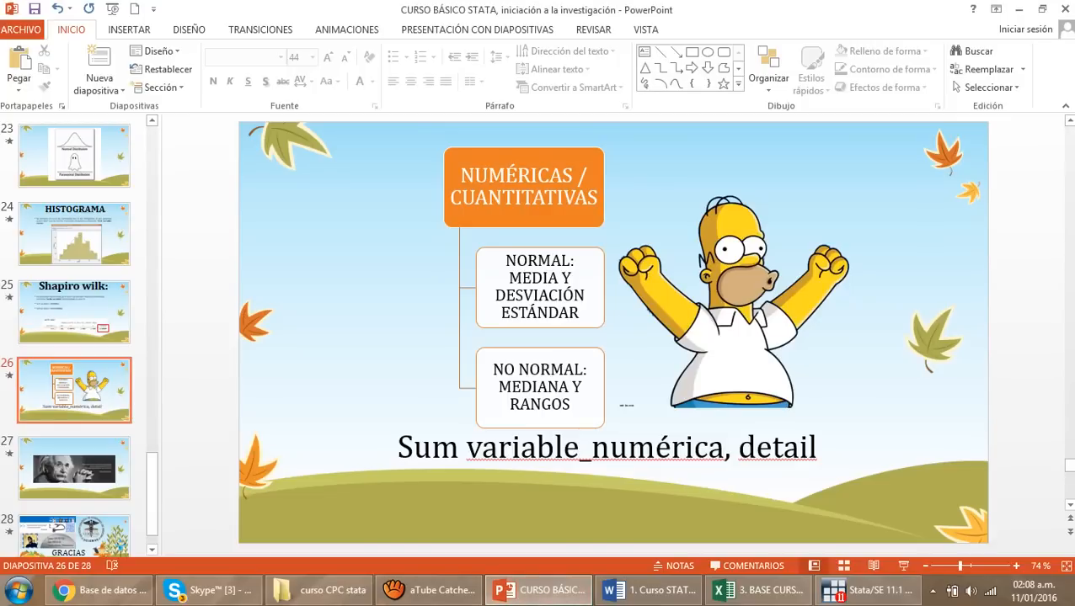
pyautogui.click(539, 592)
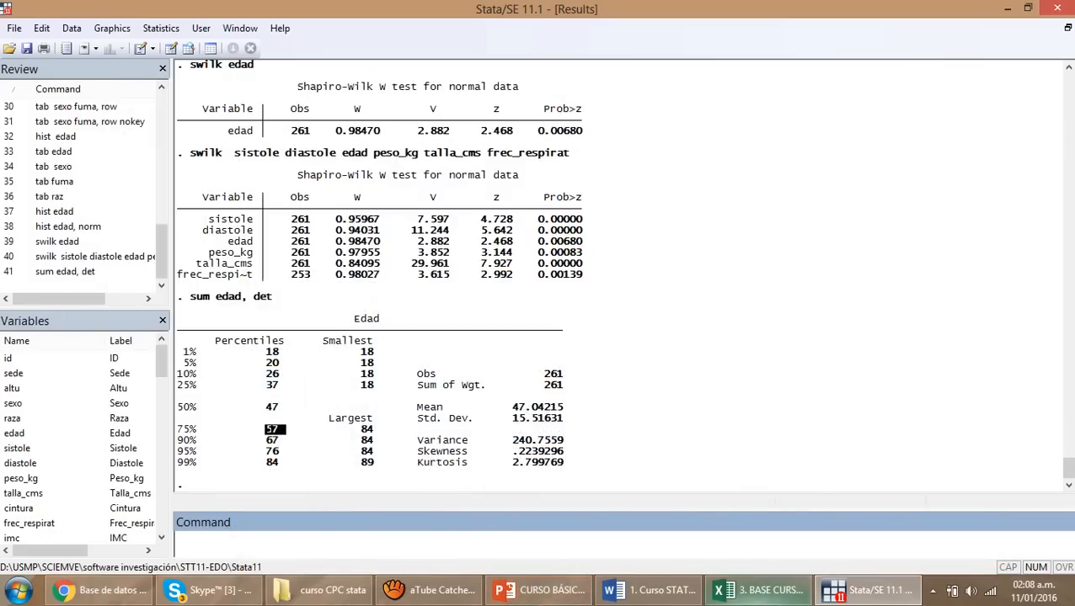
# Switch to the Excel workbook, add a new sheet, and enter the header Características in cell B3
pyautogui.click(758, 591)
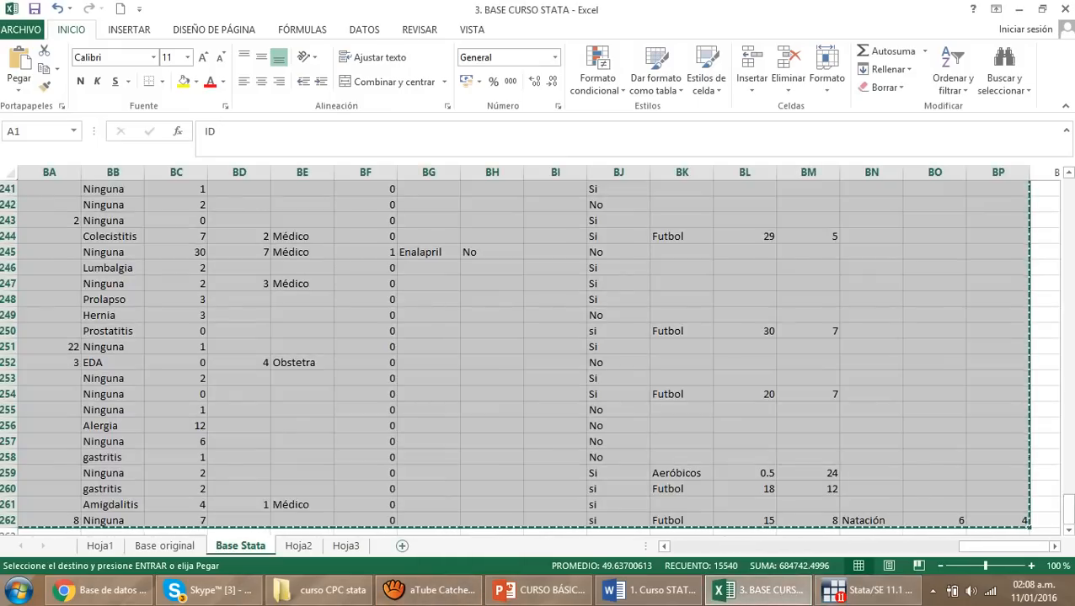
pyautogui.click(402, 546)
pyautogui.click(112, 220)
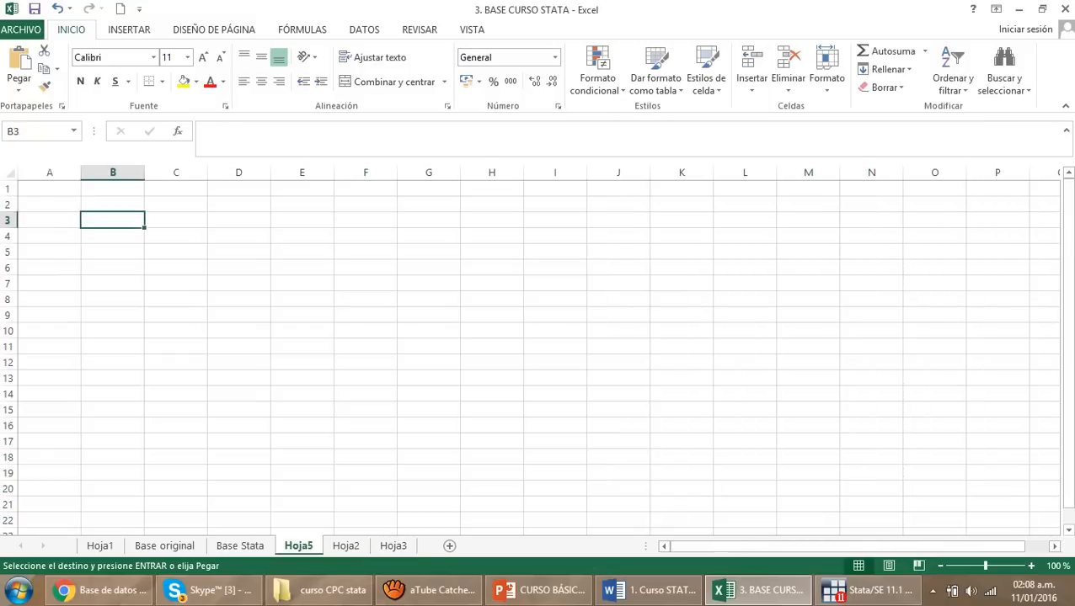
pyautogui.write('Ca')
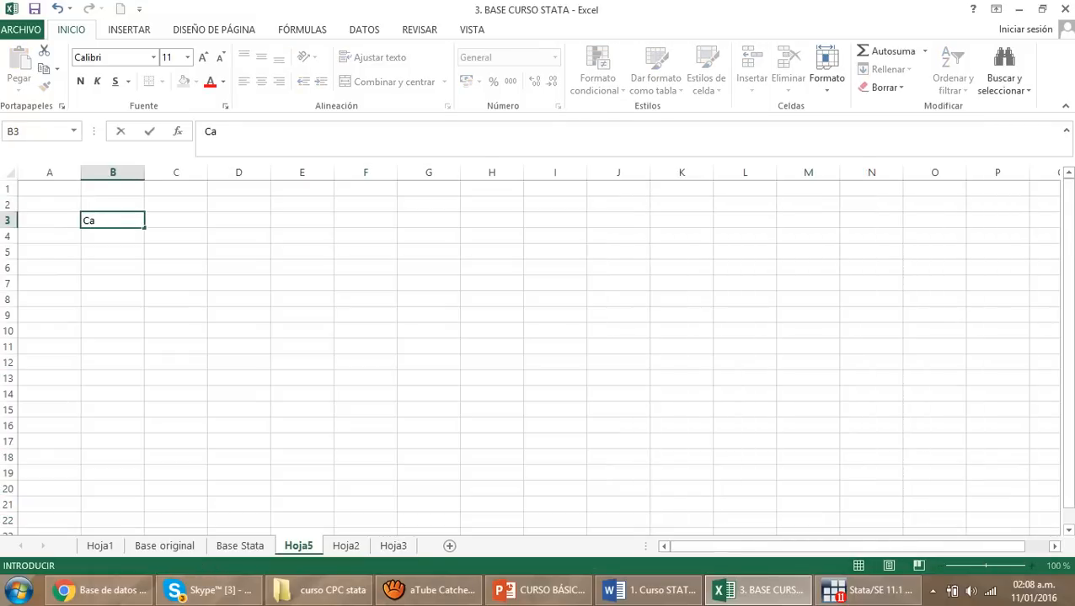
pyautogui.write('j')
pyautogui.press('BackSpace')
pyautogui.write('racterísticas')
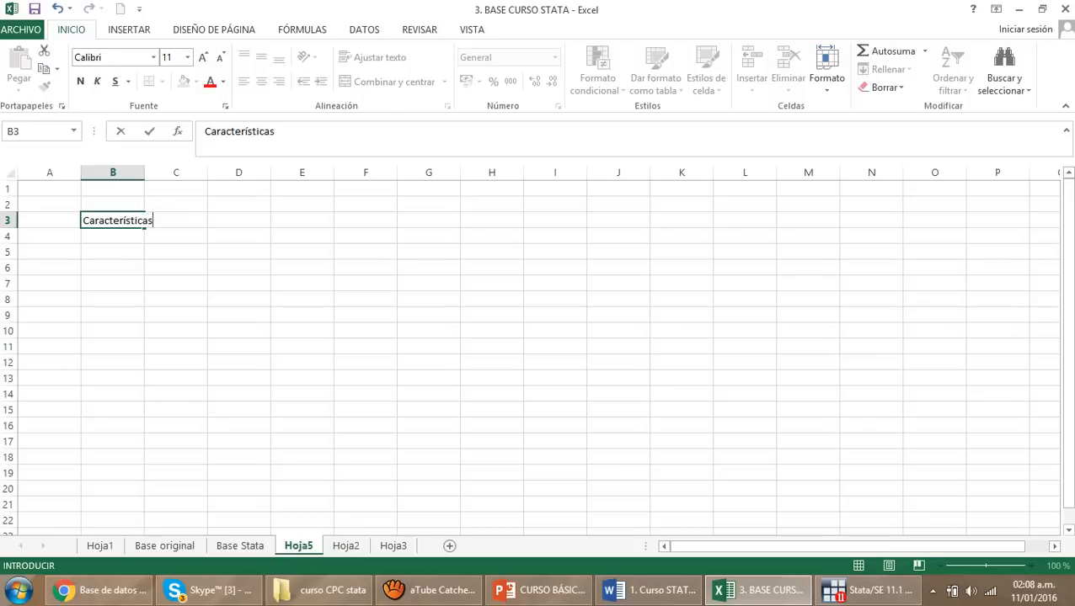
pyautogui.press('Tab')
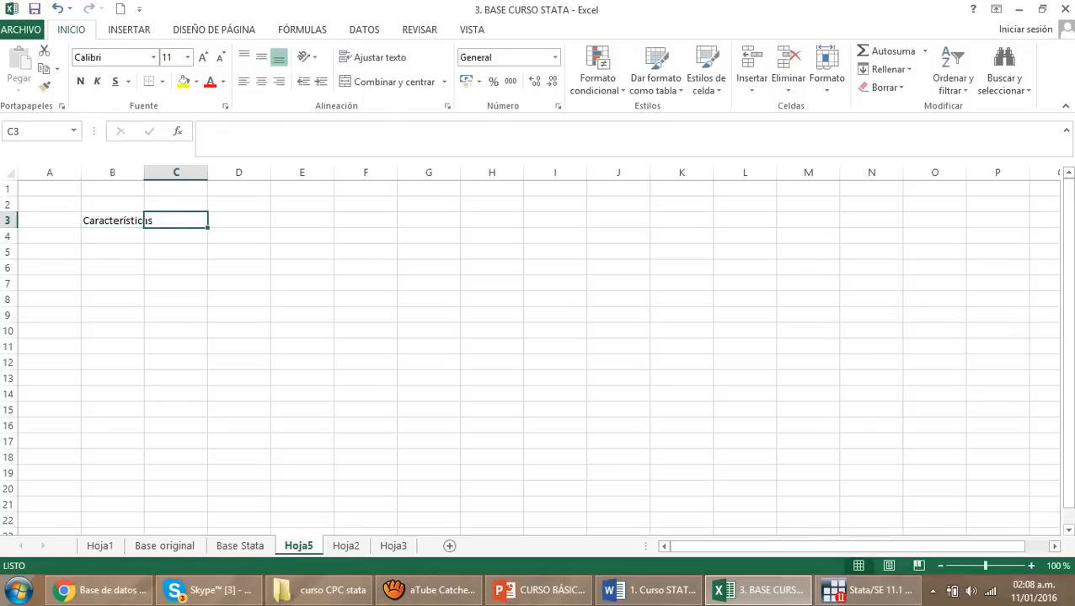
# Enter the headers n in C3 and % in D3, and fit the width of column B to its text
pyautogui.write('n')
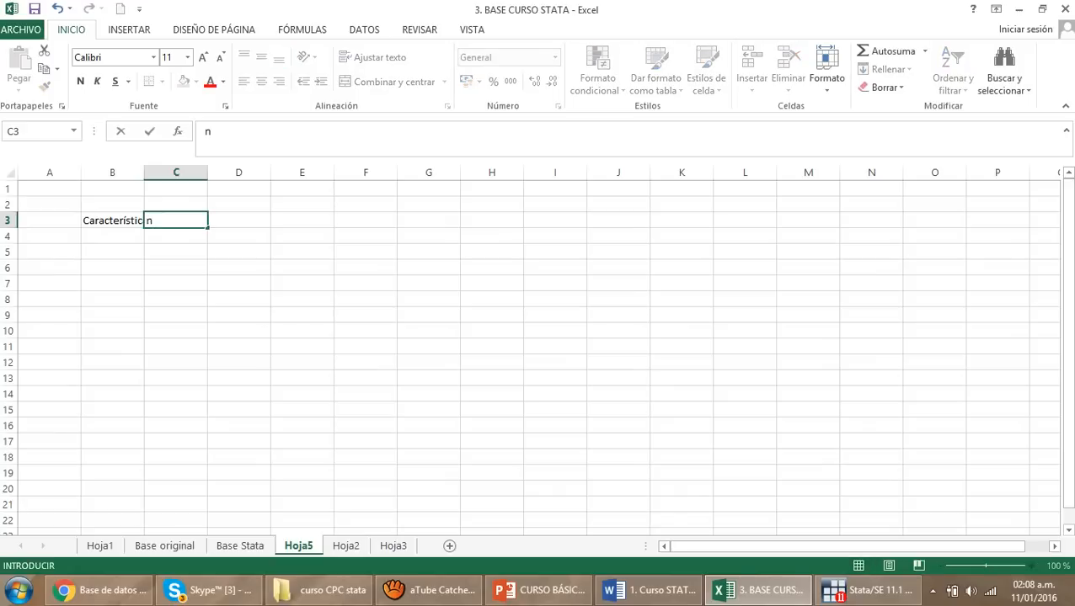
pyautogui.press('Tab')
pyautogui.write('%')
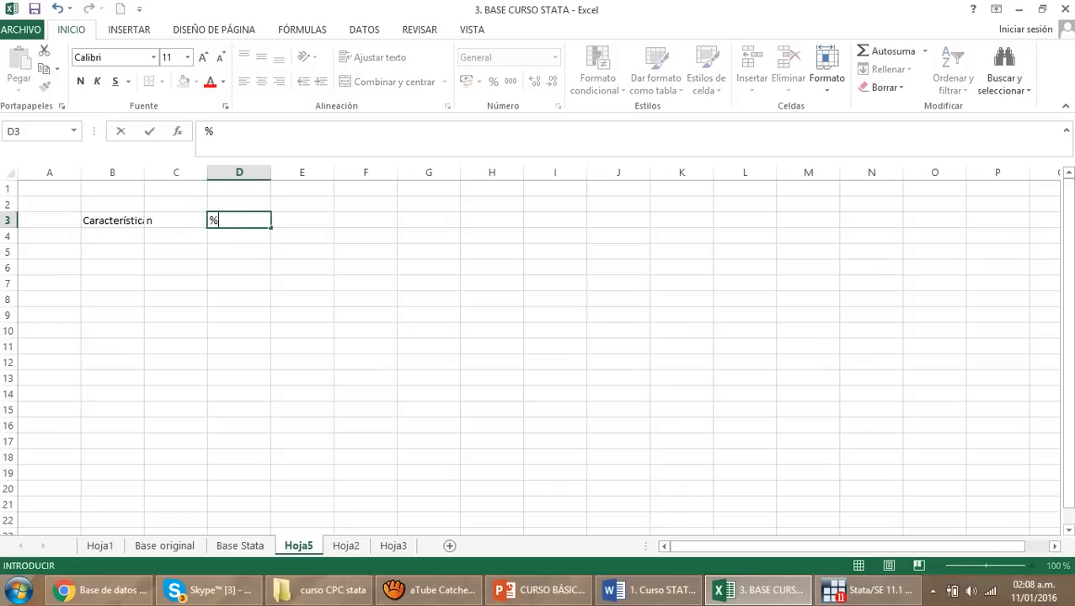
pyautogui.click(365, 284)
pyautogui.click(112, 220)
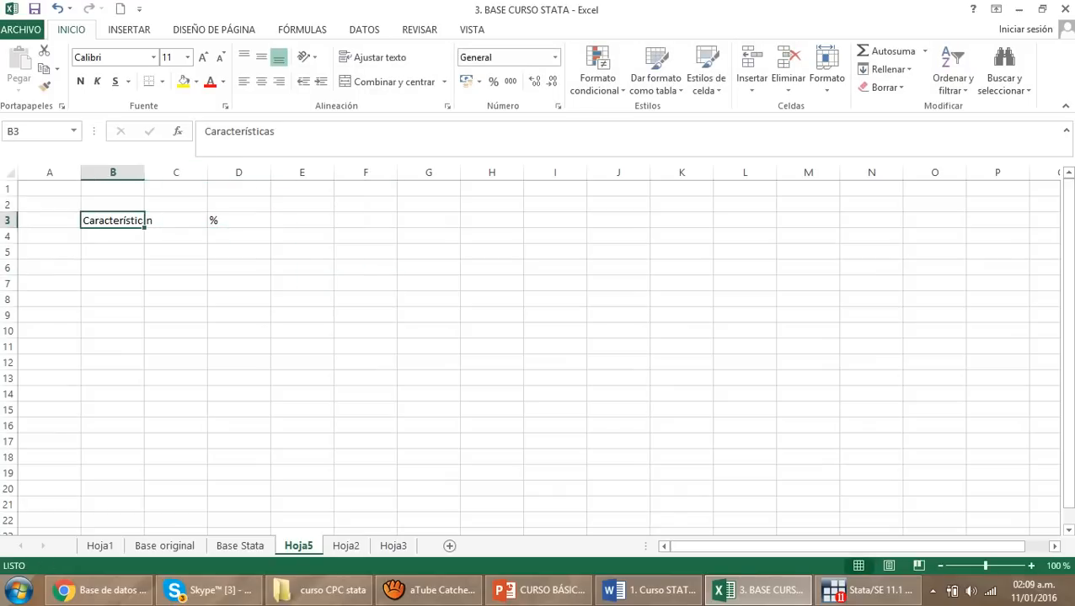
pyautogui.doubleClick(144, 173)
pyautogui.click(376, 331)
# Centre the headers in B3:D3 horizontally and vertically, make them bold, and fill the cells with light grey
pyautogui.moveTo(118, 220); pyautogui.dragTo(251, 221)
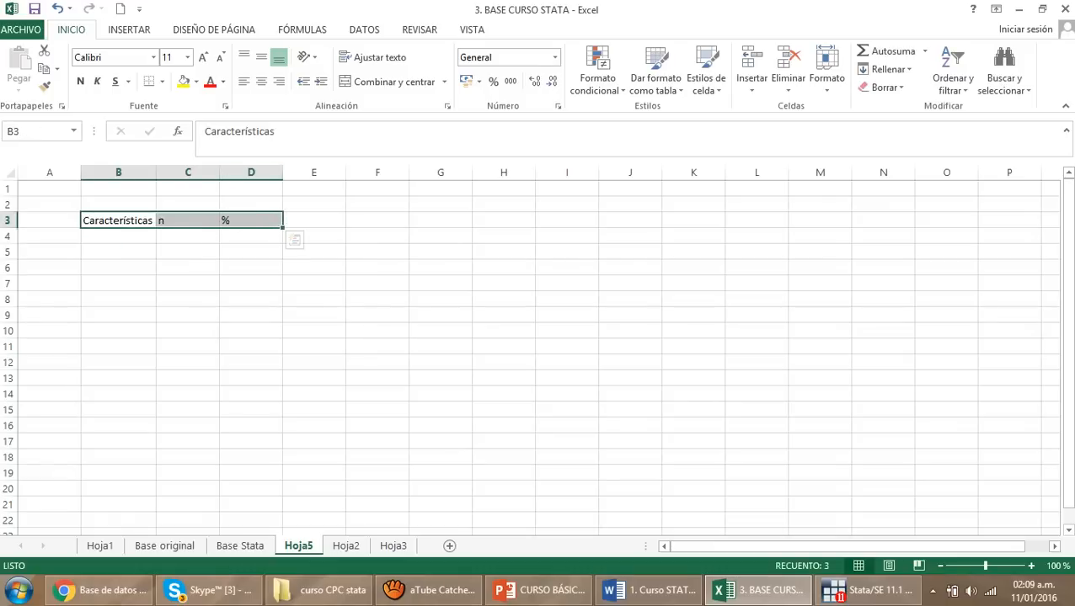
pyautogui.click(261, 80)
pyautogui.click(261, 56)
pyautogui.click(80, 81)
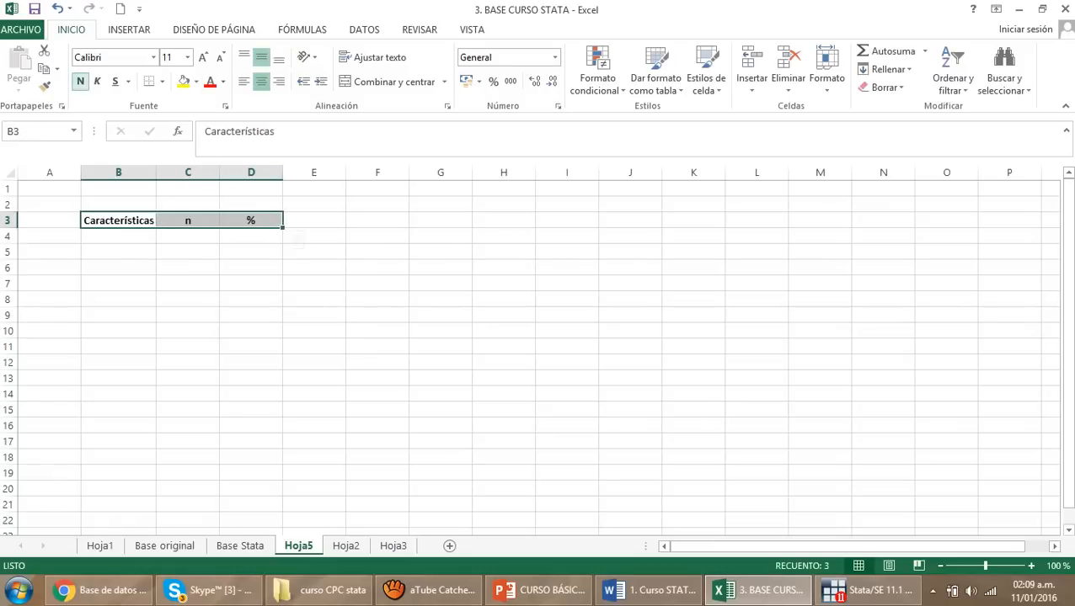
pyautogui.click(195, 82)
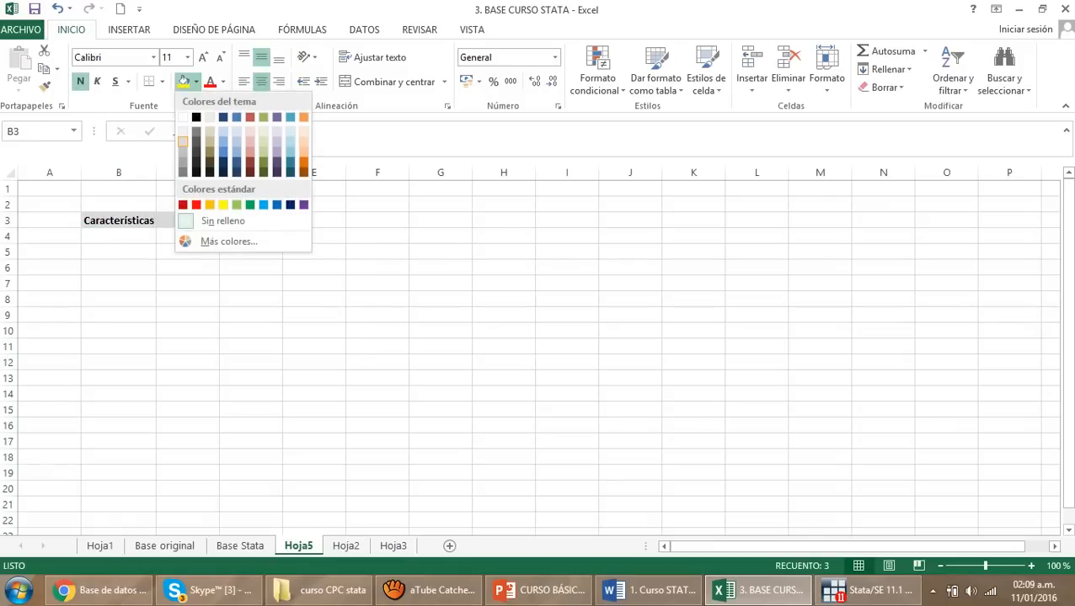
pyautogui.click(182, 142)
pyautogui.click(377, 346)
# Add a top border and a bottom border to the header cells B3:D3
pyautogui.moveTo(118, 221); pyautogui.dragTo(253, 221)
pyautogui.click(161, 81)
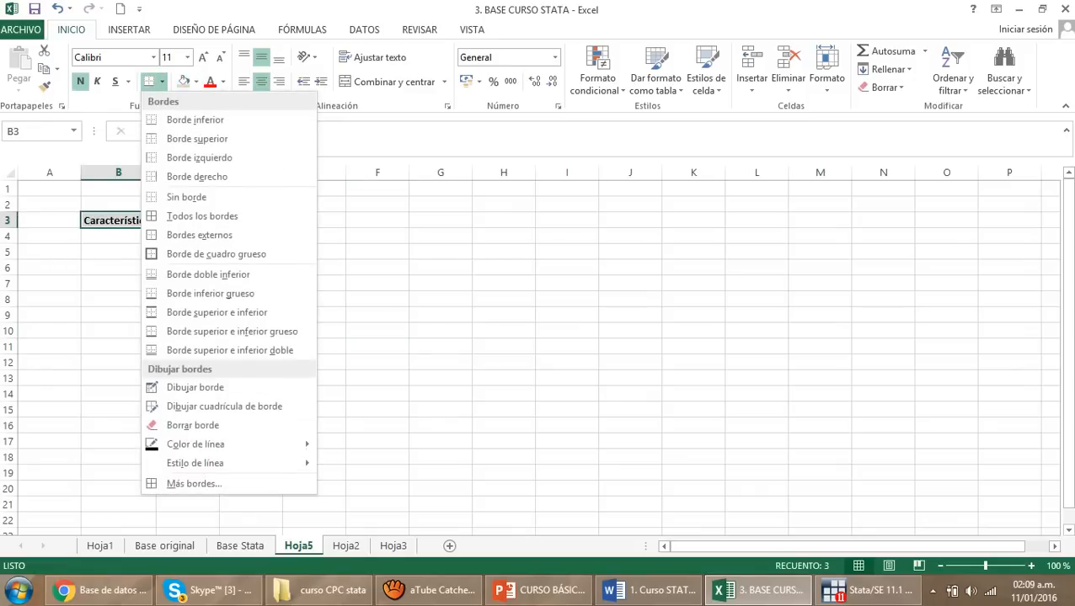
pyautogui.click(181, 138)
pyautogui.click(251, 283)
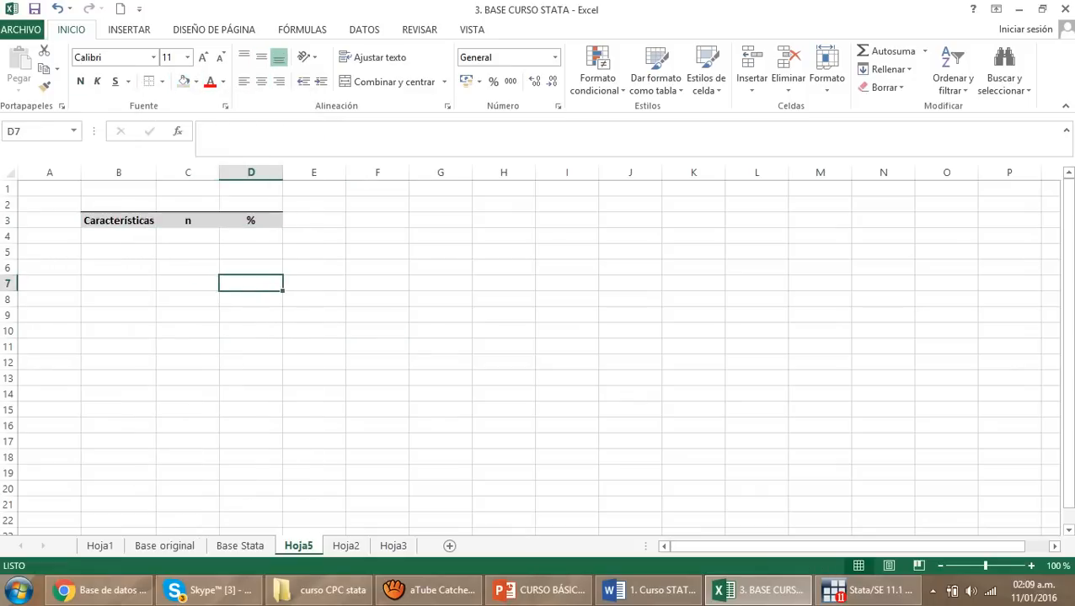
pyautogui.moveTo(118, 220); pyautogui.dragTo(251, 220)
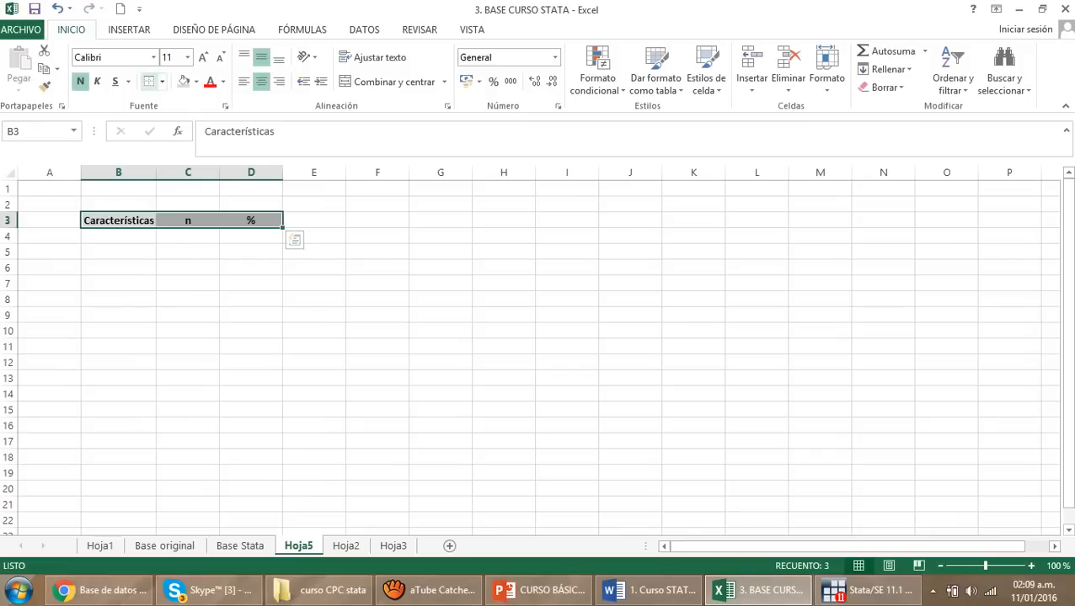
pyautogui.click(162, 81)
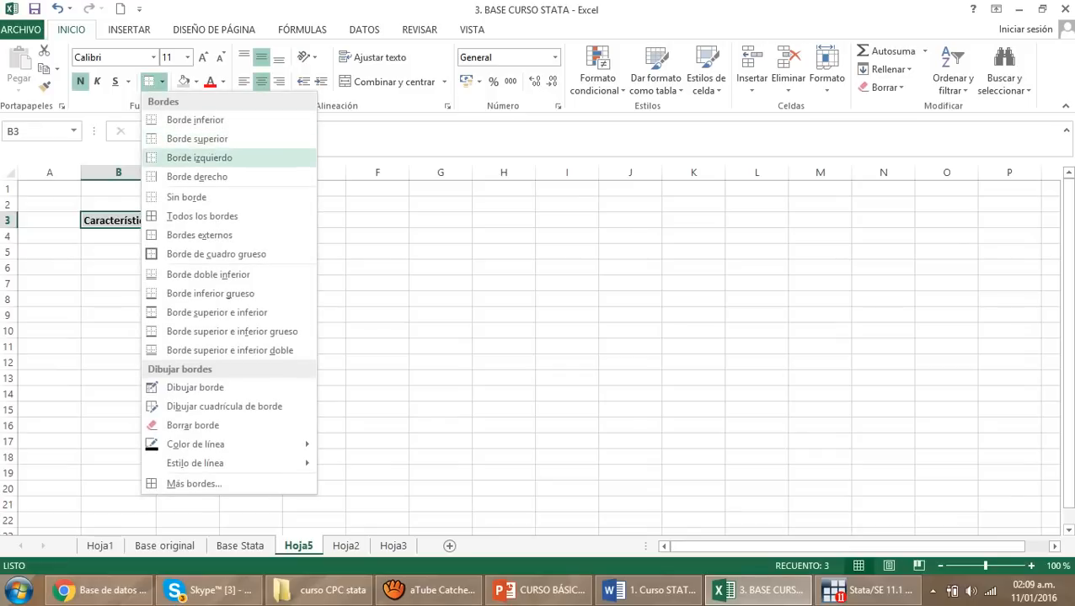
pyautogui.click(194, 120)
pyautogui.click(313, 300)
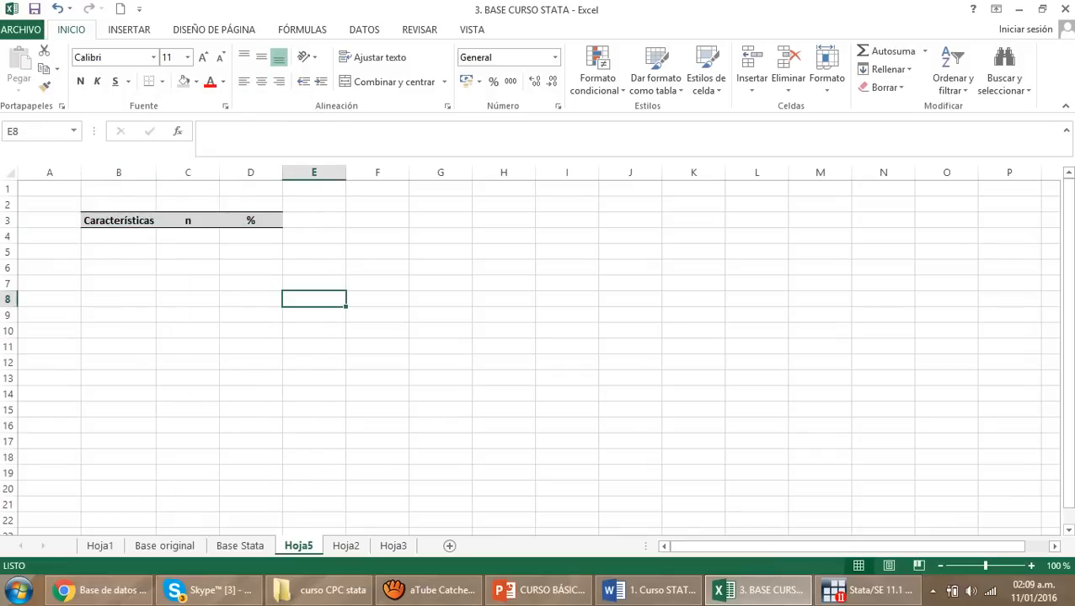
# Enter Género in bold in cell B4 below the Características header
pyautogui.click(118, 236)
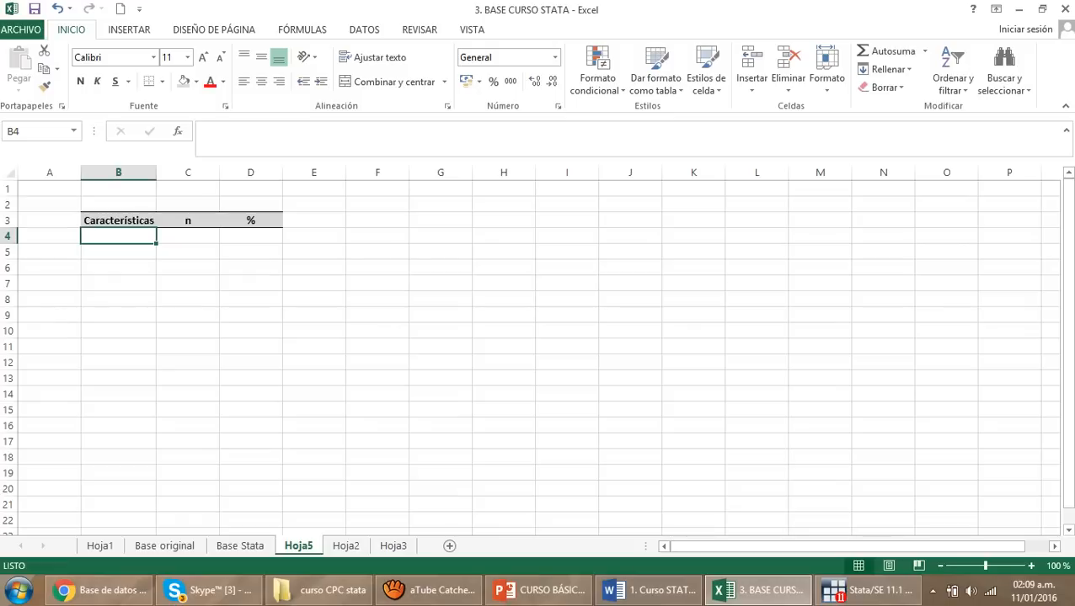
pyautogui.hotkey('ctrl', 'n')
pyautogui.write('Género')
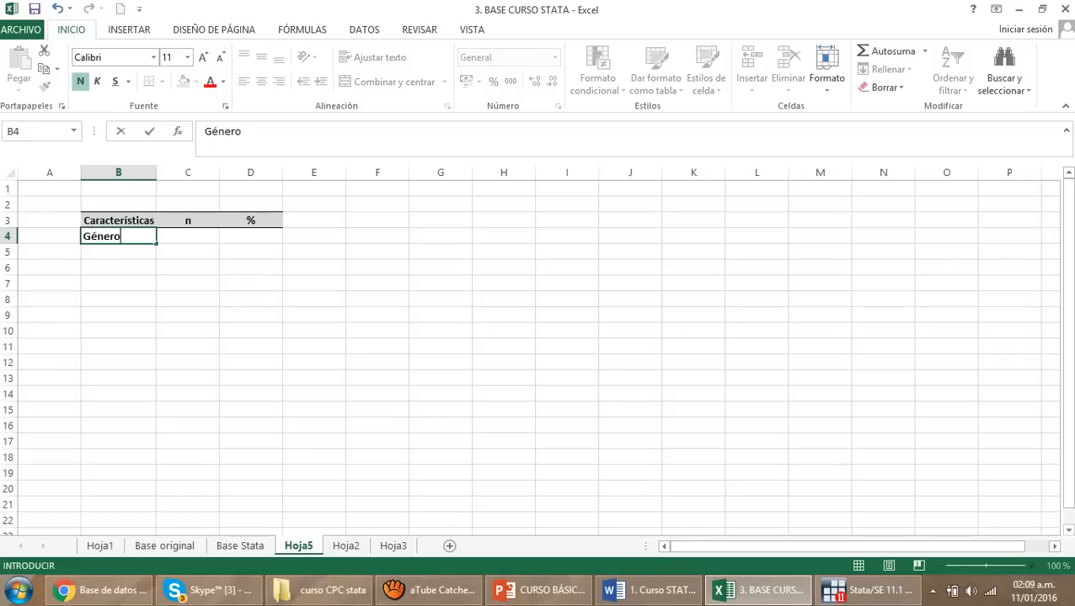
pyautogui.hotkey('ctrl', 'Return')
# Enter the categories Masculino in B5 and Femenino in B6, each indented with leading spaces
pyautogui.press('Down')
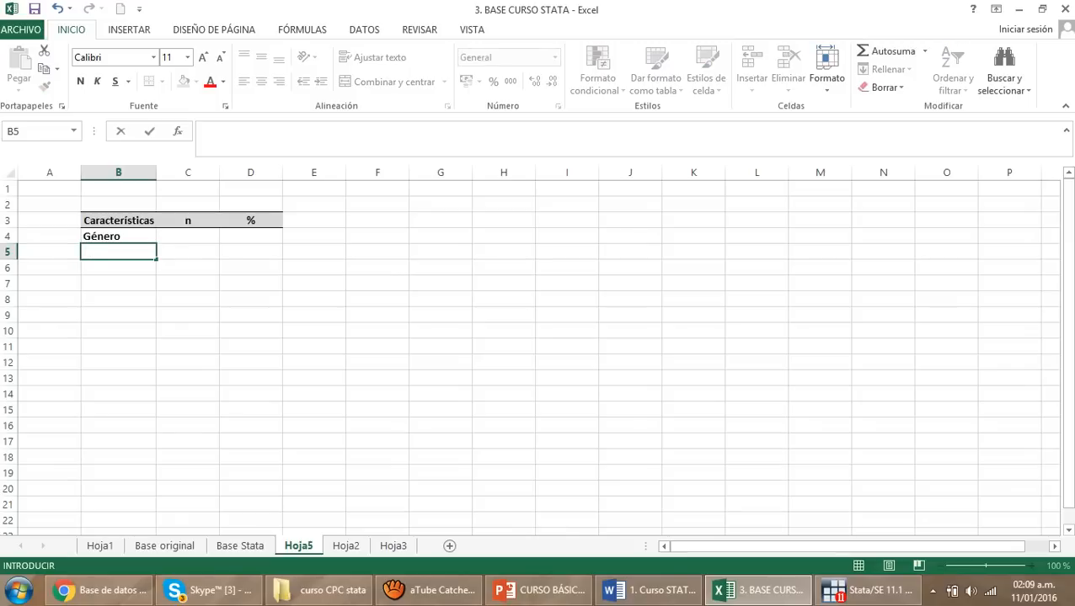
pyautogui.write('Masculino')
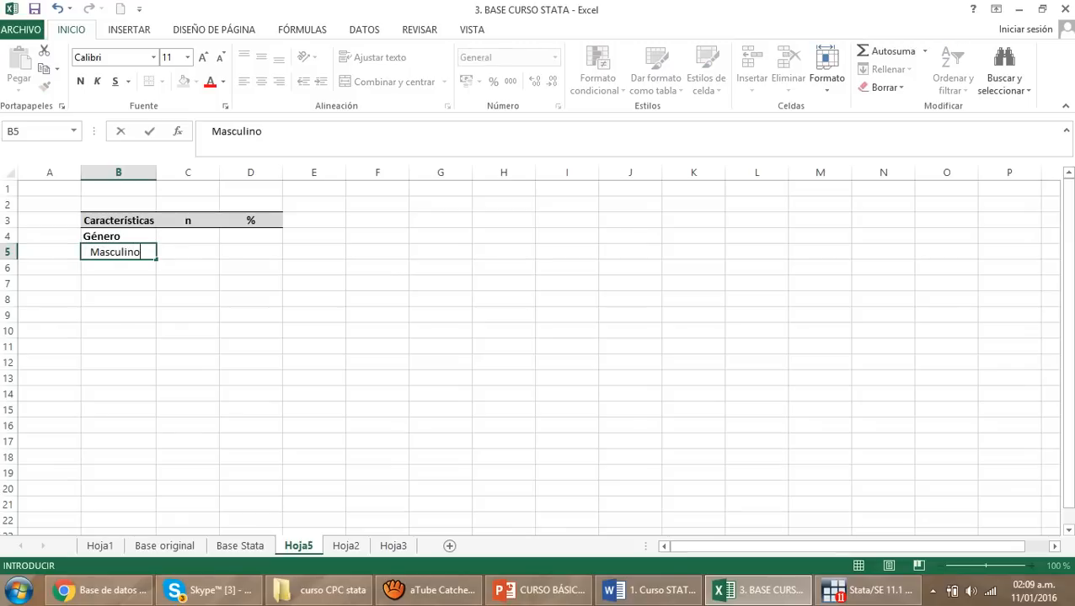
pyautogui.press('Return')
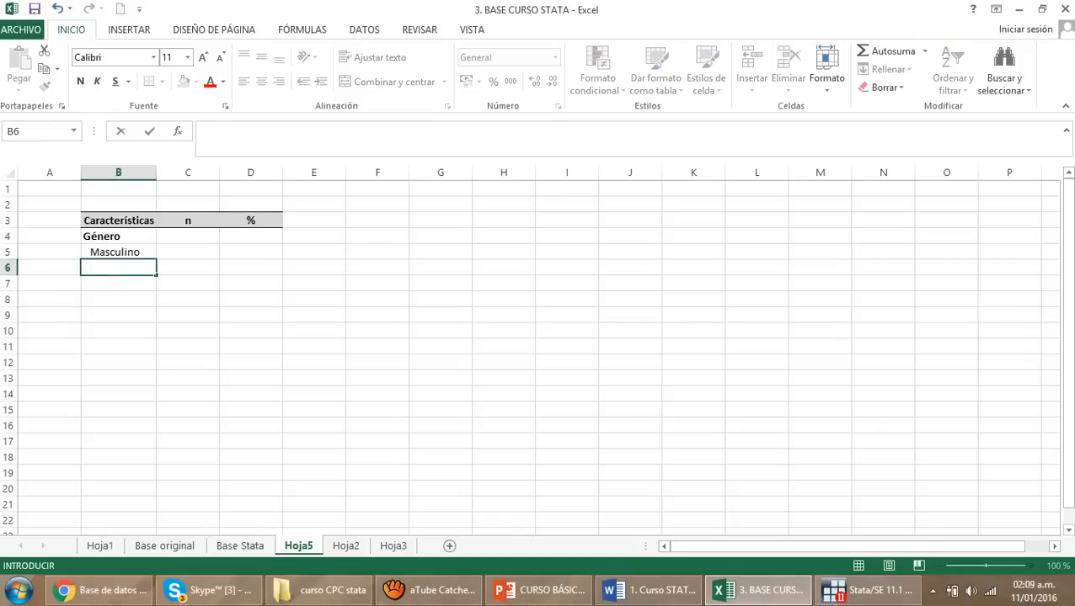
pyautogui.write('Femenino')
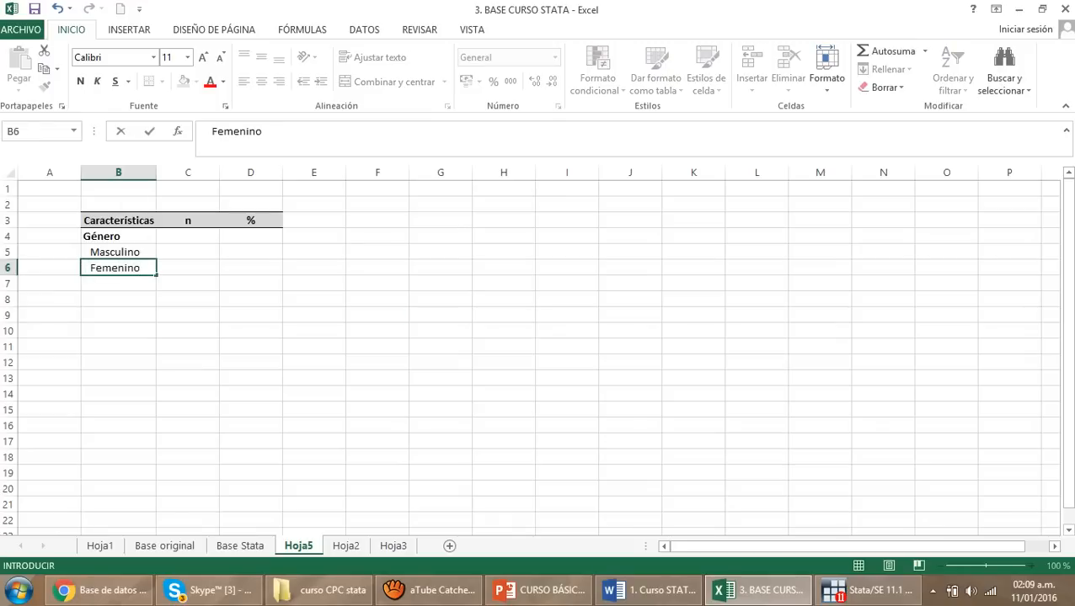
pyautogui.click(440, 331)
# Switch to Stata and tabulate the sex variable with the command tab sex
pyautogui.click(861, 591)
pyautogui.write('t')
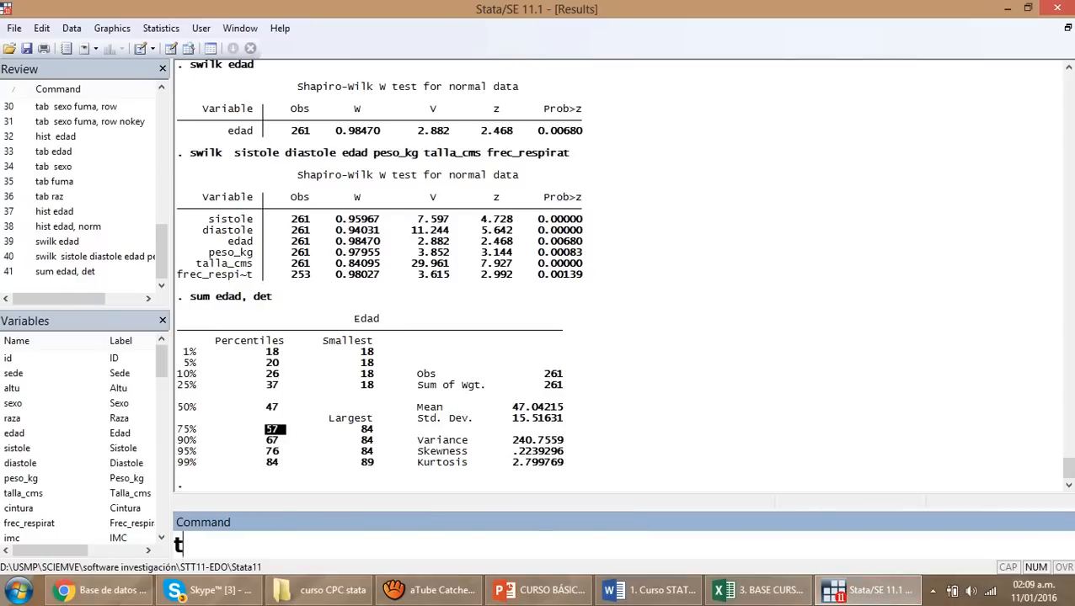
pyautogui.write('ab sex')
pyautogui.press('Return')
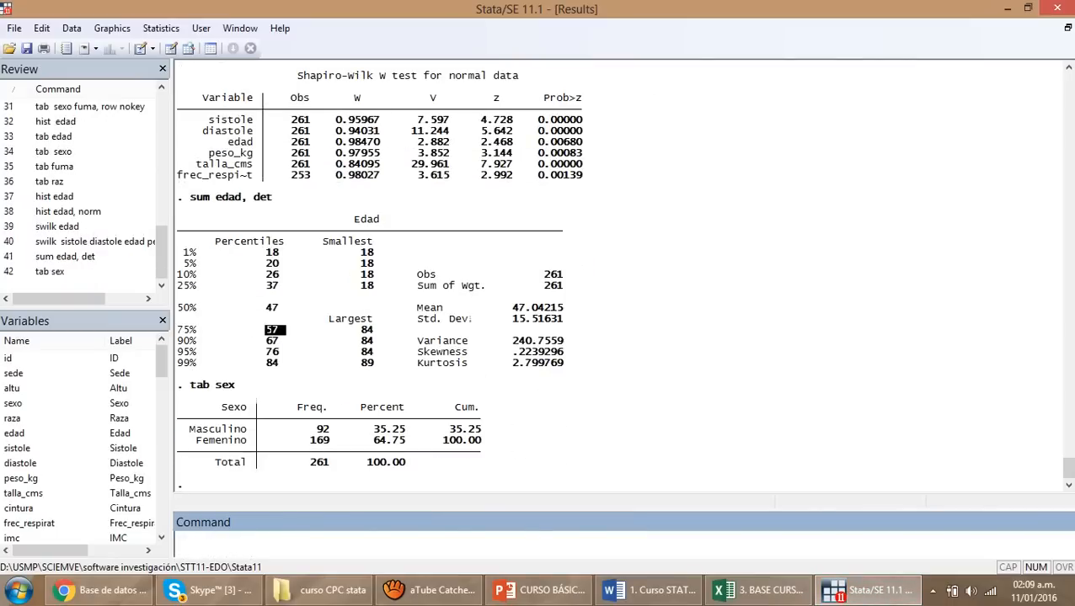
# Copy the Masculino frequency, 92, from the Stata table into cell C5 of the Excel table
pyautogui.doubleClick(322, 430)
pyautogui.hotkey('ctrl', 'c')
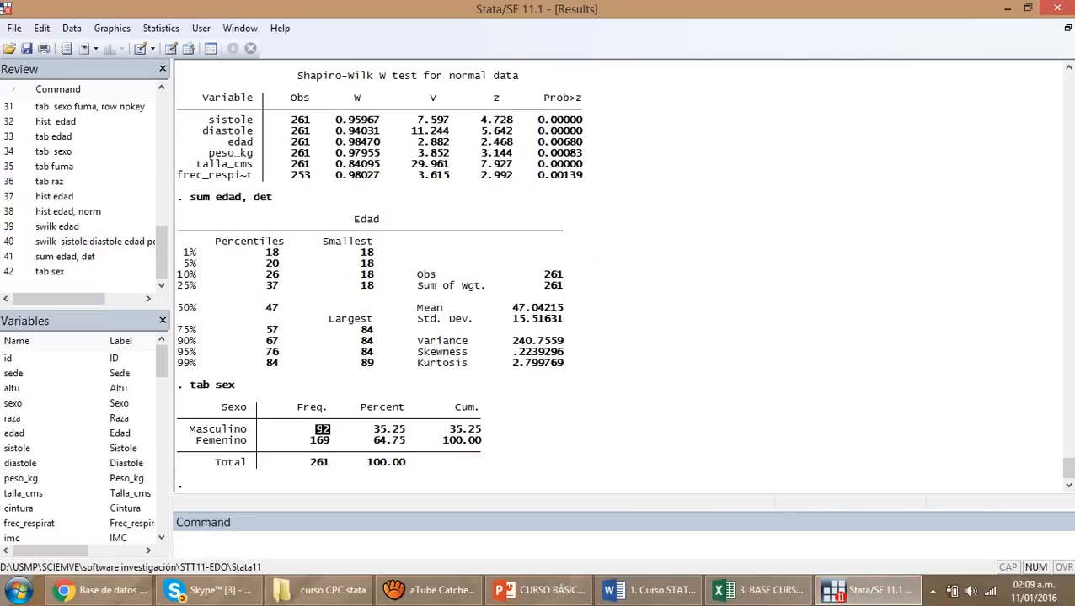
pyautogui.click(866, 592)
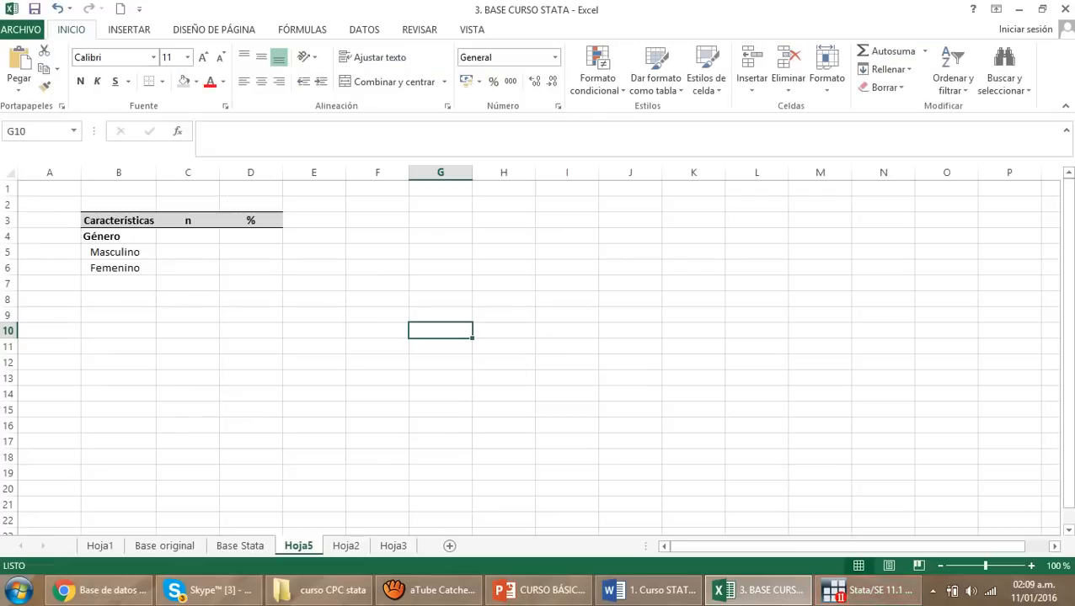
pyautogui.click(188, 253)
pyautogui.hotkey('ctrl', 'v')
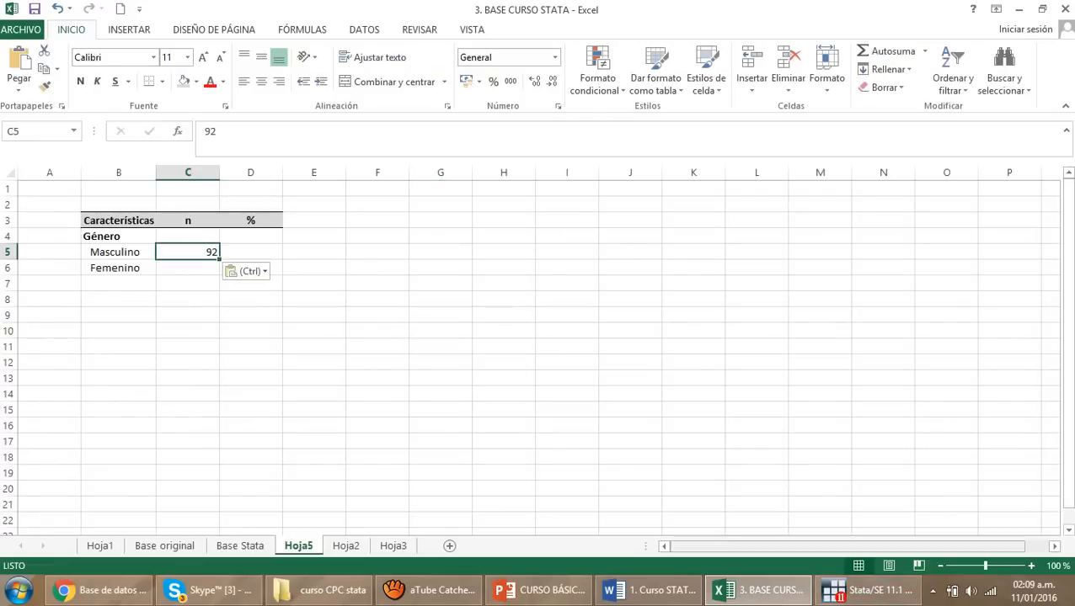
# Copy the Masculino percentage, 35.25, from the Stata table into cell D5 of the Excel table
pyautogui.click(875, 591)
pyautogui.moveTo(373, 430); pyautogui.dragTo(411, 430)
pyautogui.hotkey('ctrl', 'c')
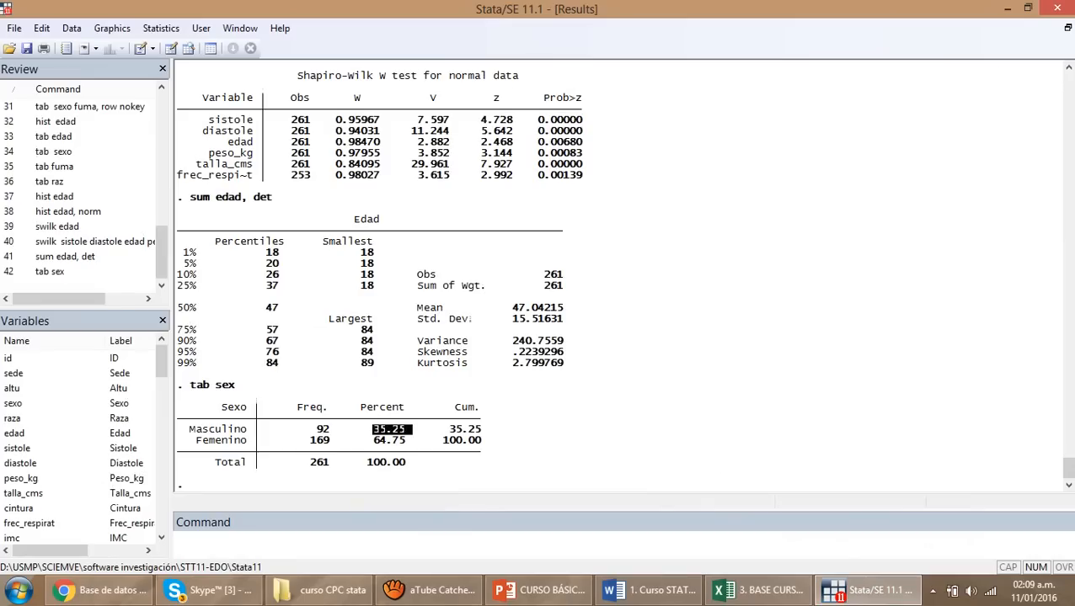
pyautogui.click(867, 593)
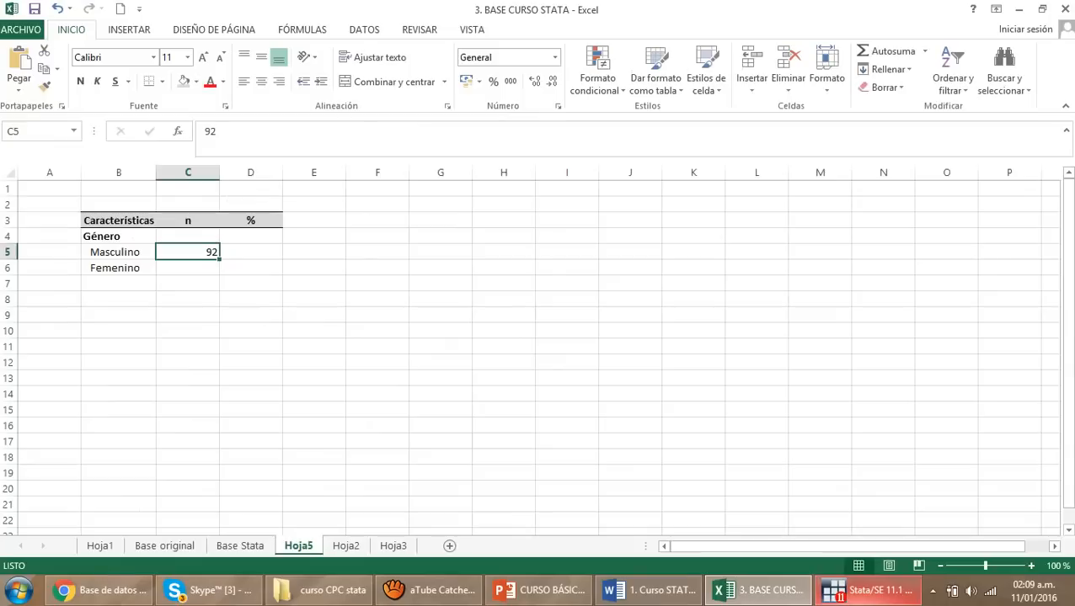
pyautogui.click(251, 252)
pyautogui.hotkey('ctrl', 'v')
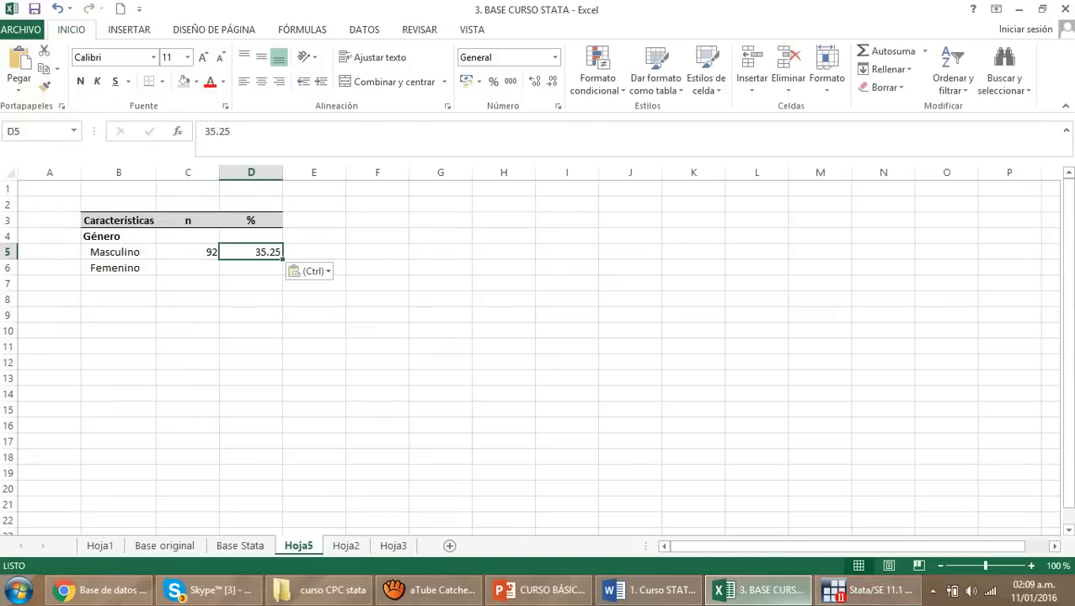
# Copy the Femenino frequency, 169, from the Stata table into cell C6 of the Excel table
pyautogui.click(867, 593)
pyautogui.moveTo(309, 441); pyautogui.dragTo(330, 441)
pyautogui.hotkey('ctrl', 'c')
pyautogui.click(760, 593)
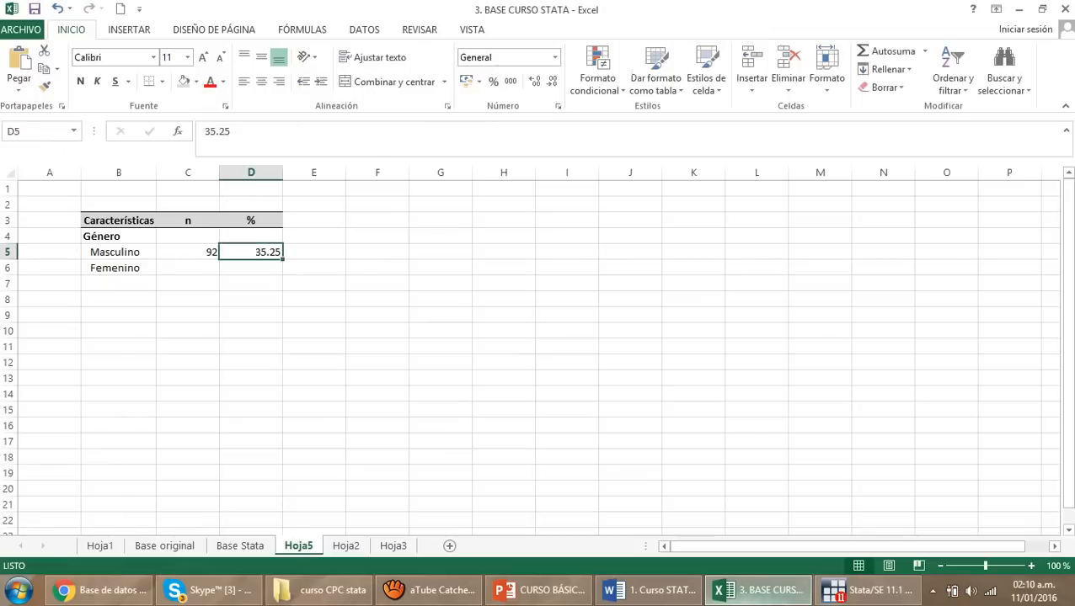
pyautogui.click(187, 267)
pyautogui.hotkey('ctrl', 'v')
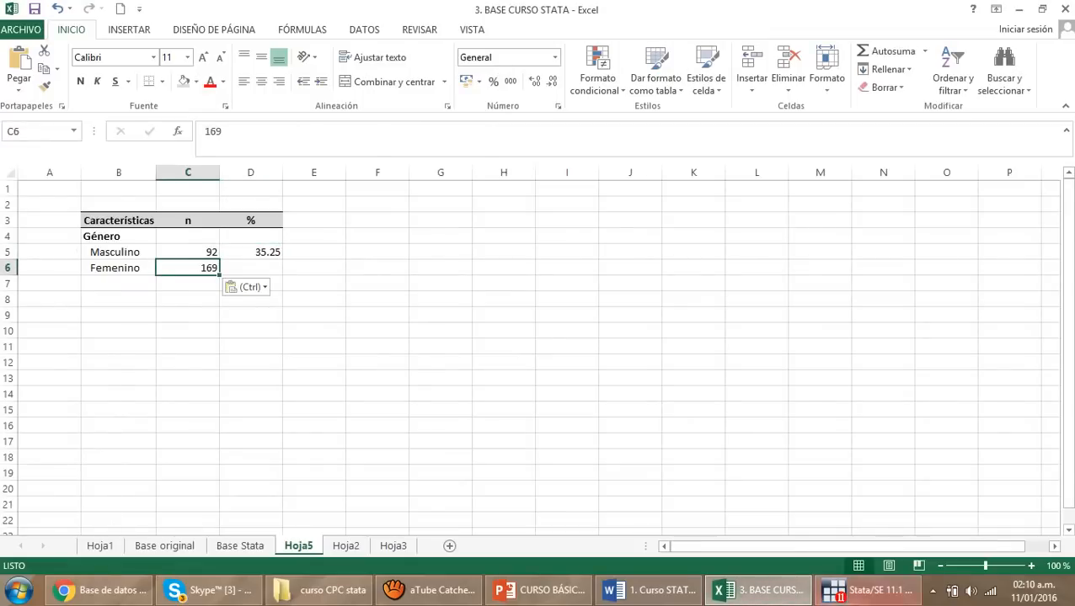
# Copy the Femenino percentage, 64.75, from the Stata table into cell D6 of the Excel table
pyautogui.click(868, 593)
pyautogui.moveTo(372, 433); pyautogui.dragTo(412, 441)
pyautogui.hotkey('ctrl', 'c')
pyautogui.click(411, 441)
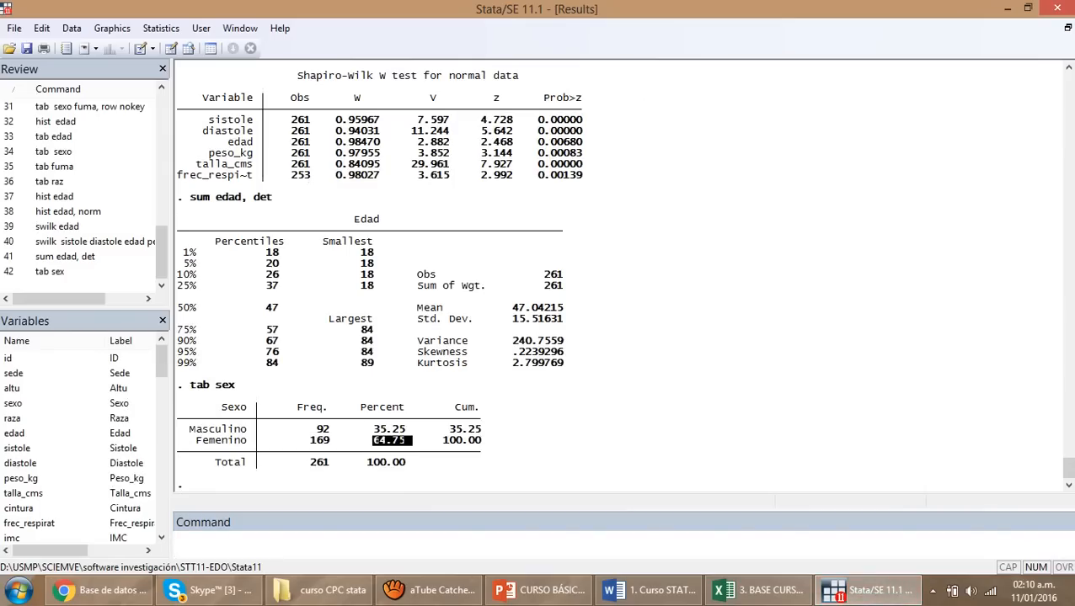
pyautogui.click(760, 593)
pyautogui.click(251, 268)
pyautogui.hotkey('ctrl', 'v')
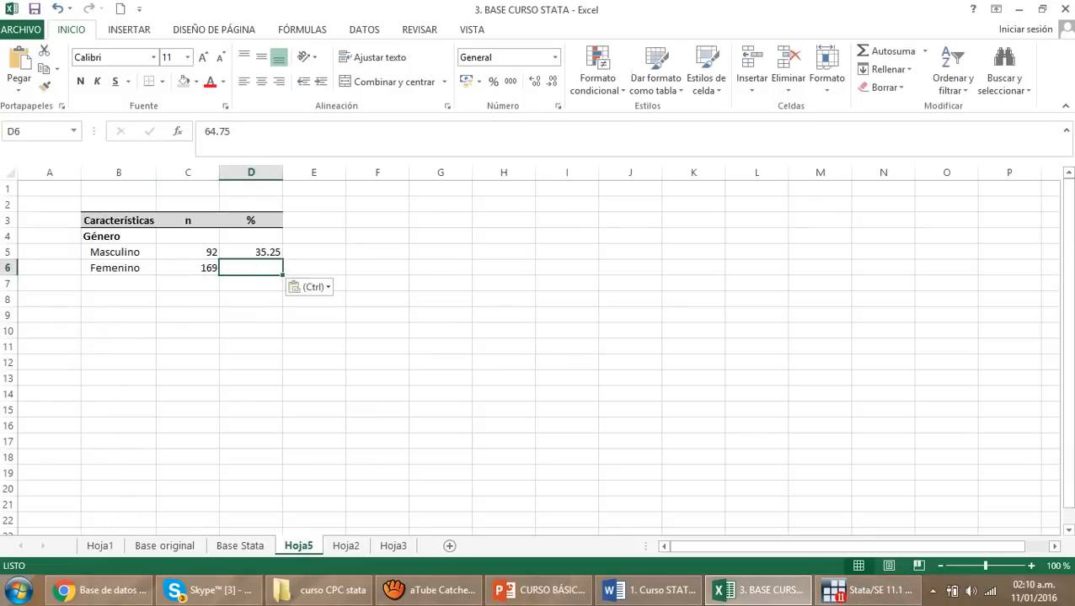
pyautogui.click(377, 378)
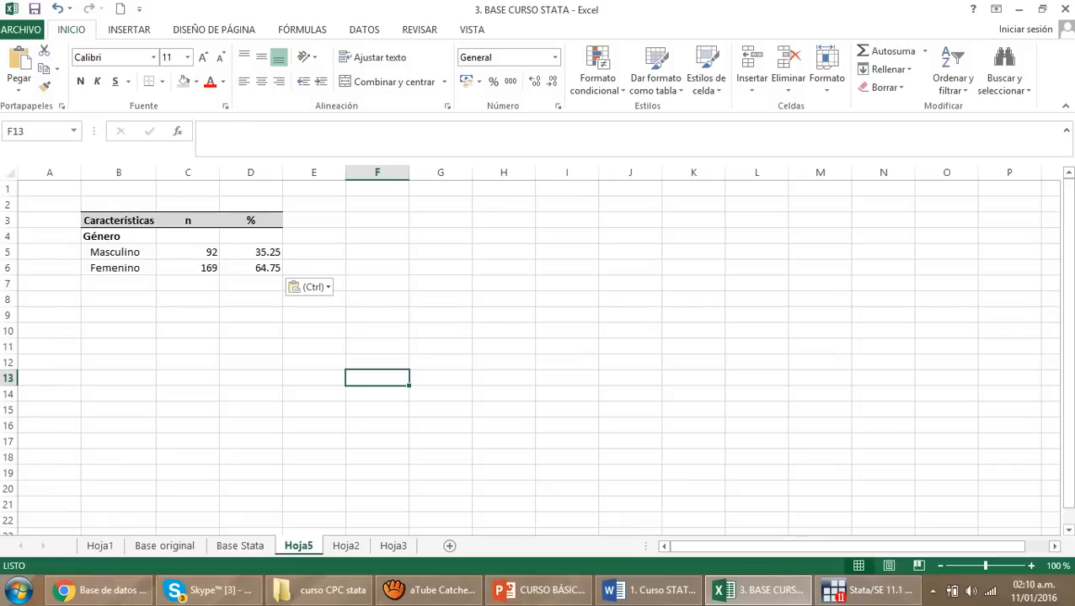
# Enter the example value 0.00000006 in cell F11, outside the results table
pyautogui.click(377, 346)
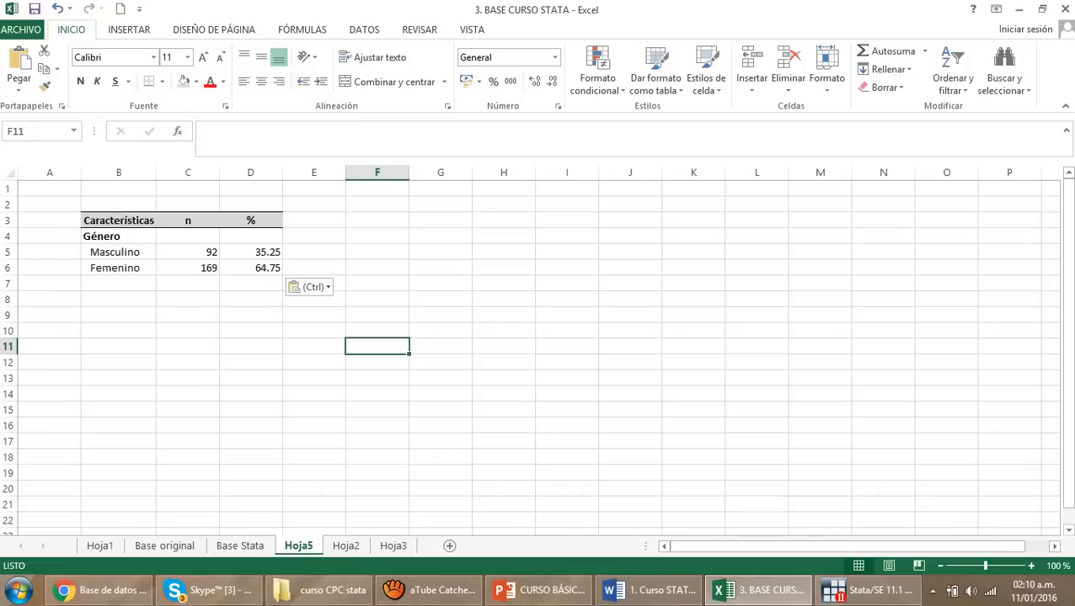
pyautogui.write('0.00000')
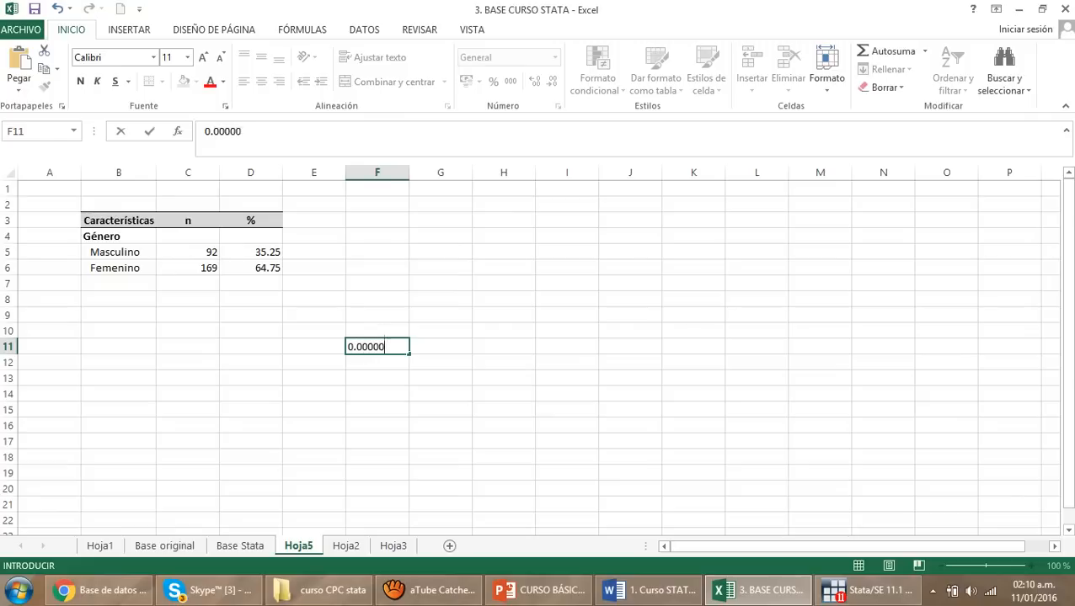
pyautogui.write('006')
pyautogui.click(567, 393)
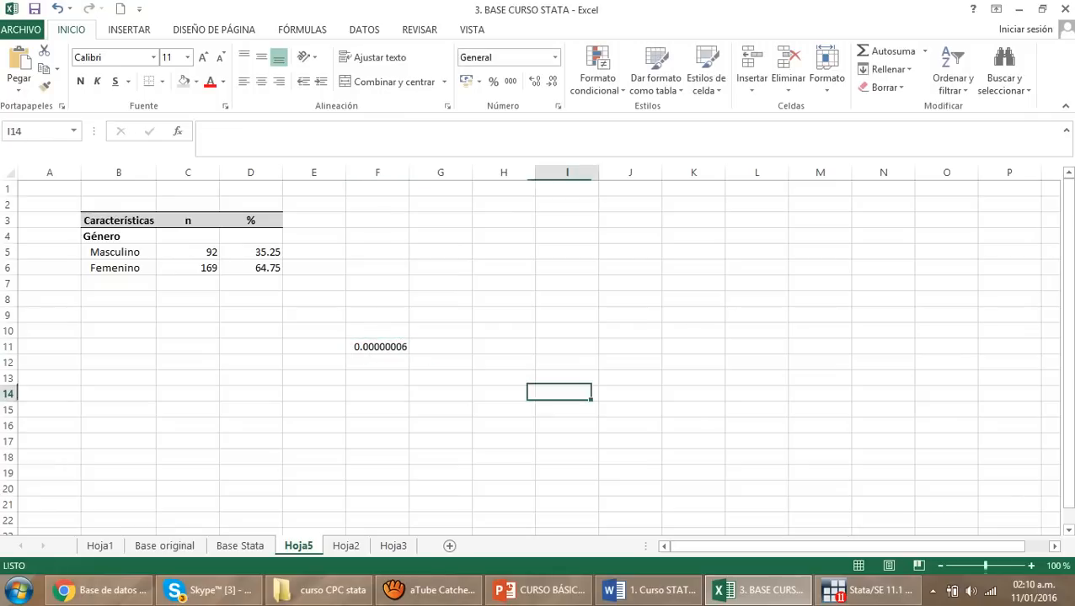
pyautogui.click(378, 347)
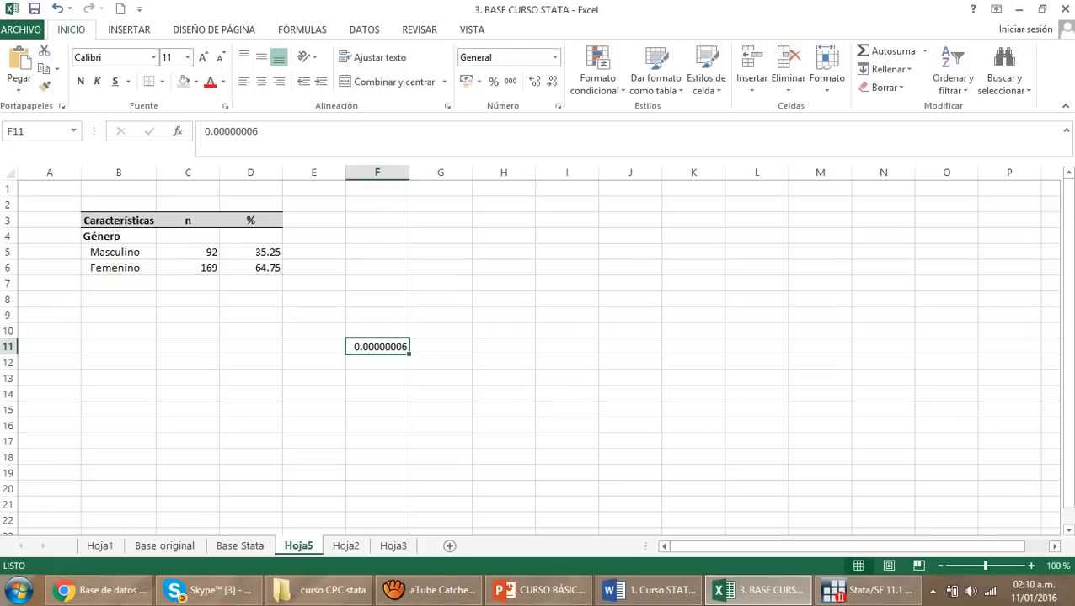
pyautogui.press('Return')
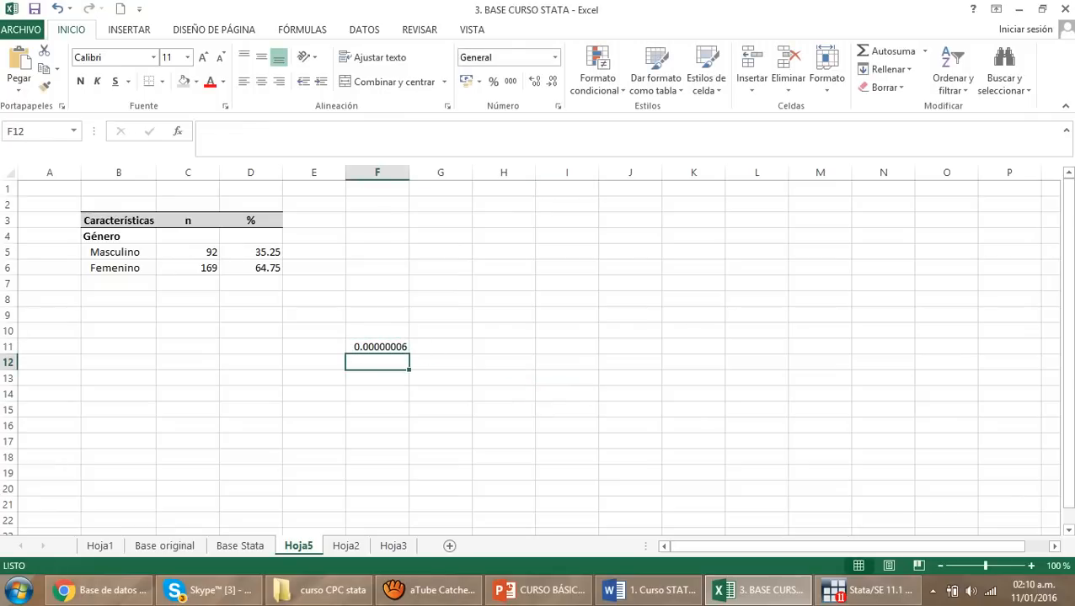
# Enter the abbreviated form <0.001 in cell F12, directly below the example value
pyautogui.write('<')
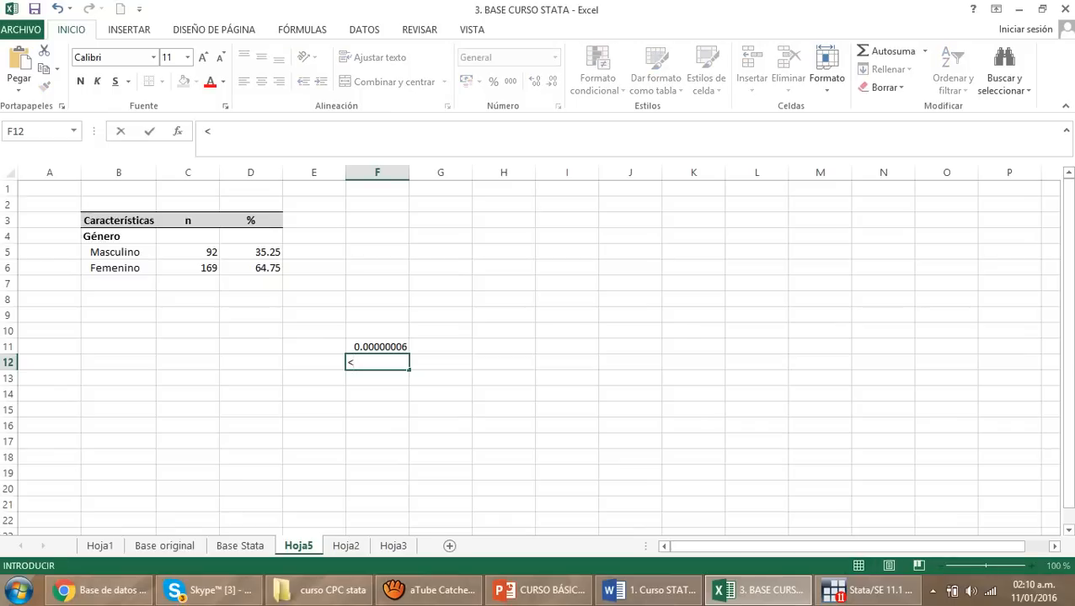
pyautogui.write('0.001')
pyautogui.click(504, 410)
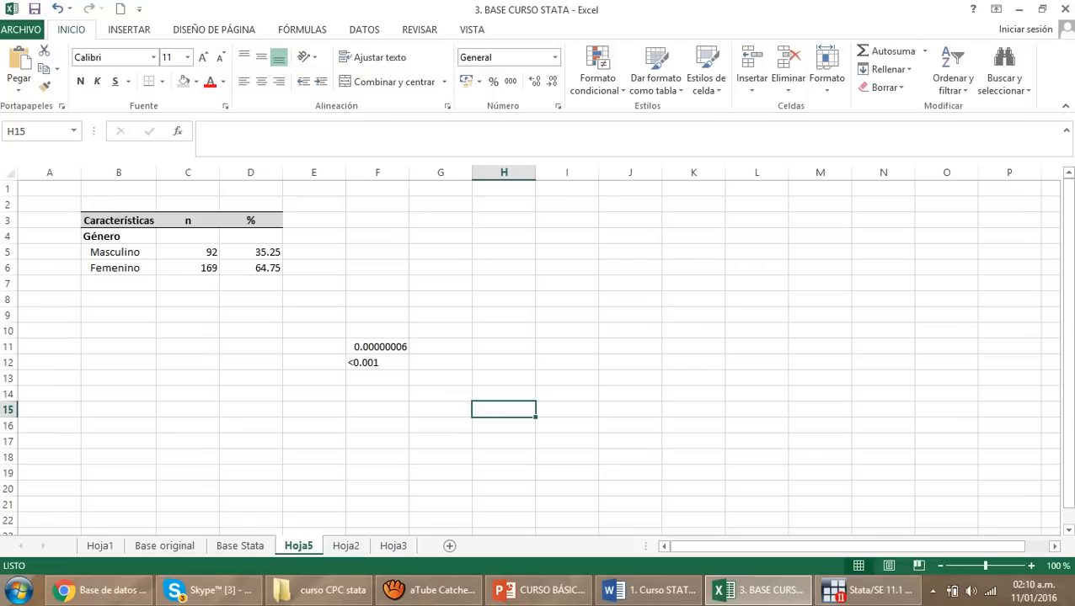
# Clear the example values by deleting the contents of the range E9:F15
pyautogui.moveTo(378, 411); pyautogui.dragTo(314, 316)
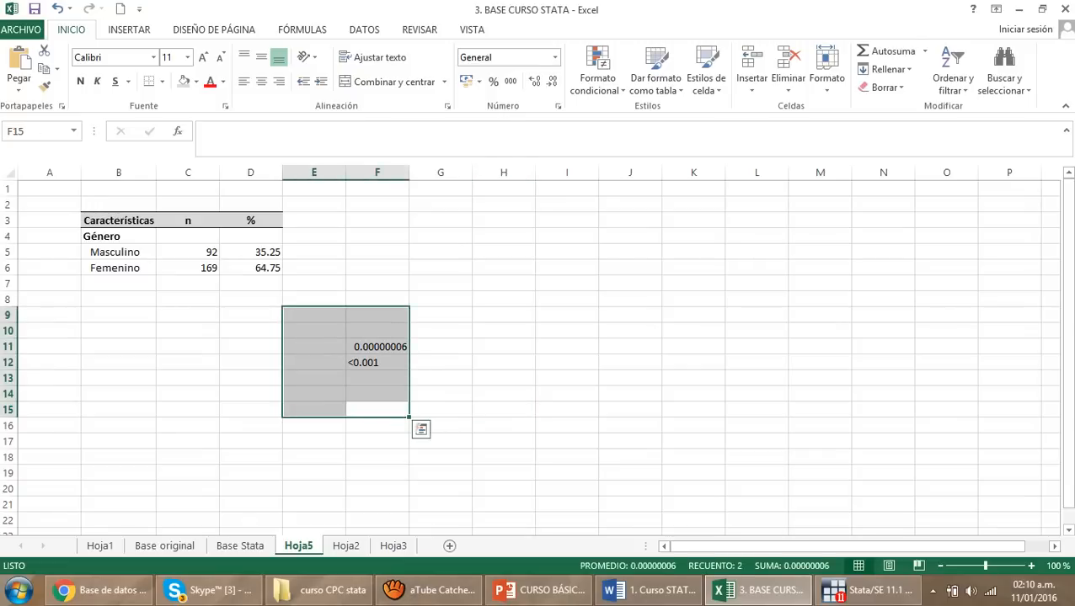
pyautogui.press('Delete')
pyautogui.click(504, 426)
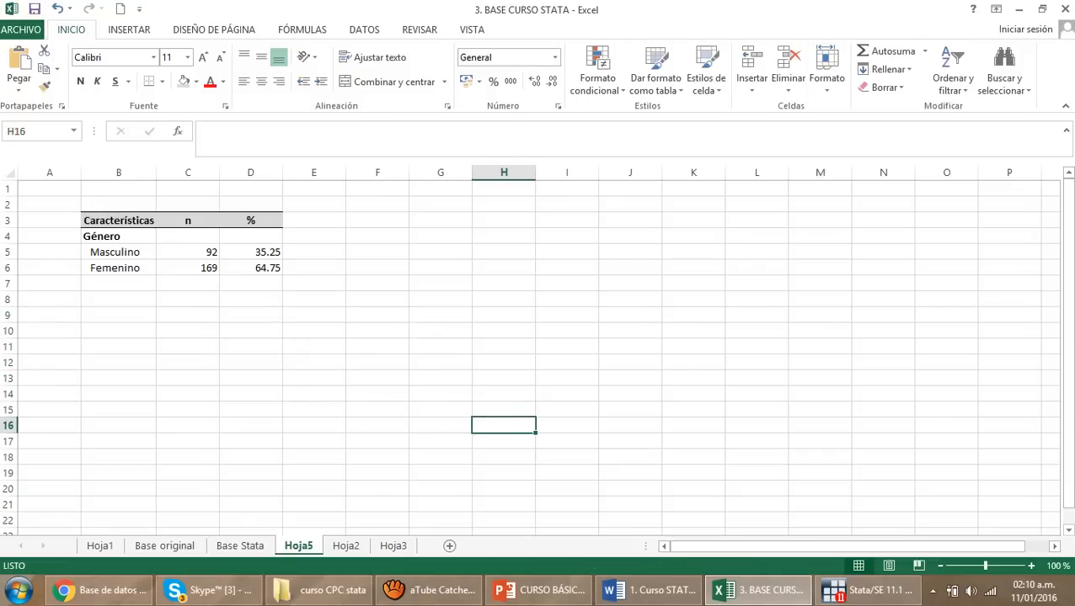
# Add the bold row label "Edad *" in cell B7, below Femenino
pyautogui.click(119, 284)
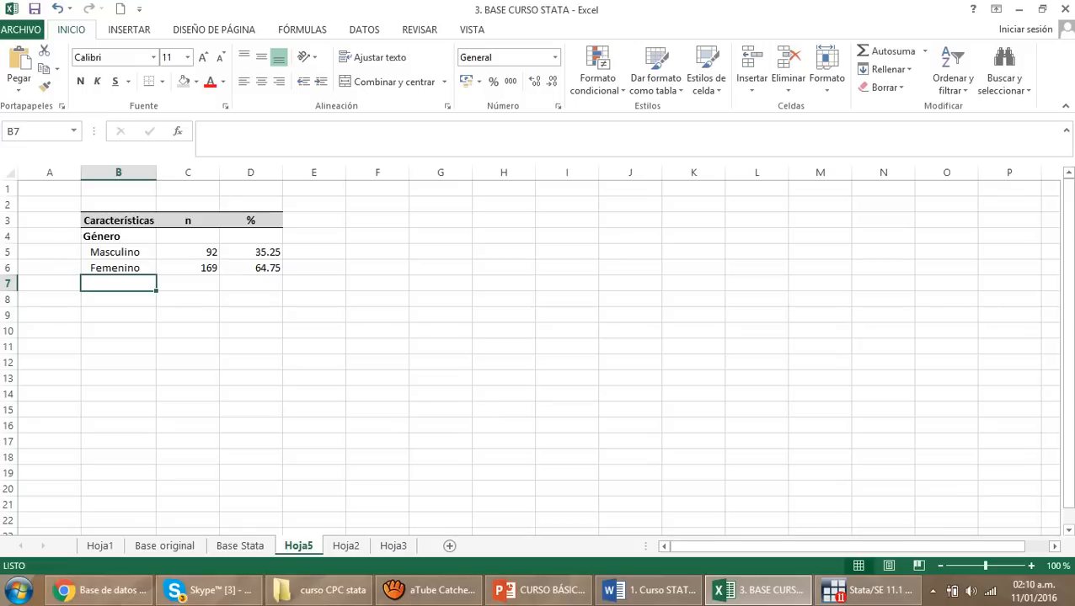
pyautogui.hotkey('ctrl', 'n')
pyautogui.write('Edad')
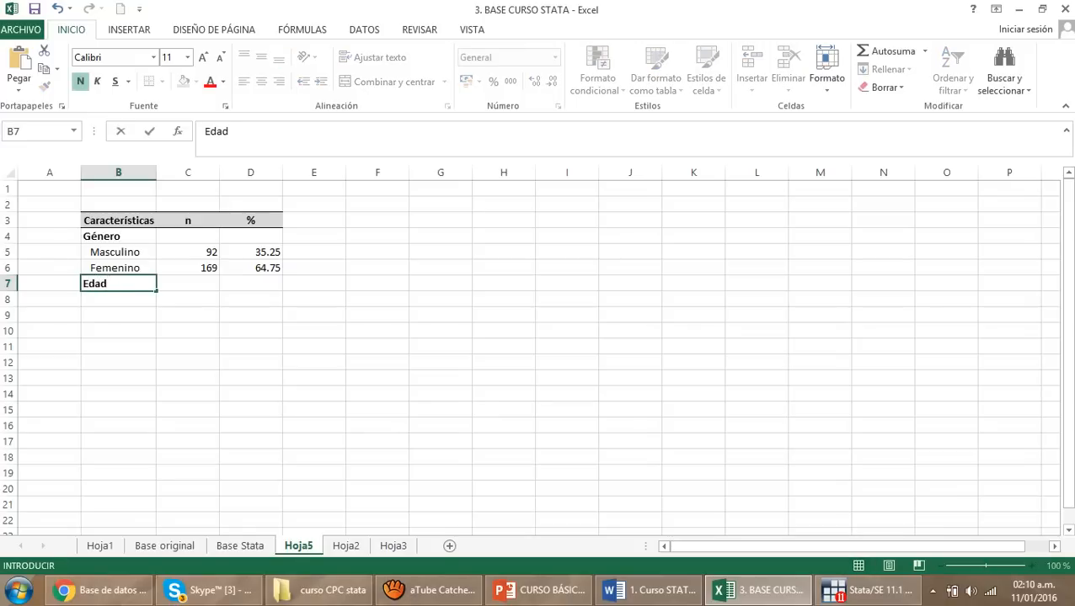
pyautogui.write(' *')
pyautogui.click(251, 362)
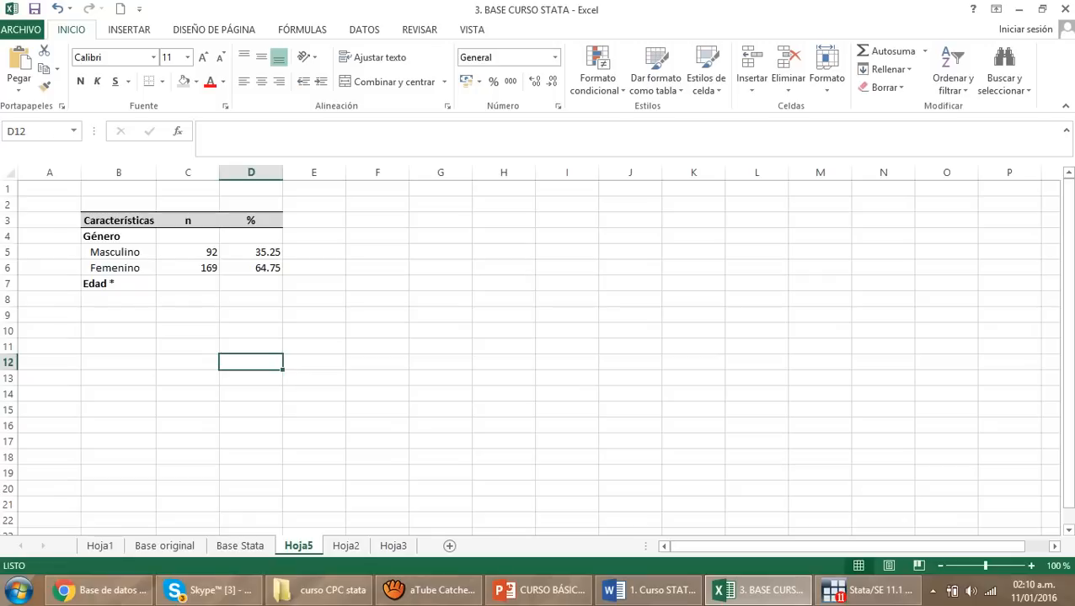
# Enter the footnote "* Medianas y rangos intercuatílicos (25-75)" in cell B9, below the table
pyautogui.click(118, 315)
pyautogui.write('*')
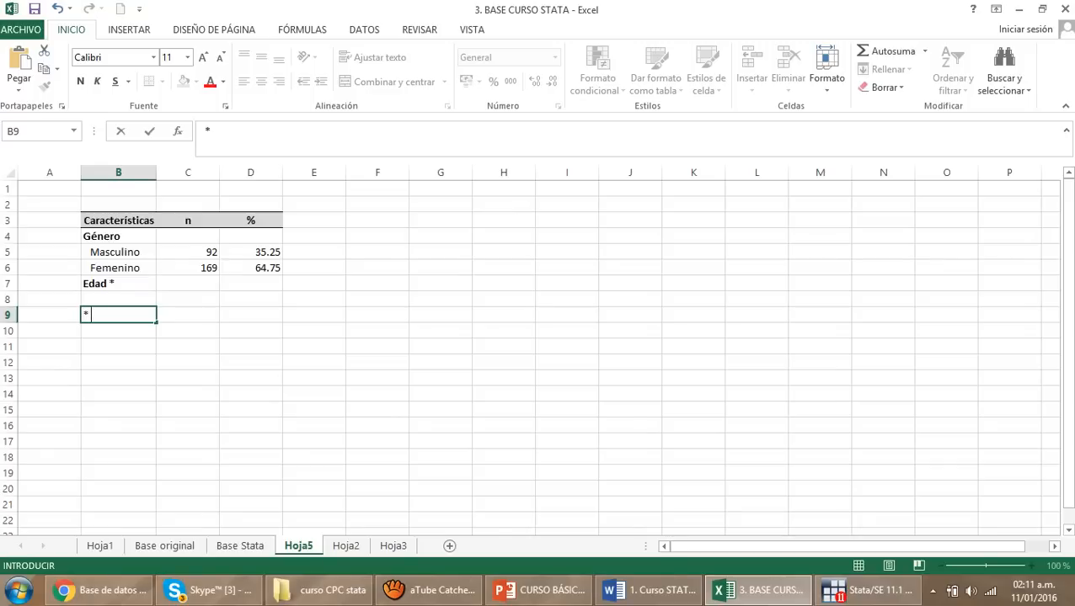
pyautogui.write('Me')
pyautogui.hotkey('alt', 'Tab')
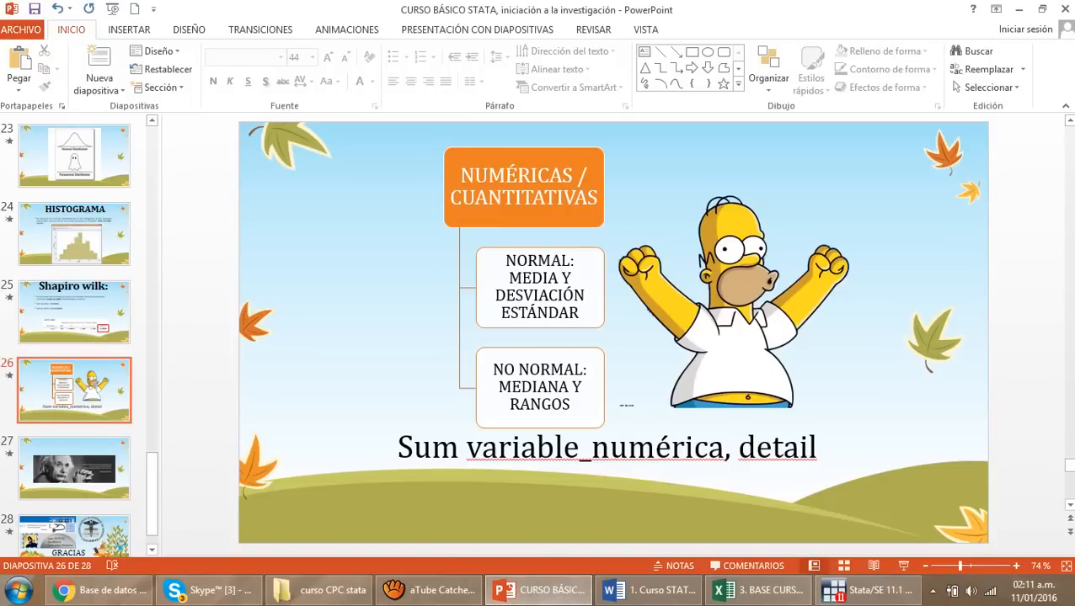
pyautogui.click(895, 592)
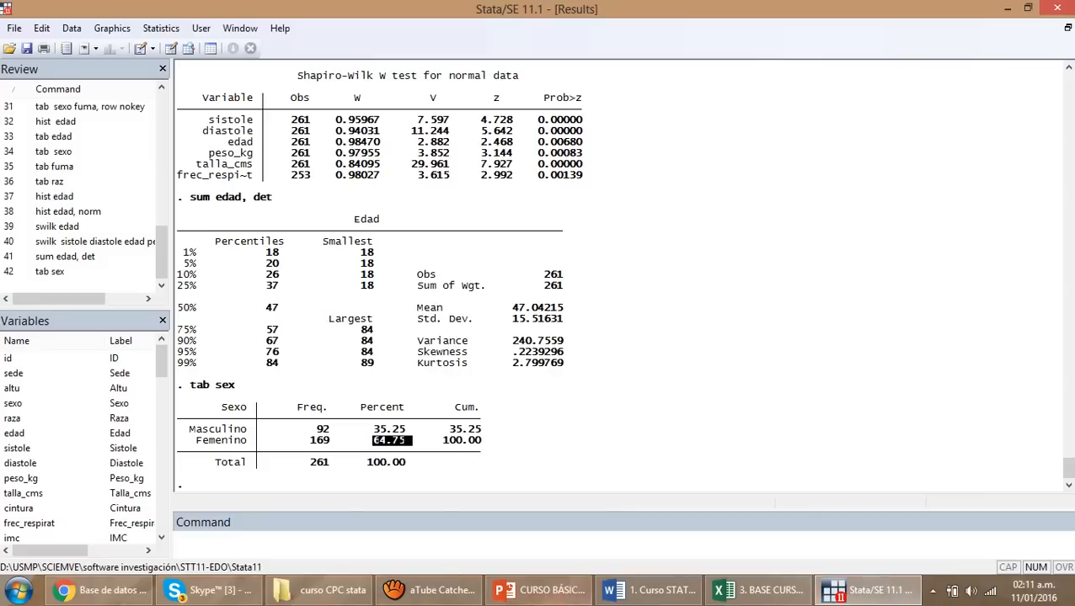
pyautogui.click(758, 591)
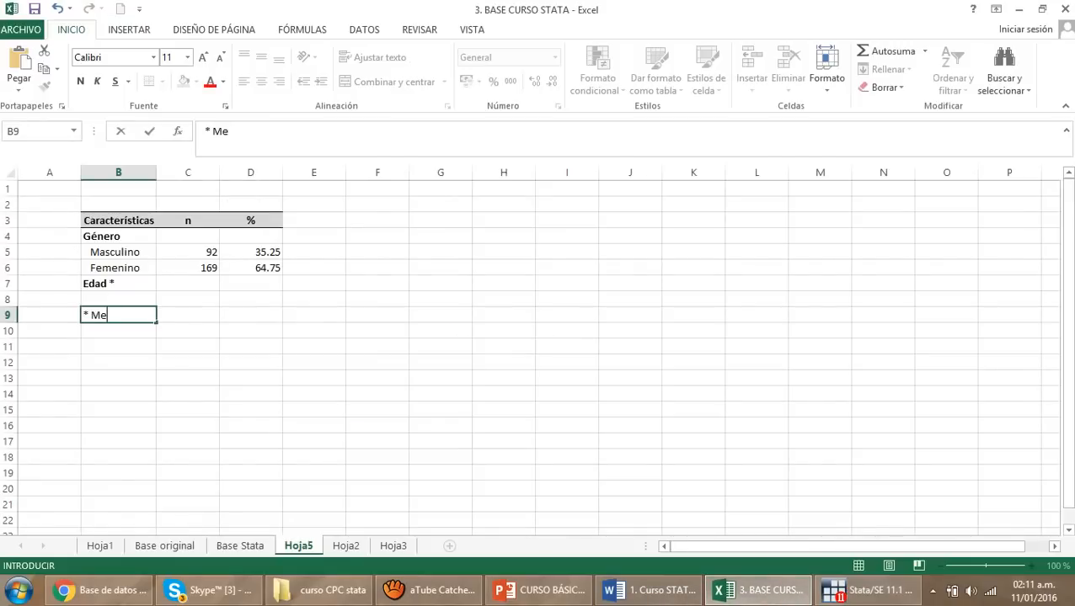
pyautogui.write('dianas y ran')
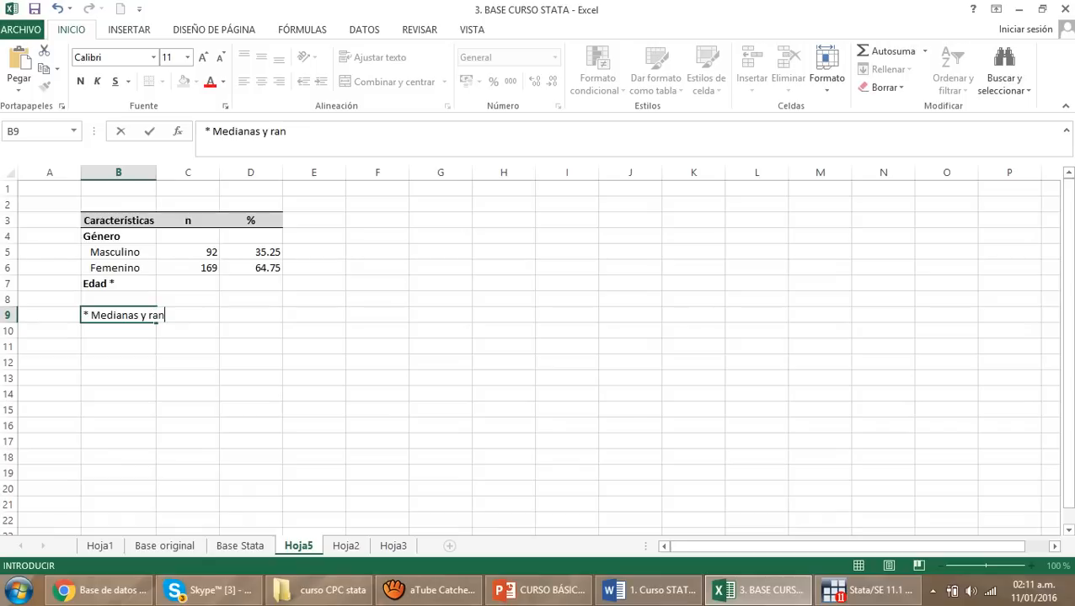
pyautogui.write('gos inter')
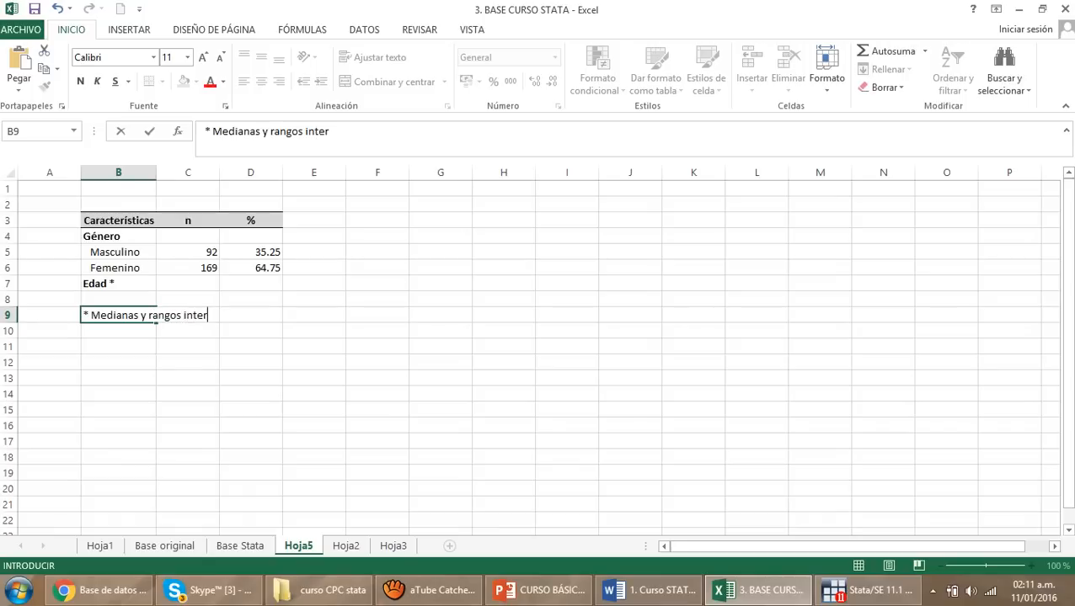
pyautogui.write('cuatílico')
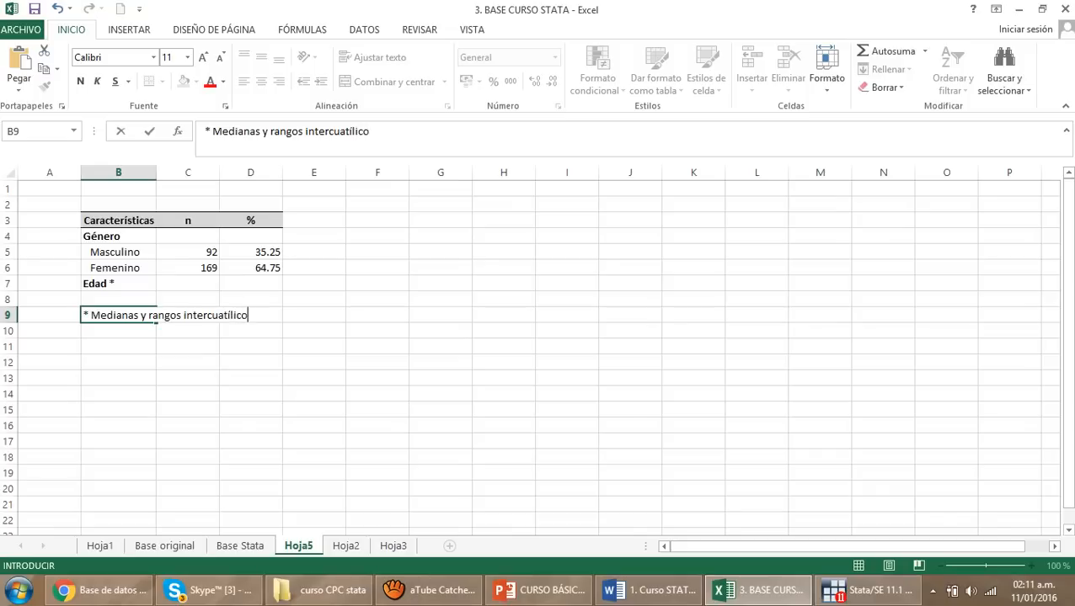
pyautogui.write('s (25-75)')
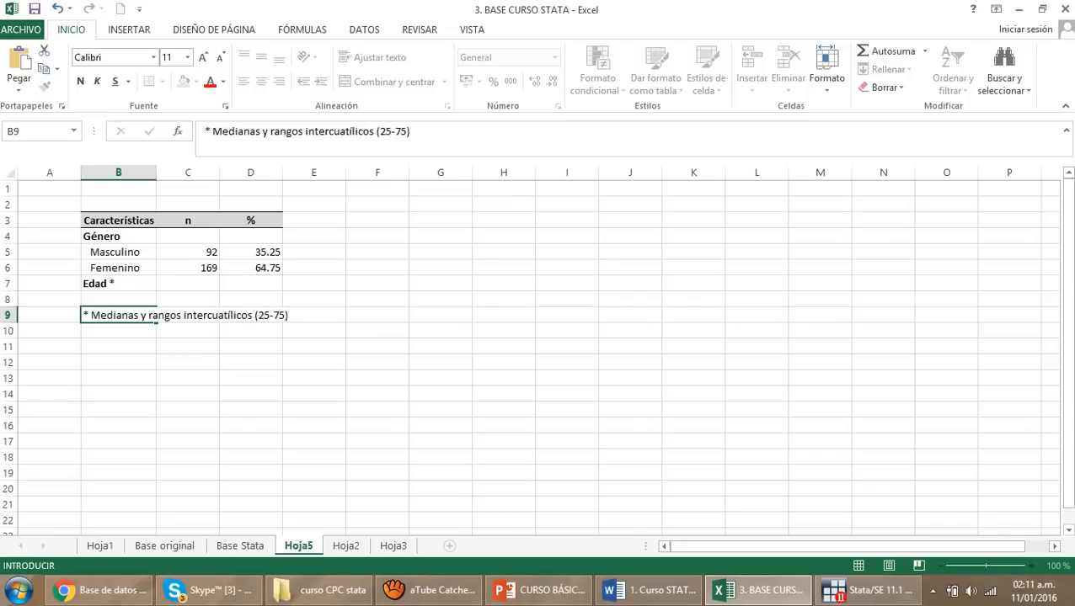
pyautogui.press('Return')
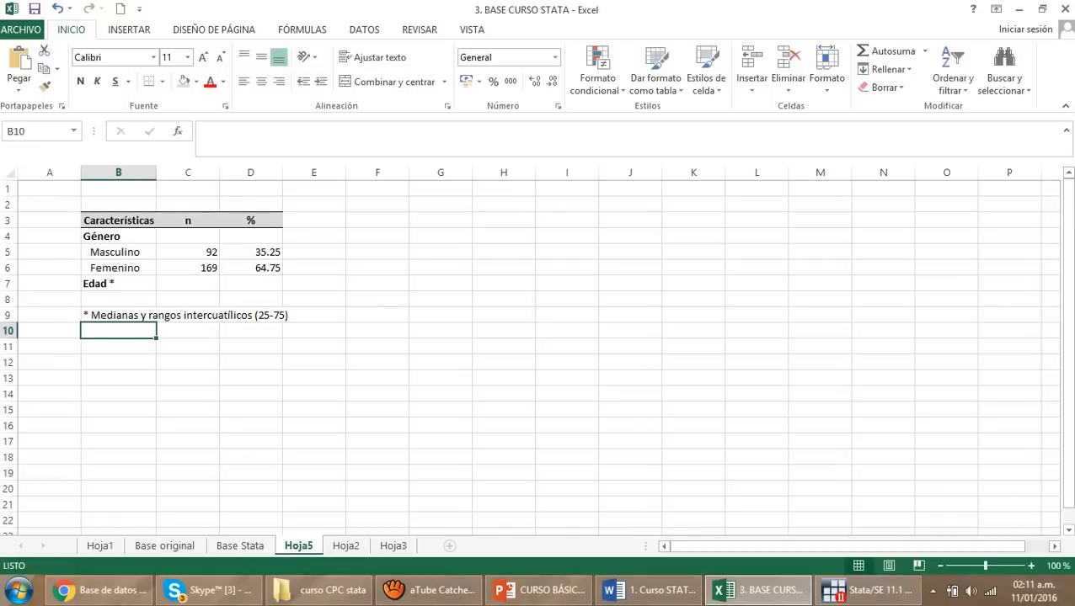
pyautogui.click(187, 363)
# Edit the footnote in B9 so that it reads "Mediana" in the singular
pyautogui.click(117, 284)
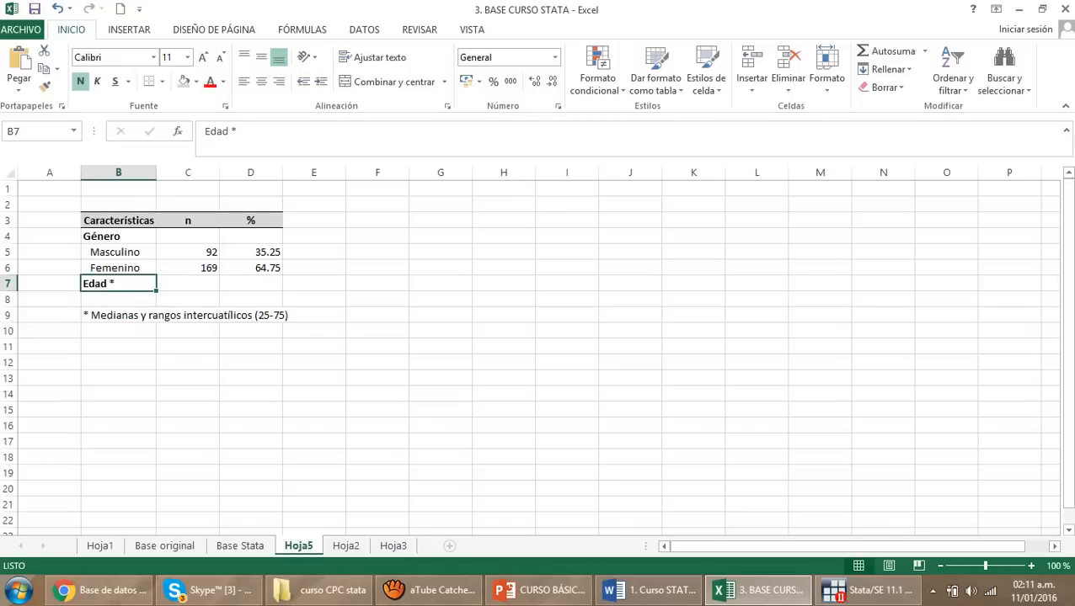
pyautogui.click(188, 284)
pyautogui.doubleClick(85, 316)
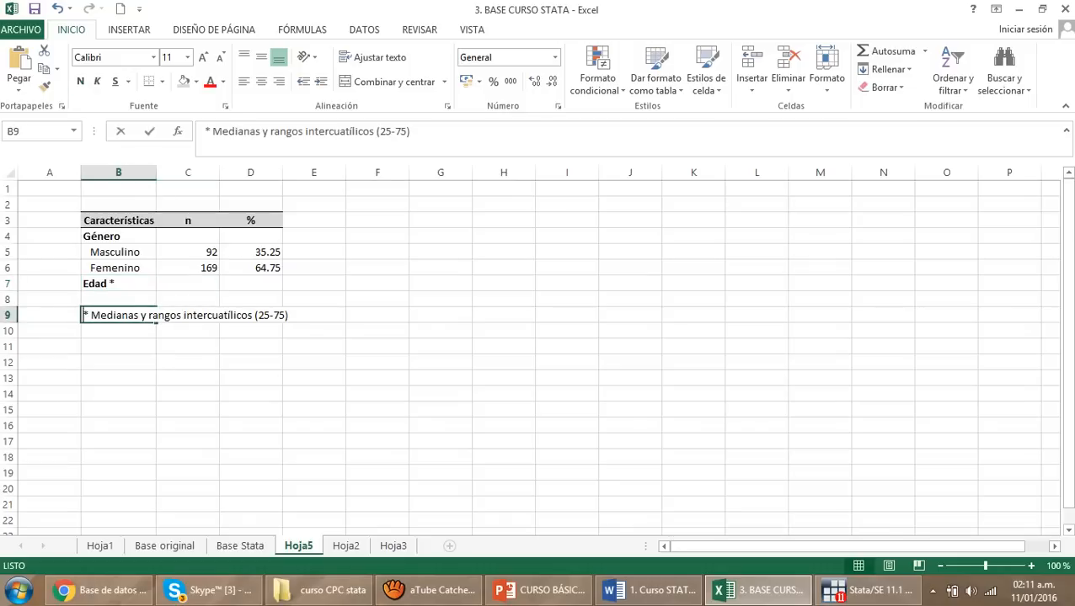
pyautogui.click(135, 315)
pyautogui.press('BackSpace')
pyautogui.click(188, 347)
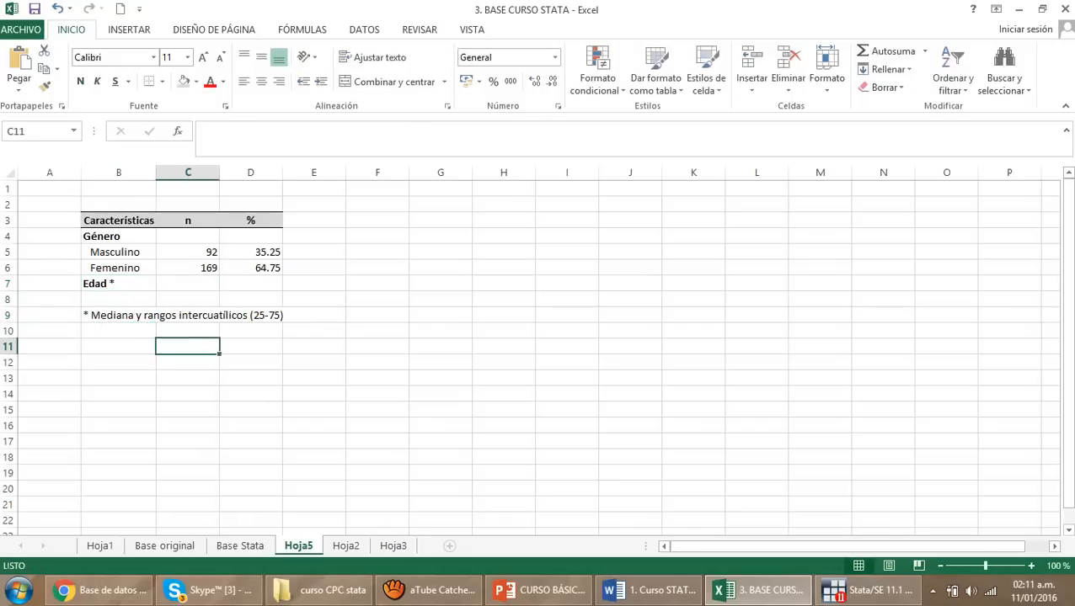
# Take the age median (50% percentile) from Stata's detailed summary and enter 47 in cell C7 of the Excel table
pyautogui.click(188, 283)
pyautogui.click(867, 591)
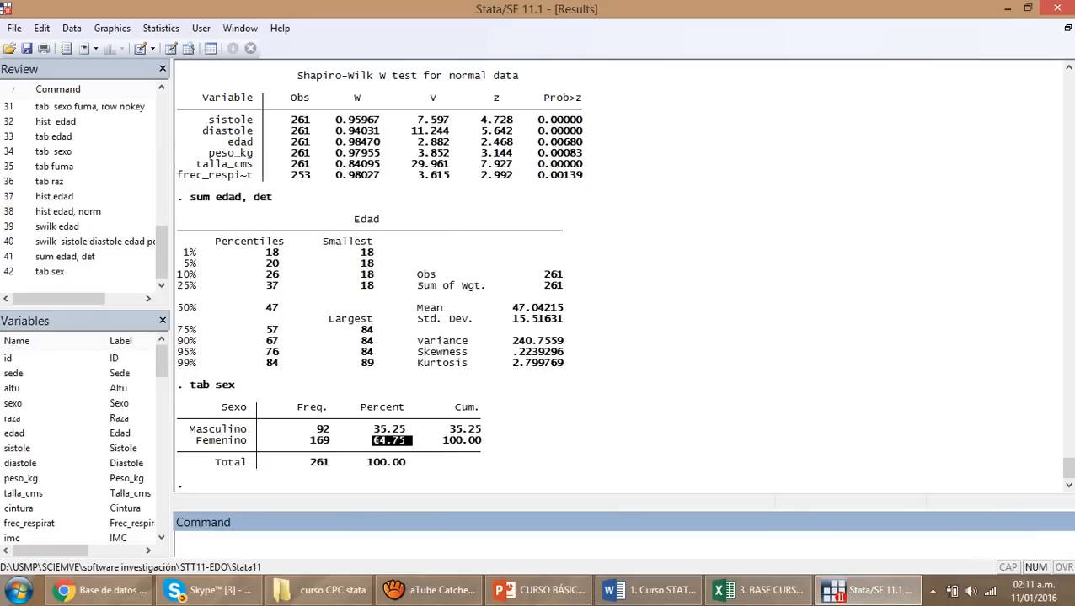
pyautogui.moveTo(267, 308); pyautogui.dragTo(283, 308)
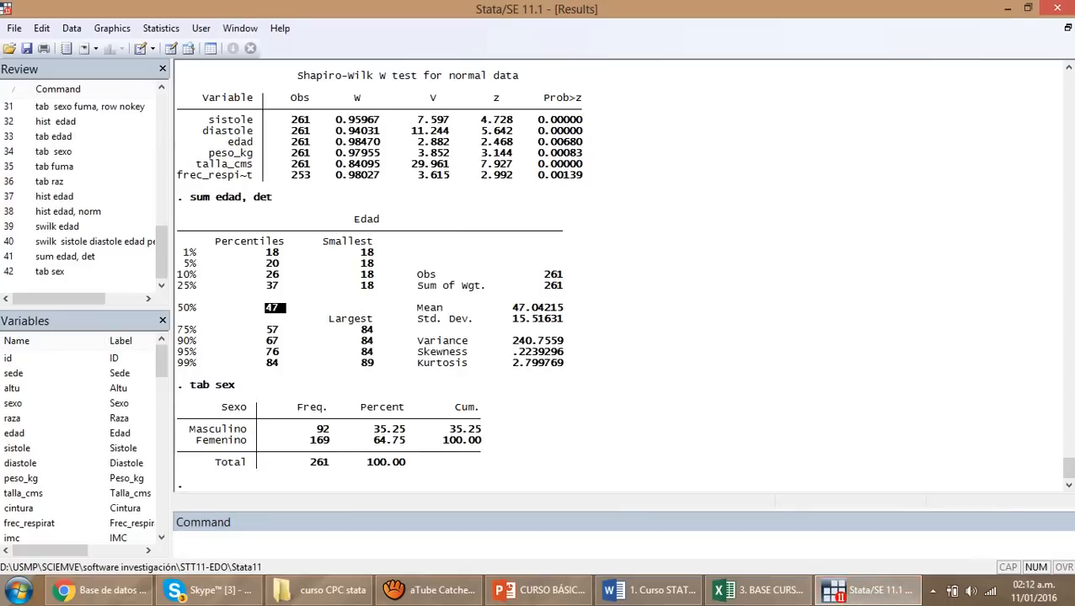
pyautogui.click(758, 590)
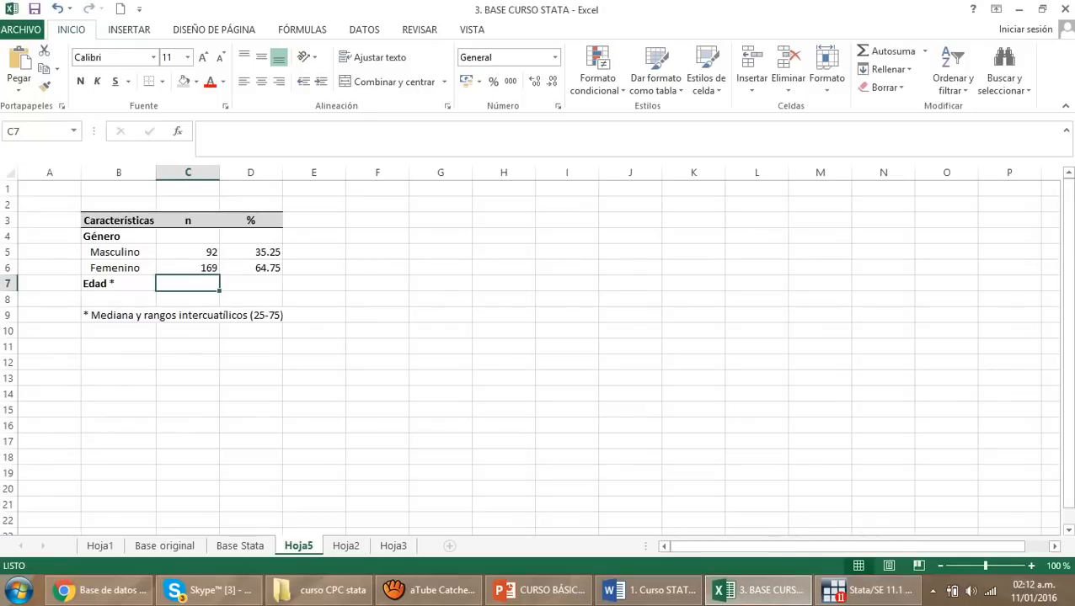
pyautogui.write('7')
pyautogui.press('BackSpace')
pyautogui.write('47')
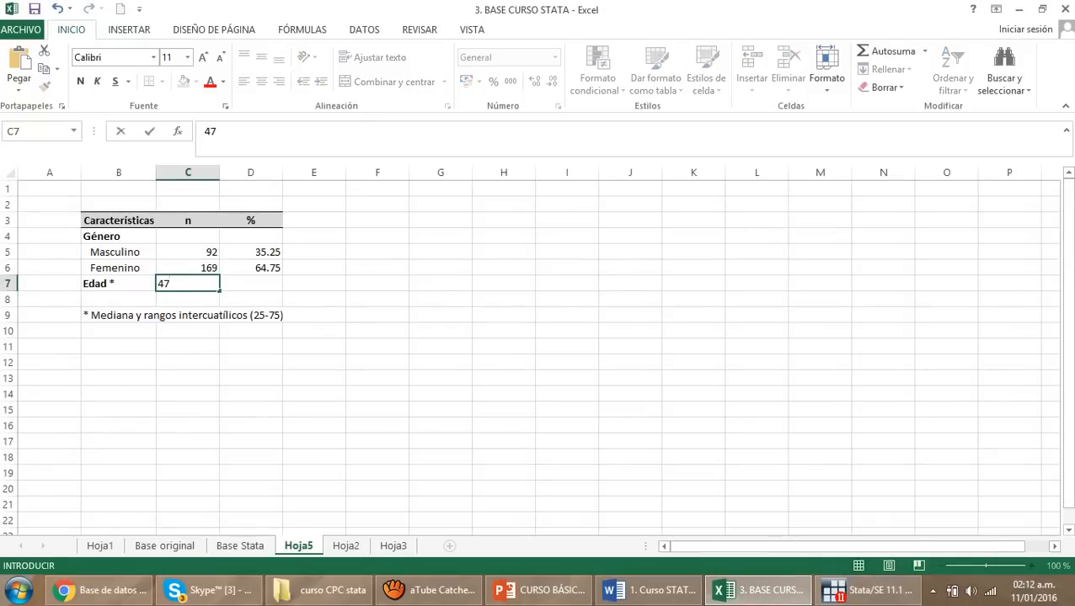
pyautogui.press('Tab')
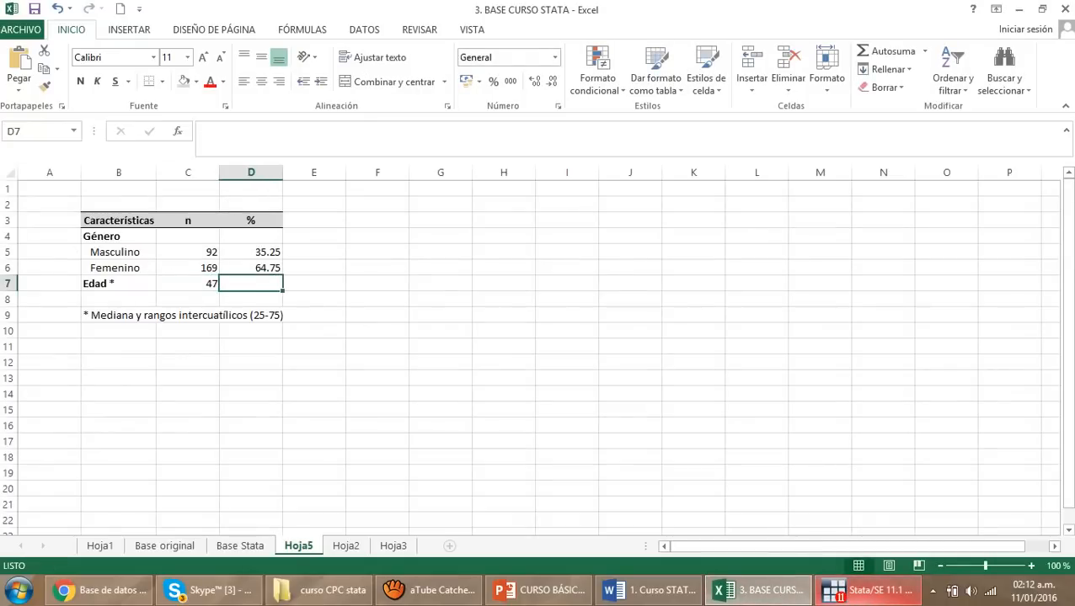
# Take the 25% and 75% age percentiles from Stata's detailed summary and enter 37-57 in cell D7 of the Excel table
pyautogui.click(867, 590)
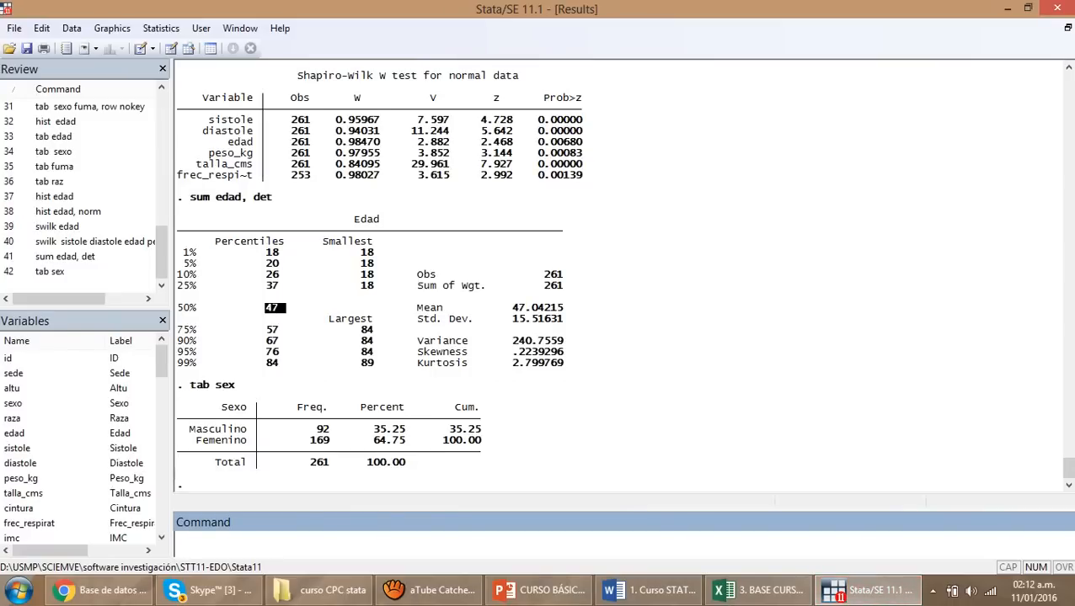
pyautogui.moveTo(361, 242); pyautogui.dragTo(374, 253)
pyautogui.click(374, 253)
pyautogui.moveTo(360, 363); pyautogui.dragTo(379, 365)
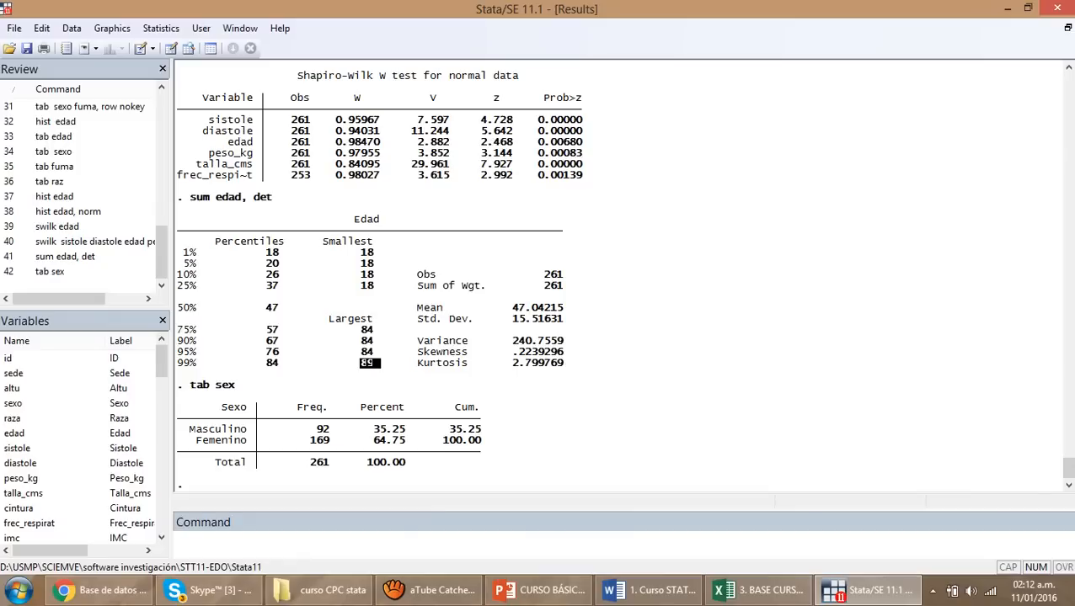
pyautogui.moveTo(278, 286); pyautogui.dragTo(261, 287)
pyautogui.moveTo(258, 331); pyautogui.dragTo(292, 331)
pyautogui.click(758, 590)
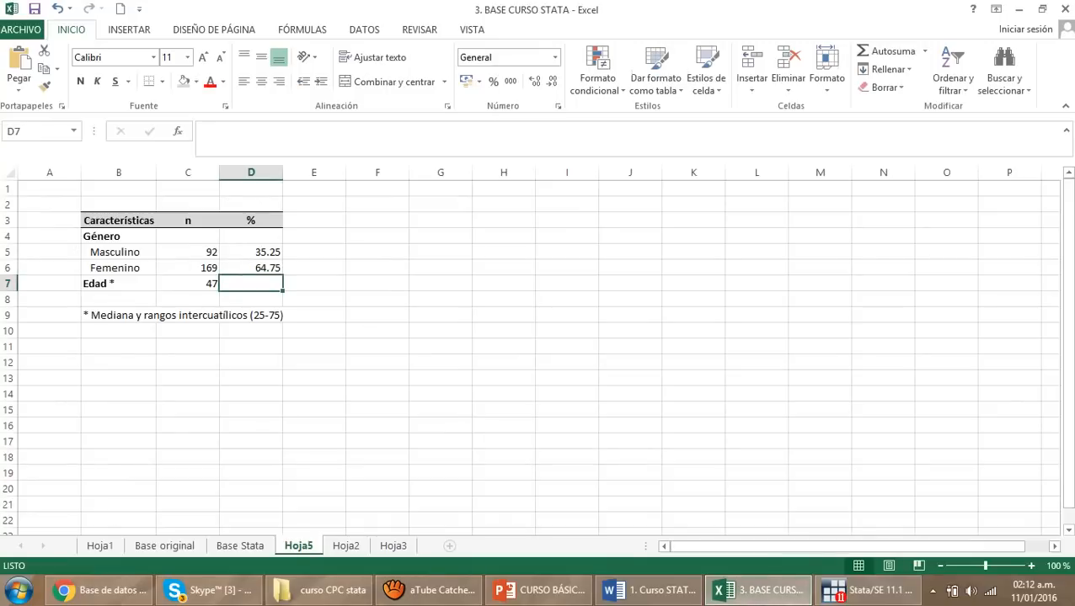
pyautogui.write('37-57')
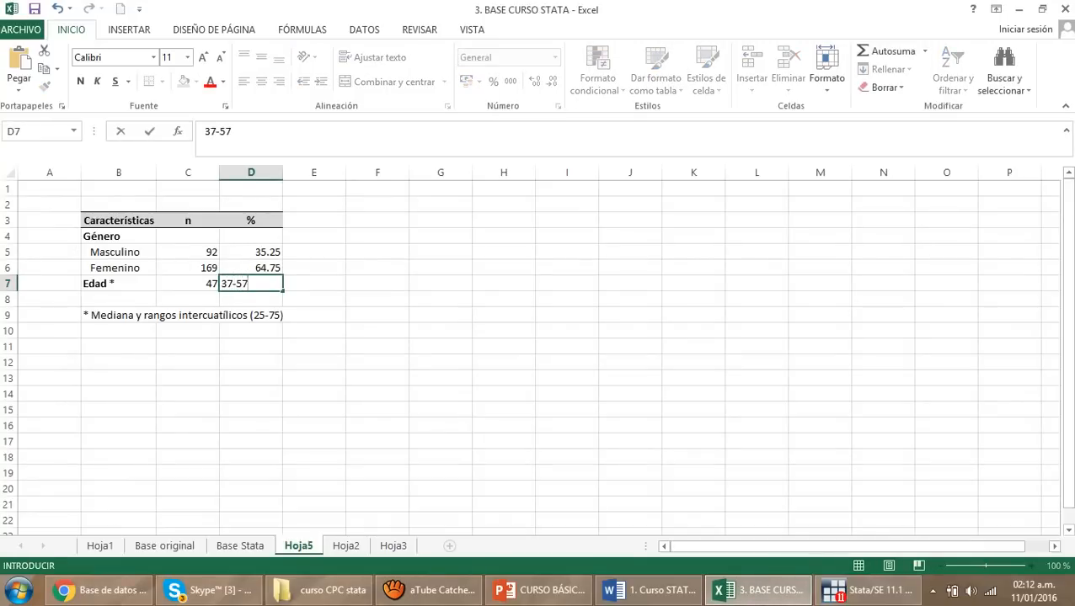
pyautogui.click(378, 379)
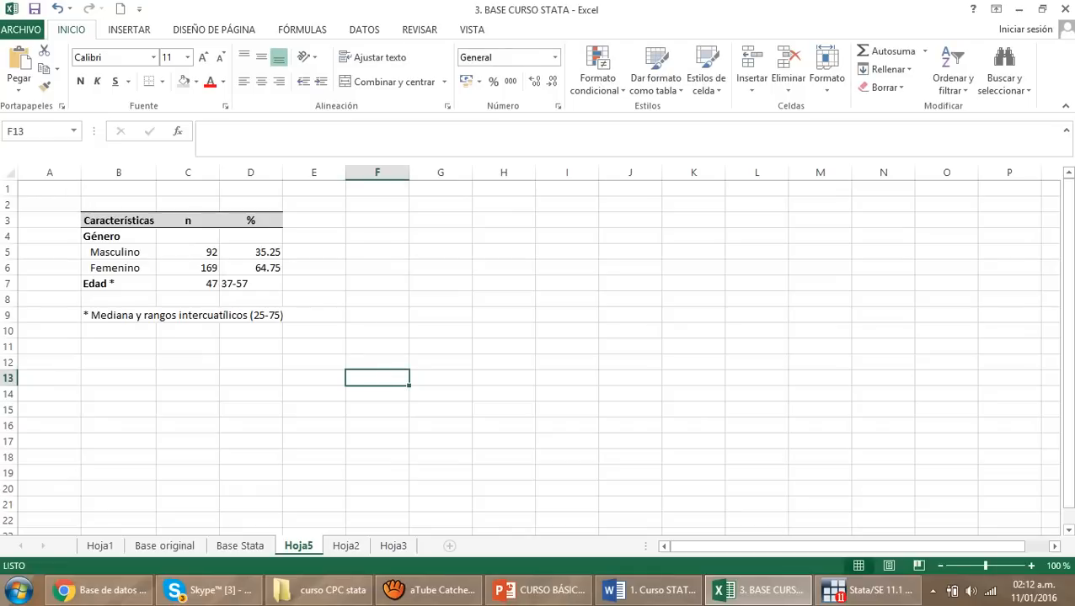
# Add a bottom border to the Edad row, cells B7:D7, to close off the results table
pyautogui.moveTo(117, 284); pyautogui.dragTo(252, 284)
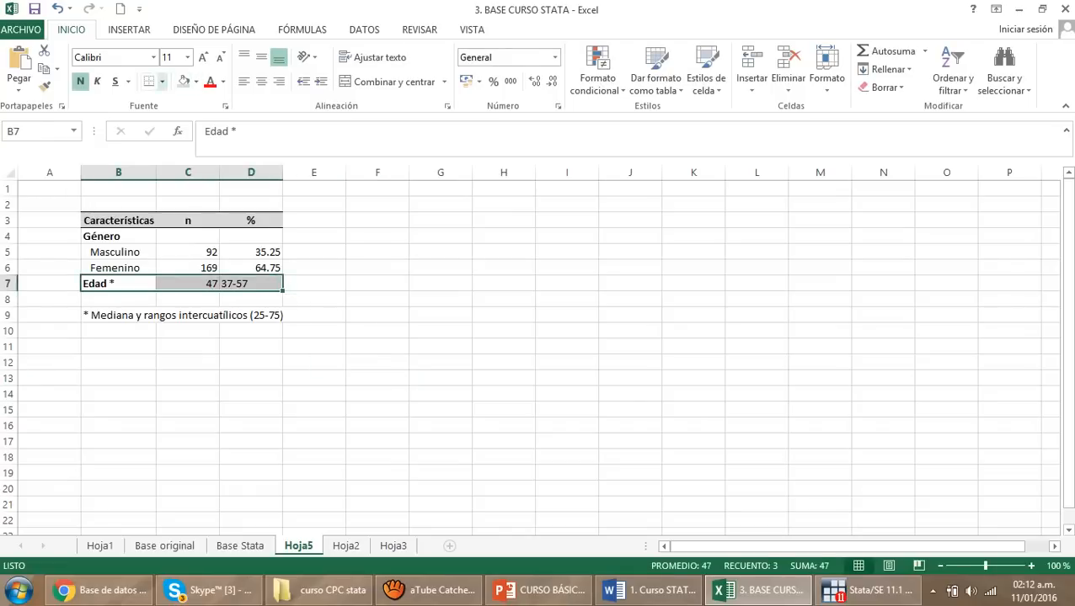
pyautogui.click(149, 82)
pyautogui.click(377, 378)
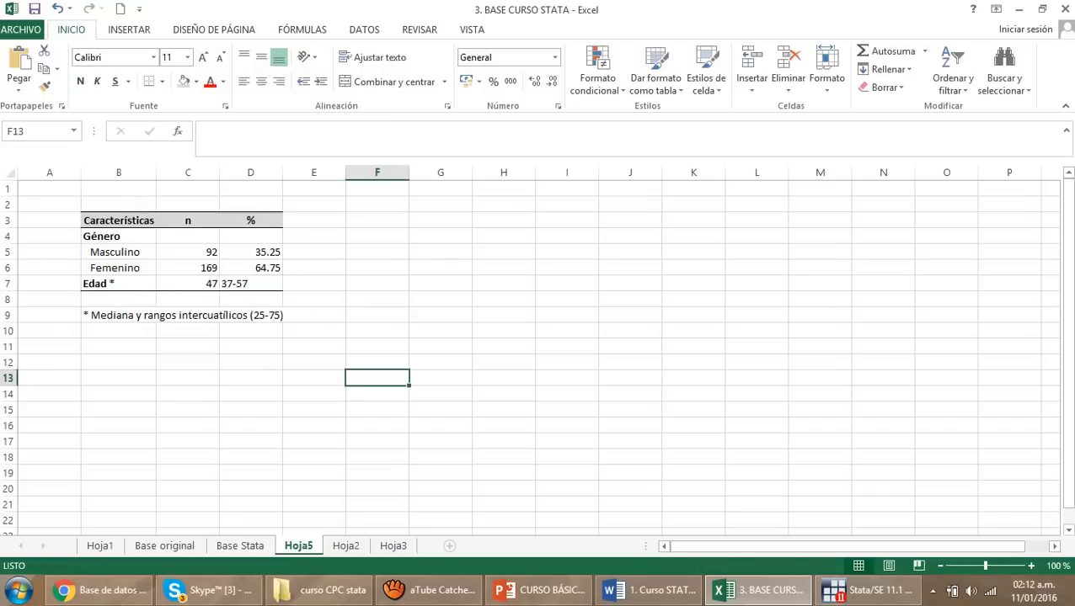
pyautogui.moveTo(118, 221); pyautogui.dragTo(253, 330)
pyautogui.click(377, 393)
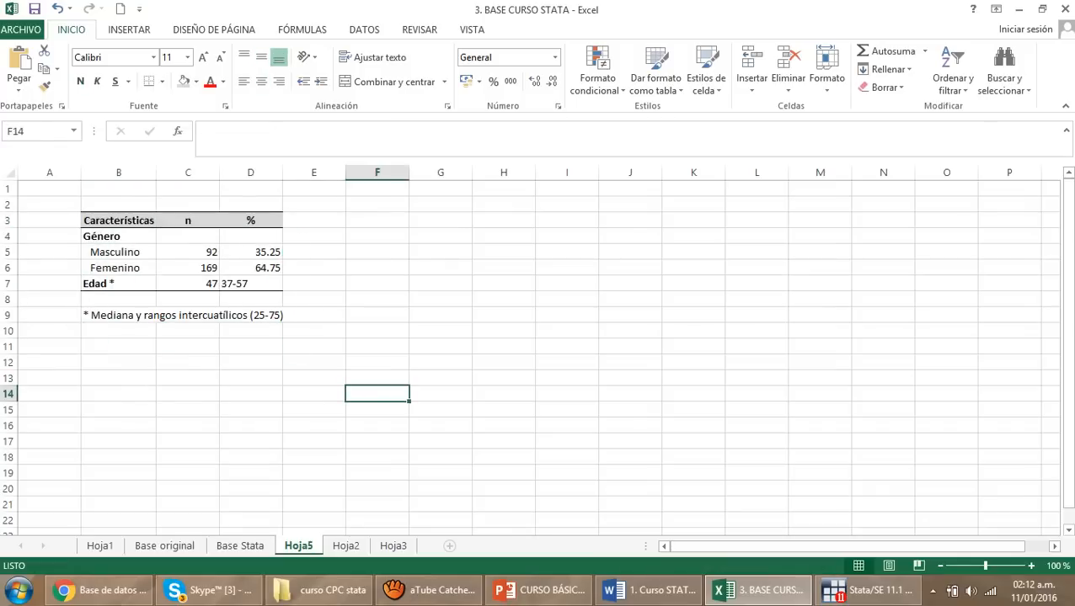
pyautogui.moveTo(378, 363); pyautogui.dragTo(49, 205)
pyautogui.click(504, 409)
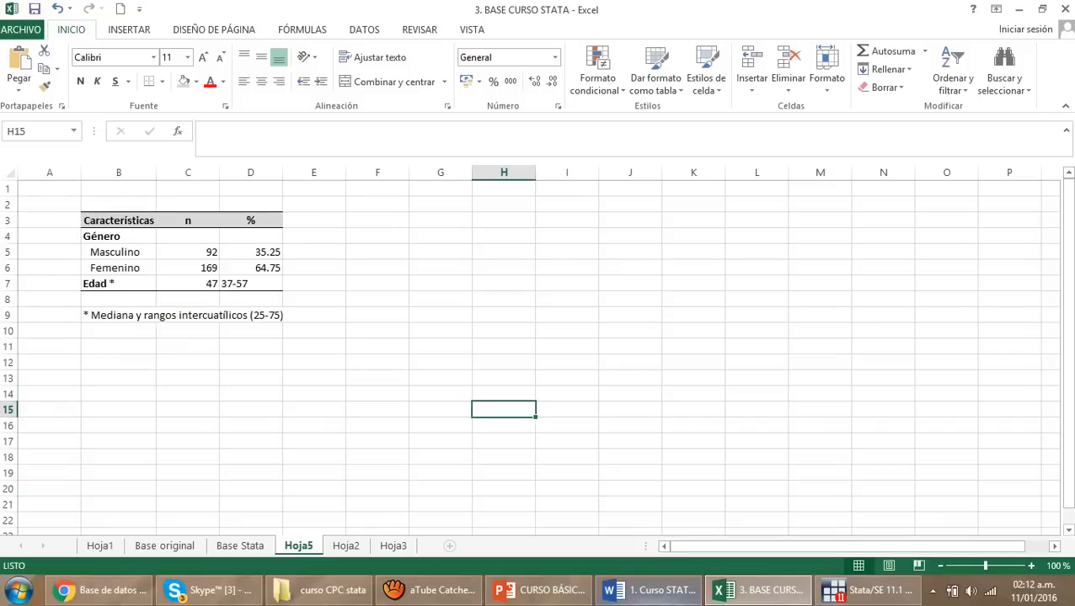
# Open the example workbook "5. Ejemplo - Depre Post parto" from the curso CPC stata folder and zoom its results sheet out to 85%
pyautogui.click(324, 591)
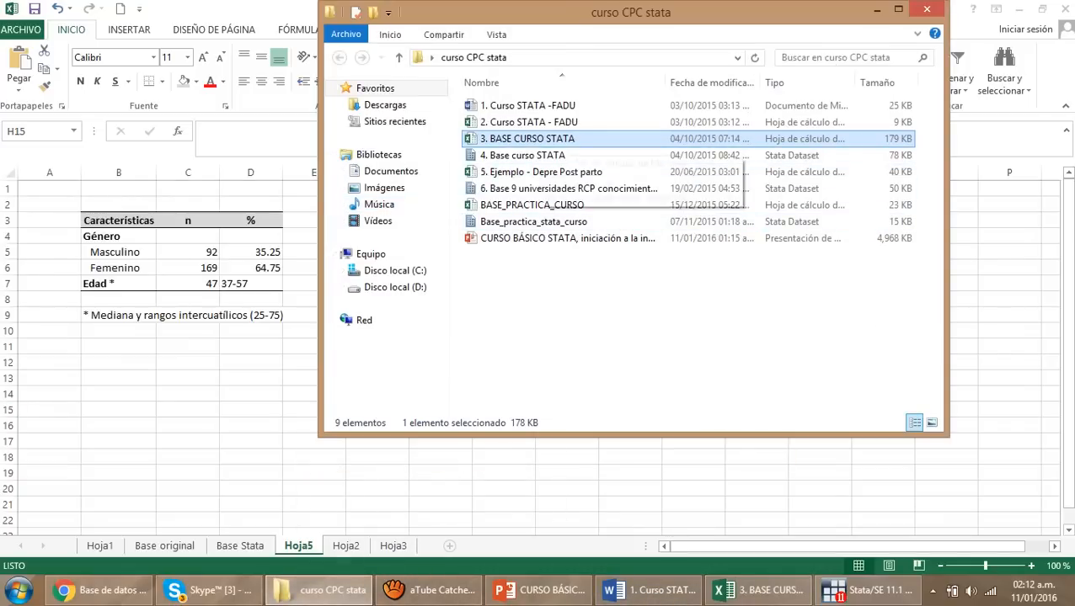
pyautogui.doubleClick(541, 172)
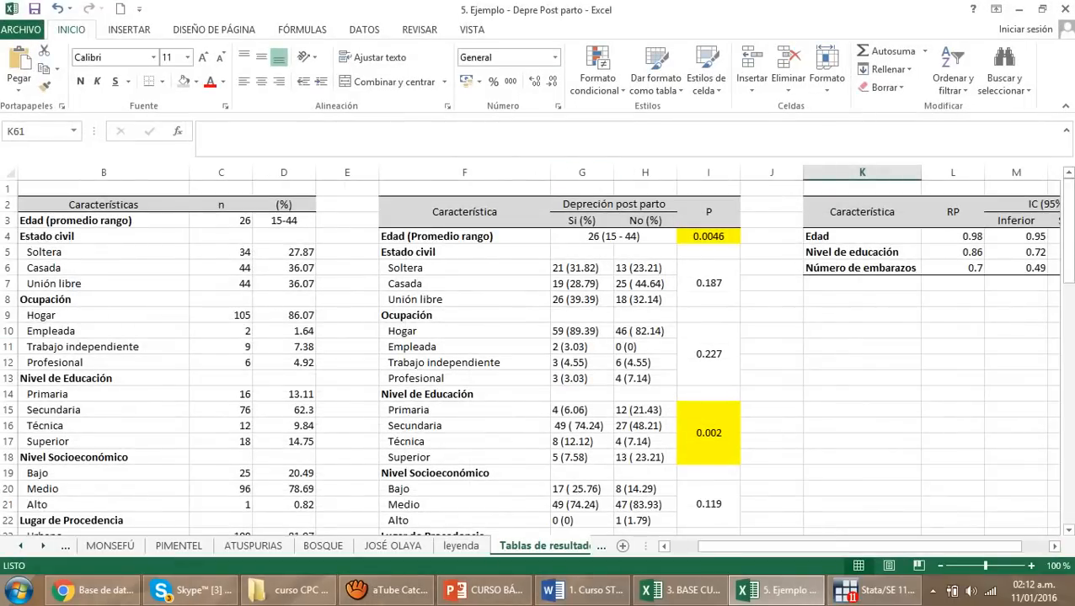
pyautogui.click(464, 363)
pyautogui.scroll(-1, 464, 363)
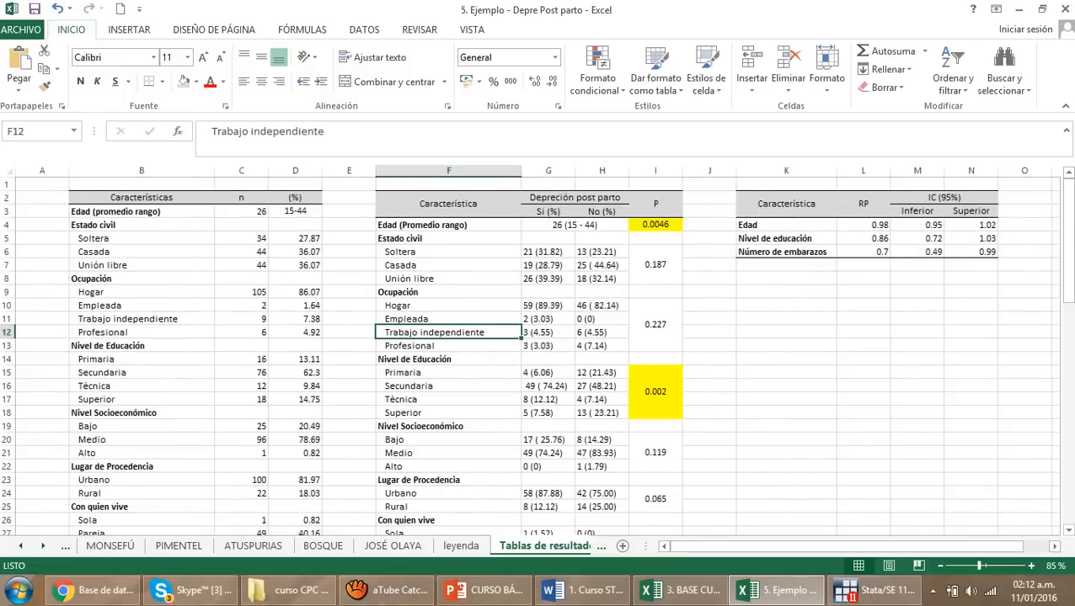
# Make the header row of the first example table bold, covering Características, n and (%) in B2:D2
pyautogui.moveTo(142, 198); pyautogui.dragTo(246, 333)
pyautogui.click(349, 345)
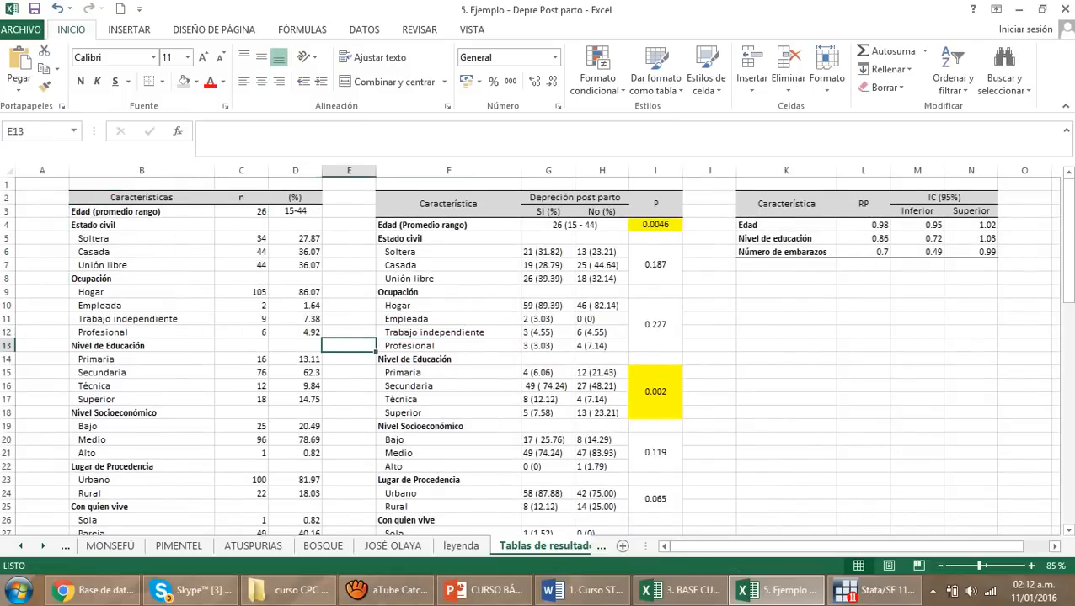
pyautogui.moveTo(141, 198); pyautogui.dragTo(295, 198)
pyautogui.click(80, 82)
pyautogui.click(241, 279)
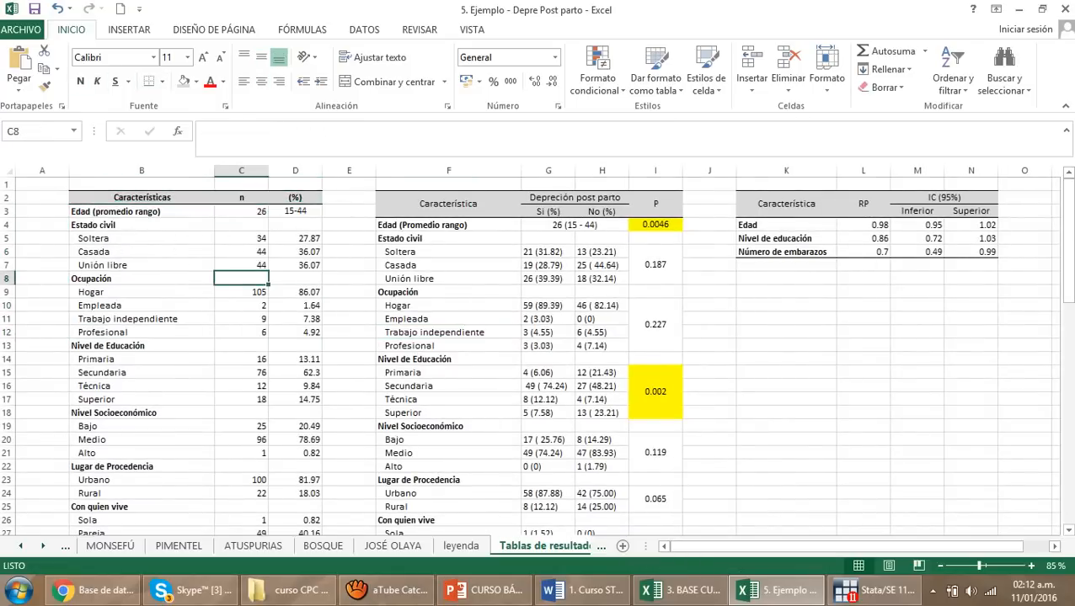
# Examine how the example's univariate table arranges variables, categories, counts and percentages, from Edad down to Depreción Postparto
pyautogui.click(141, 211)
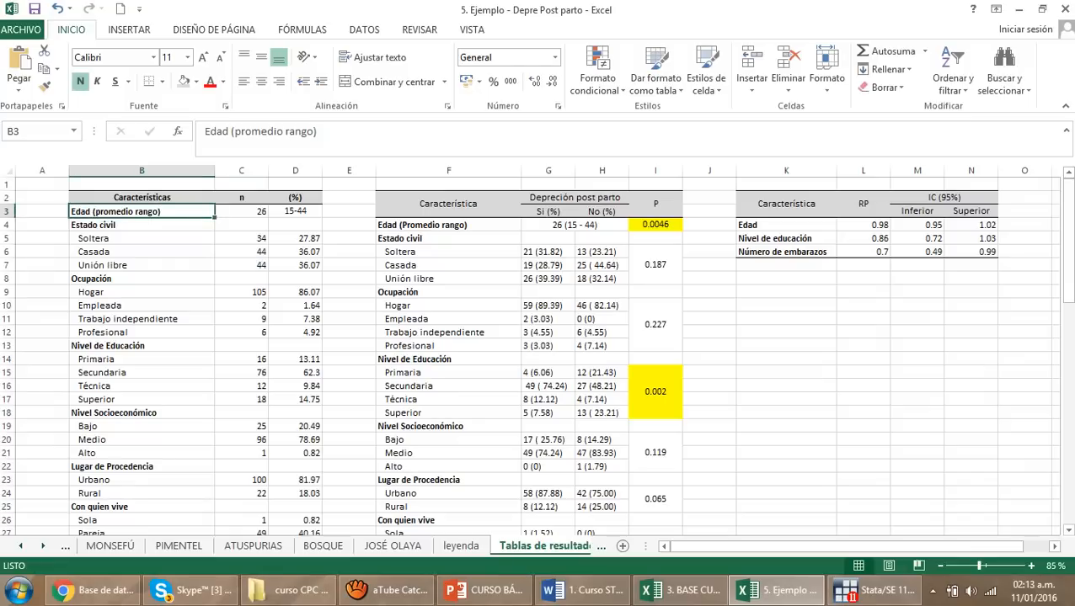
pyautogui.click(141, 238)
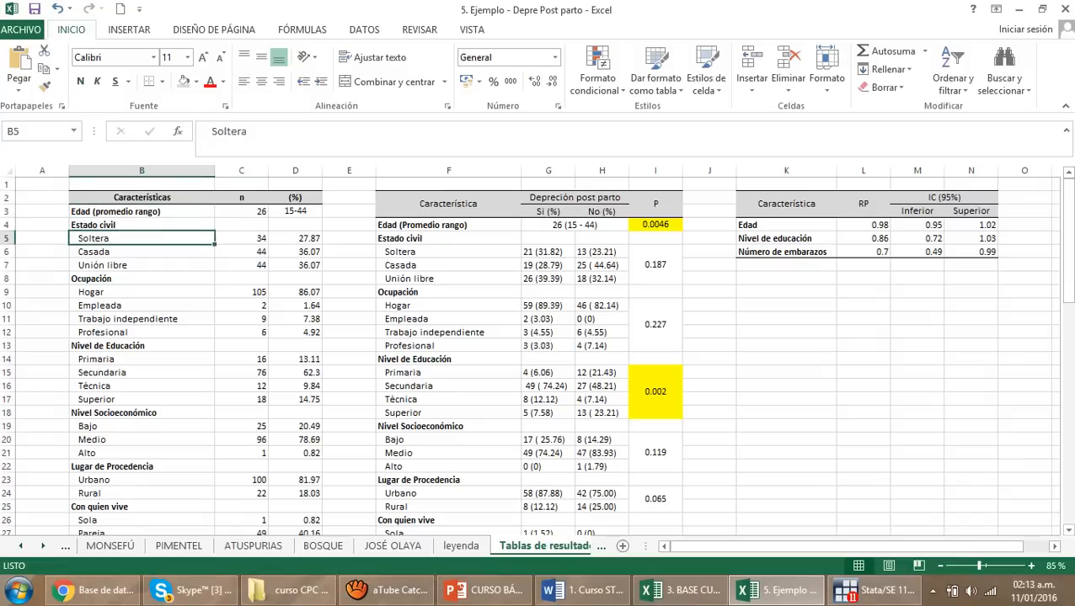
pyautogui.click(142, 225)
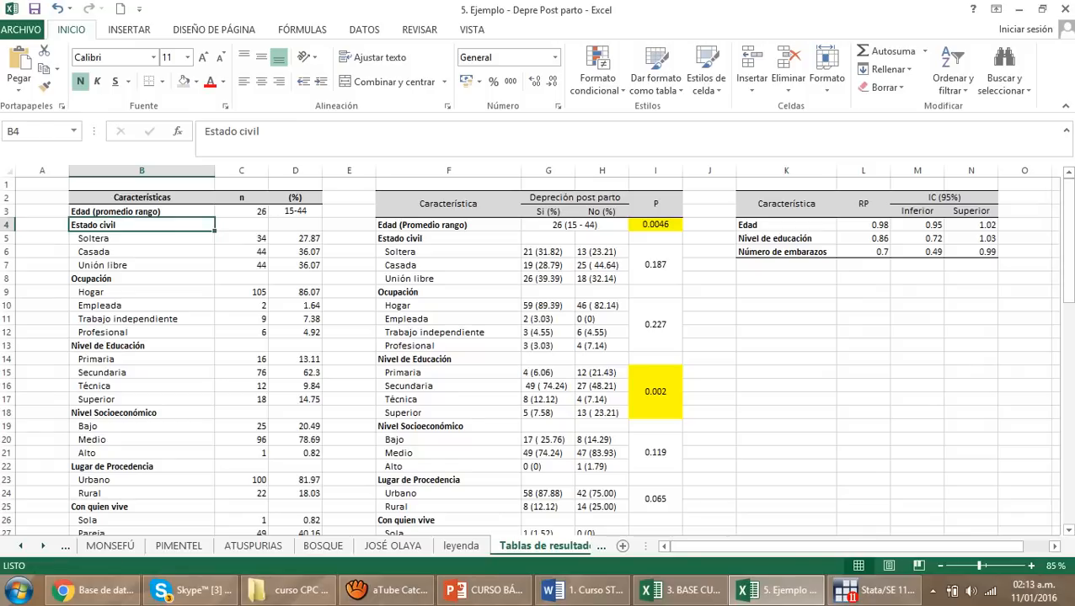
pyautogui.moveTo(142, 225); pyautogui.dragTo(141, 345)
pyautogui.click(241, 238)
pyautogui.click(241, 265)
pyautogui.click(296, 345)
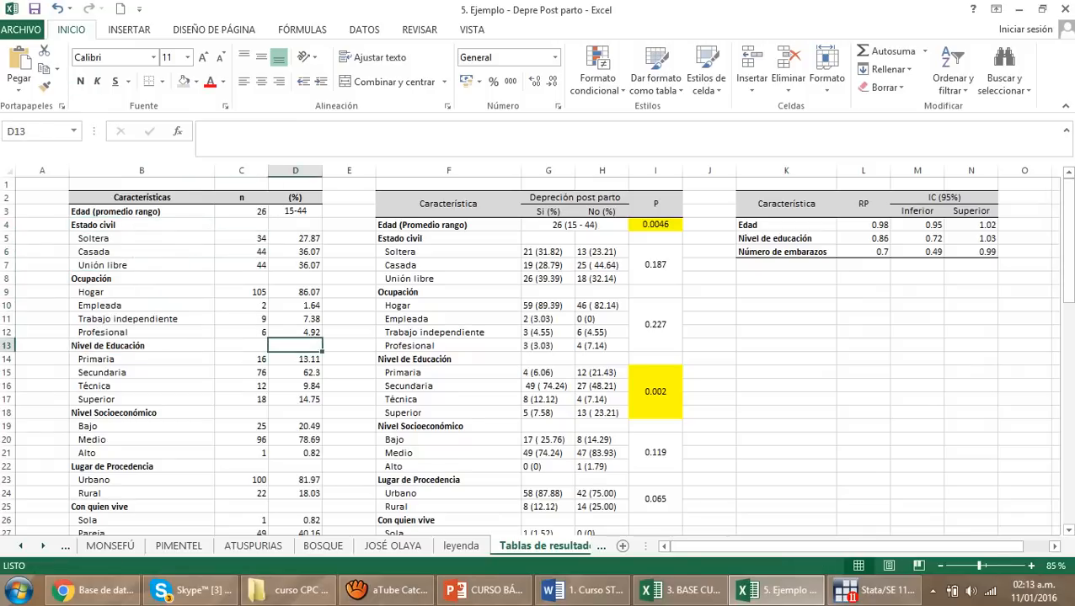
pyautogui.scroll(-10, 296, 345)
pyautogui.scroll(-6, 539, 354)
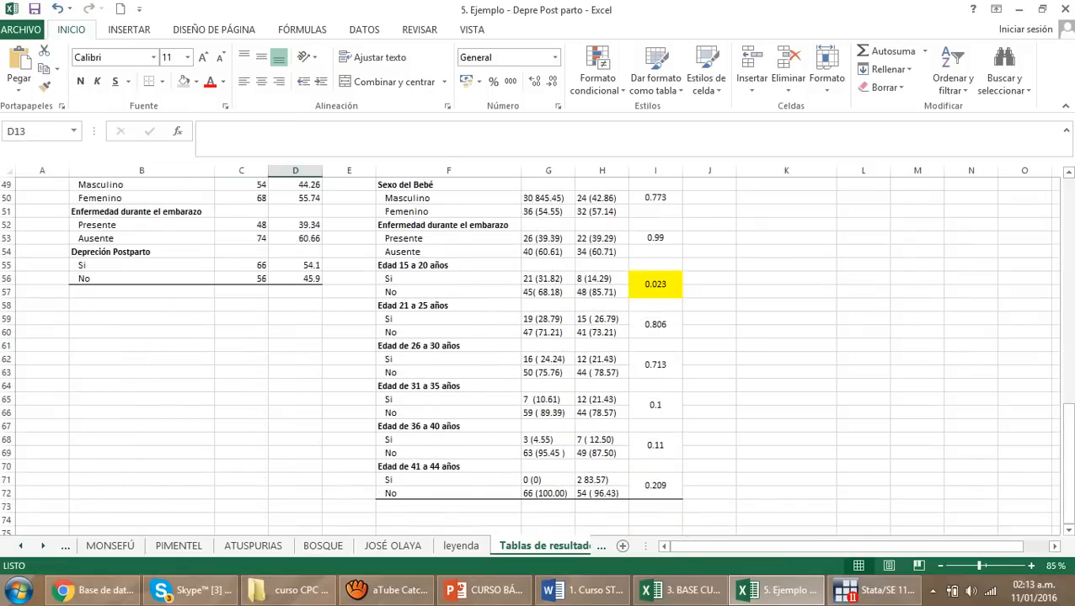
pyautogui.scroll(16, 539, 354)
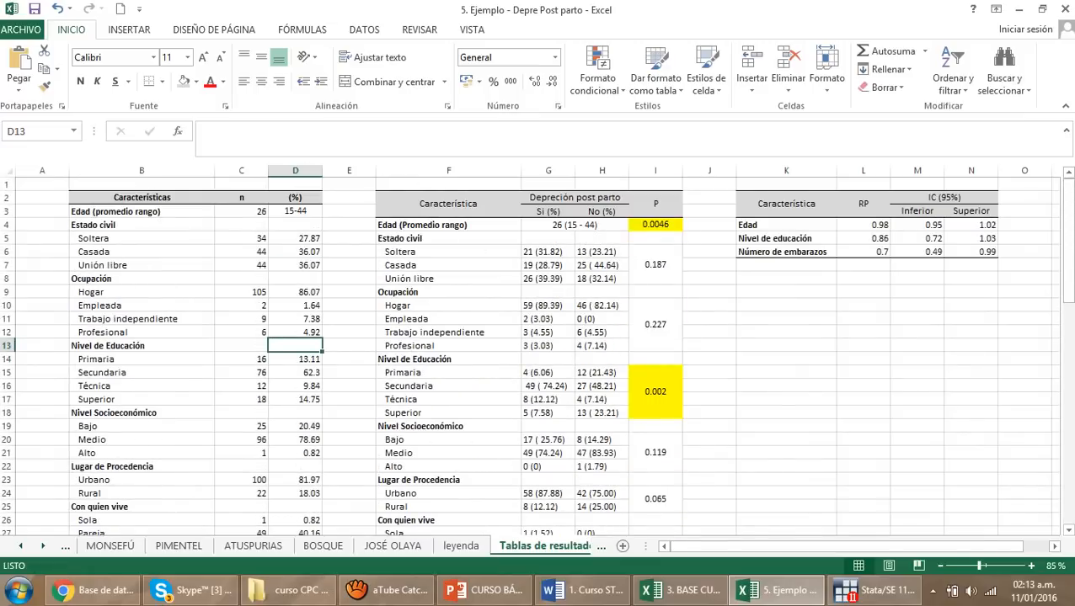
# Examine the example's bivariate table with its P column and the adjacent table of RP values and 95% confidence intervals
pyautogui.click(602, 305)
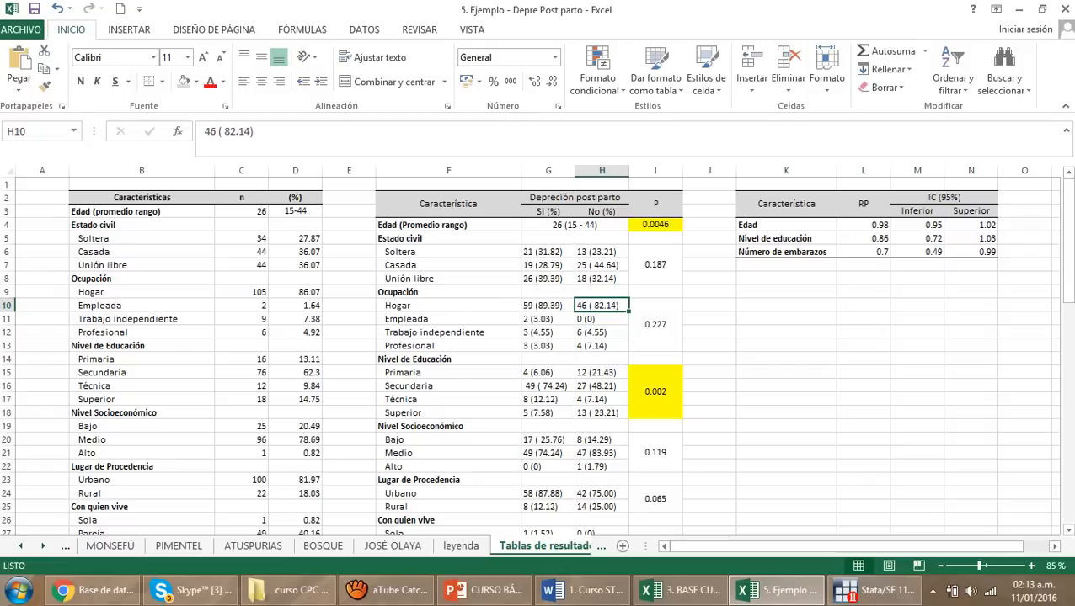
pyautogui.click(548, 252)
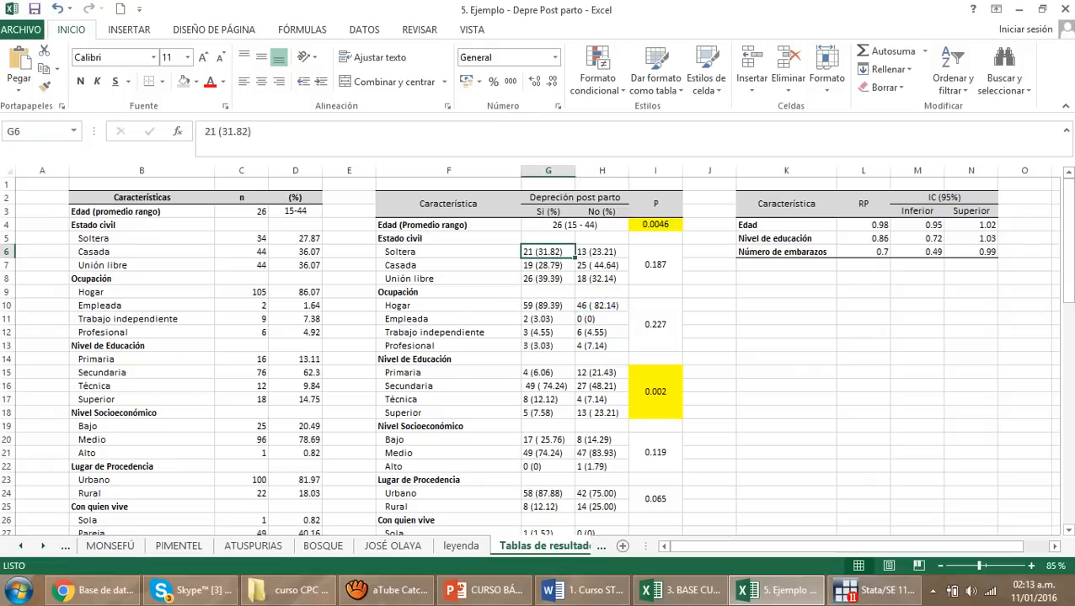
pyautogui.moveTo(655, 204); pyautogui.dragTo(656, 391)
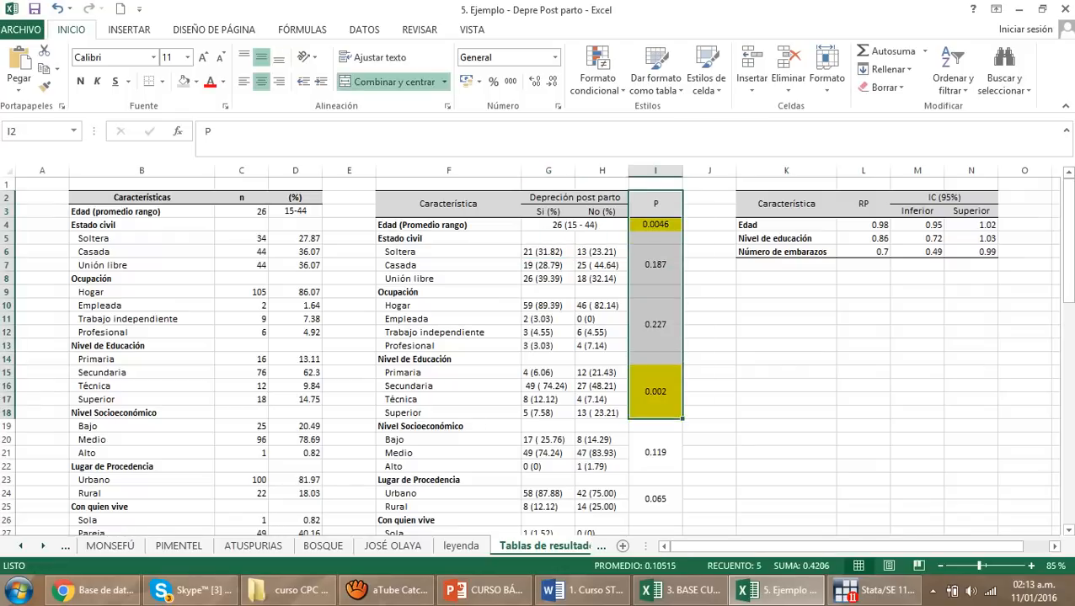
pyautogui.click(786, 318)
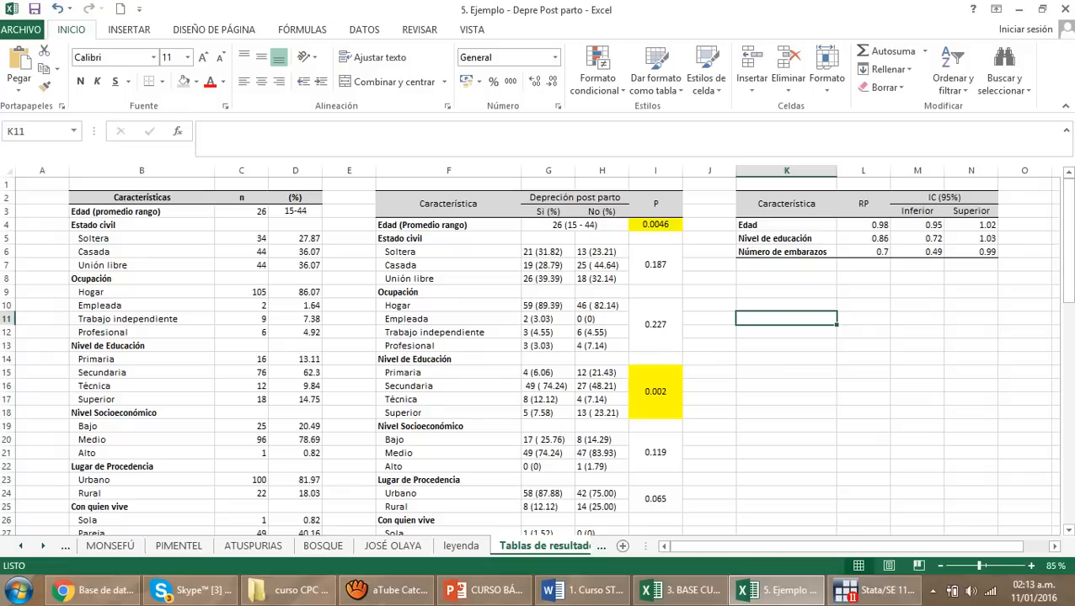
pyautogui.scroll(-10, 535, 354)
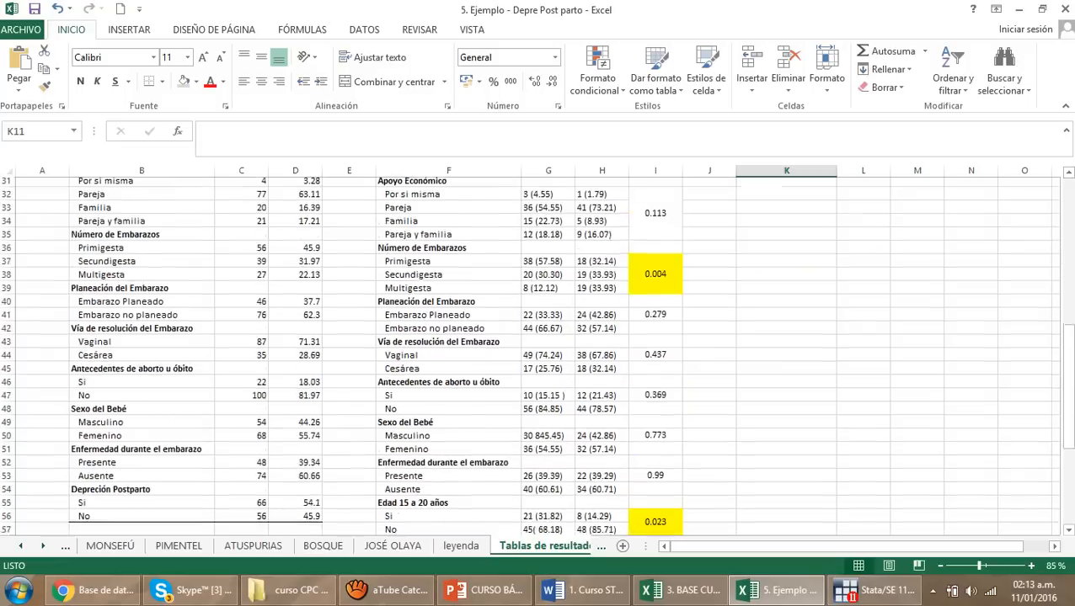
pyautogui.scroll(10, 536, 354)
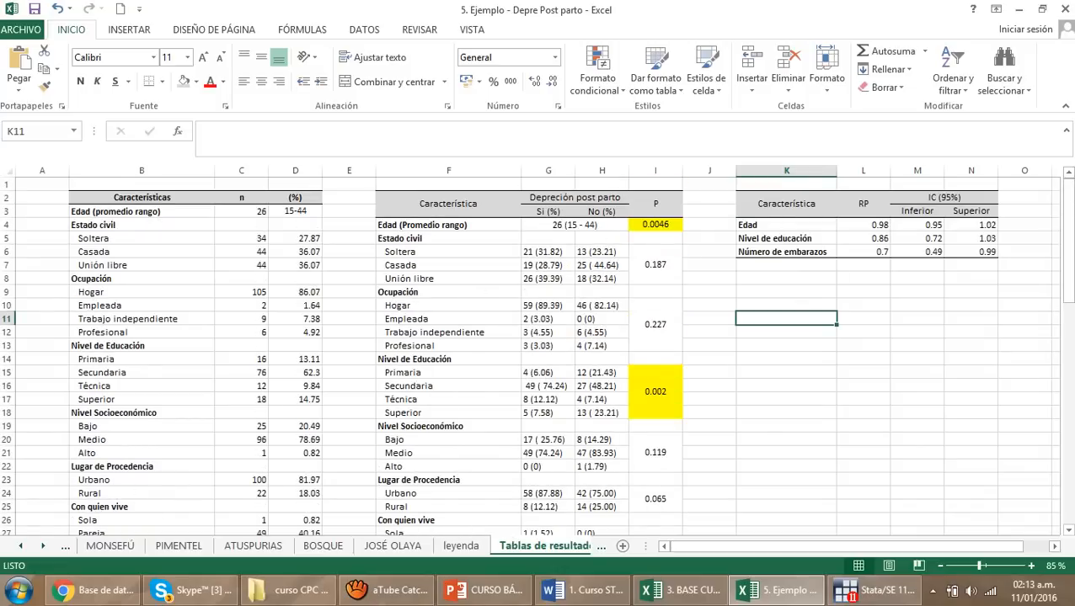
pyautogui.click(863, 318)
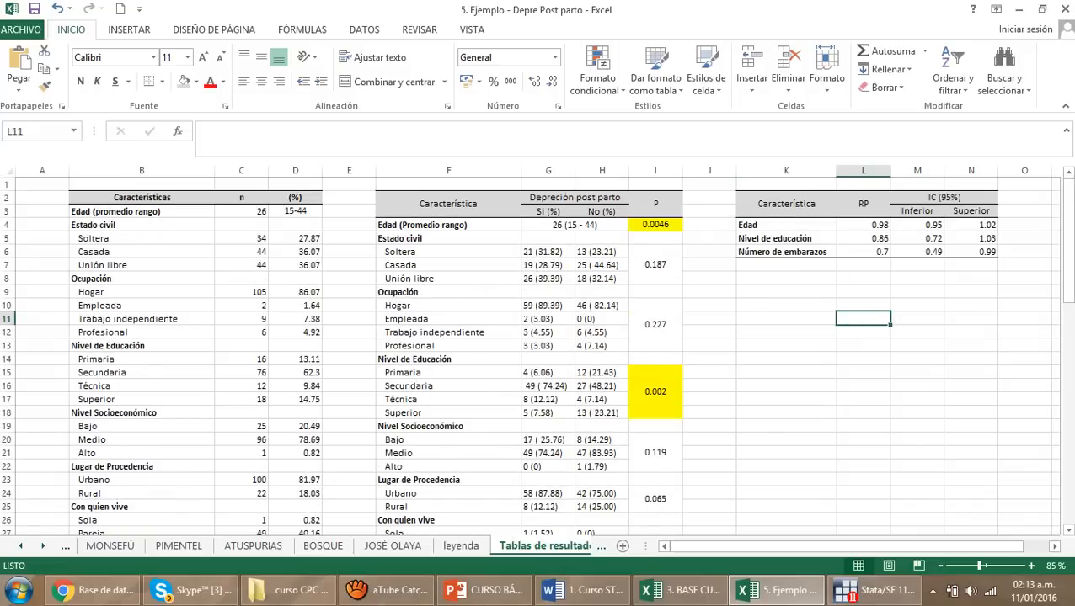
pyautogui.click(917, 359)
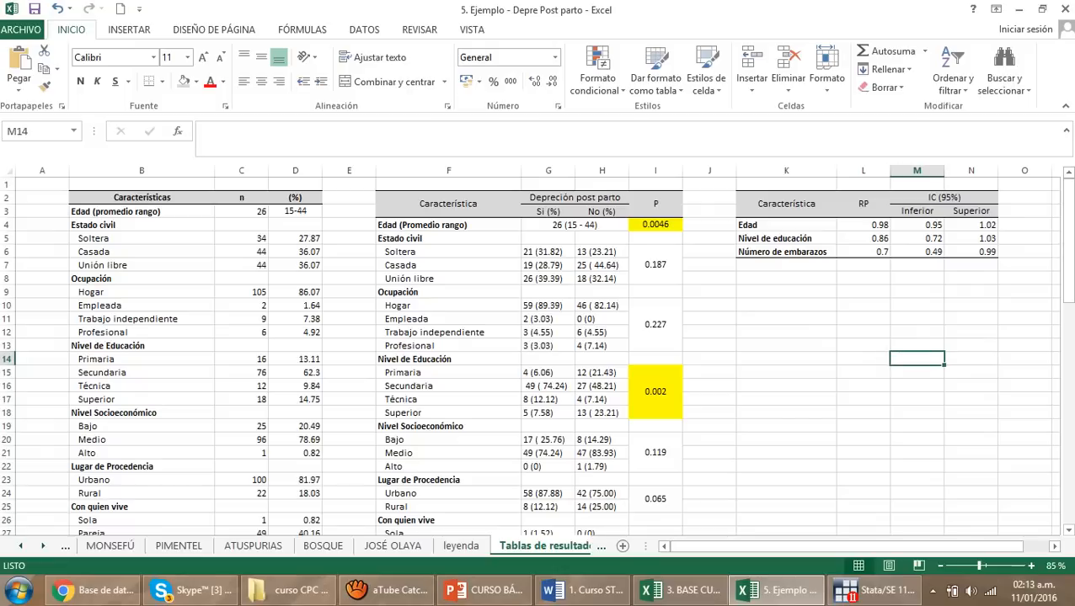
pyautogui.click(548, 332)
pyautogui.scroll(-14, 548, 332)
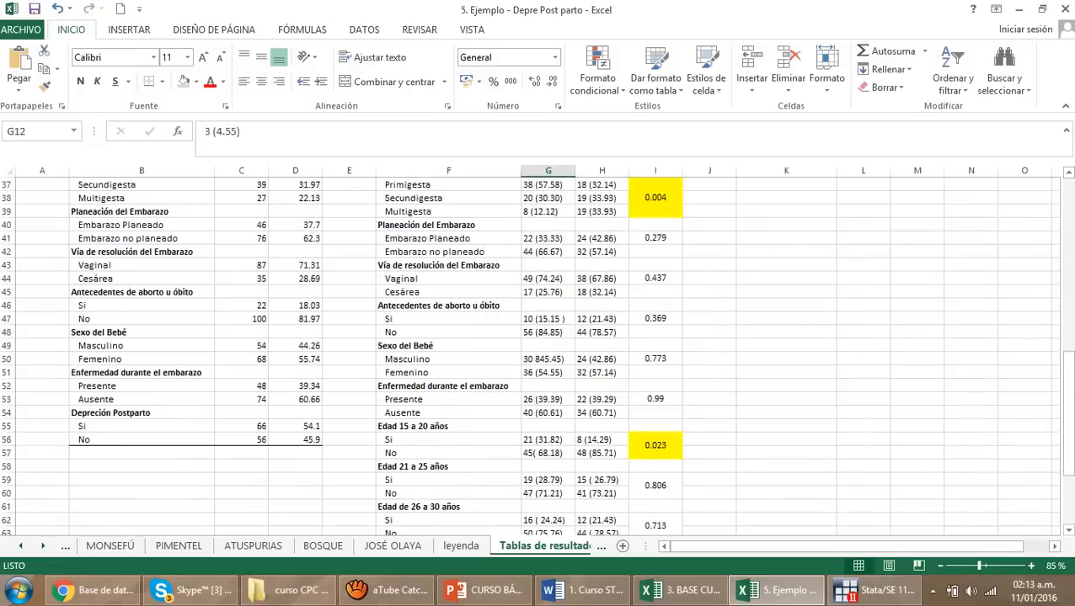